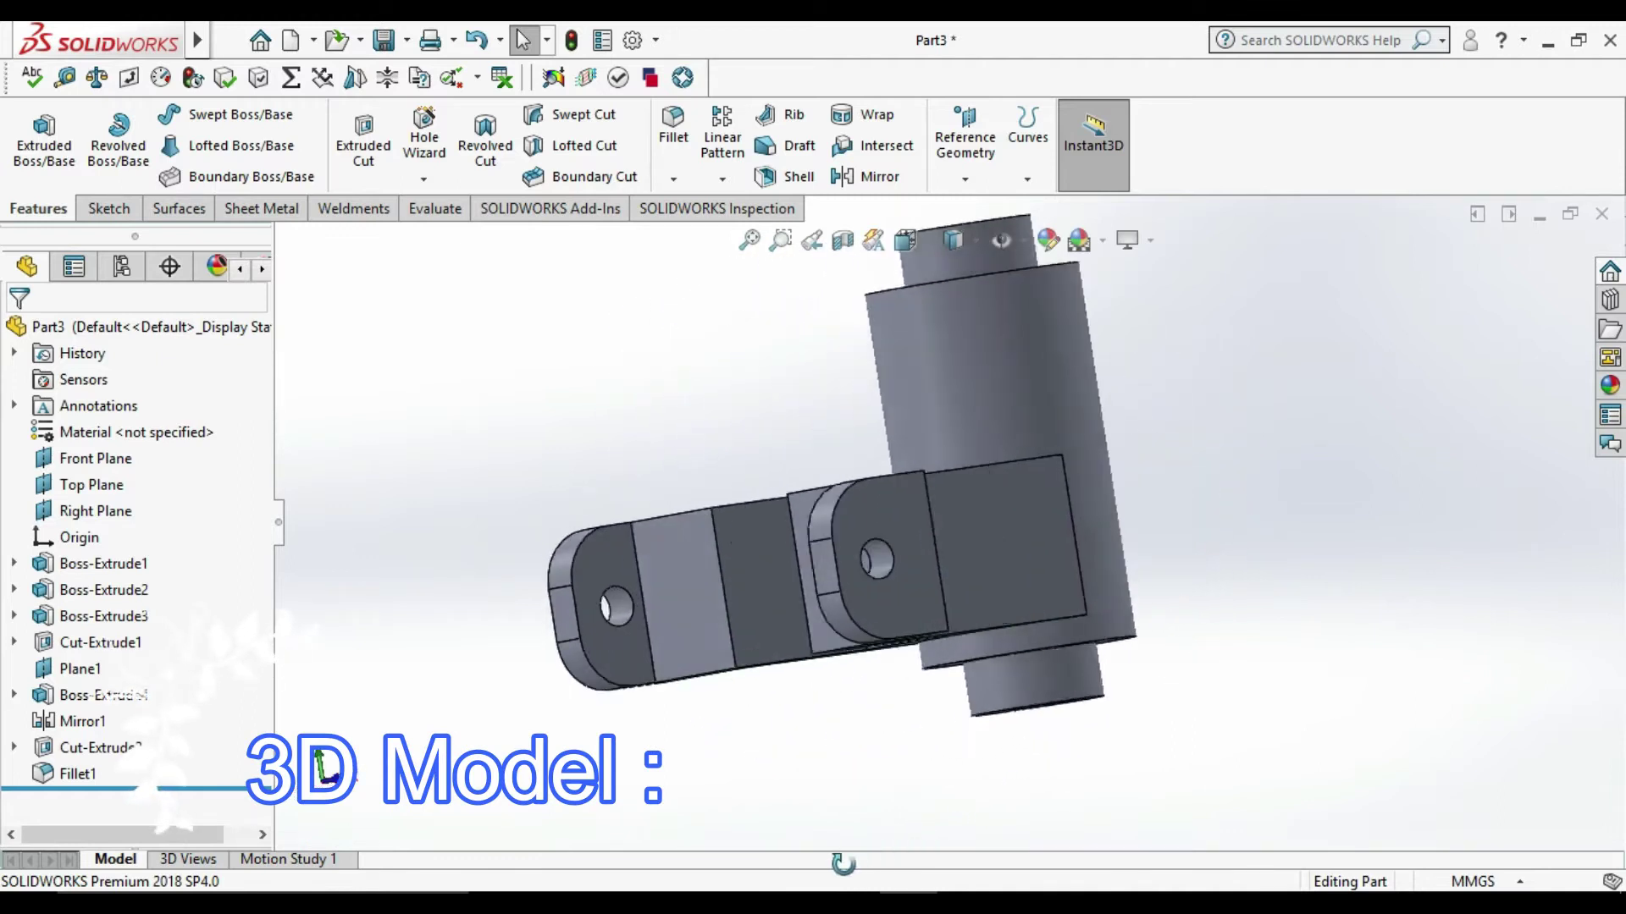
# Step: Orbit the finished clevis-bracket part to view it from another side
pyautogui.moveTo(1147, 672)
pyautogui.mouseDown(button='middle')
pyautogui.moveTo(1153, 332)
pyautogui.moveTo(999, 779)
pyautogui.moveTo(1154, 520)
pyautogui.mouseUp(button='middle')
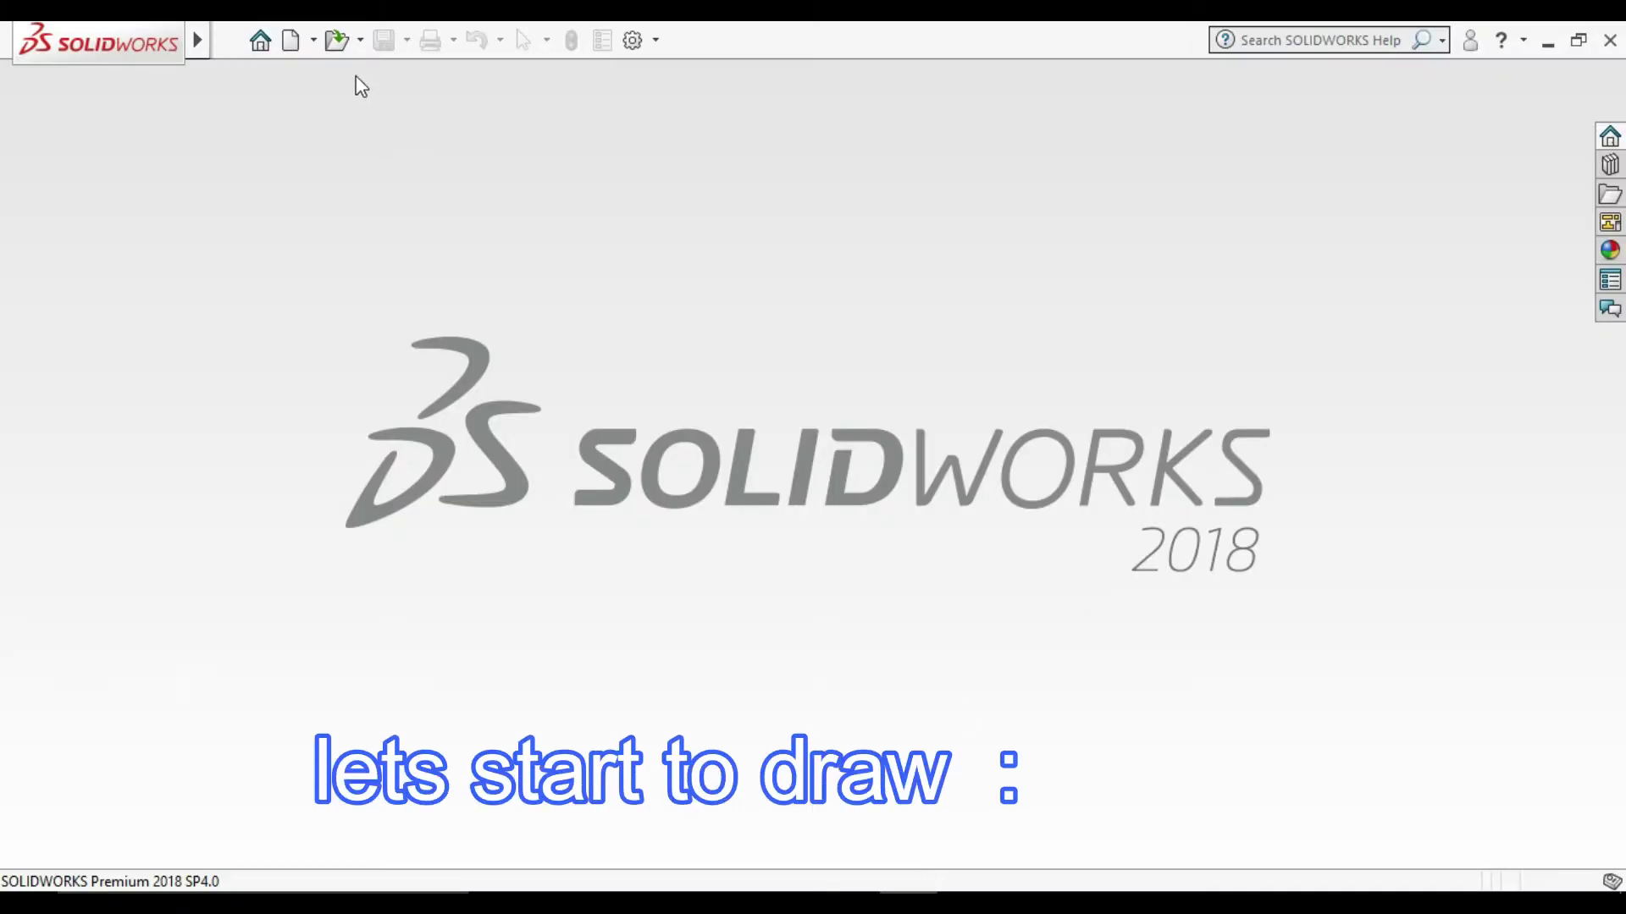
# Step: Create a new blank part and display its Front, Top and Right planes, then clear the selection
pyautogui.click(313, 47)
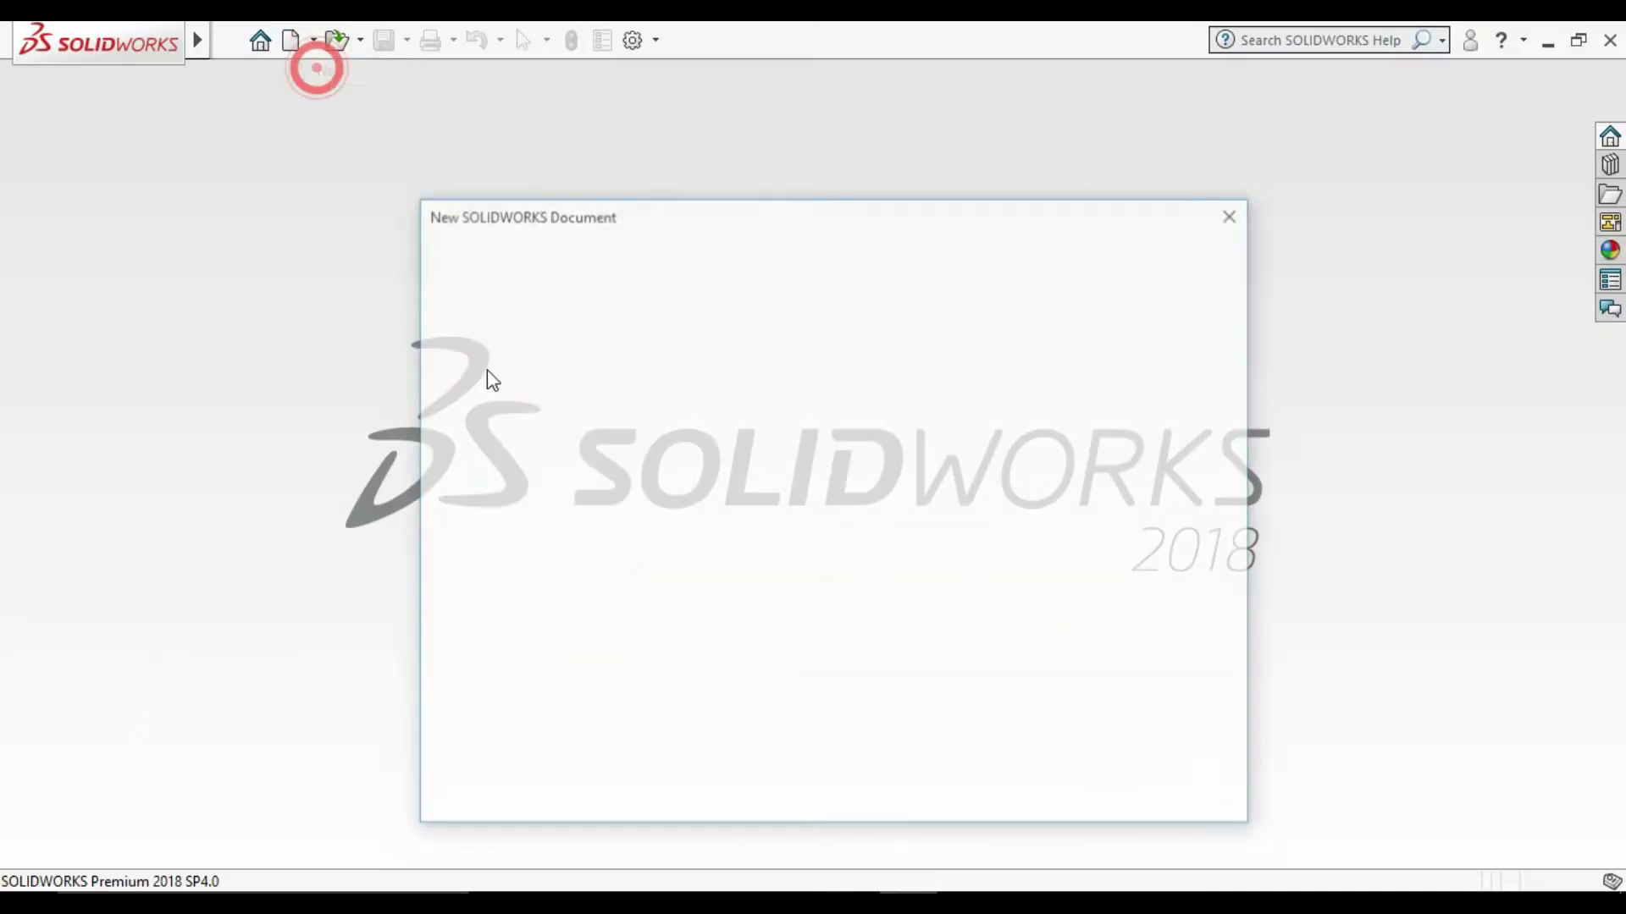
pyautogui.doubleClick(581, 447)
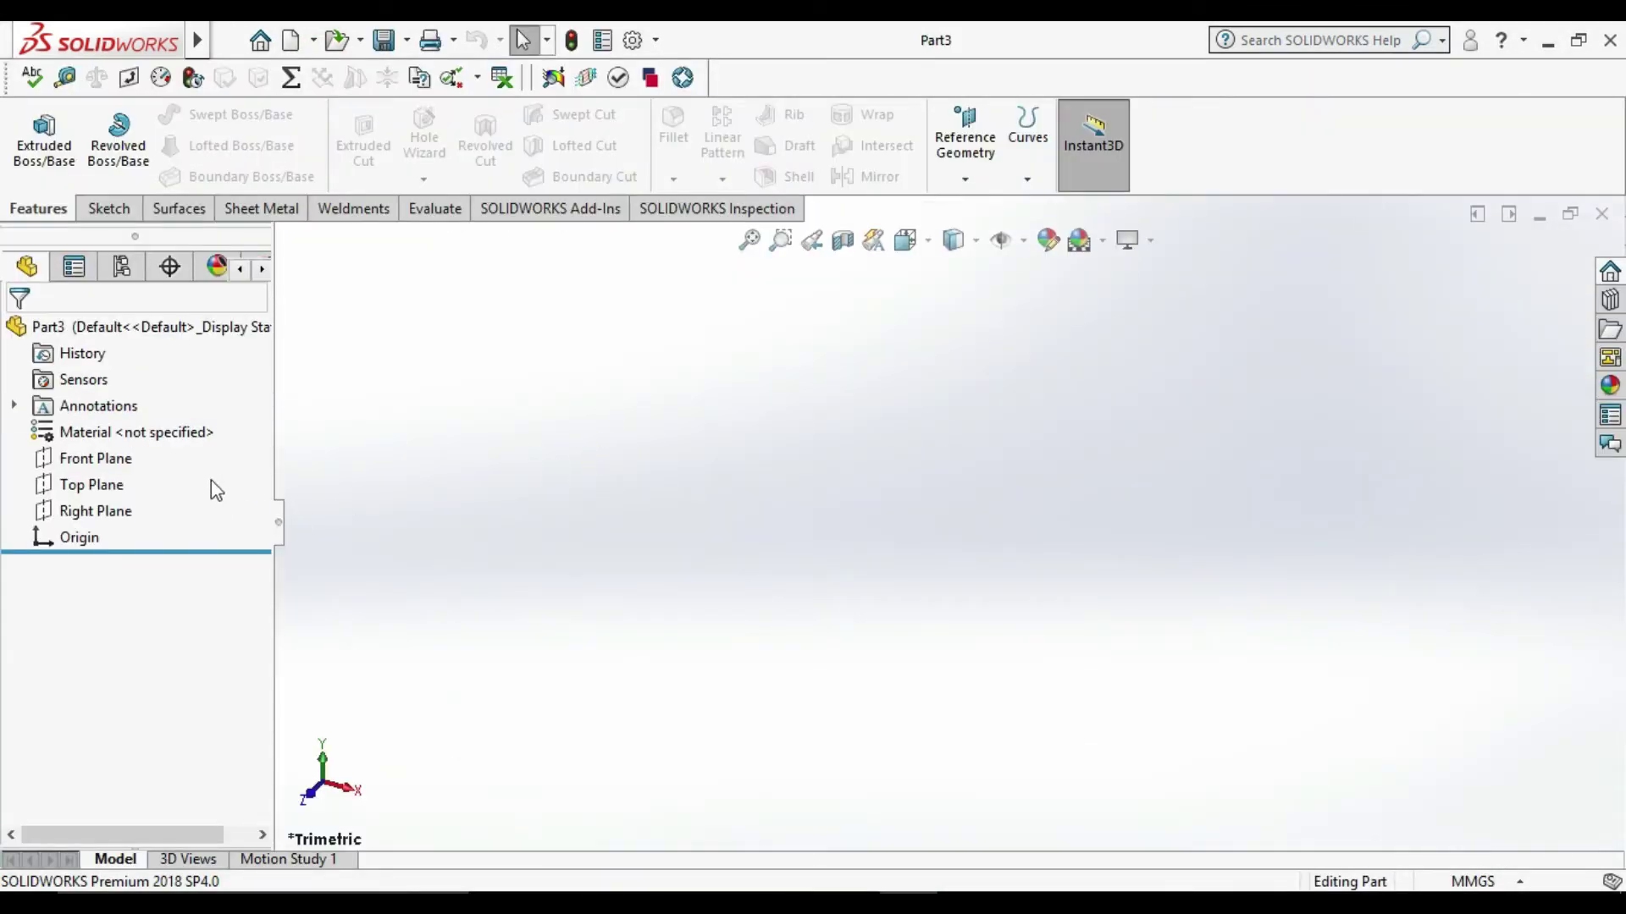
pyautogui.moveTo(95, 517); pyautogui.dragTo(96, 512)
pyautogui.rightClick(95, 474)
pyautogui.click(110, 466)
pyautogui.click(485, 533)
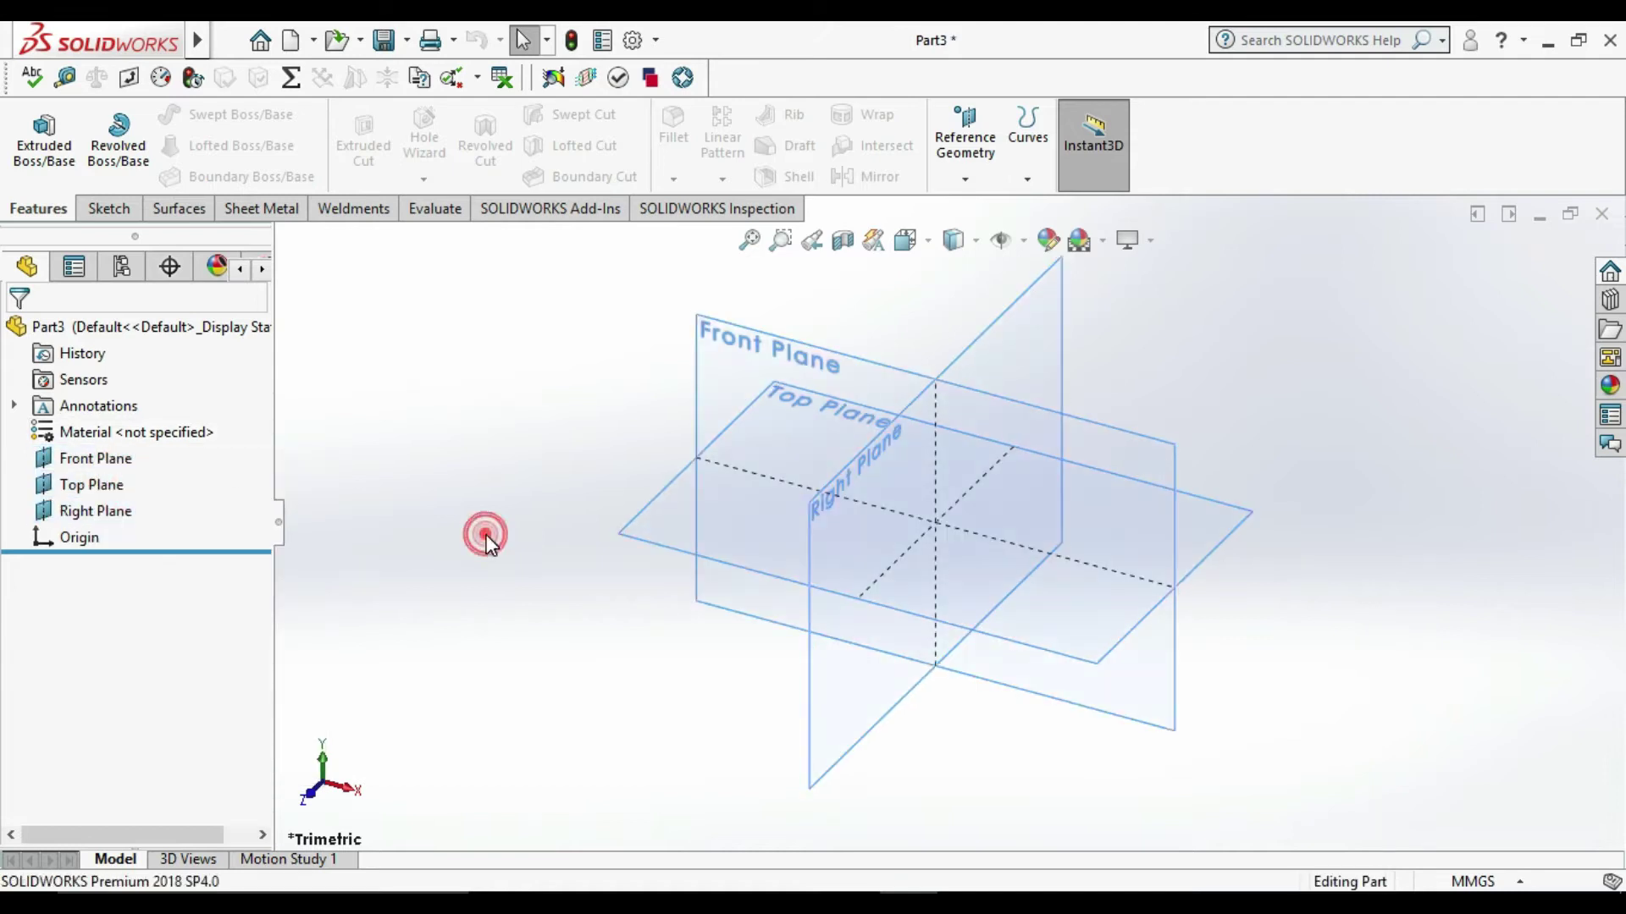
pyautogui.click(530, 499)
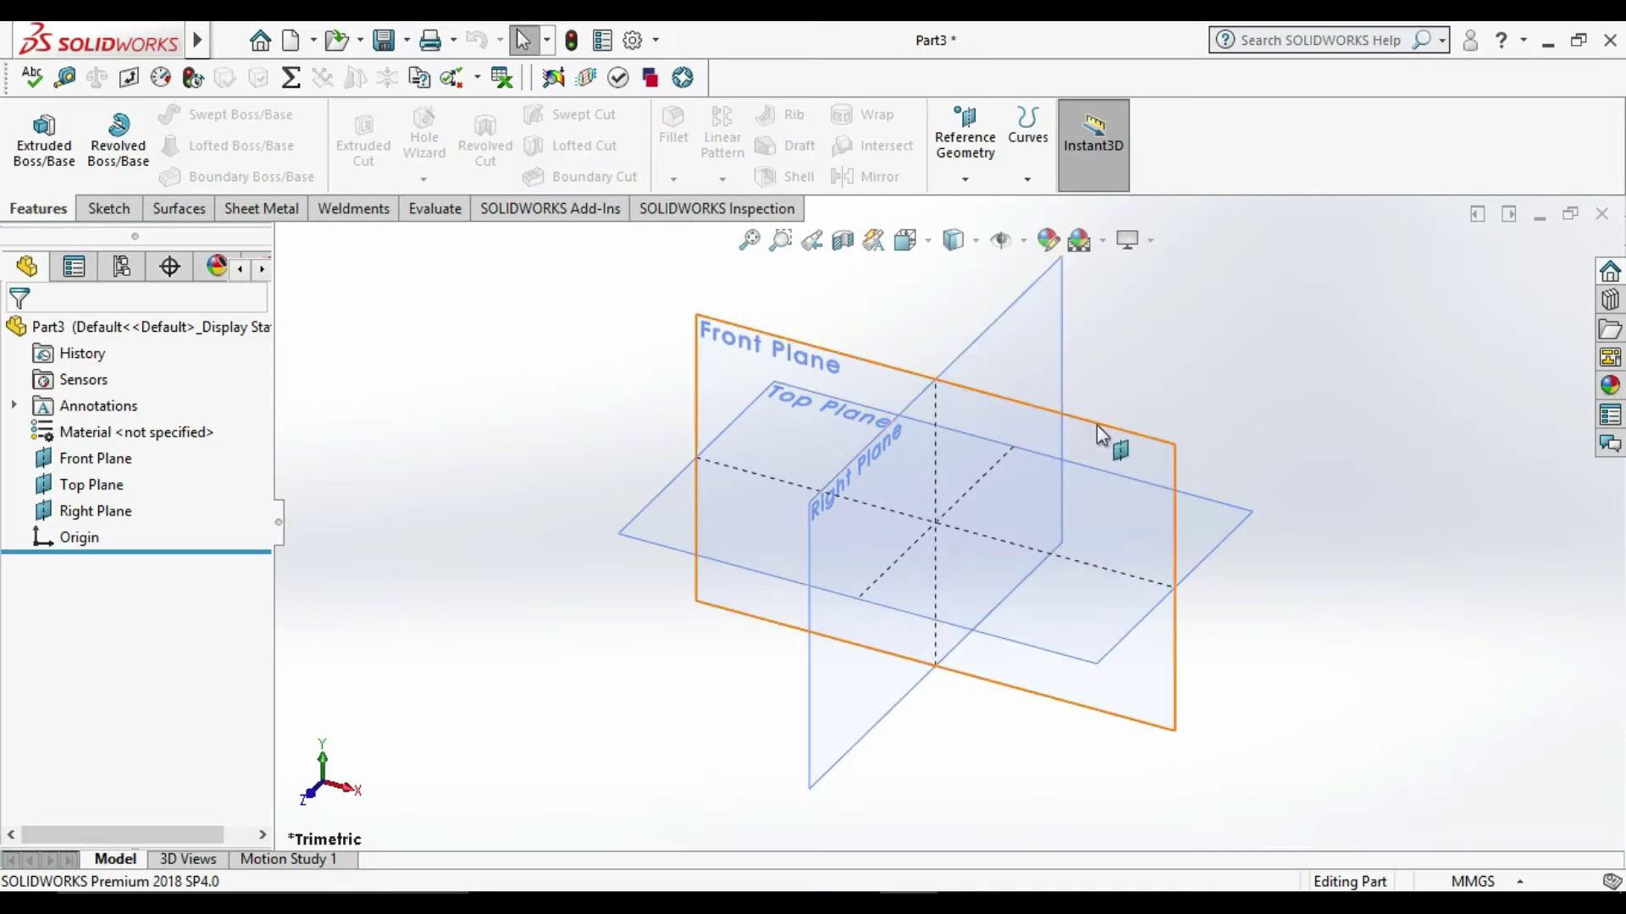
# Step: Sketch a circle centred on the origin of the Top Plane
pyautogui.rightClick(1220, 510)
pyautogui.click(1262, 474)
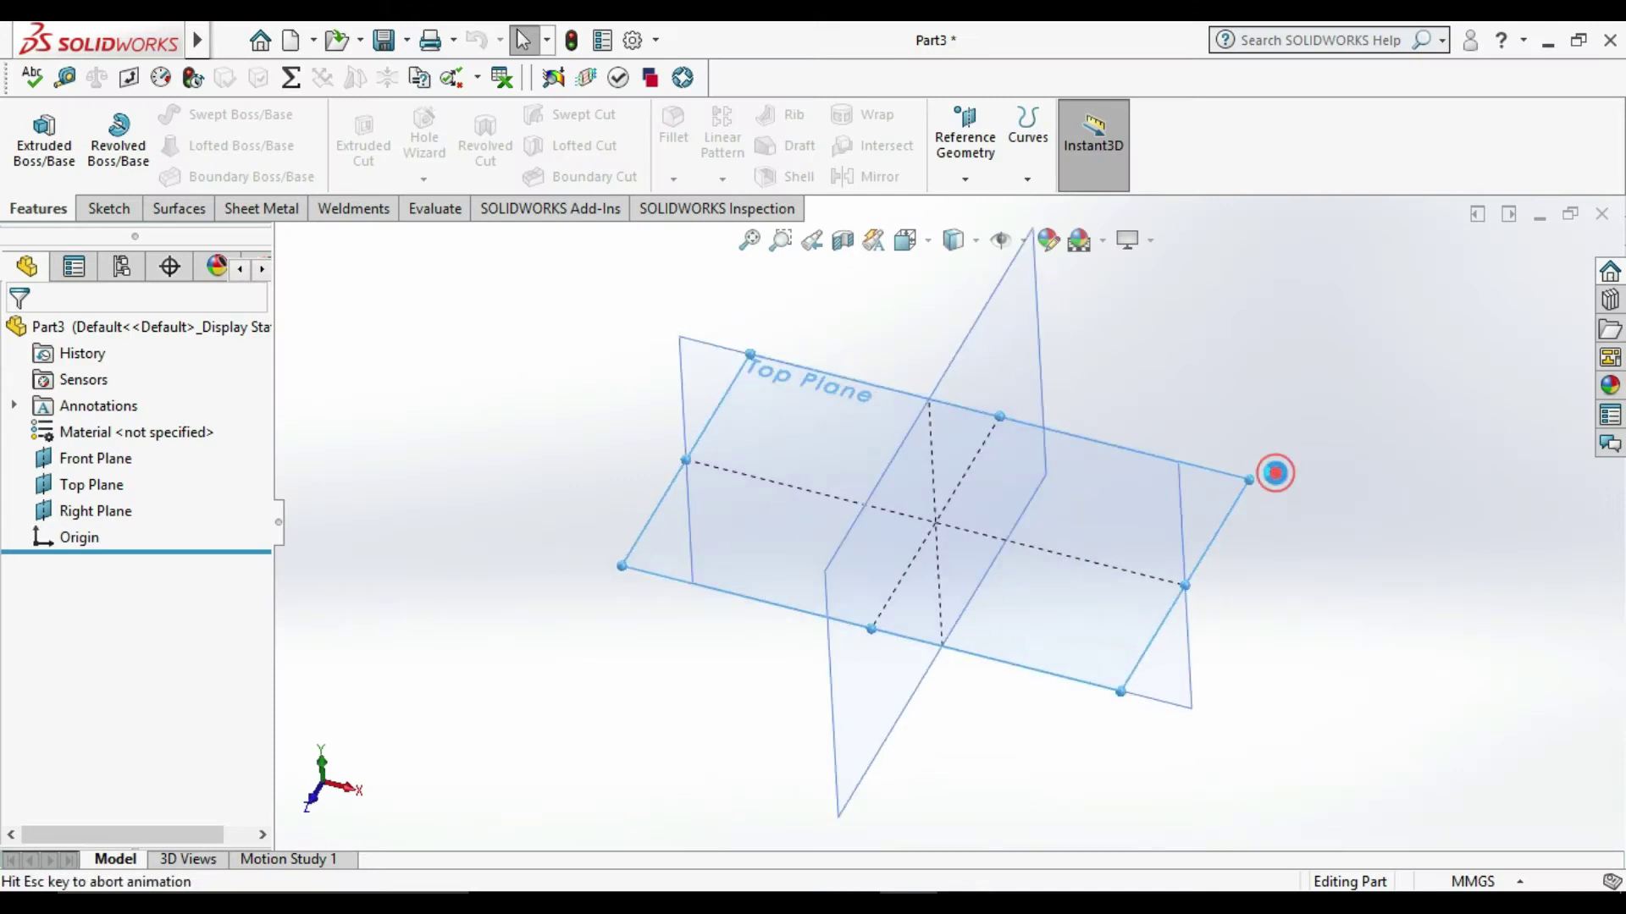
pyautogui.click(204, 113)
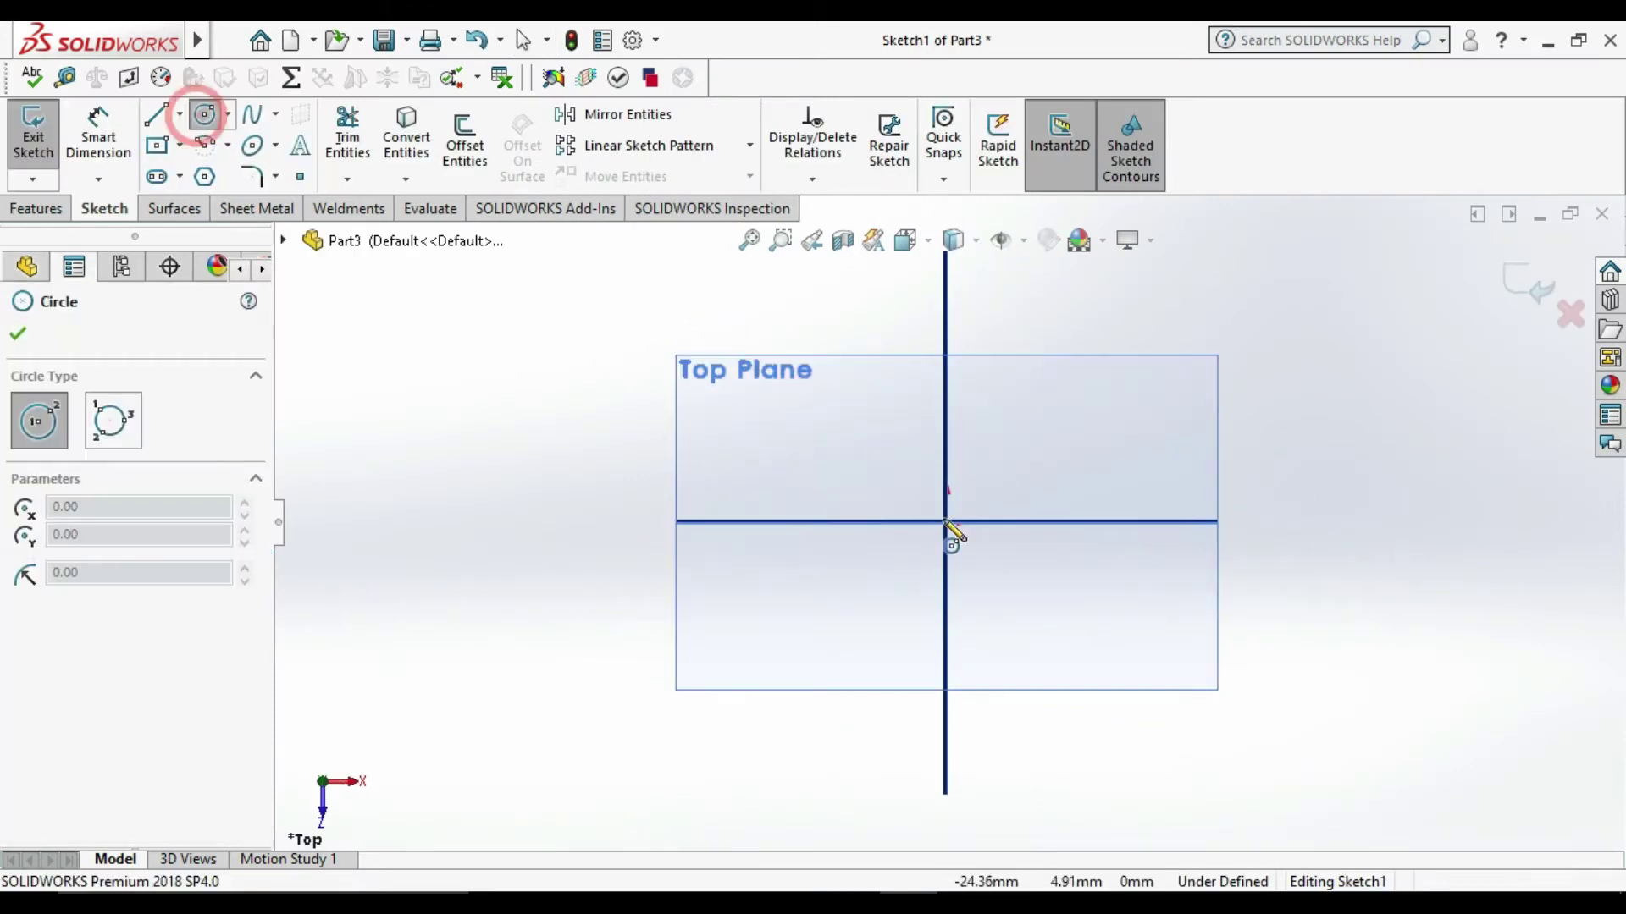
pyautogui.click(945, 522)
pyautogui.click(866, 590)
pyautogui.press('d')
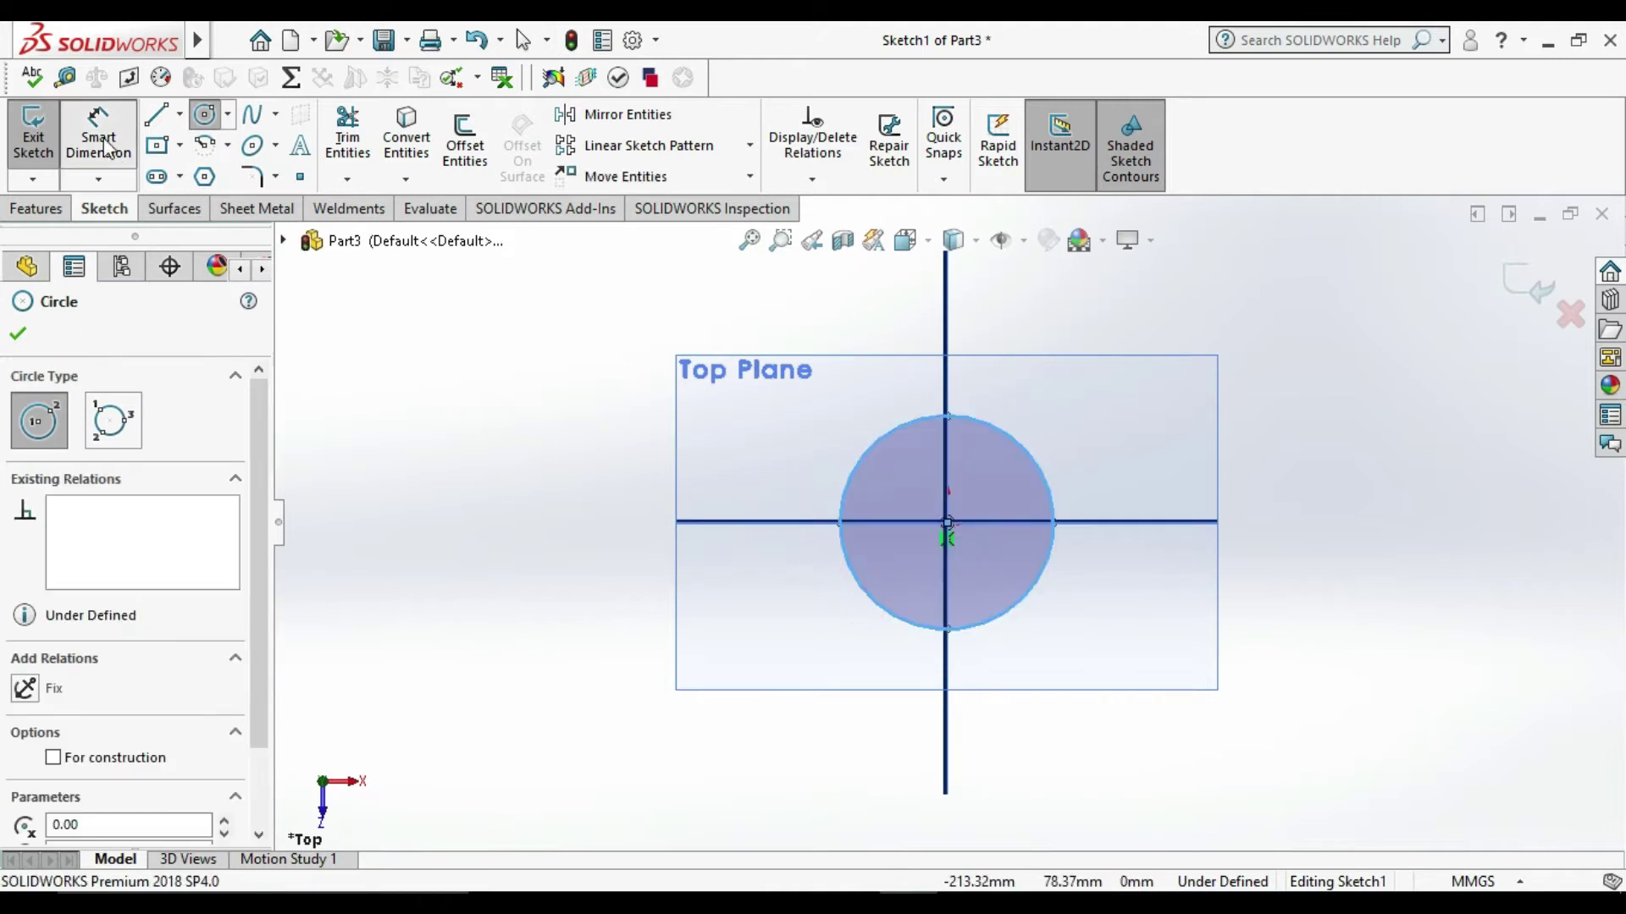
# Step: Dimension the circle to 80 mm diameter, check the reference drawing, and exit the sketch
pyautogui.click(1019, 615)
pyautogui.click(1132, 802)
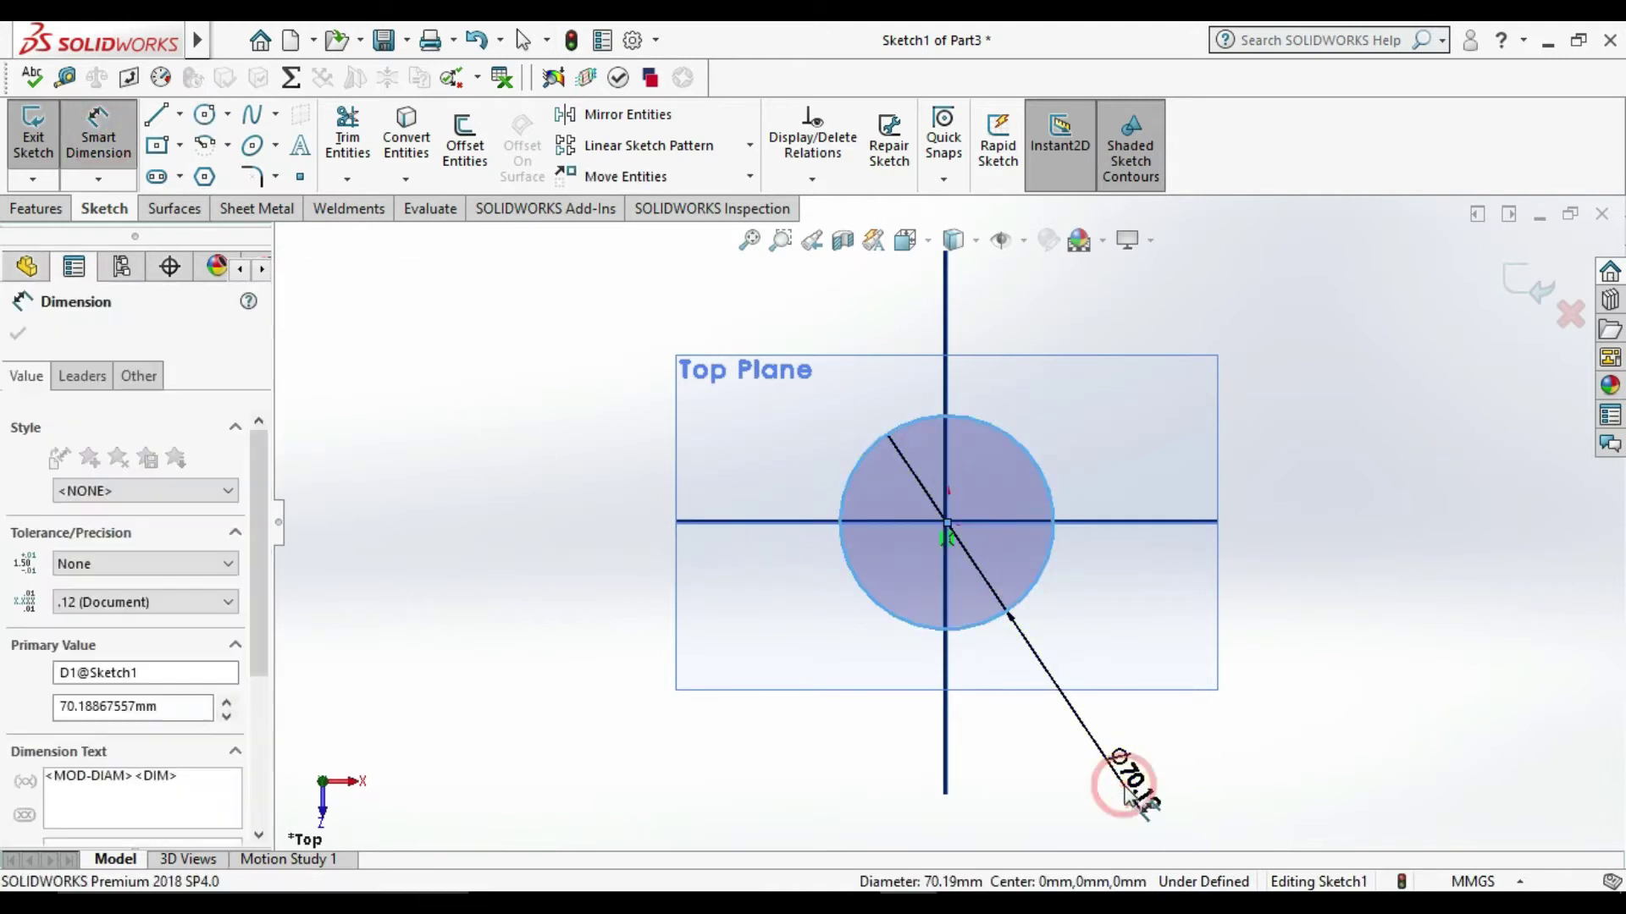
pyautogui.write('80')
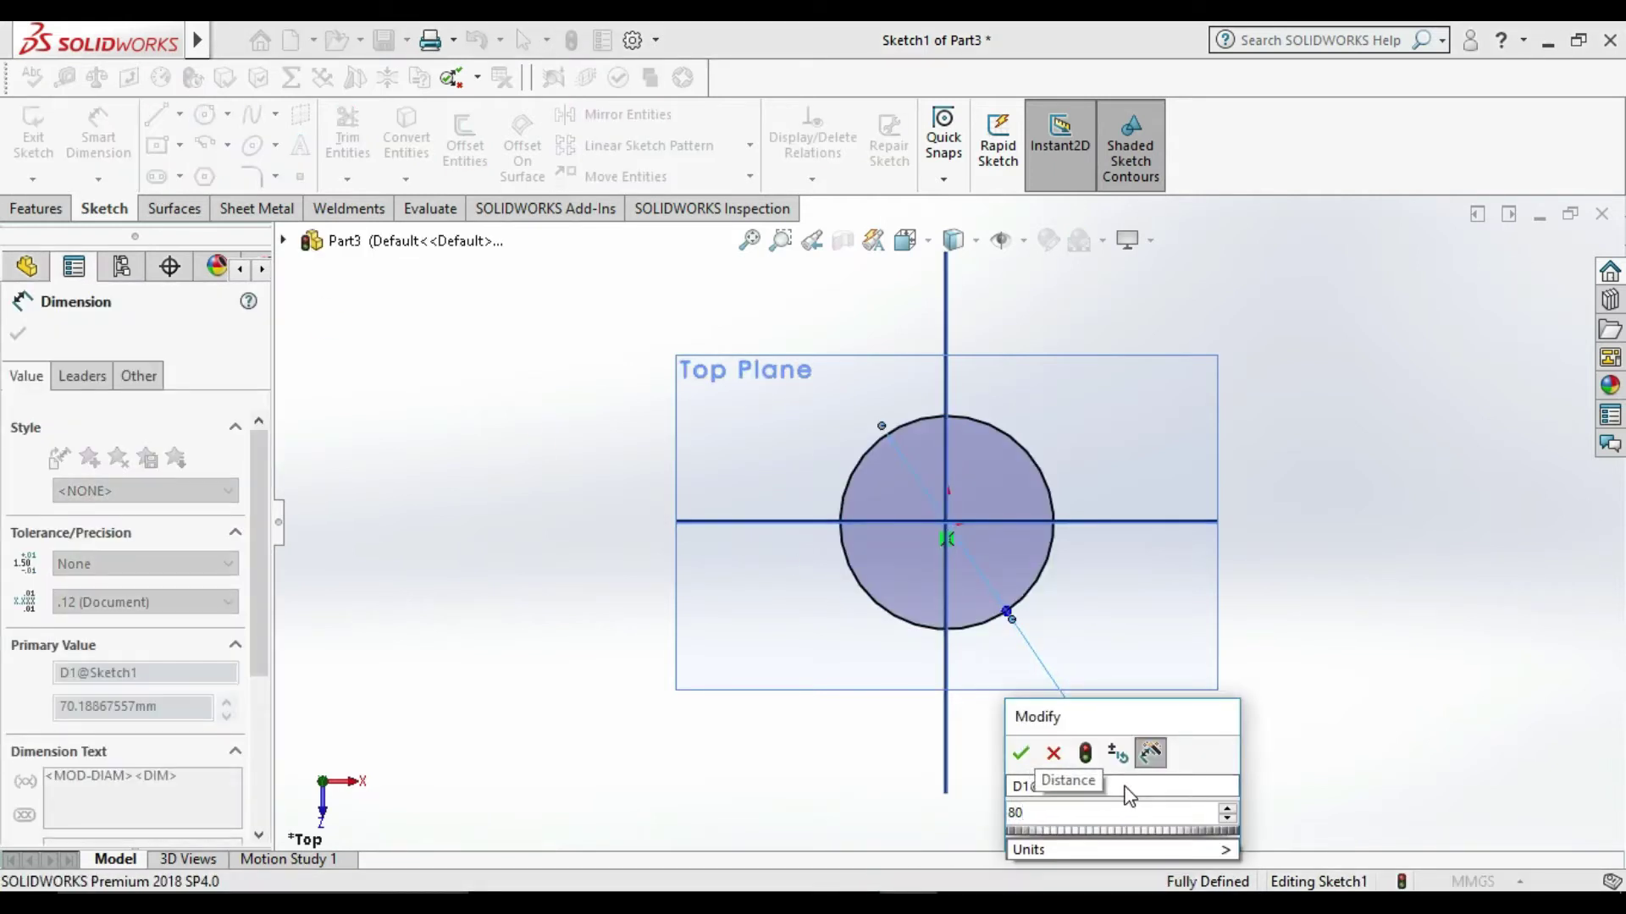
pyautogui.press('Return')
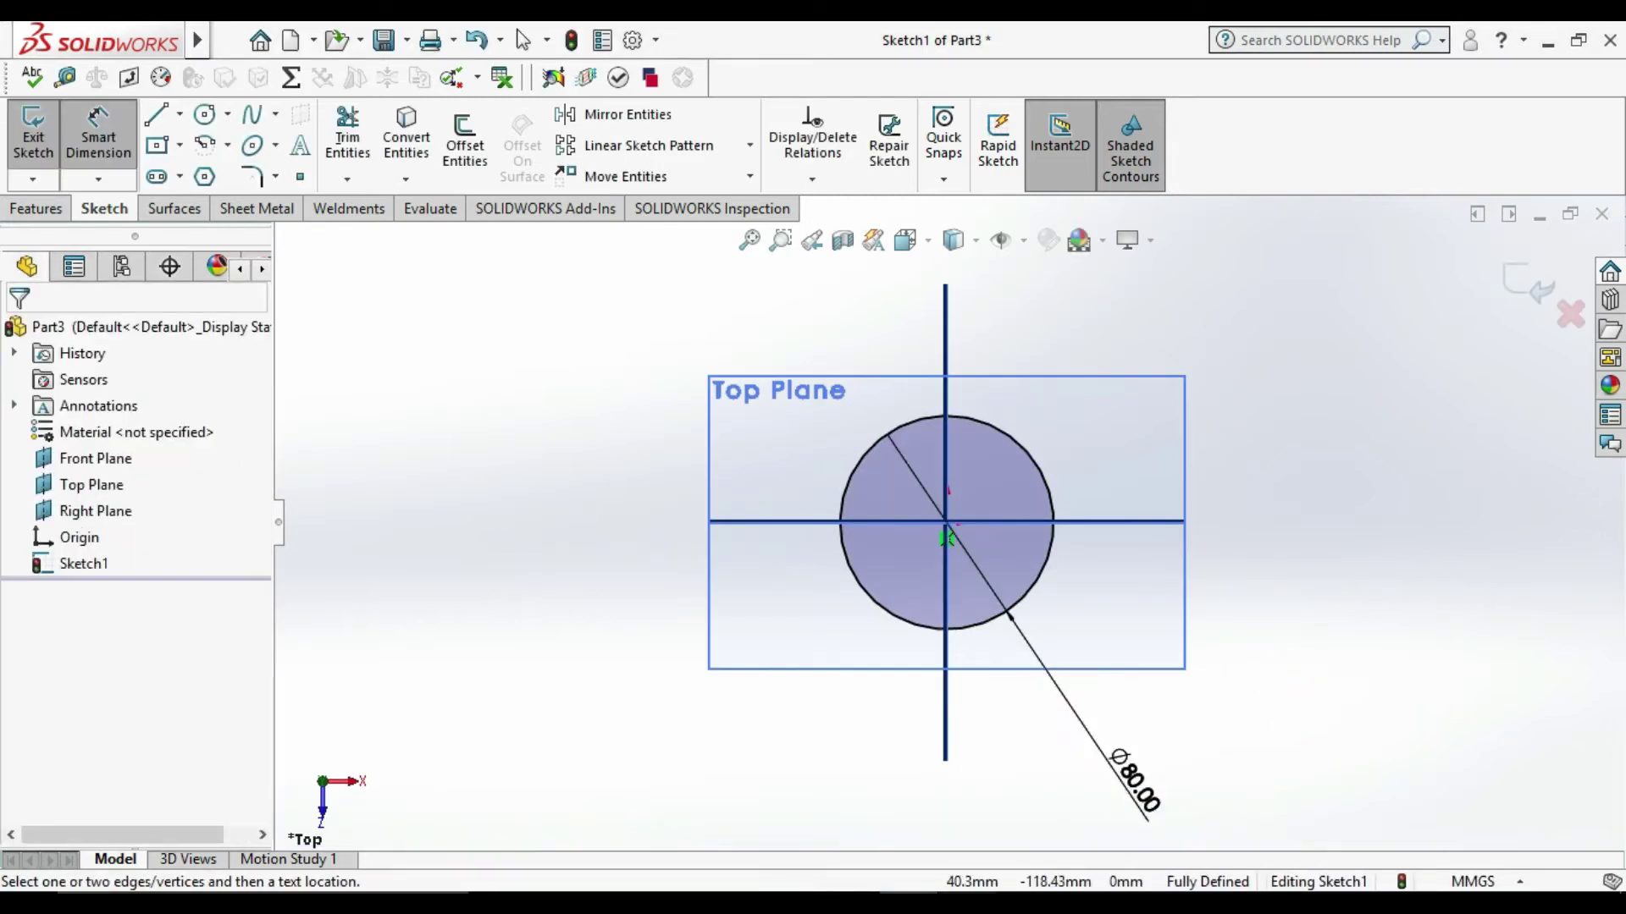
pyautogui.hotkey('alt', 'Tab')
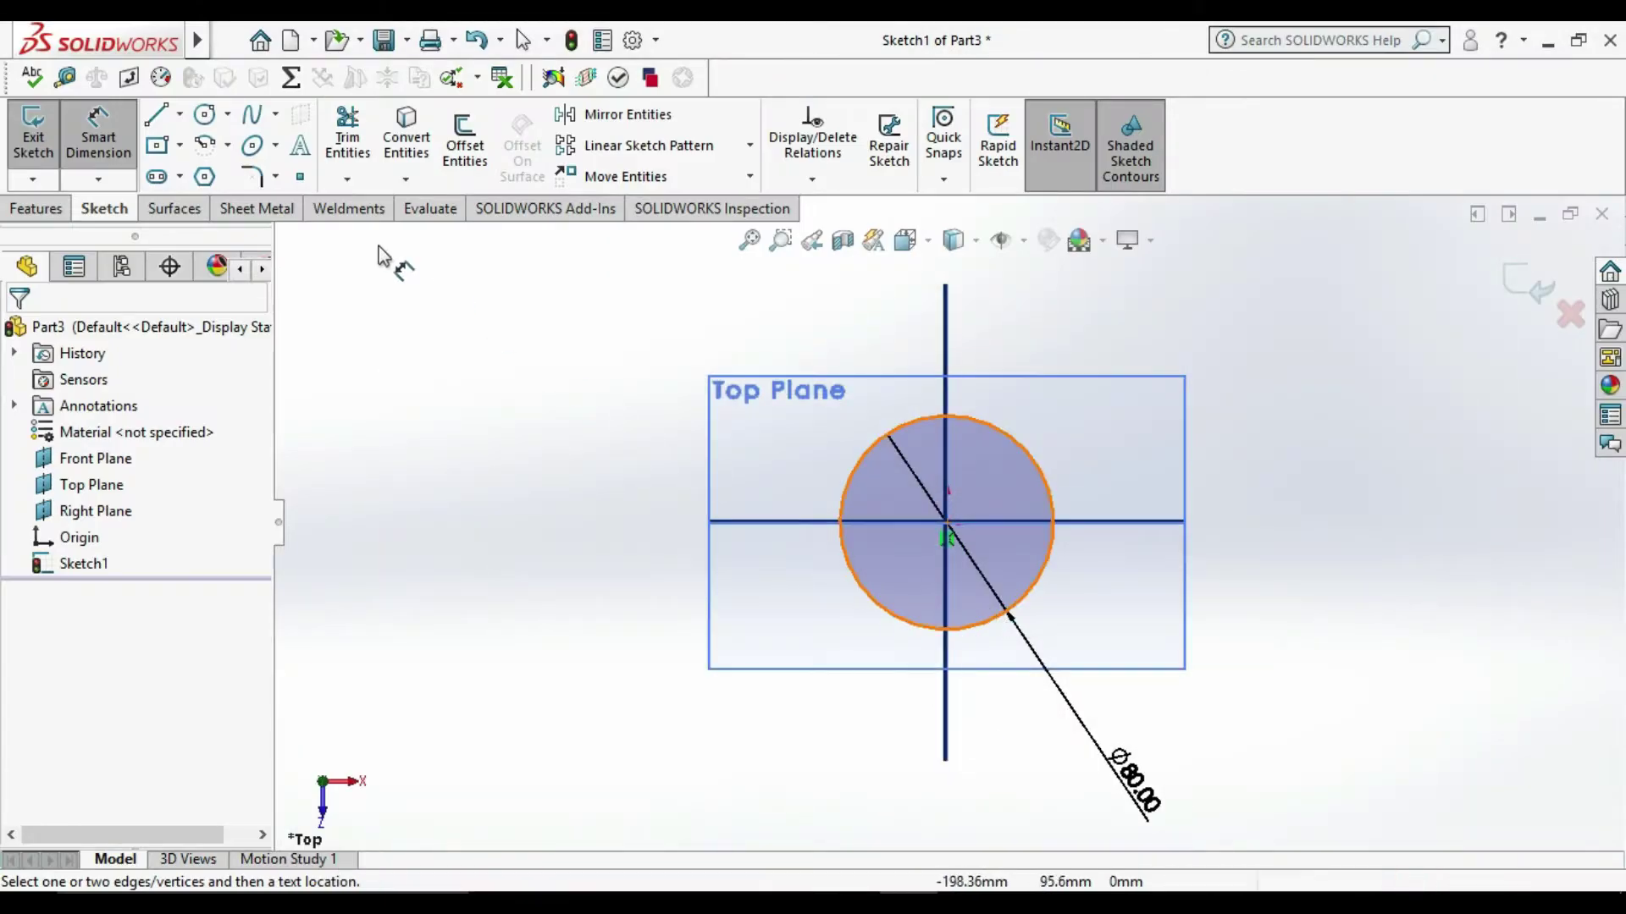
pyautogui.click(34, 131)
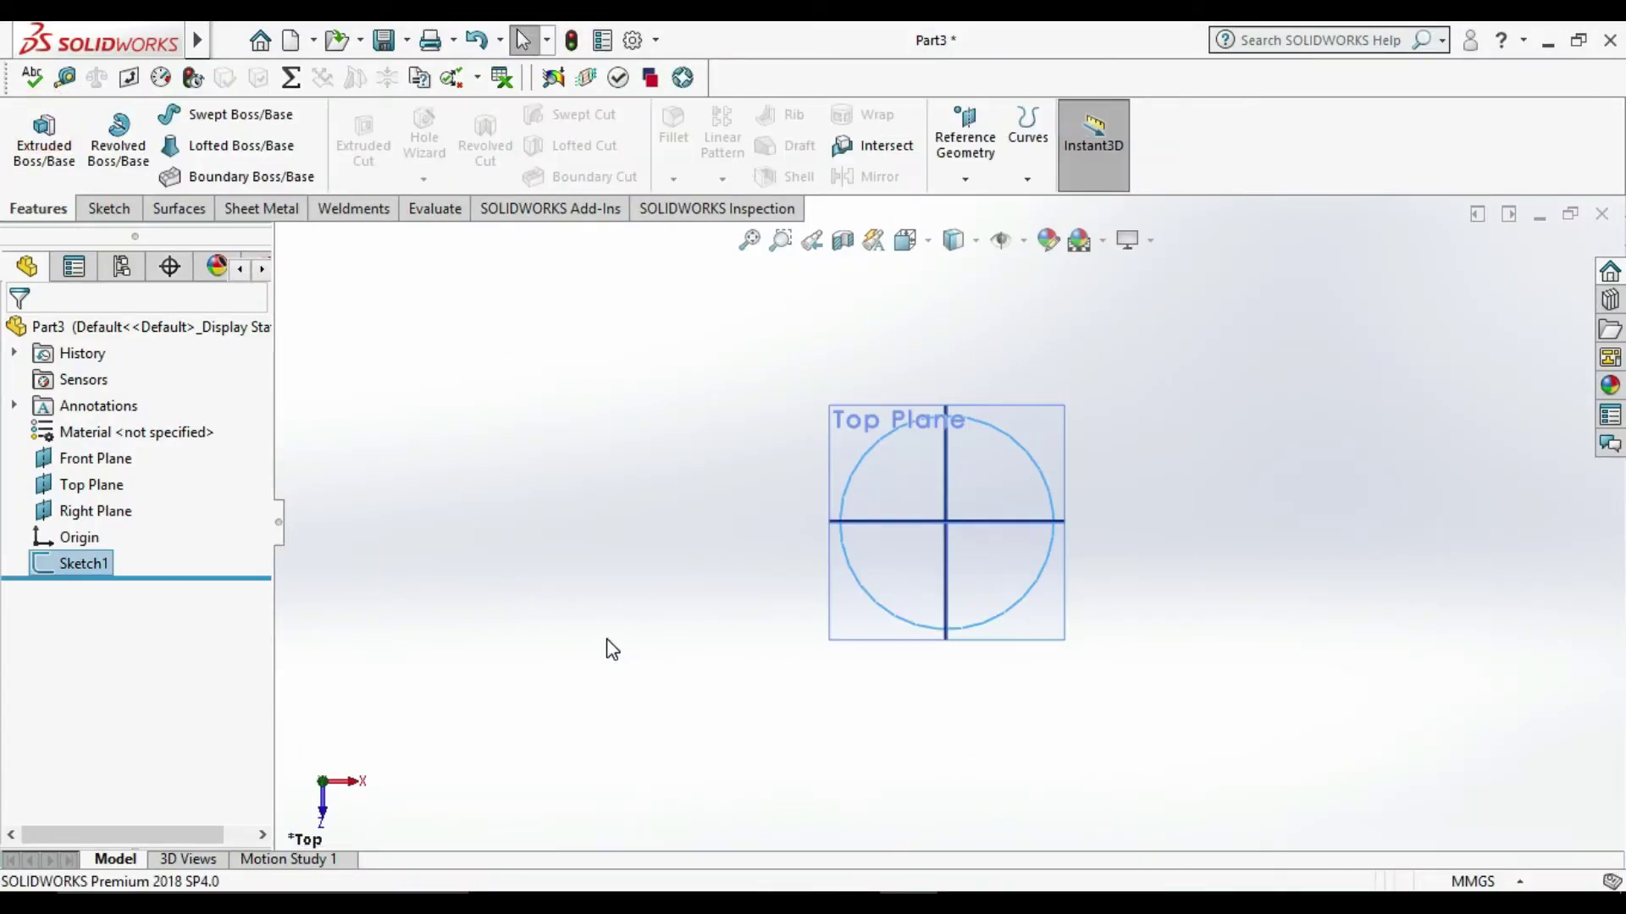
# Step: Start an extruded boss on the circle with a trial depth of 96 mm
pyautogui.click(60, 127)
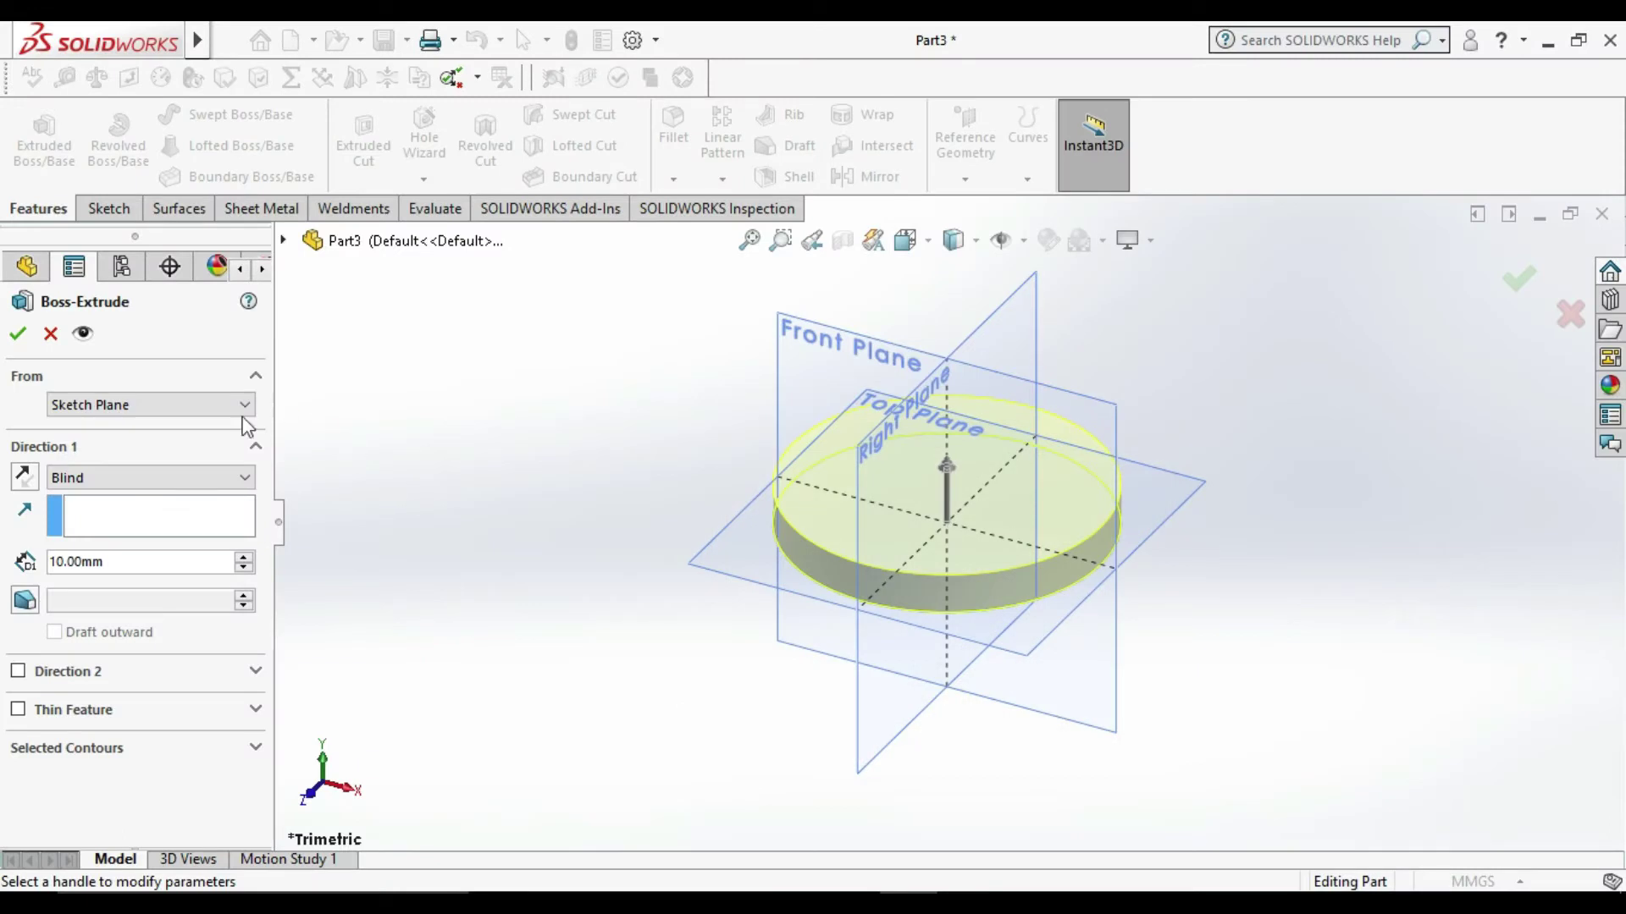
pyautogui.doubleClick(119, 563)
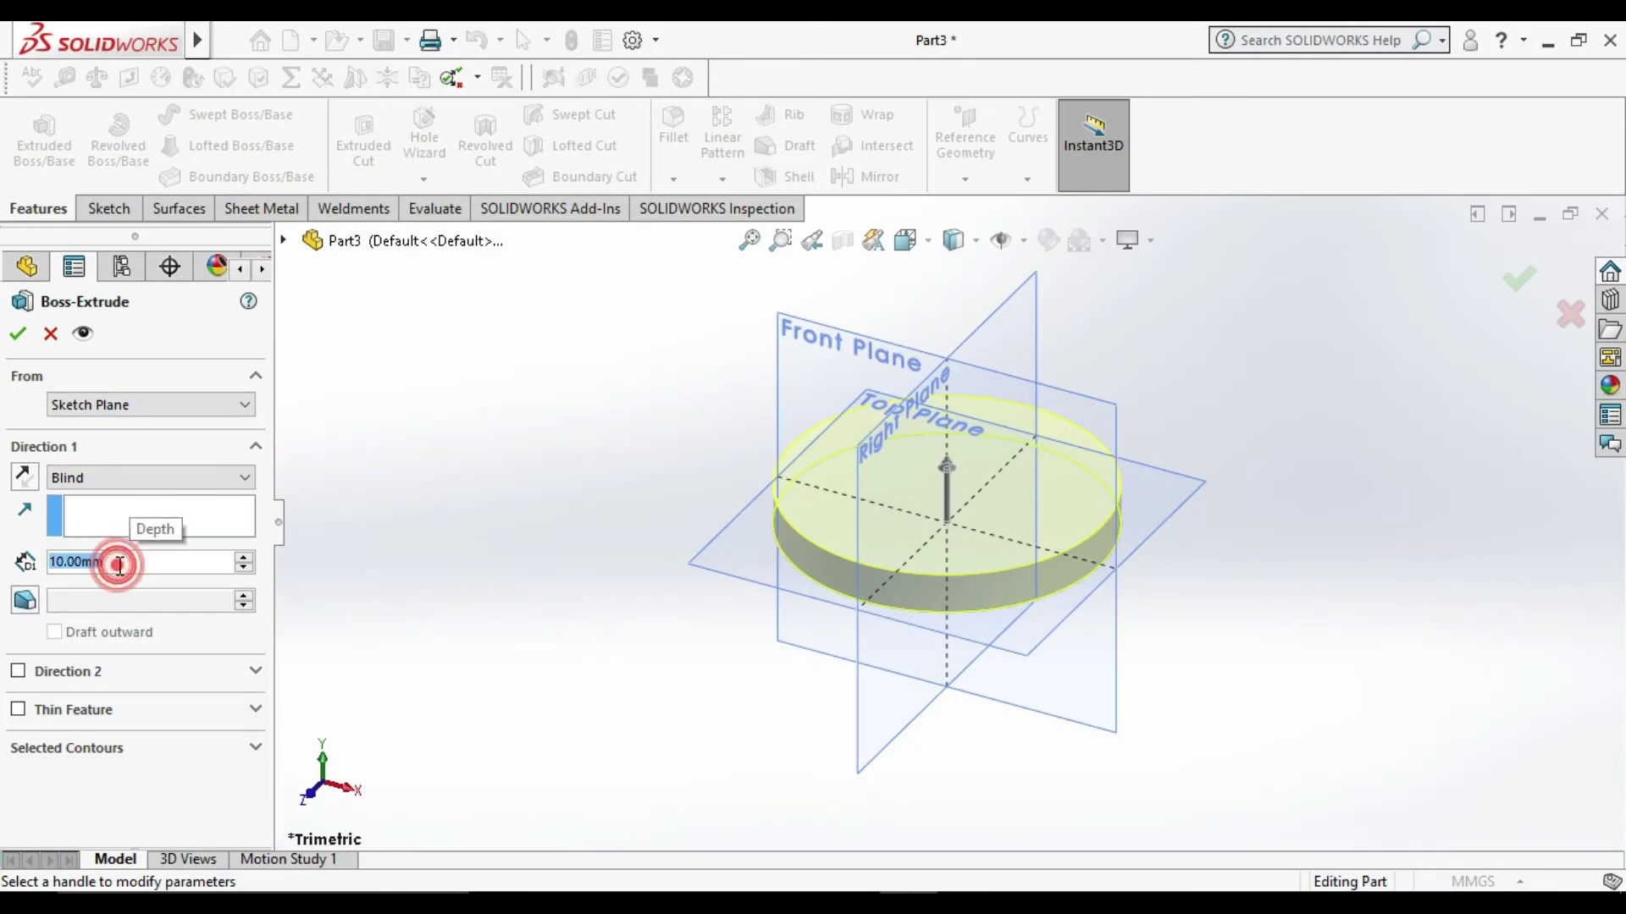
pyautogui.write('96')
pyautogui.press('Return')
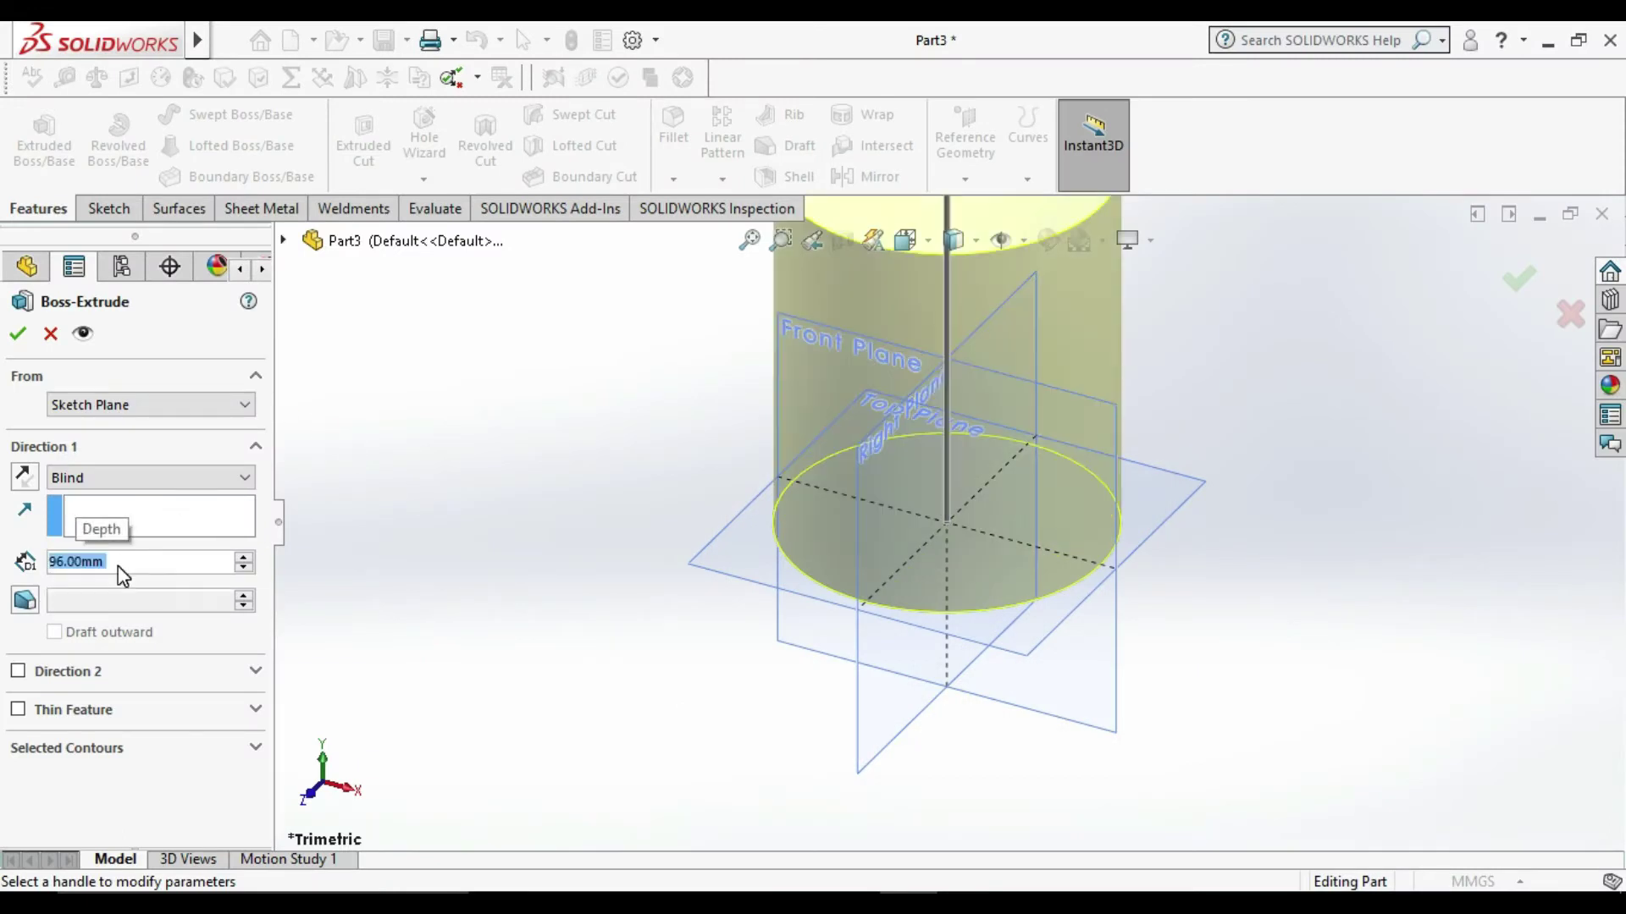
pyautogui.scroll(2, 844, 659)
pyautogui.scroll(3, 999, 559)
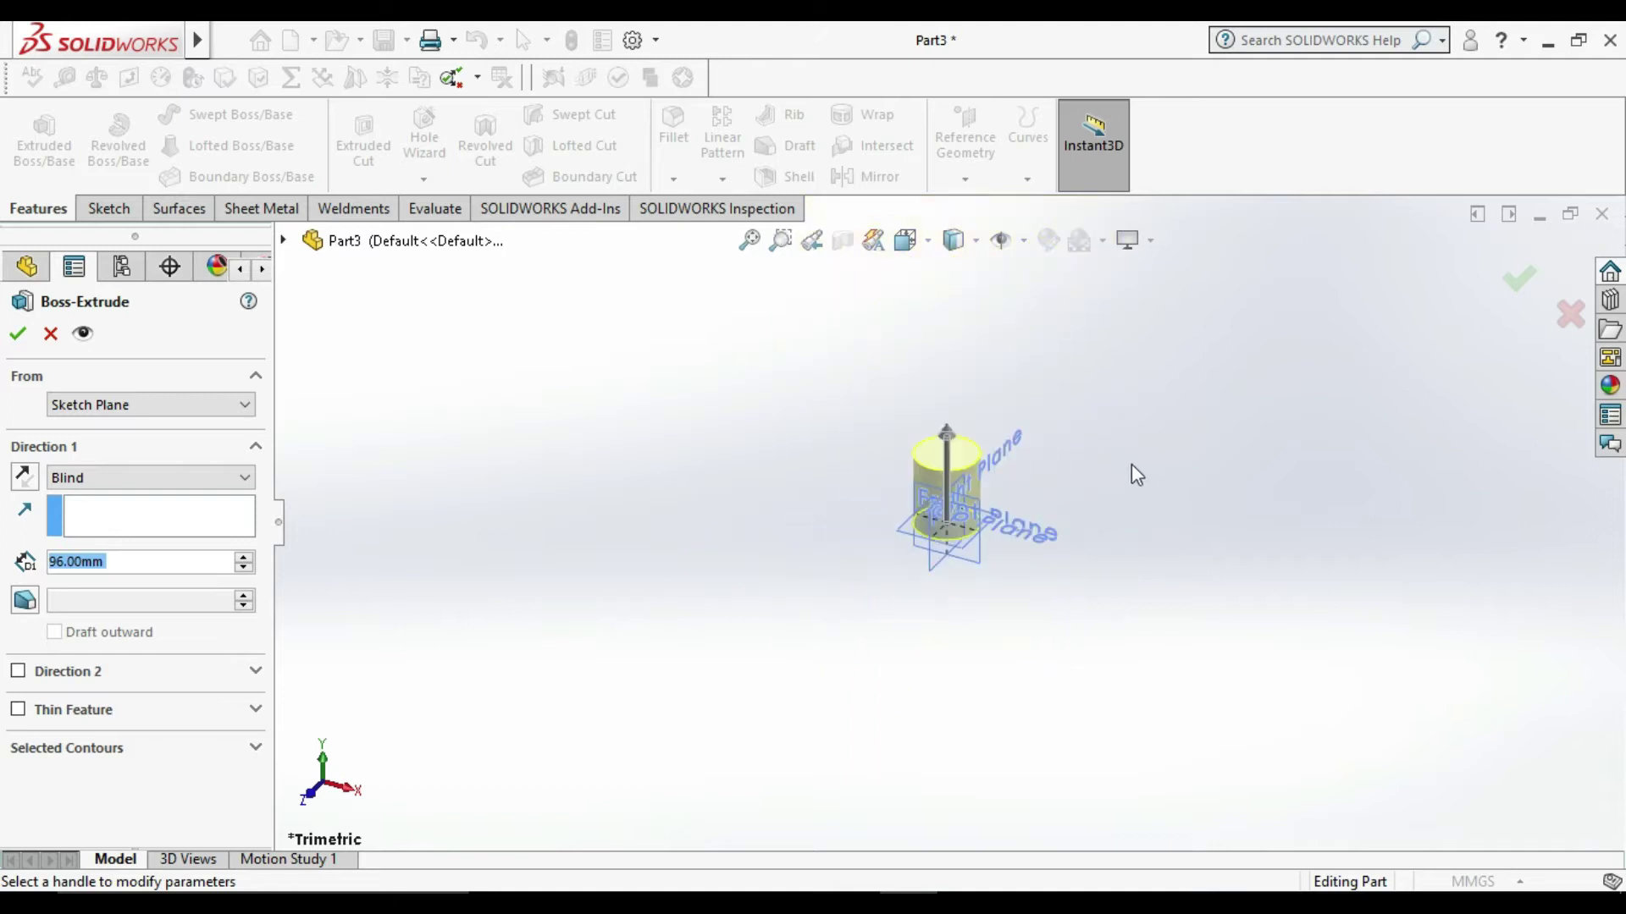
pyautogui.scroll(-3, 864, 581)
pyautogui.scroll(-1, 997, 588)
pyautogui.moveTo(998, 588); pyautogui.dragTo(1009, 545, button='middle')
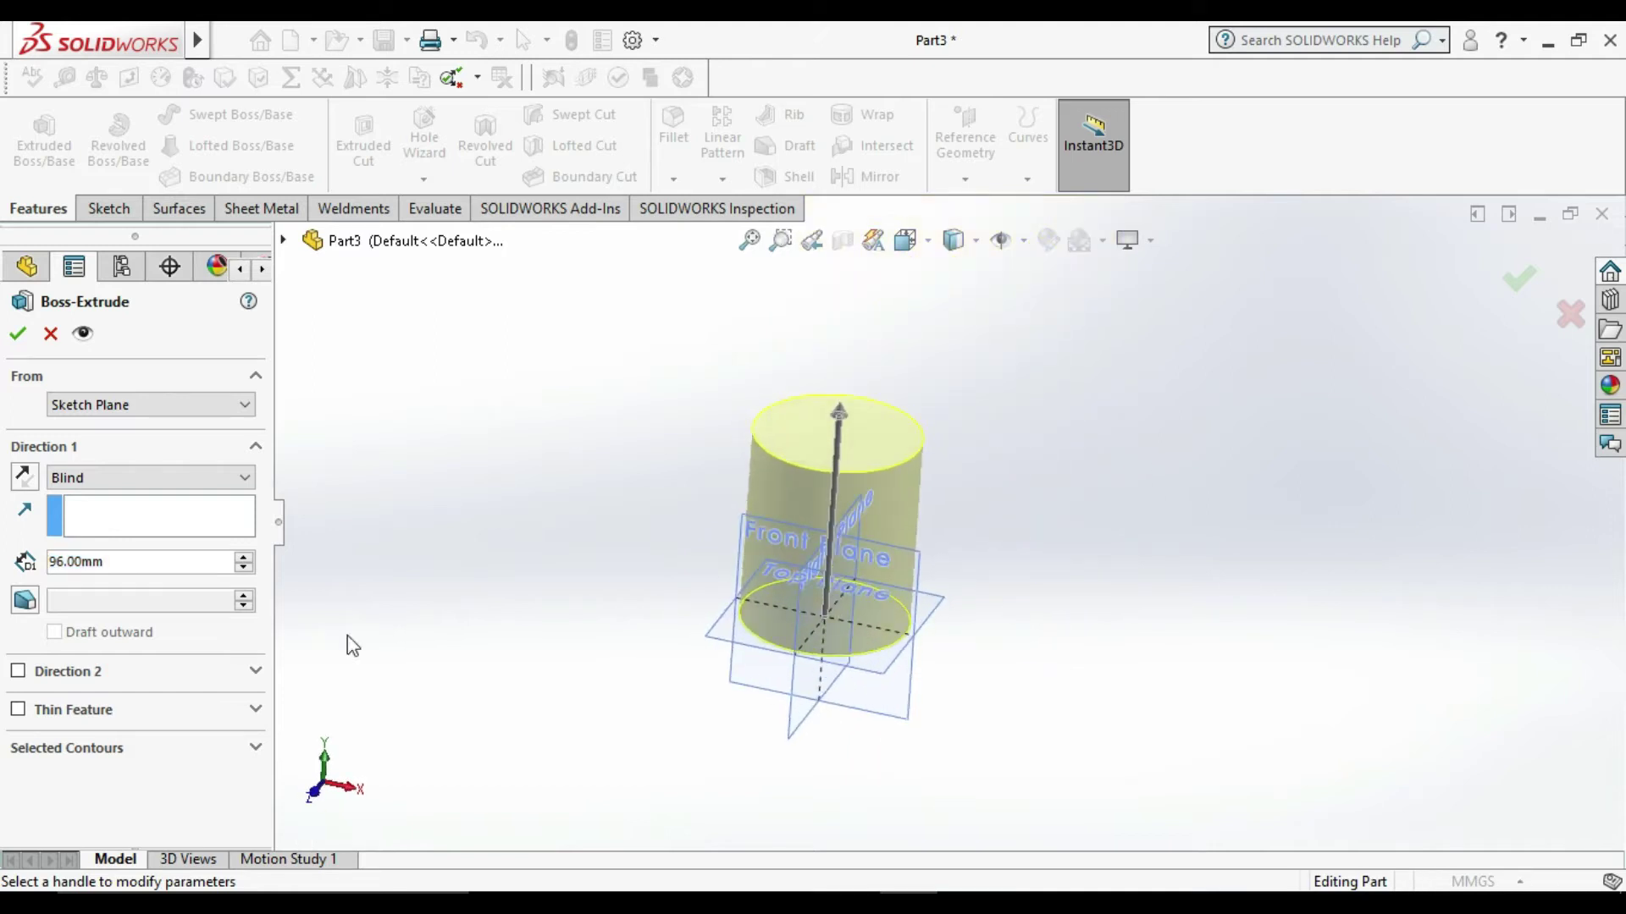
# Step: Change the extrusion depth to 140 mm, accept the cylinder, and compare it with the reference drawing
pyautogui.click(139, 560)
pyautogui.doubleClick(140, 561)
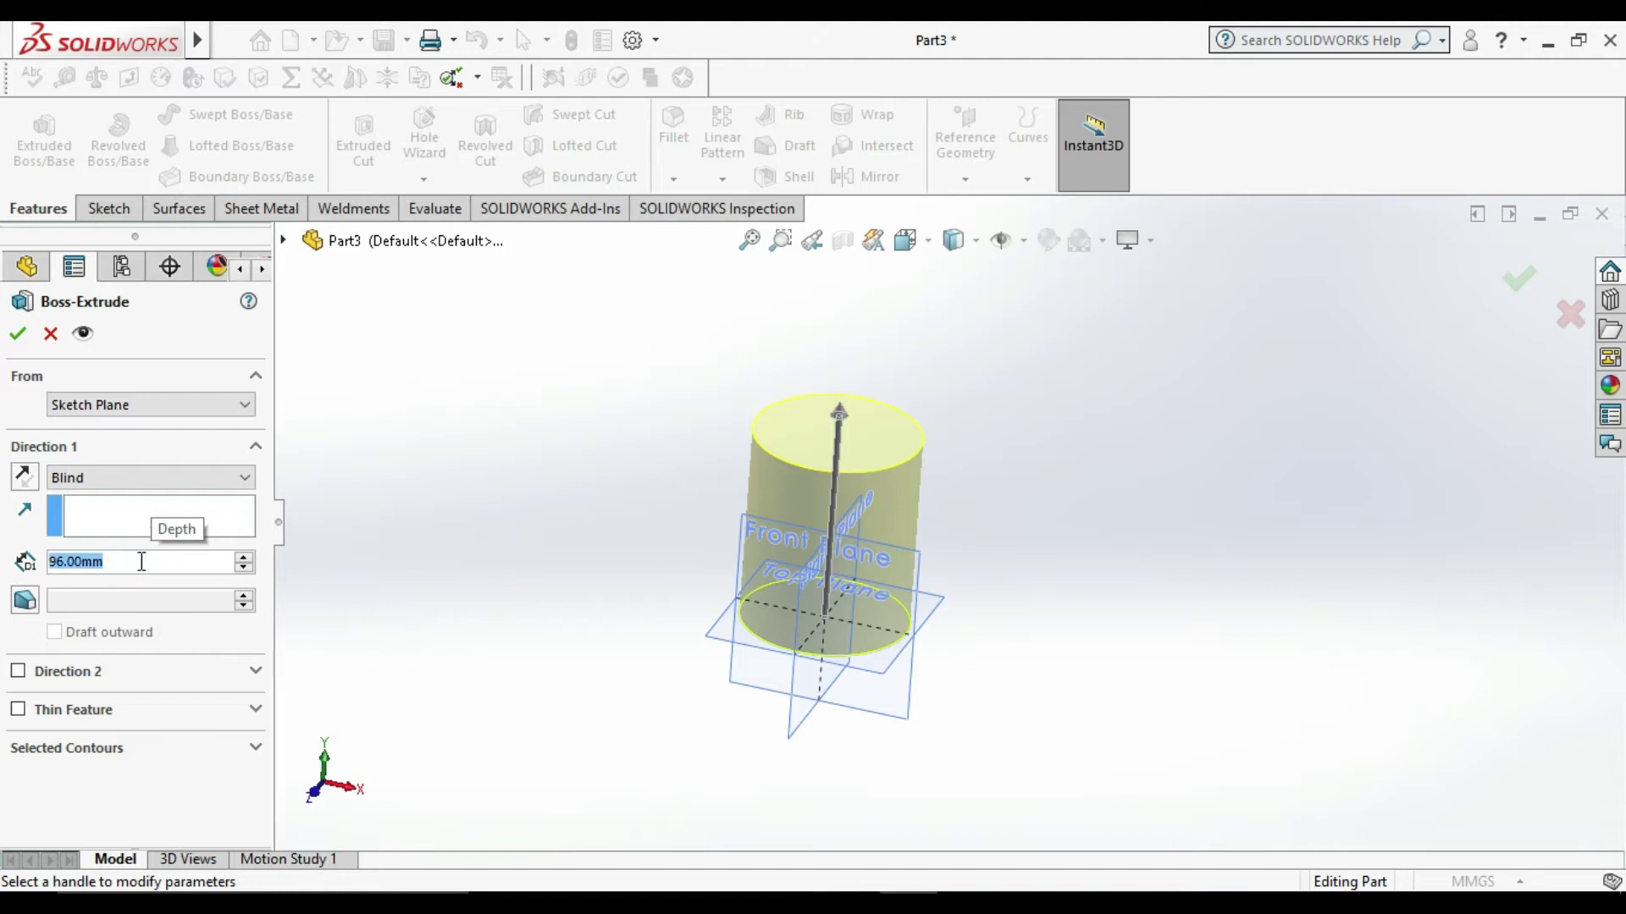
pyautogui.write('140')
pyautogui.press('Return')
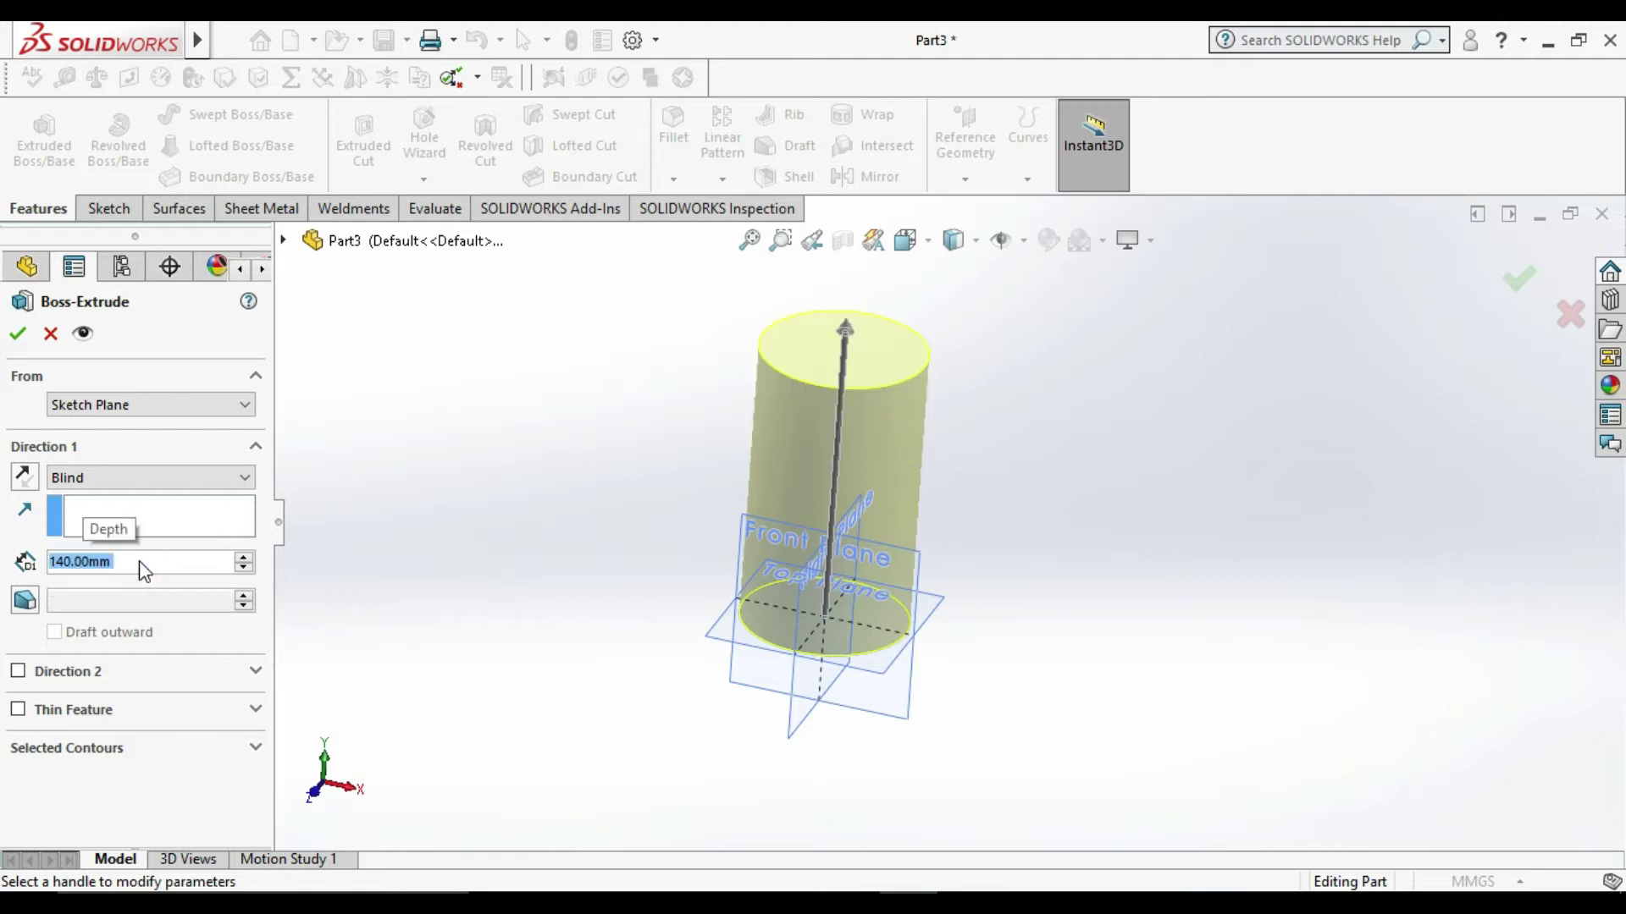
pyautogui.click(18, 333)
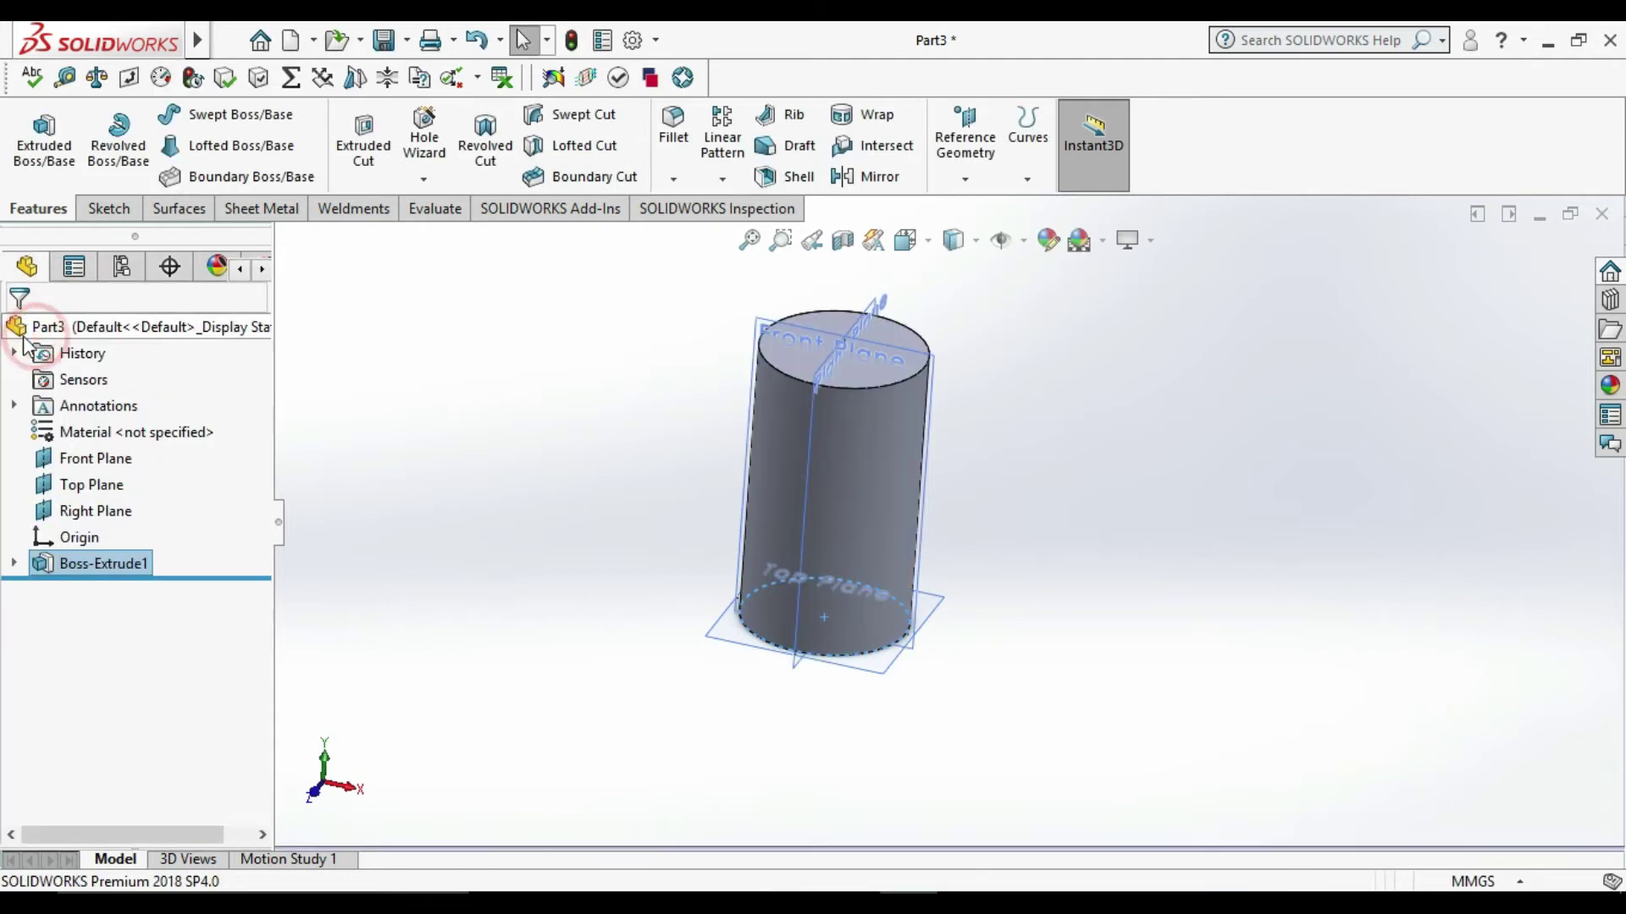
pyautogui.click(586, 541)
pyautogui.moveTo(587, 541); pyautogui.dragTo(1053, 689, button='middle')
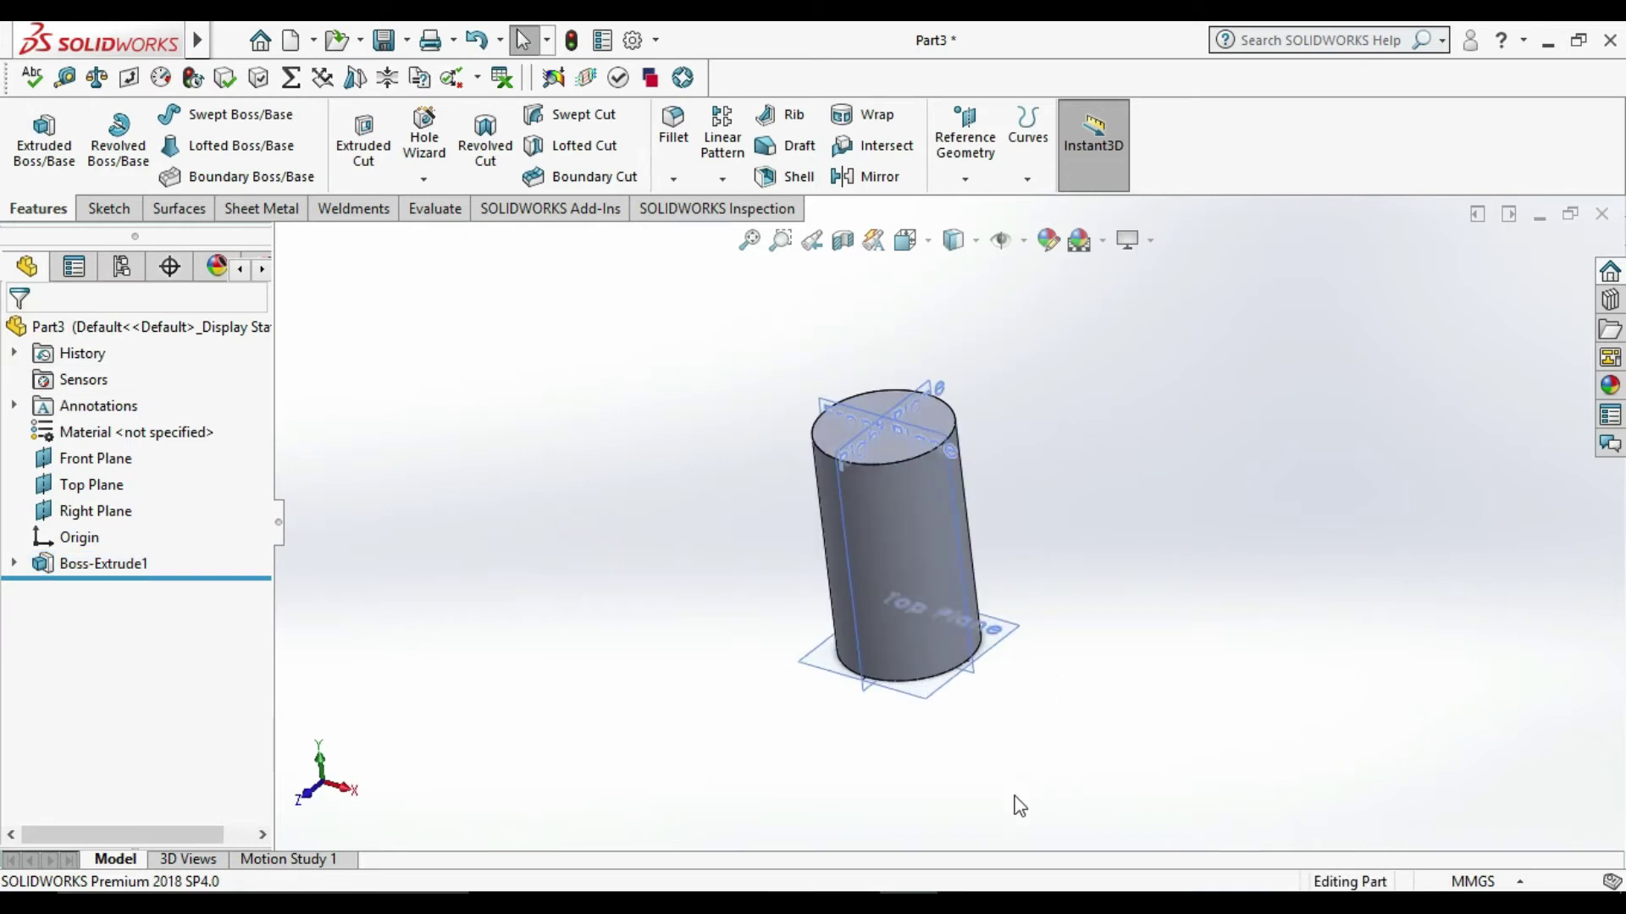
pyautogui.click(969, 813)
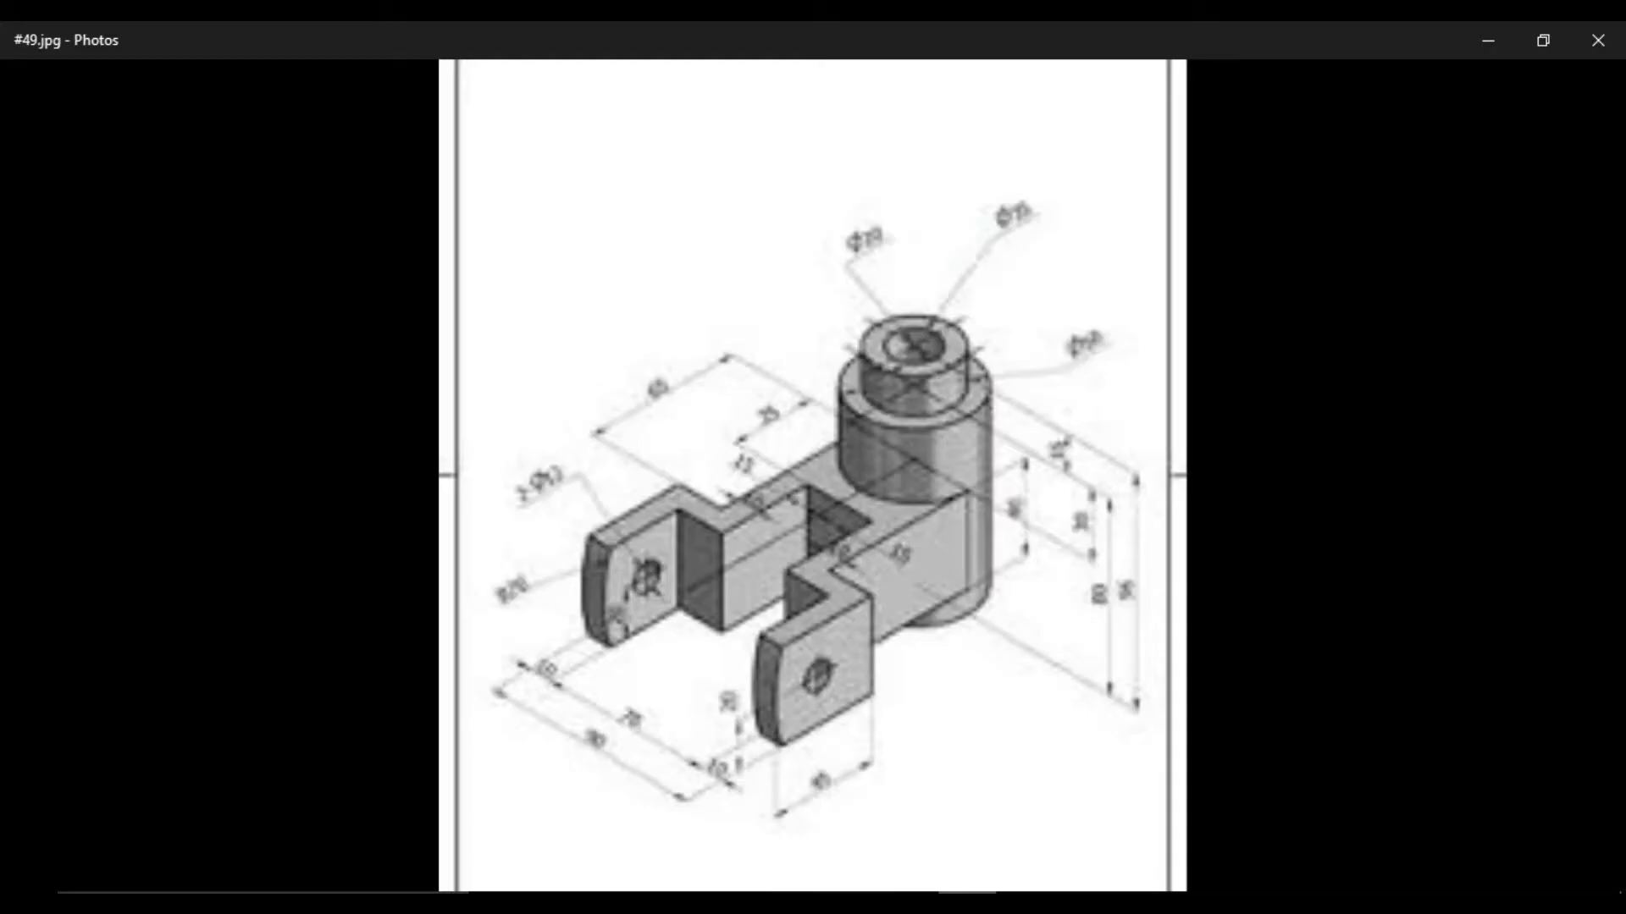
pyautogui.click(970, 905)
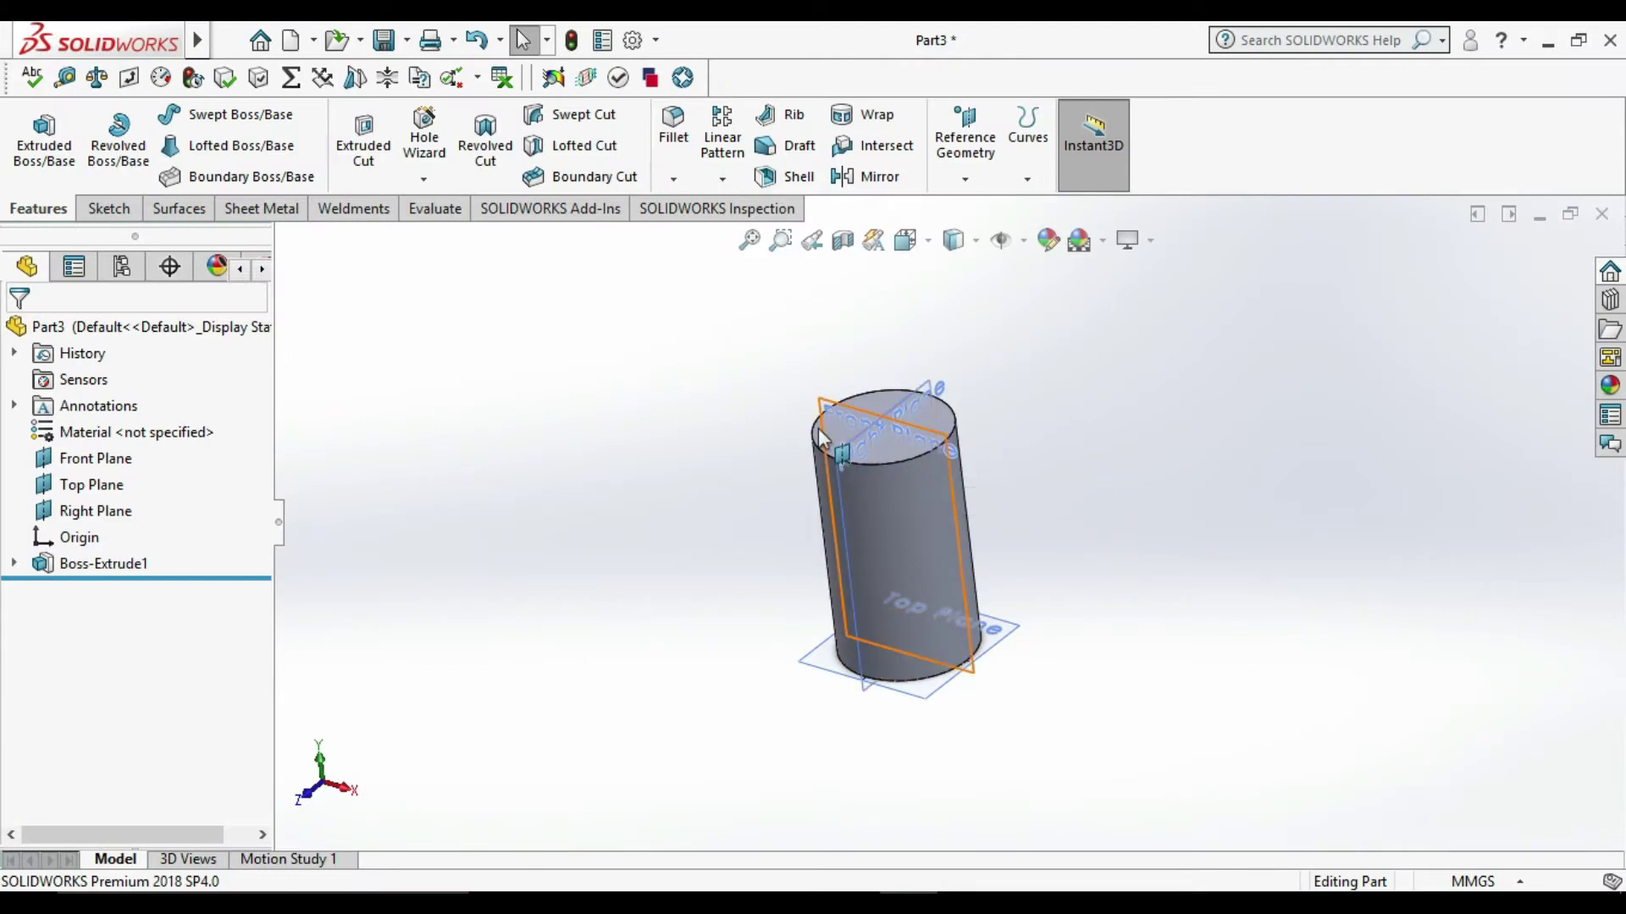
# Step: Start a new sketch on the cylinder's top face, viewed normal to it
pyautogui.scroll(-3, 896, 421)
pyautogui.click(876, 446)
pyautogui.rightClick(875, 445)
pyautogui.click(929, 367)
pyautogui.click(1282, 582)
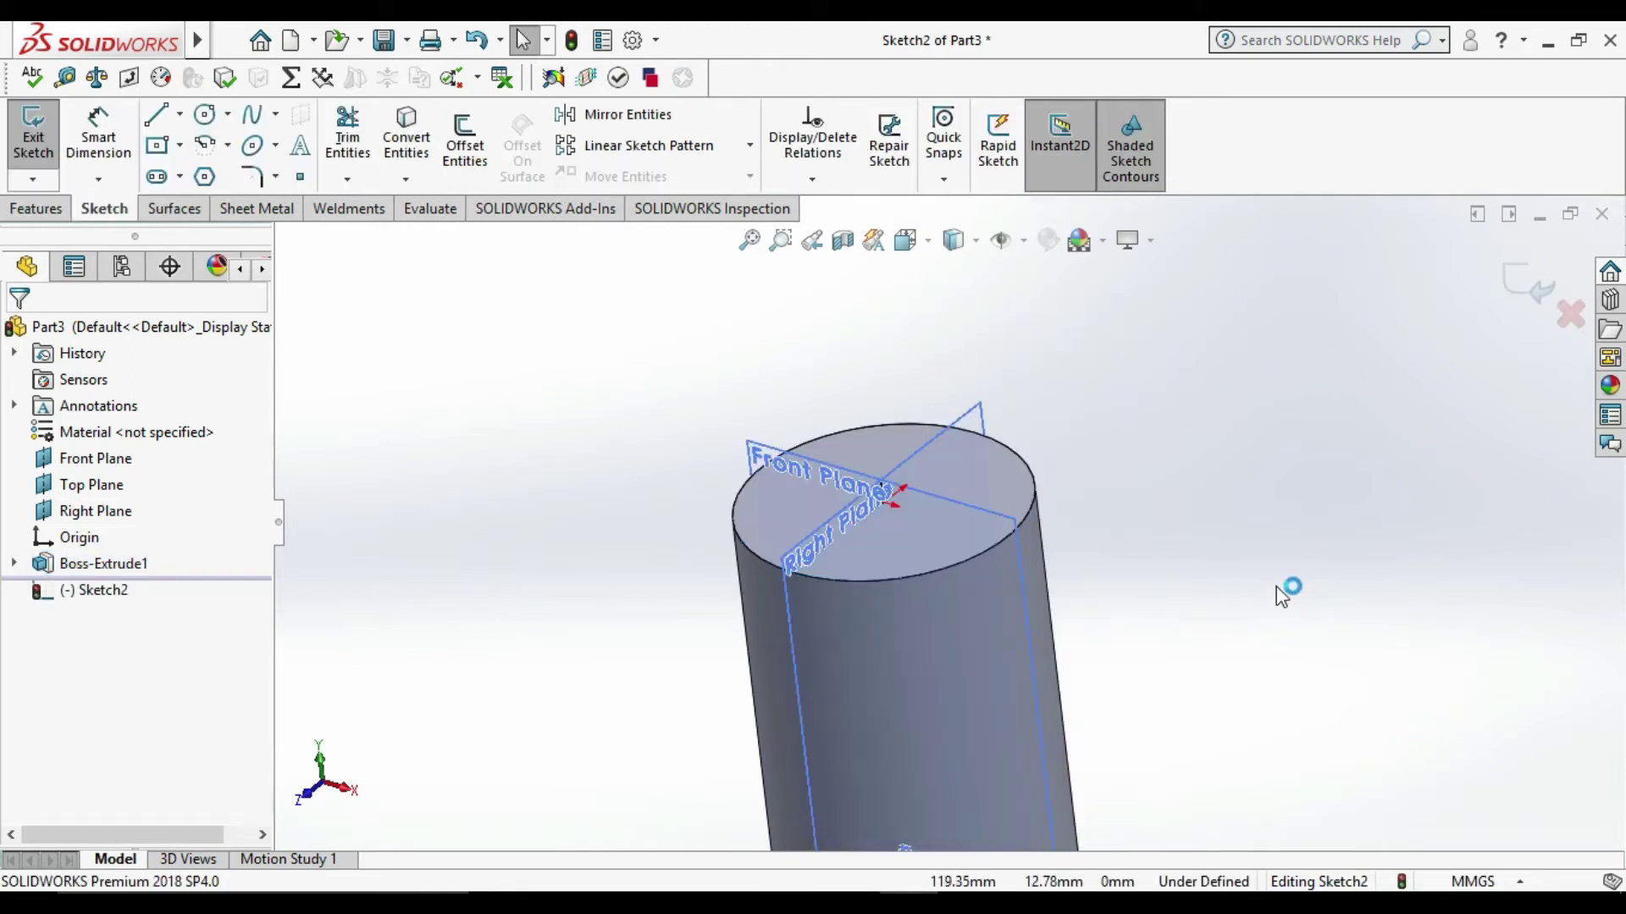
pyautogui.hotkey('ctrl', '8')
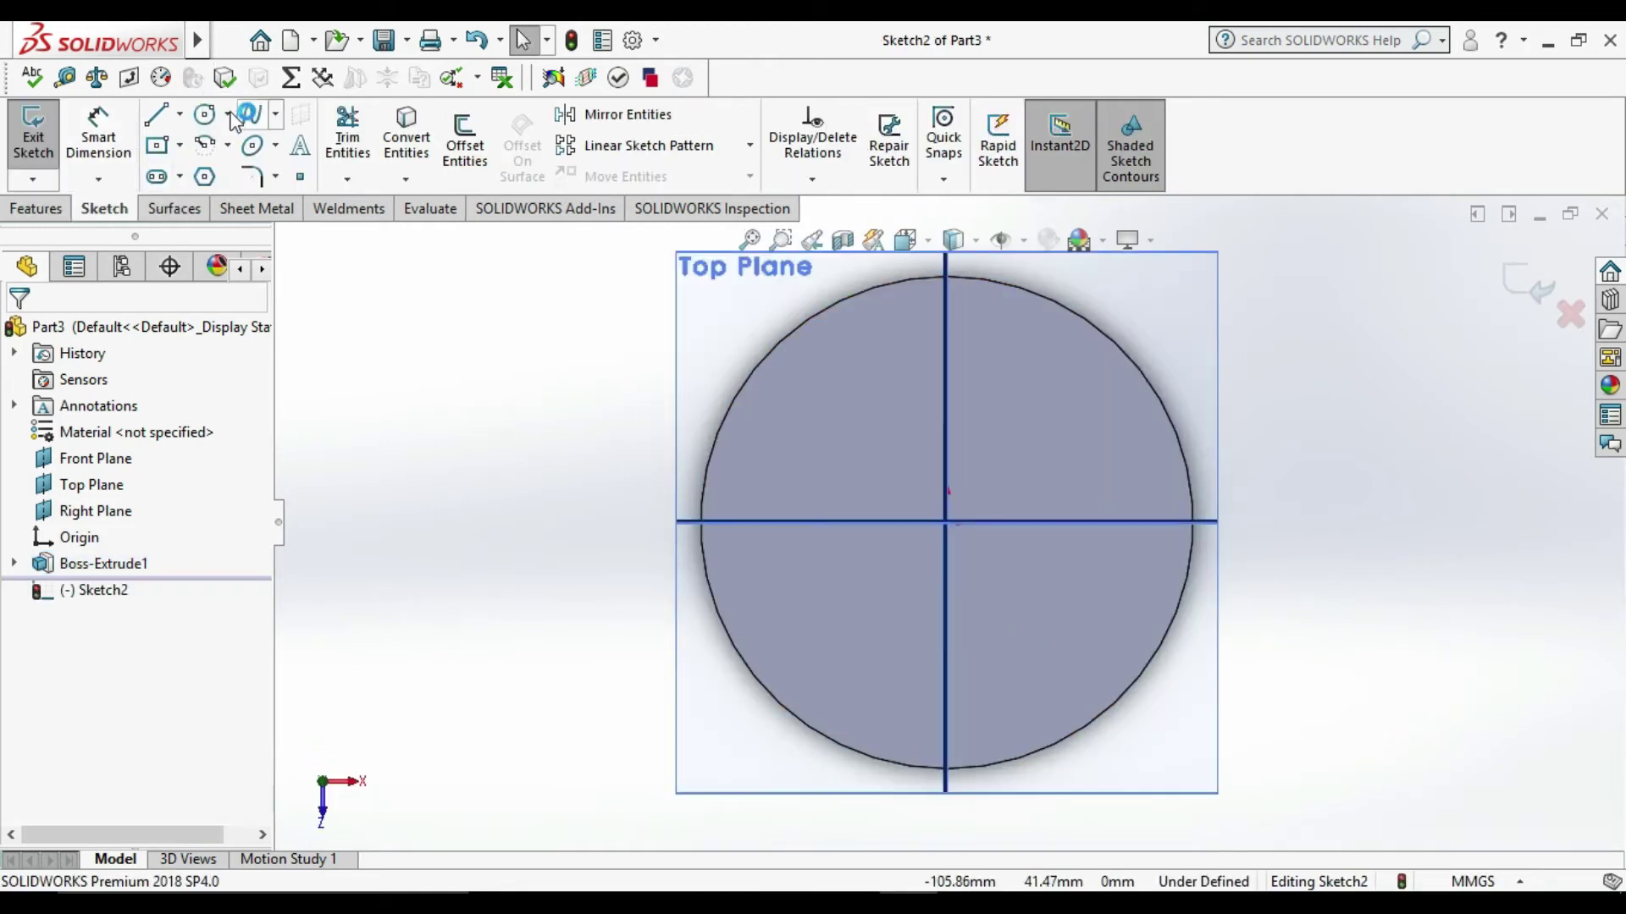
# Step: Draw a circle centred on the origin and give it an initial diameter dimension
pyautogui.click(209, 118)
pyautogui.click(946, 522)
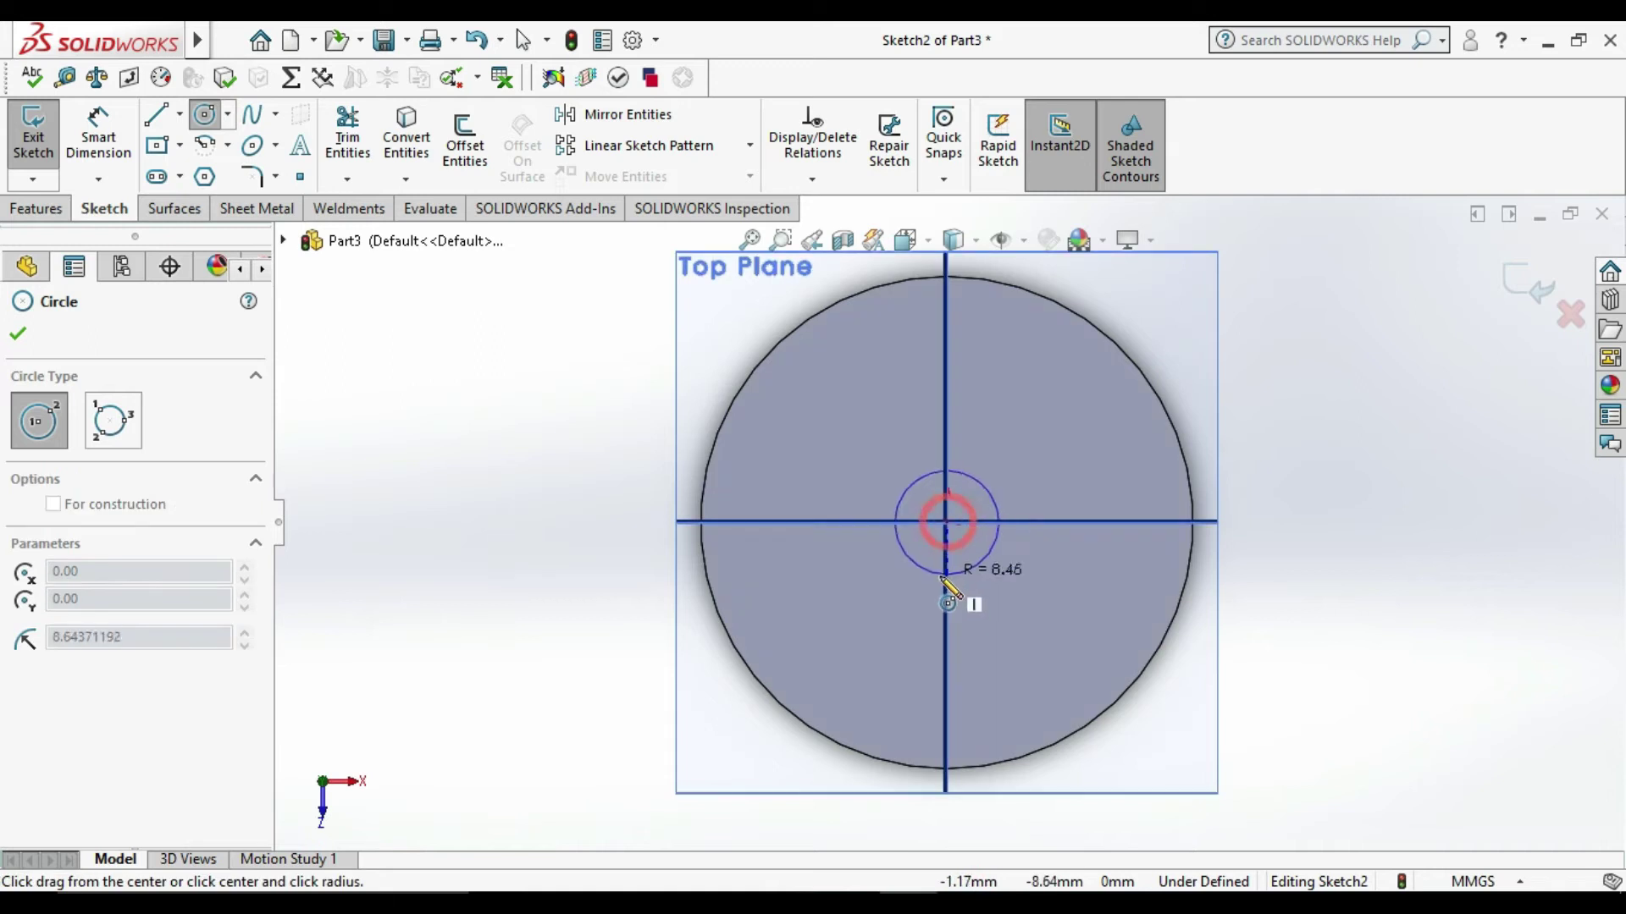
pyautogui.click(998, 624)
pyautogui.click(99, 136)
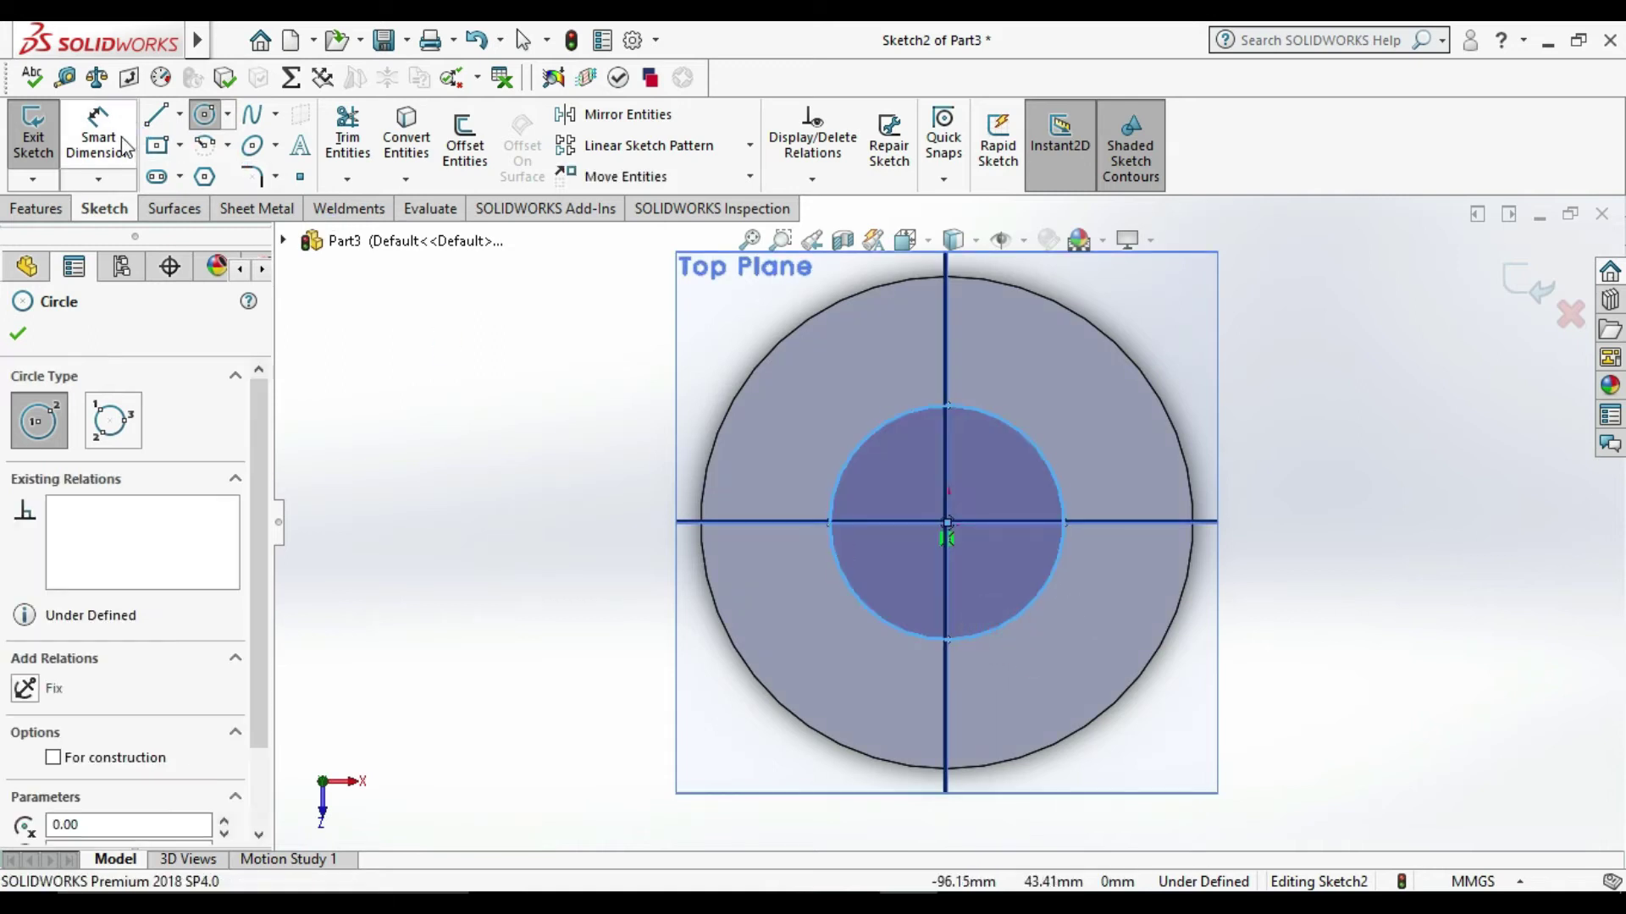
pyautogui.click(885, 624)
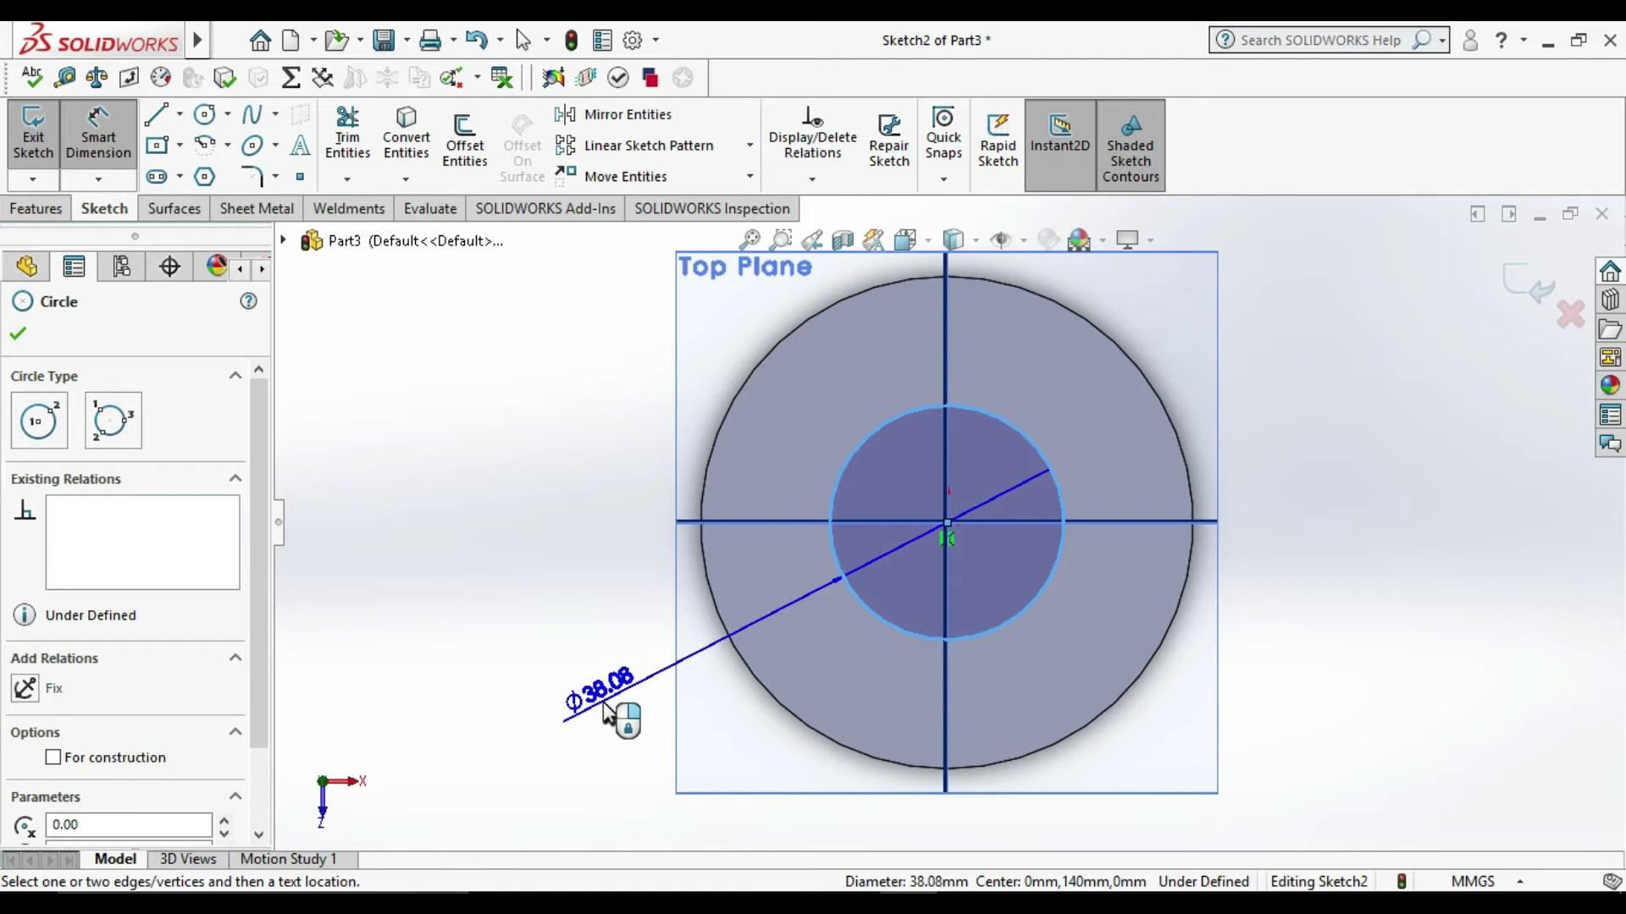
pyautogui.click(611, 745)
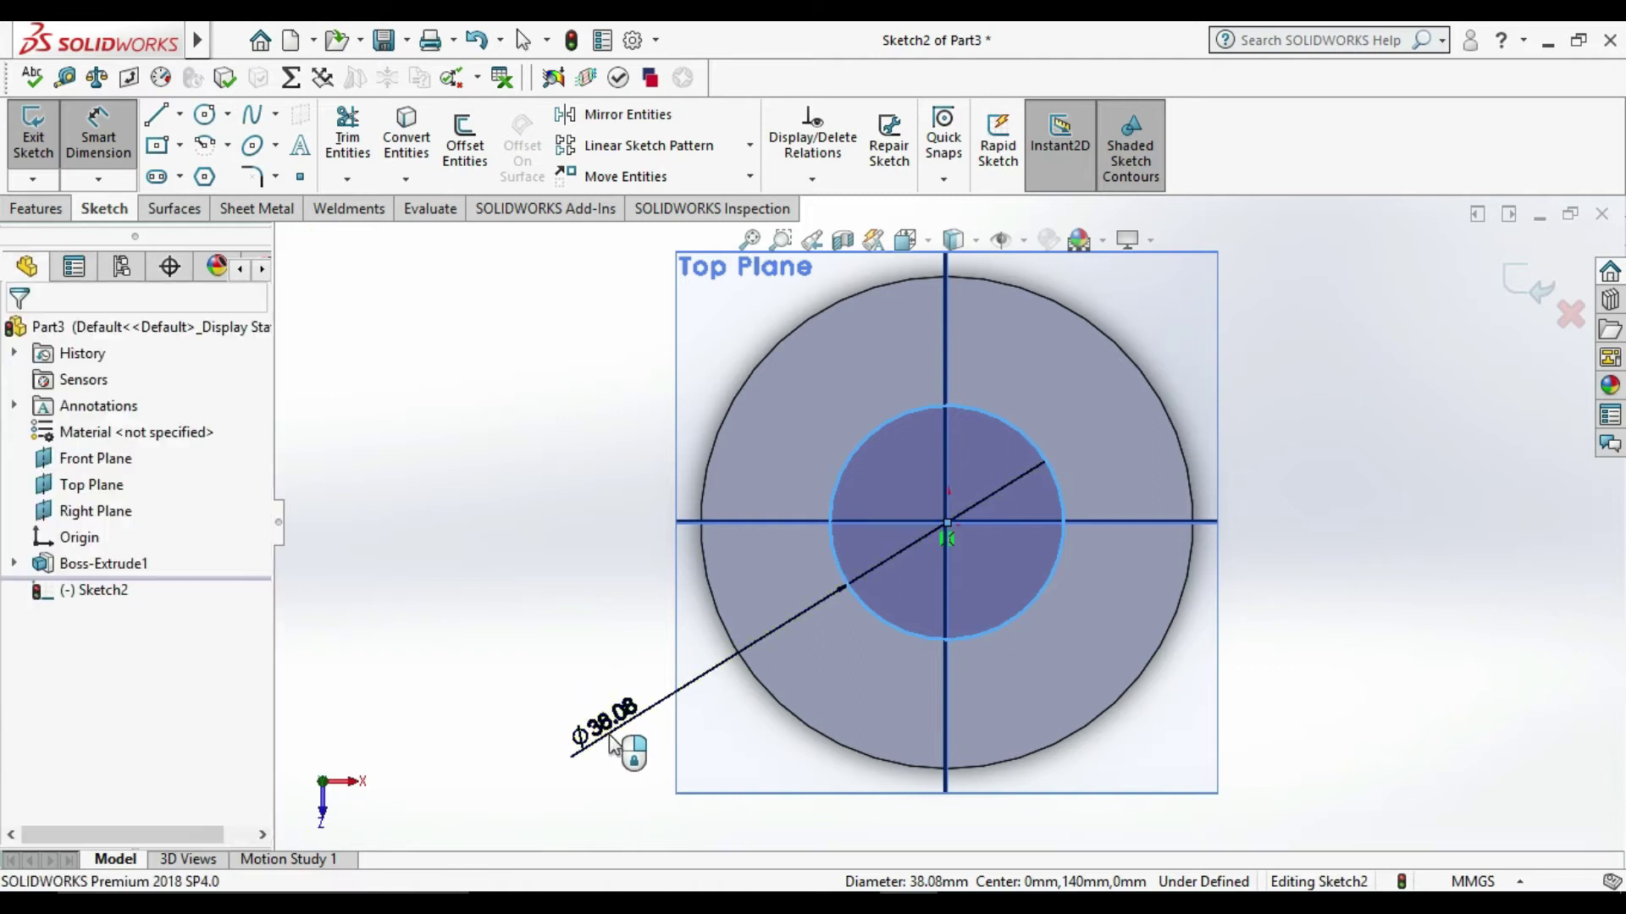
pyautogui.write('60')
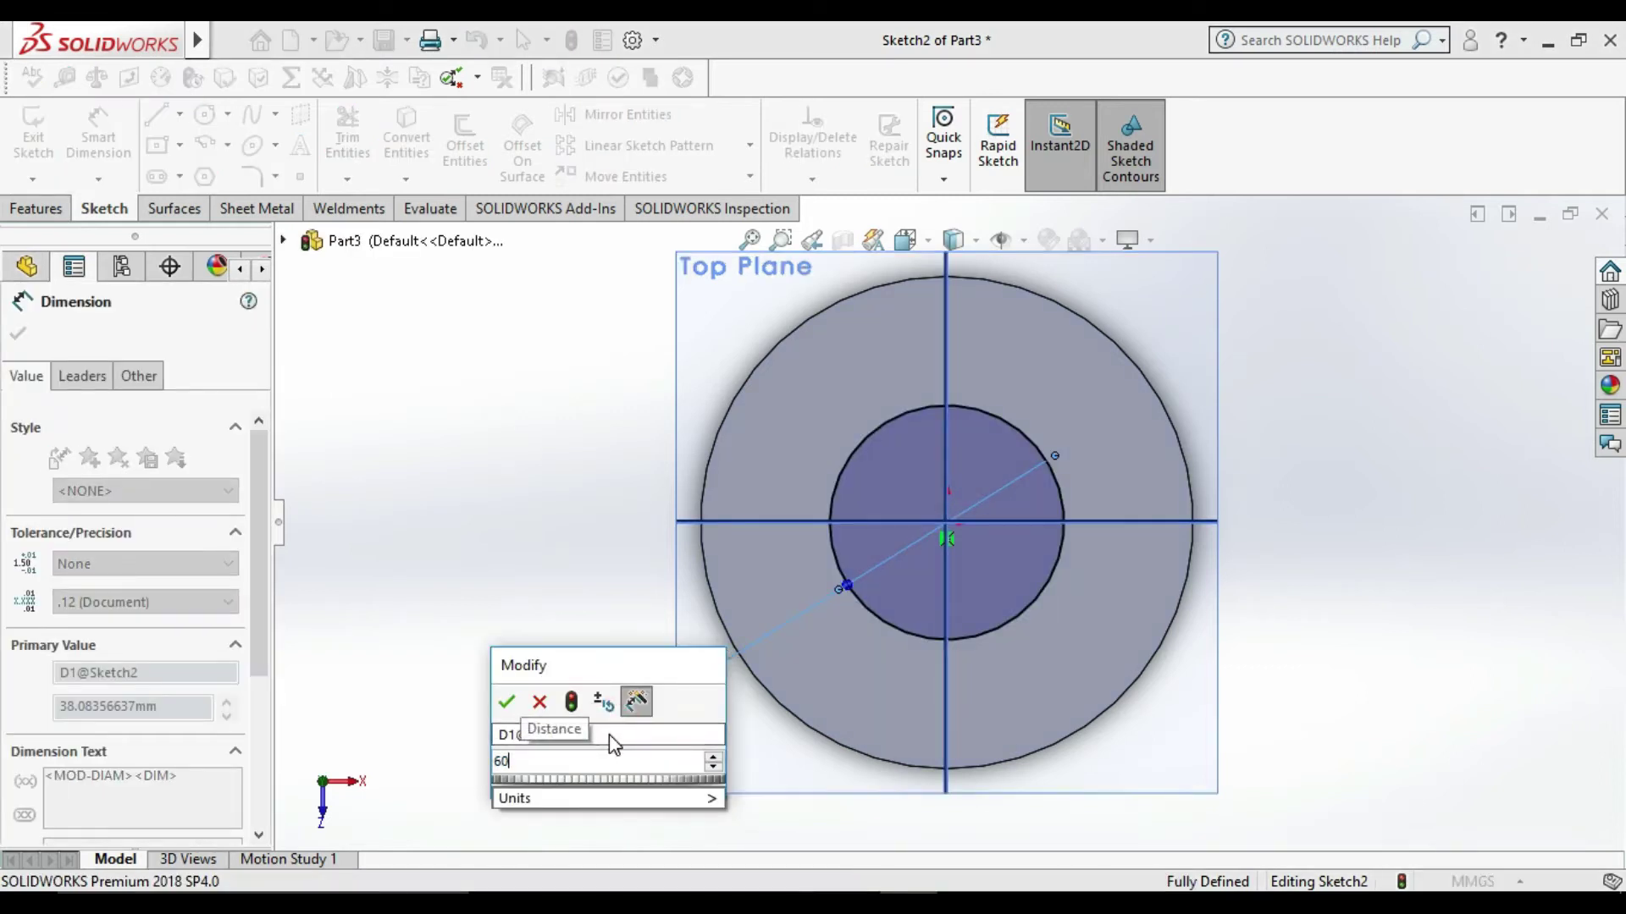
pyautogui.press('Return')
# Step: Redimension the inner circle to 45 mm diameter and exit the sketch
pyautogui.click(612, 745)
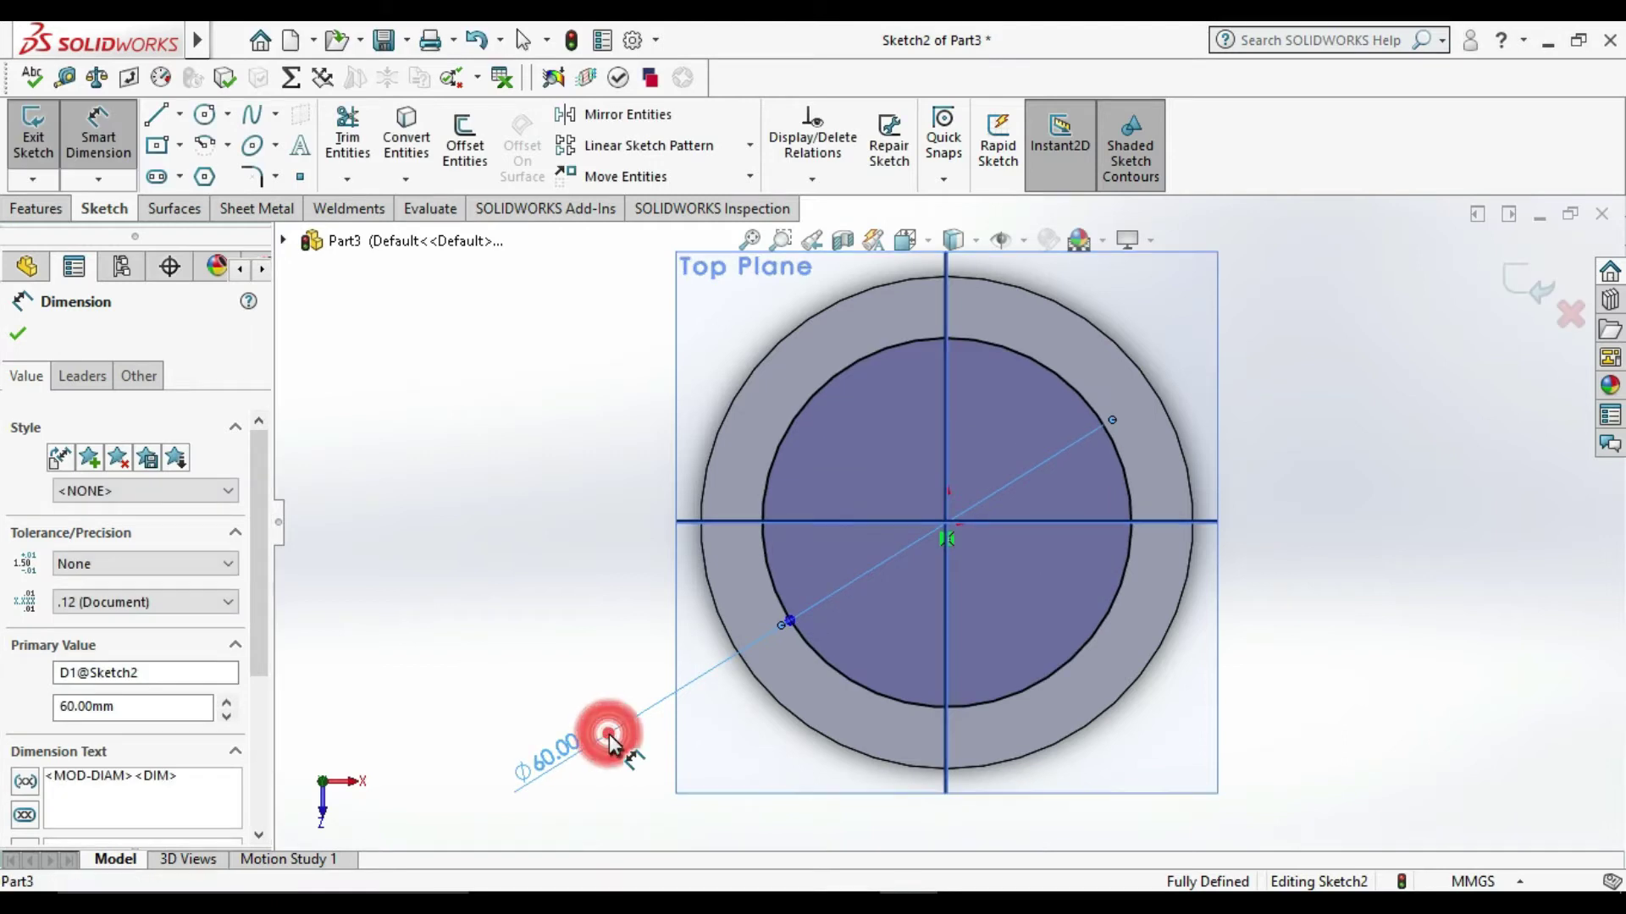
pyautogui.click(555, 752)
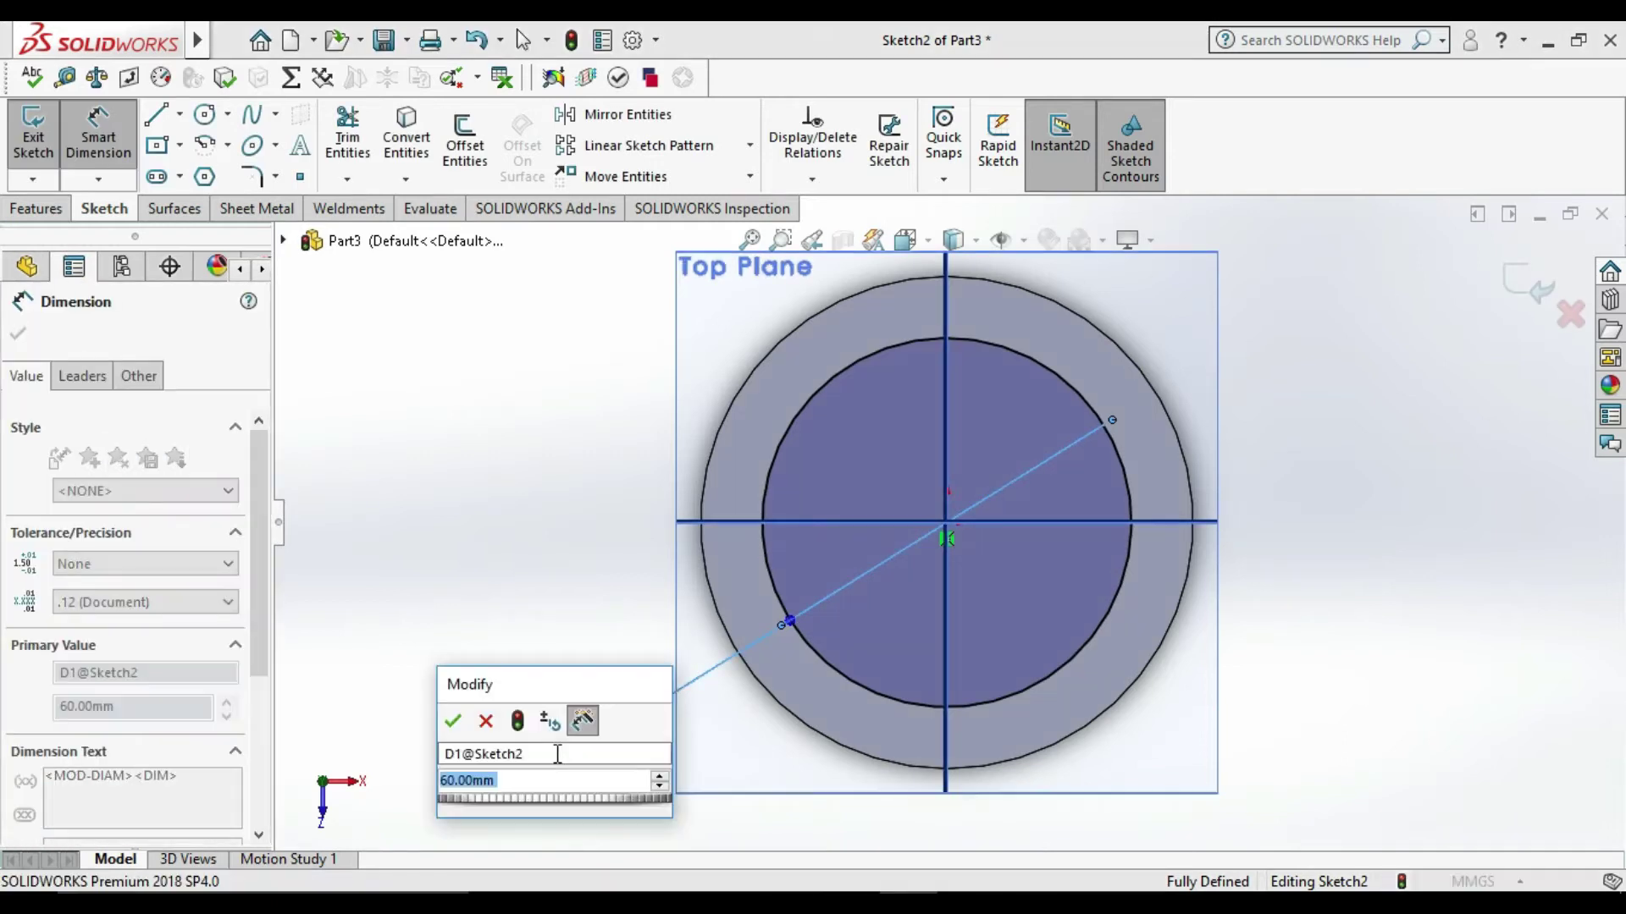
pyautogui.write('45')
pyautogui.press('Return')
pyautogui.click(427, 566)
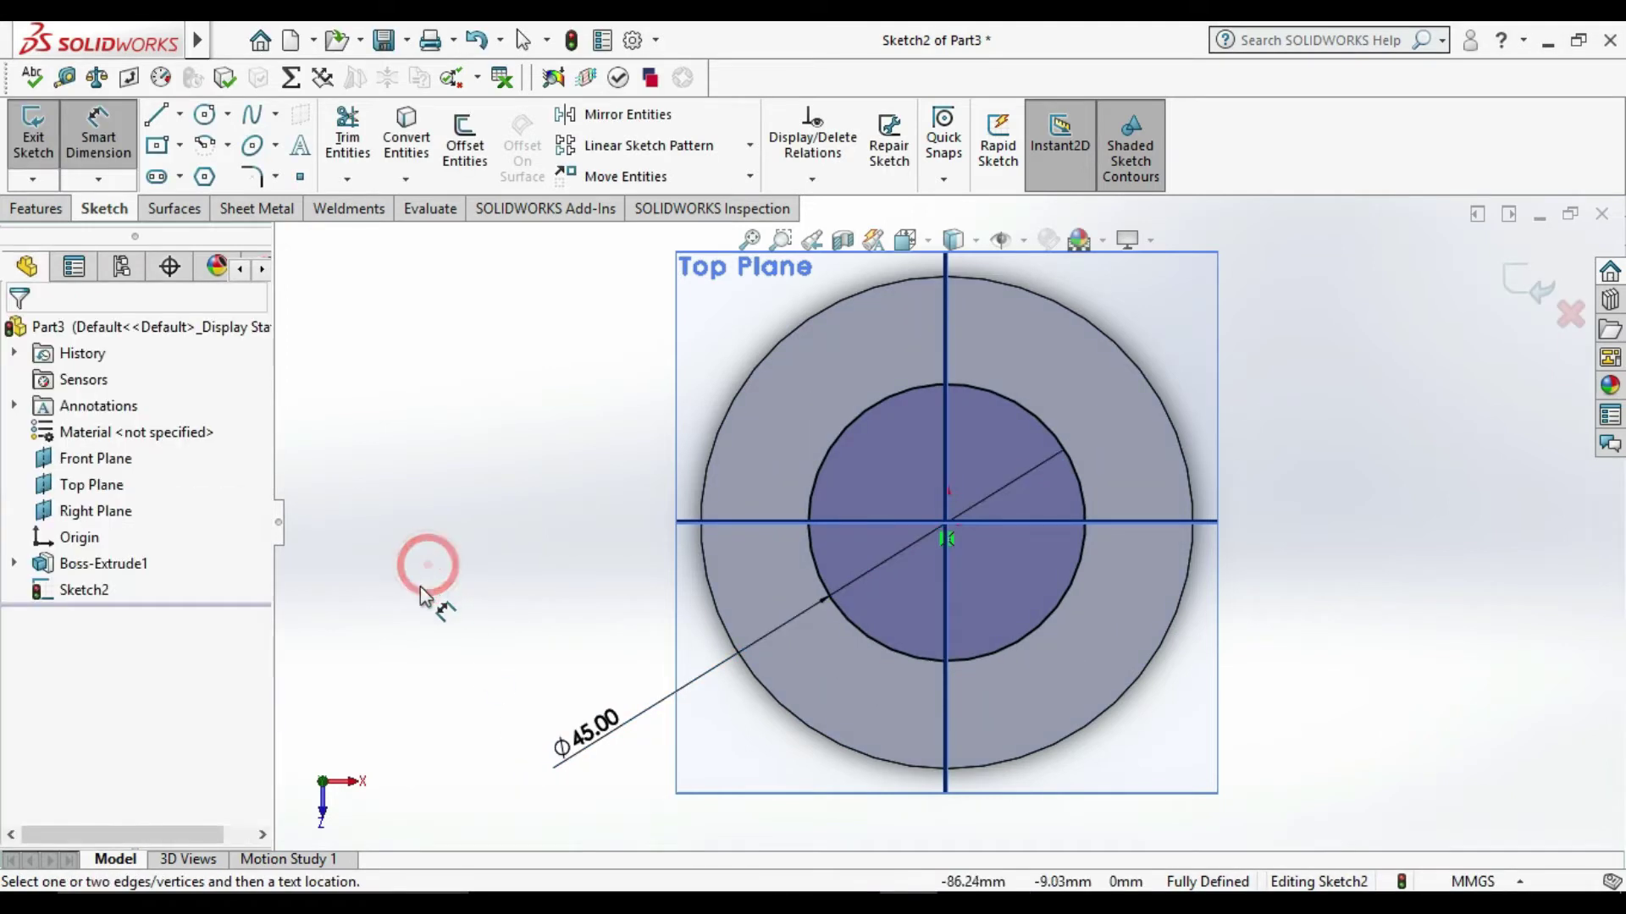
pyautogui.click(213, 119)
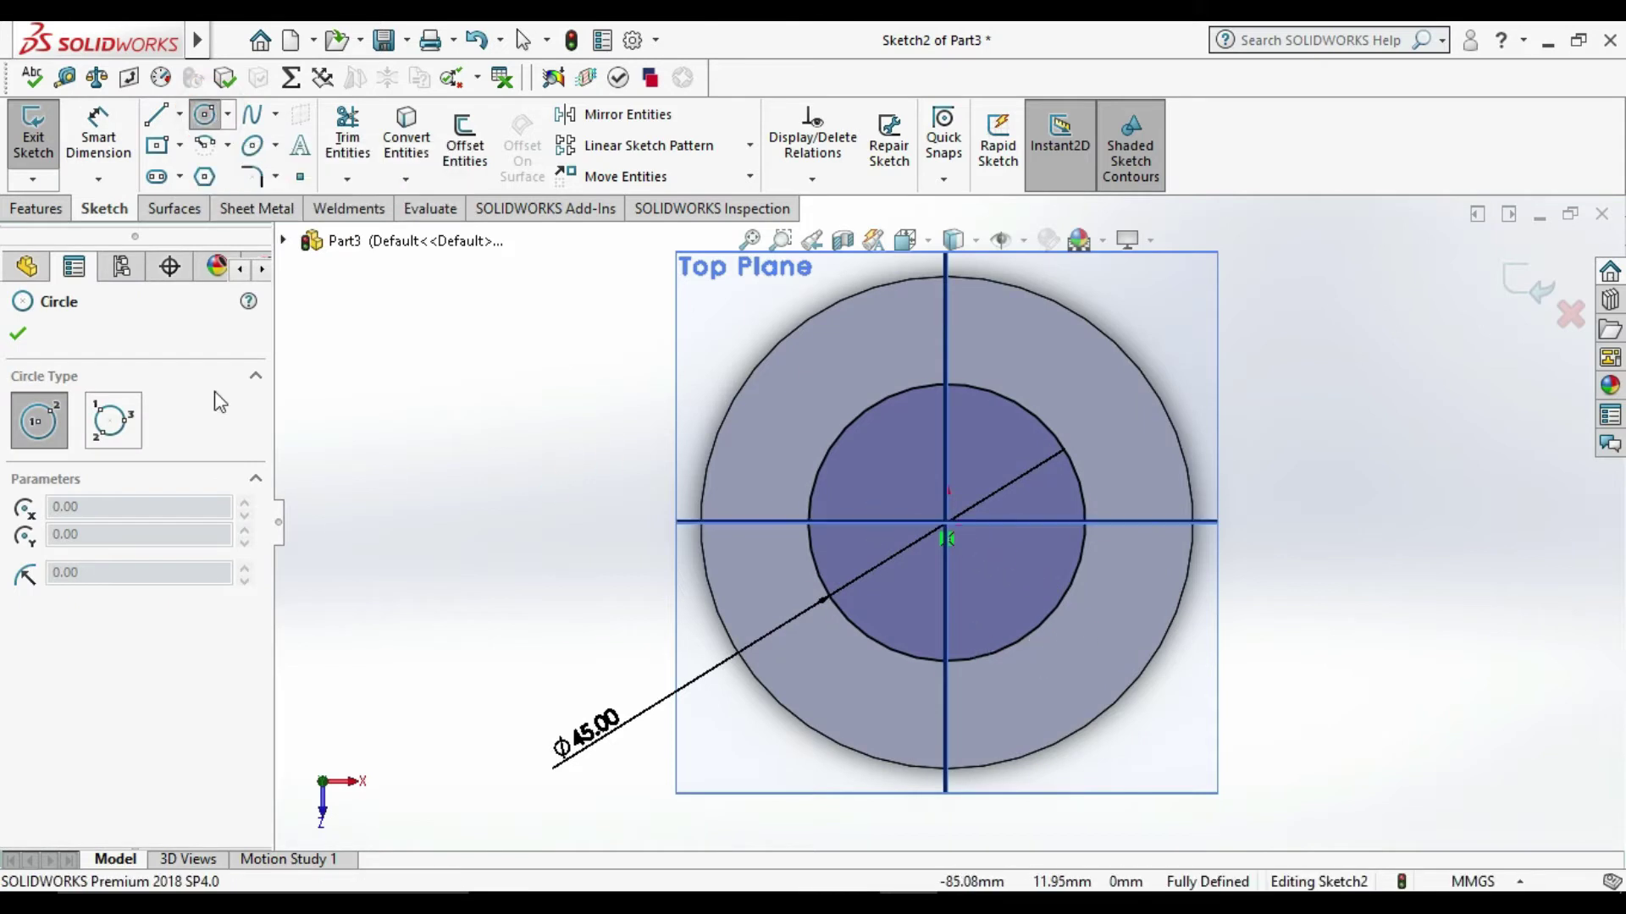
pyautogui.click(32, 140)
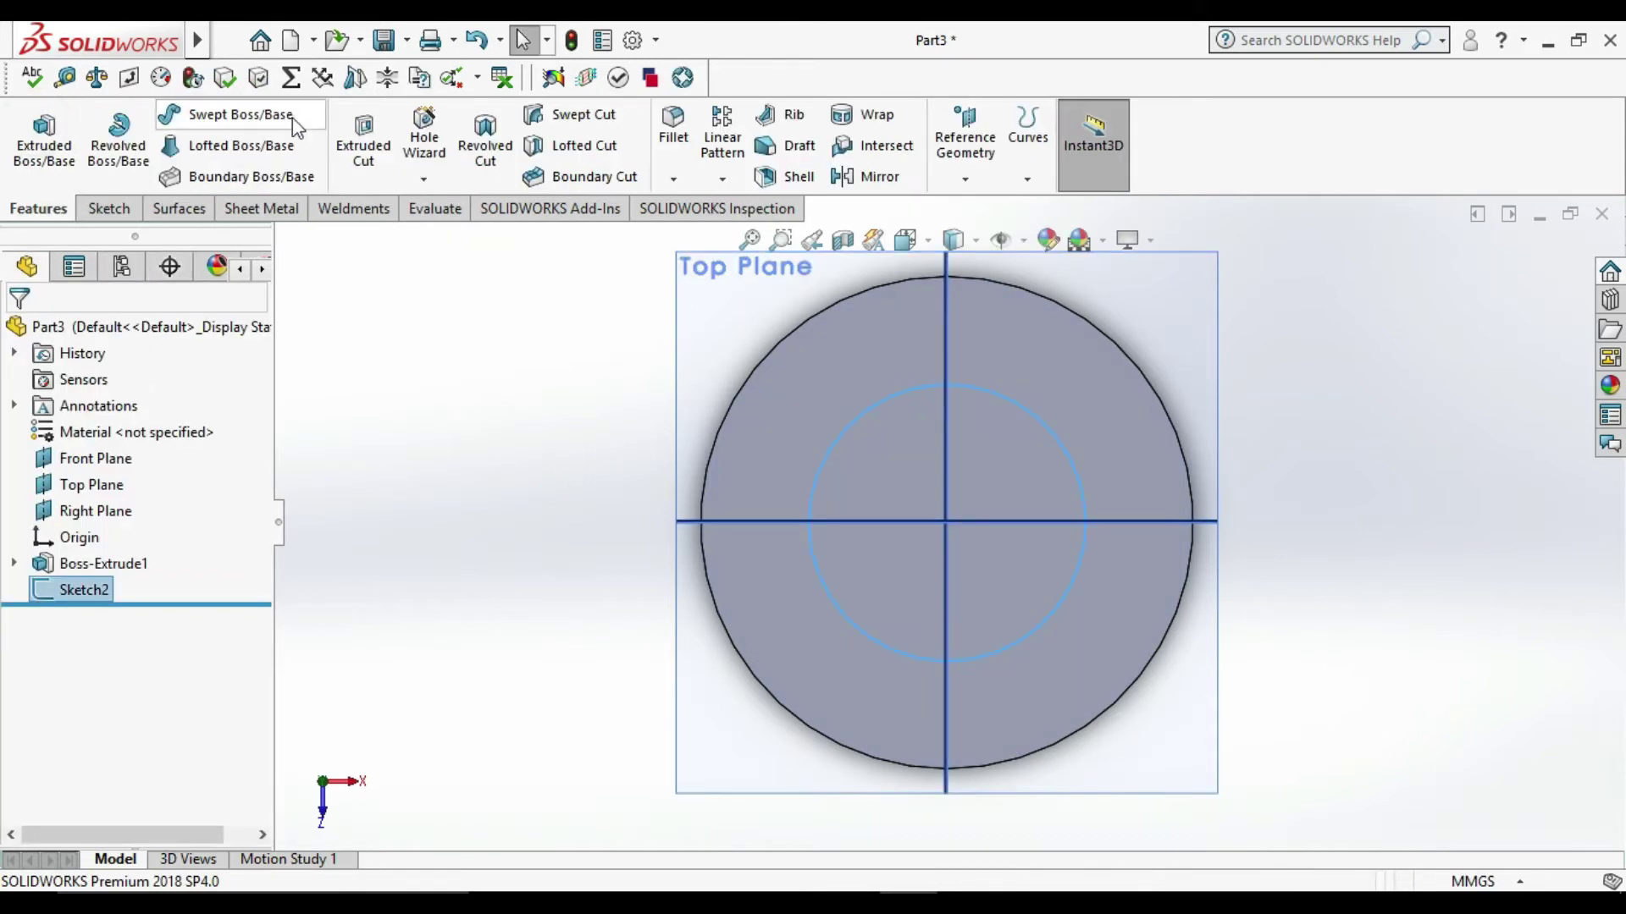
# Step: Extrude the inner circle 20 mm as a boss, creating Boss-Extrude2
pyautogui.click(42, 136)
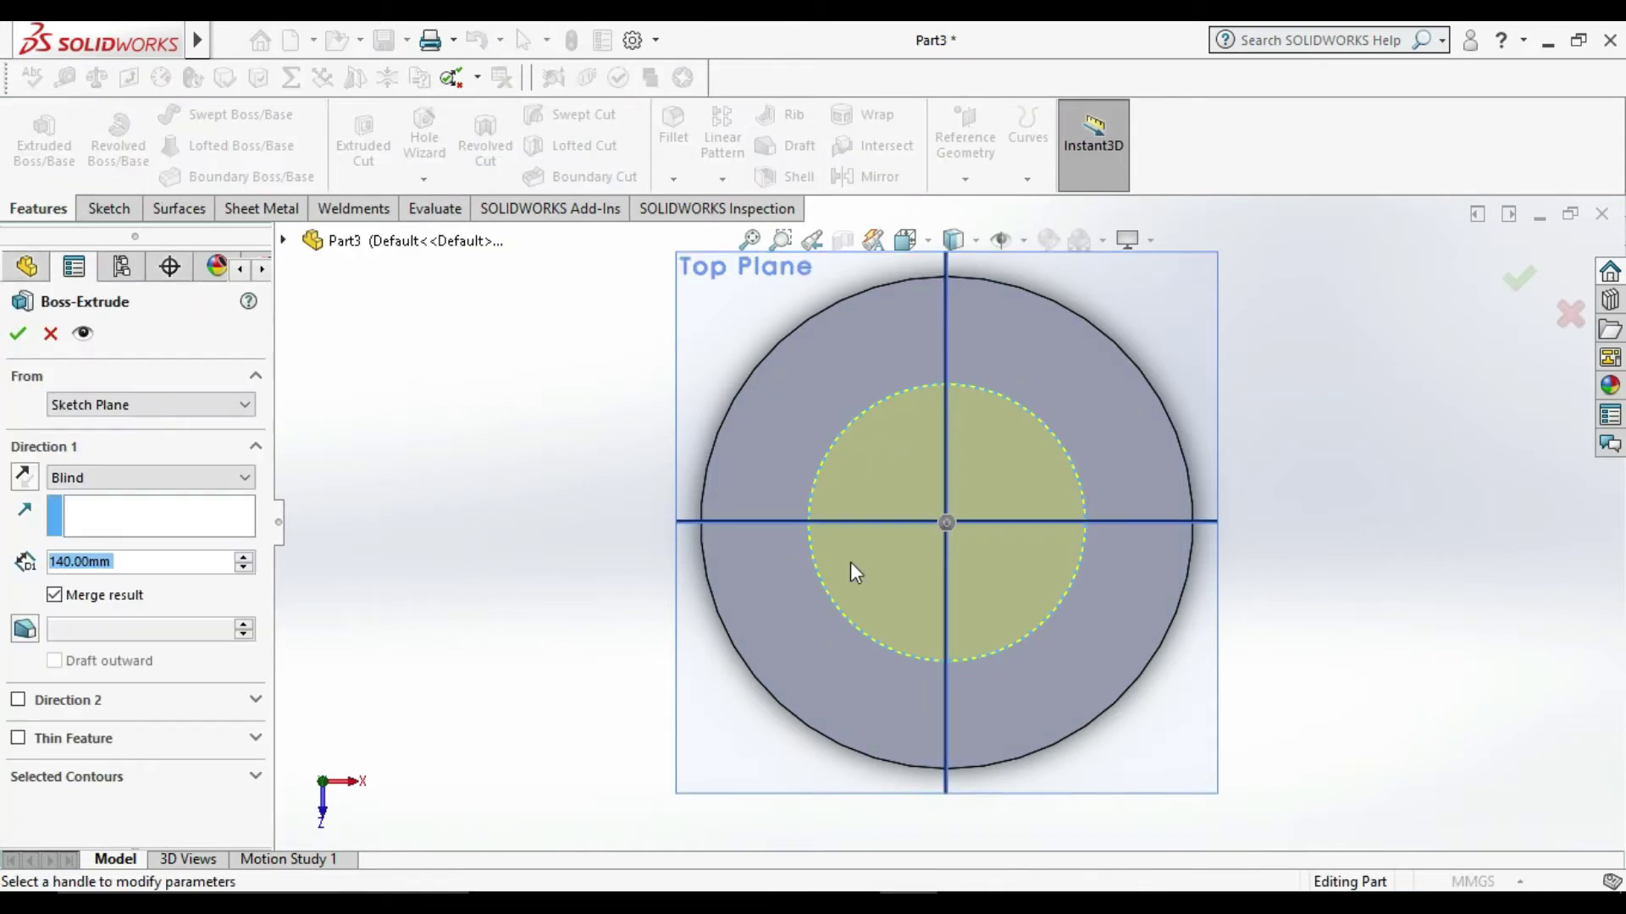
pyautogui.moveTo(1050, 669); pyautogui.dragTo(920, 531, button='middle')
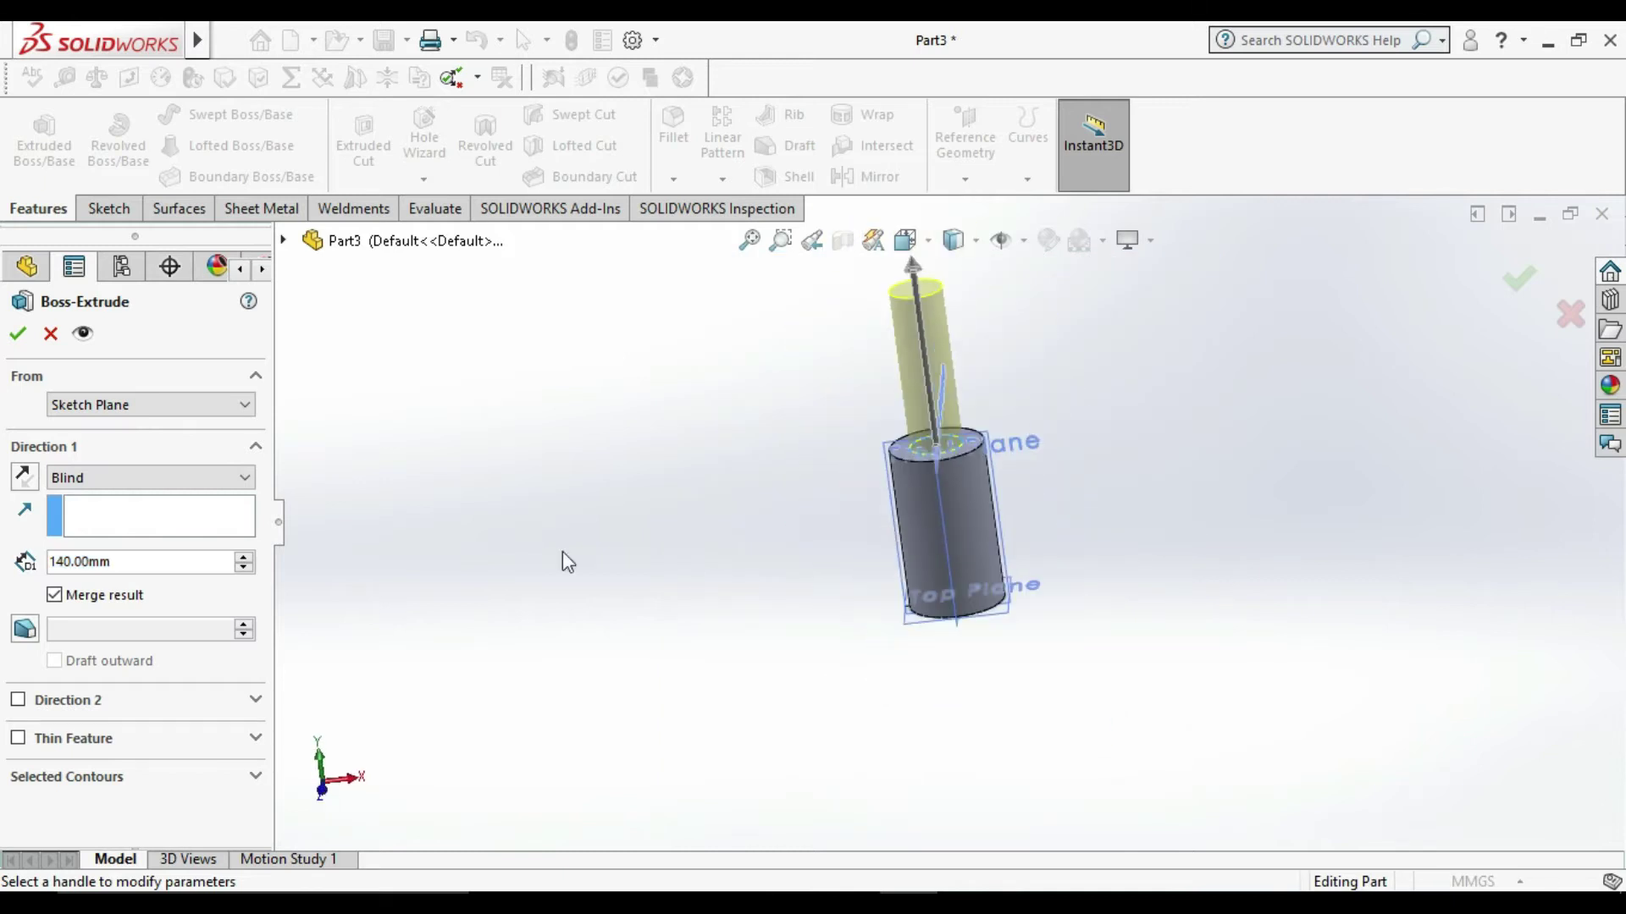
pyautogui.click(141, 560)
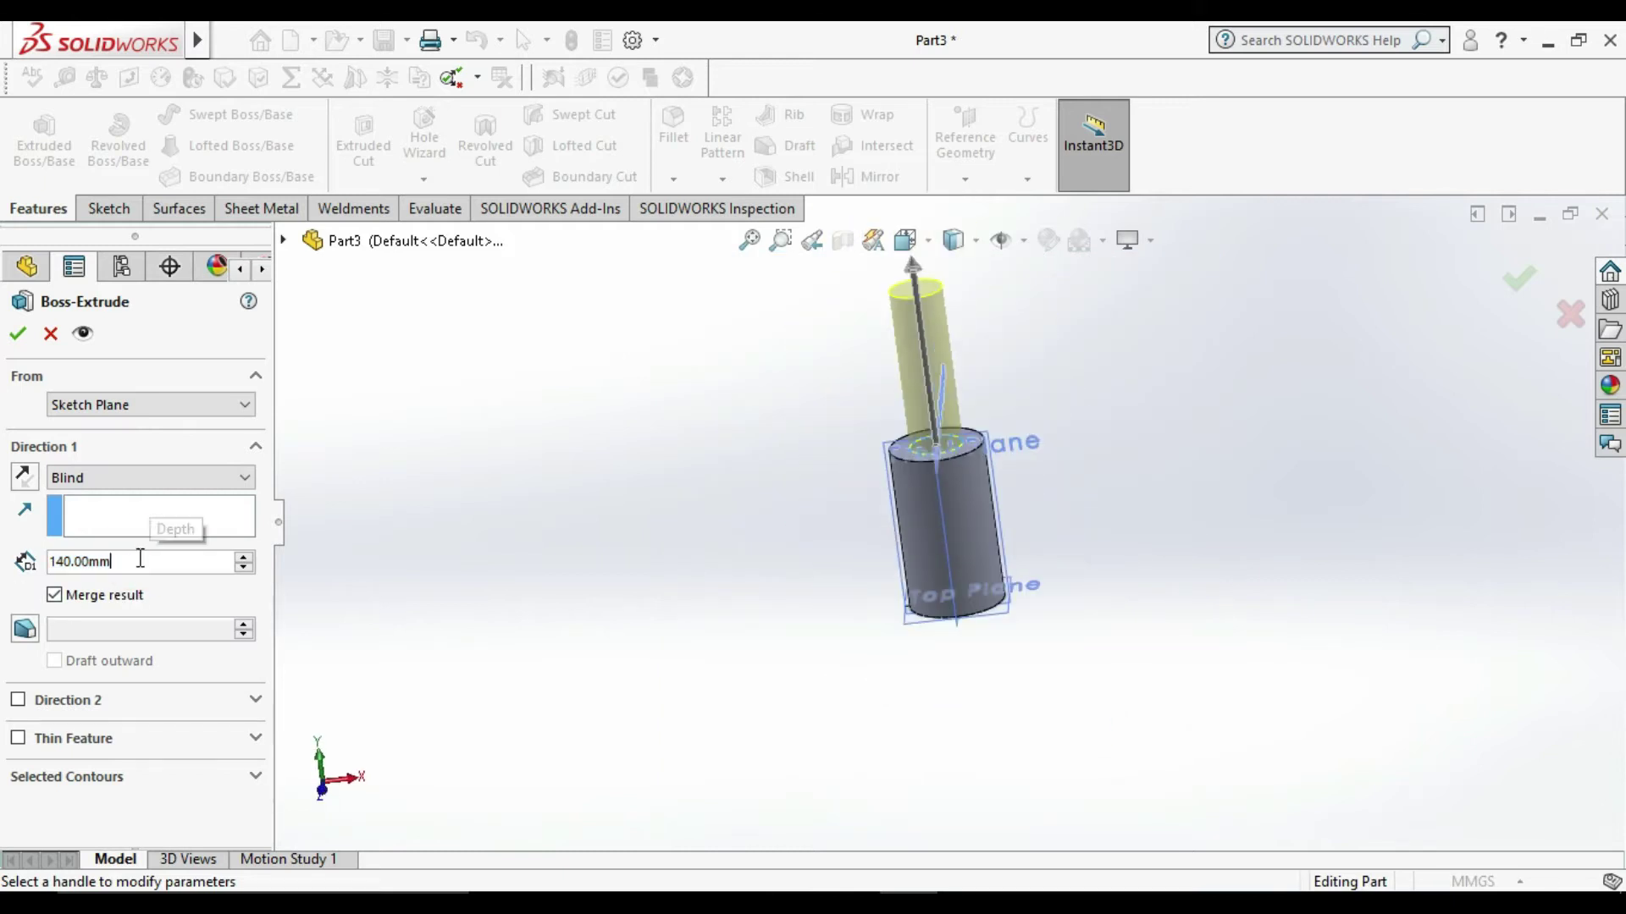
pyautogui.doubleClick(139, 557)
pyautogui.write('20')
pyautogui.press('Return')
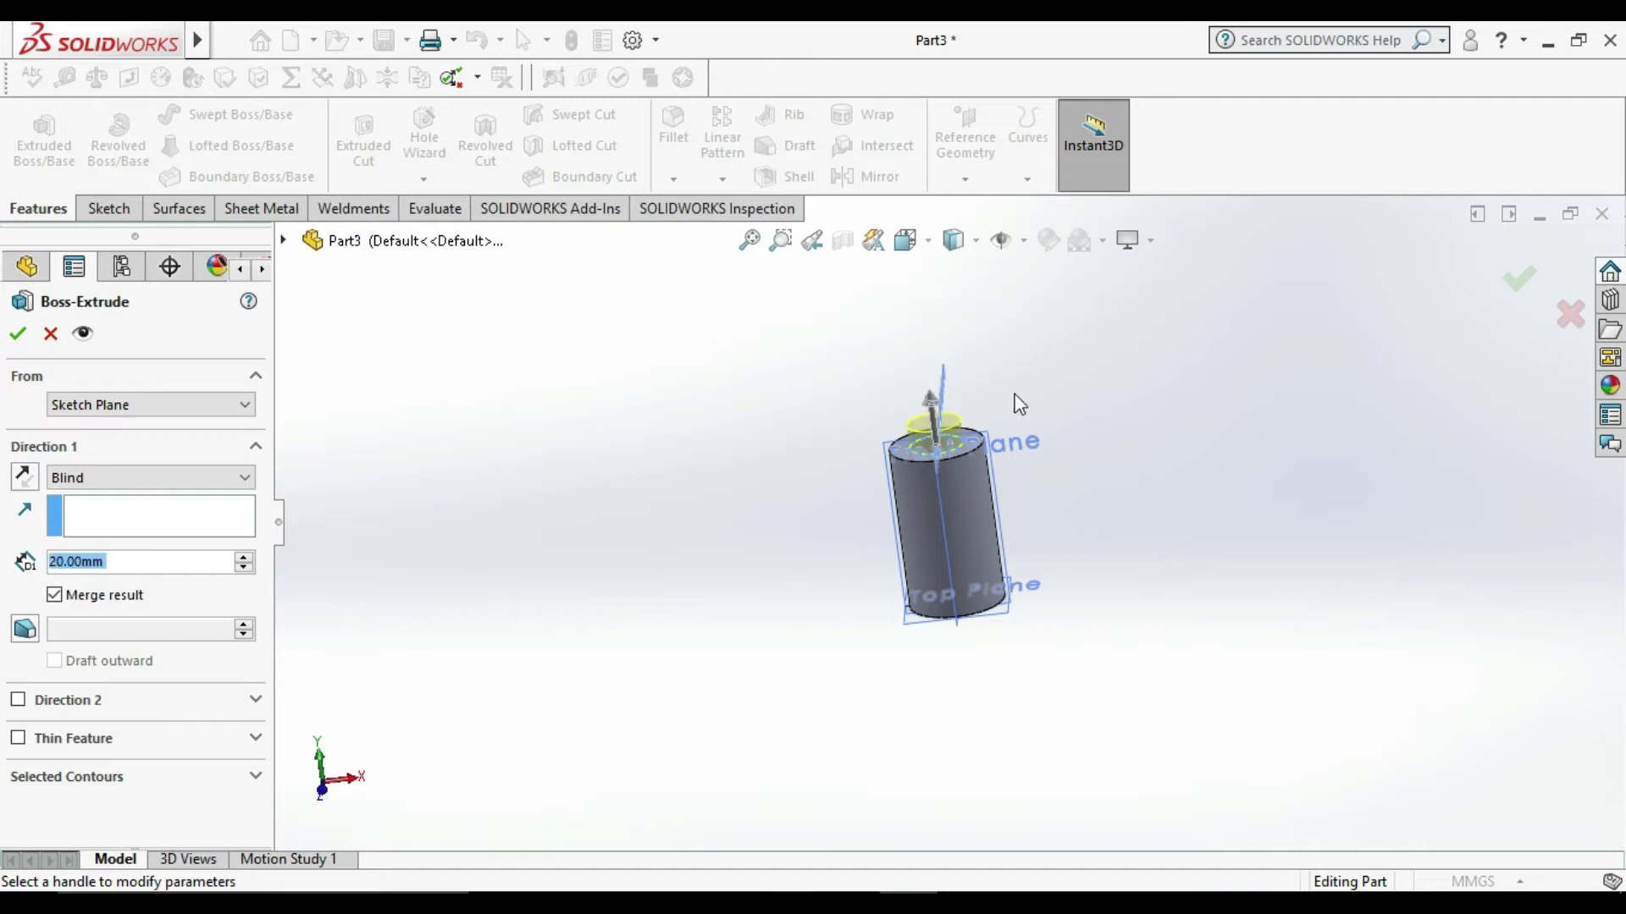
pyautogui.scroll(-5, 1018, 404)
pyautogui.scroll(-1, 911, 520)
pyautogui.click(17, 332)
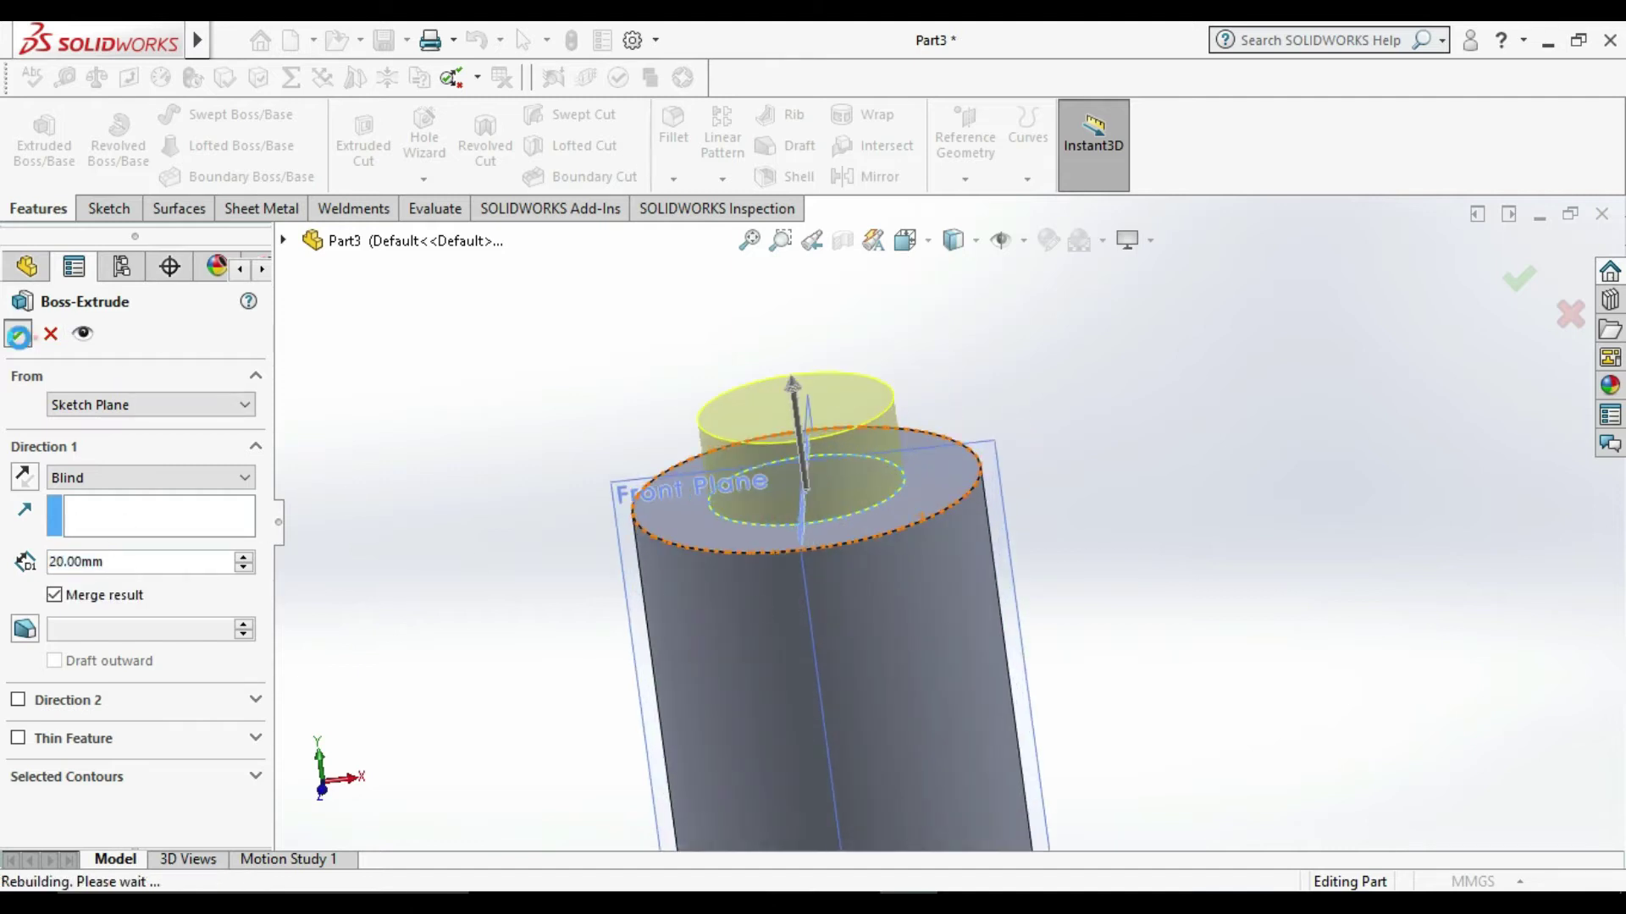
# Step: Edit the boss sketch to change its circle diameter to 50 mm and rebuild
pyautogui.rightClick(49, 592)
pyautogui.click(97, 391)
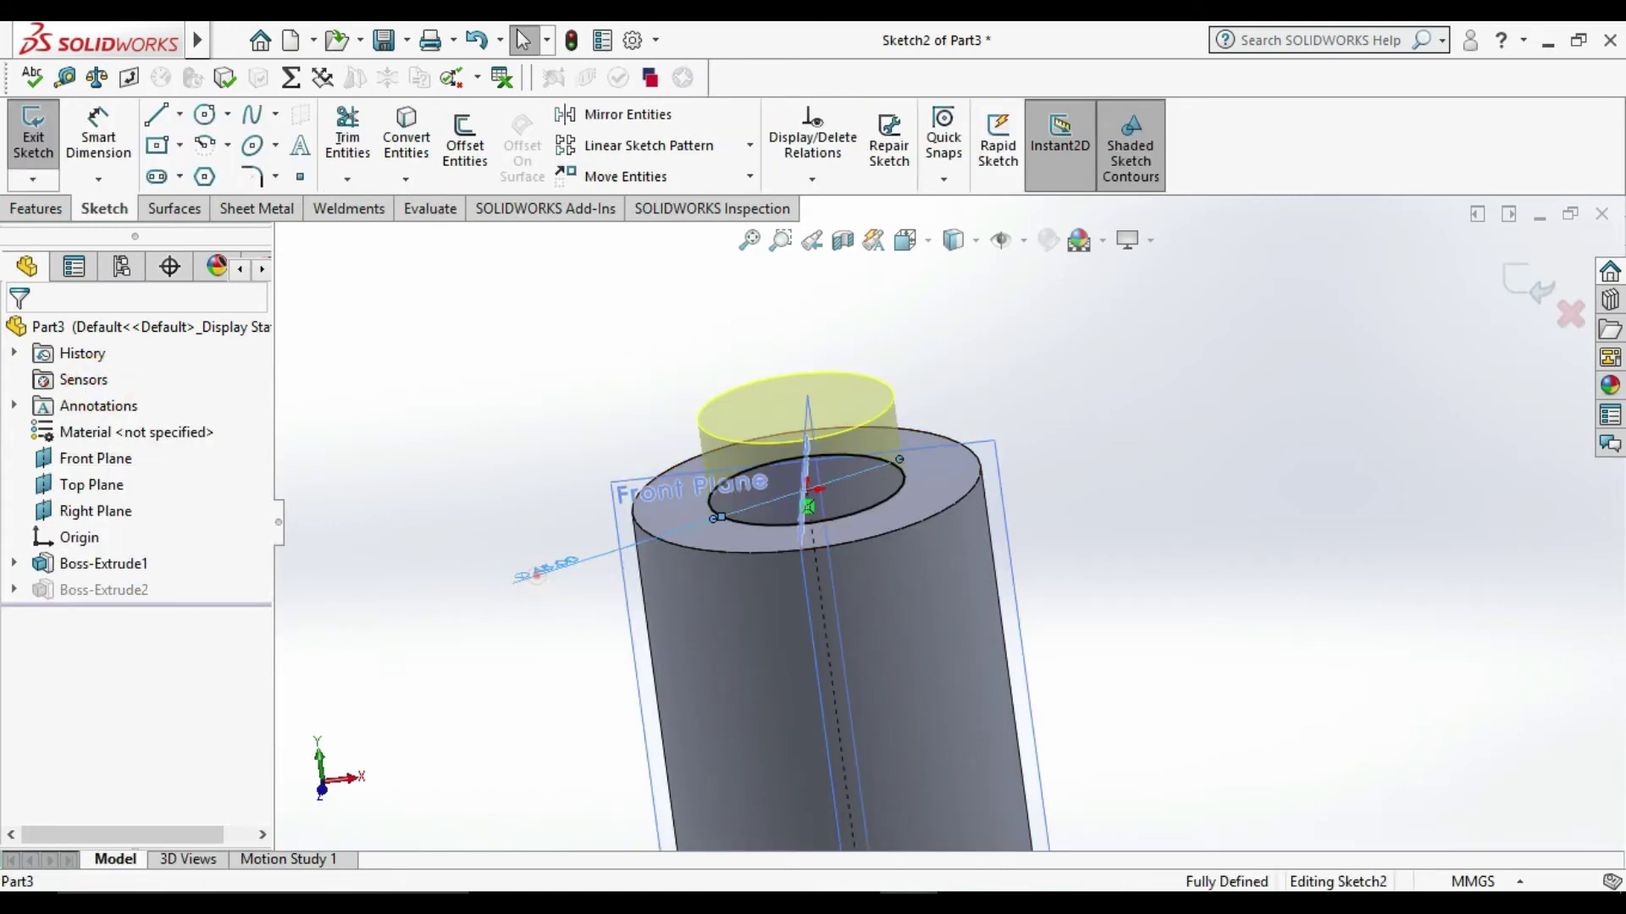
pyautogui.click(542, 581)
pyautogui.write('50')
pyautogui.press('Return')
pyautogui.click(483, 462)
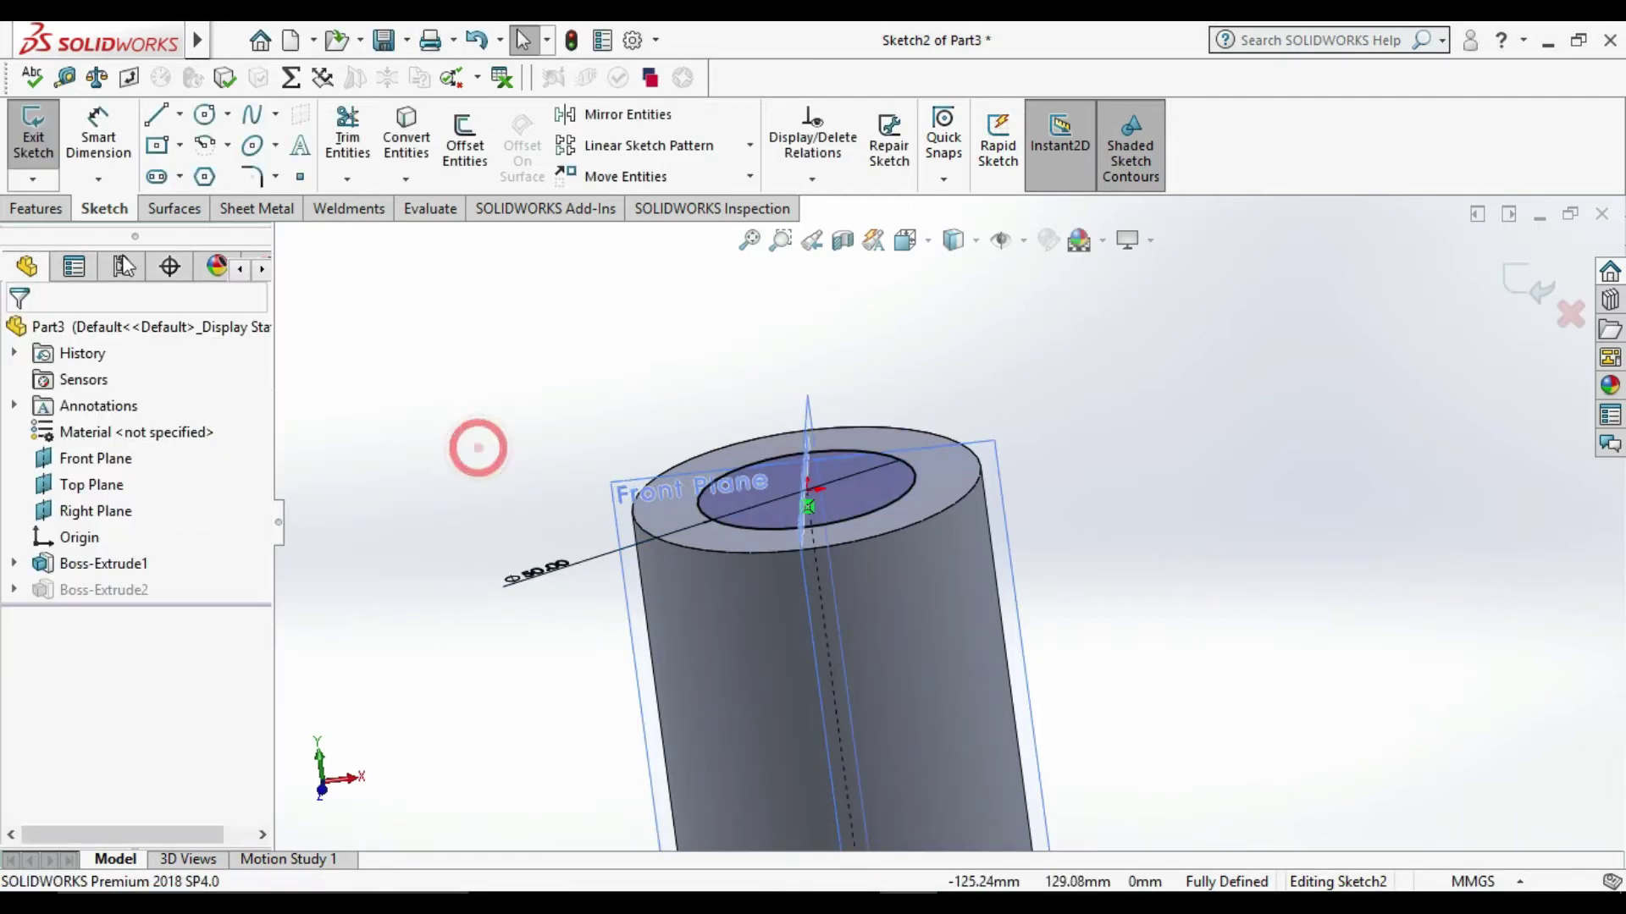
pyautogui.click(34, 132)
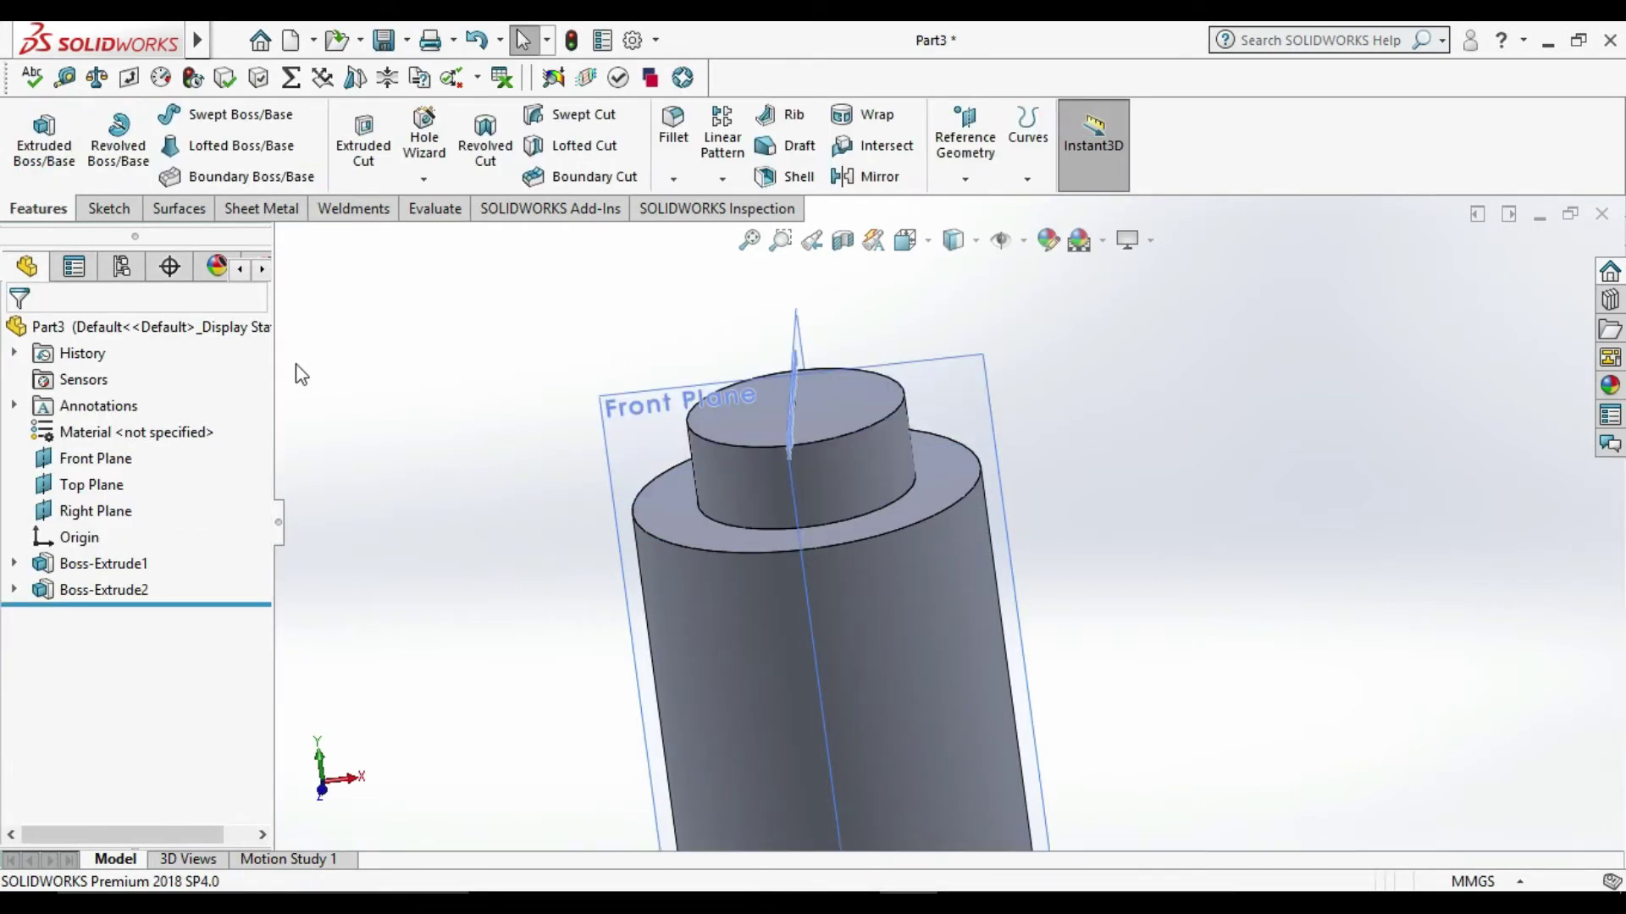
pyautogui.click(723, 429)
# Step: Sketch a circle on the boss top face and dimension it to 40 mm diameter
pyautogui.rightClick(724, 429)
pyautogui.click(790, 347)
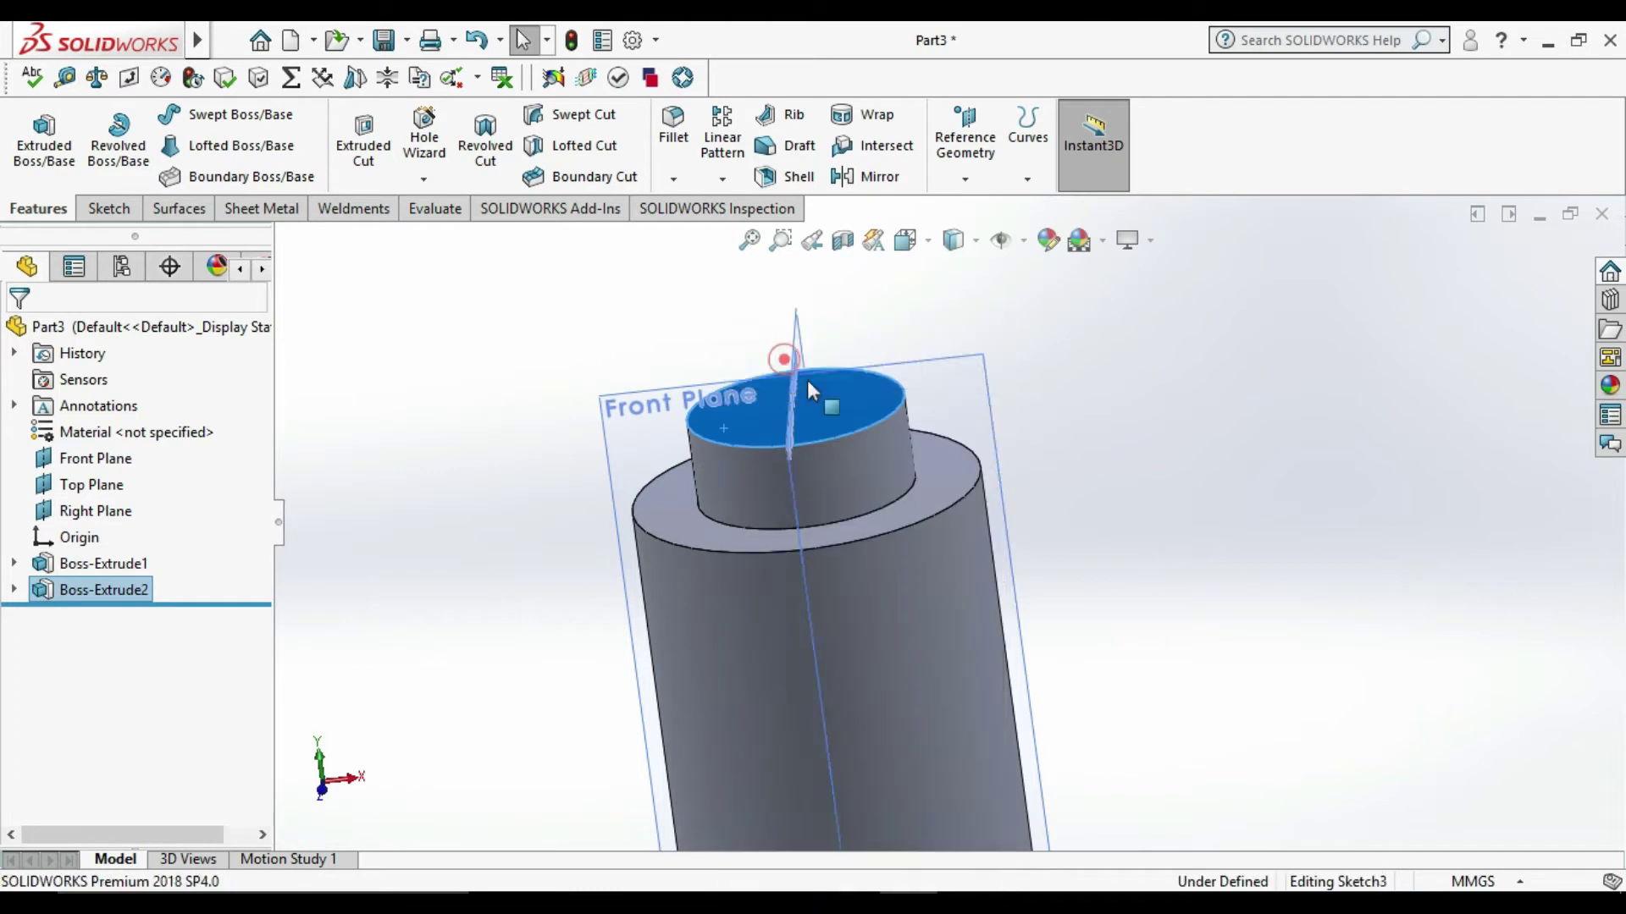
pyautogui.click(203, 114)
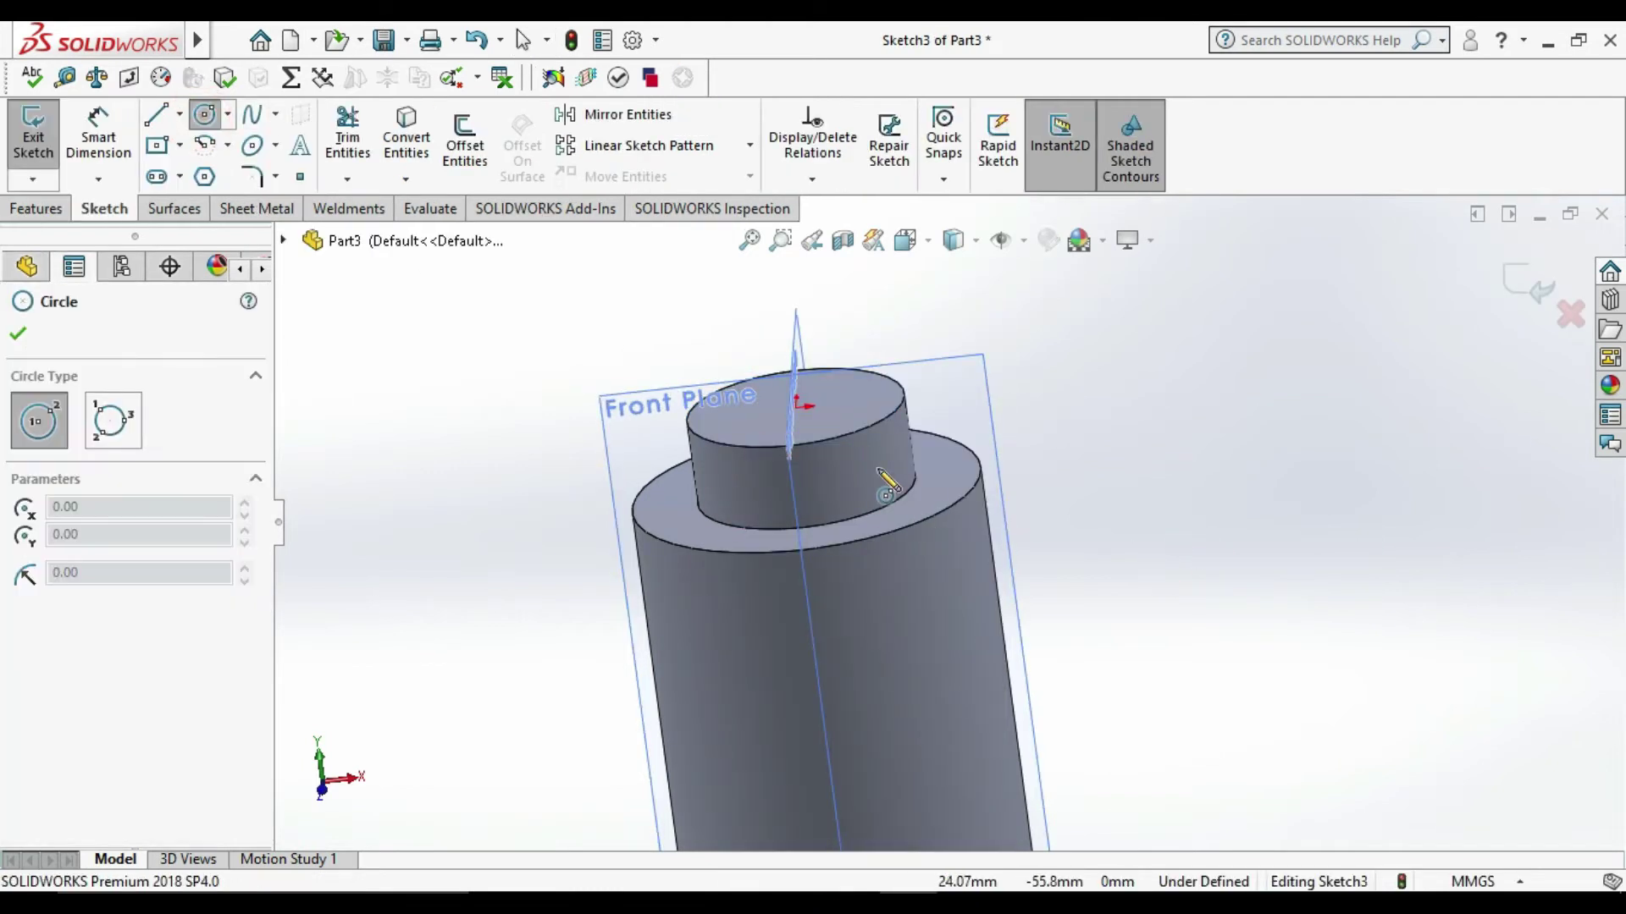
pyautogui.moveTo(796, 406); pyautogui.dragTo(857, 398)
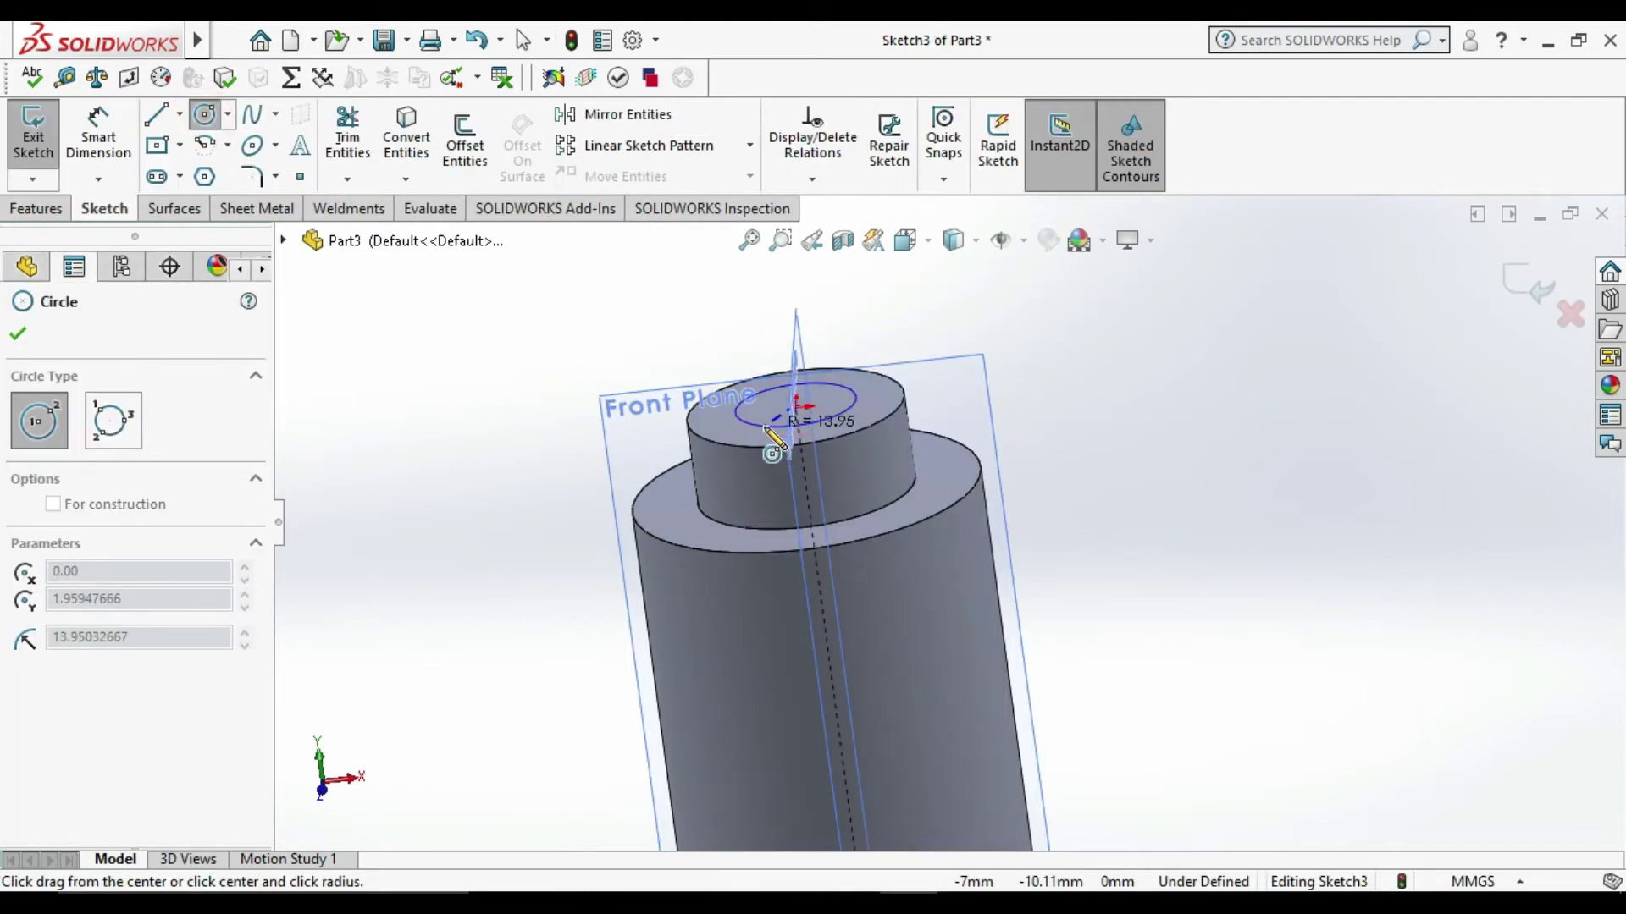
pyautogui.click(98, 136)
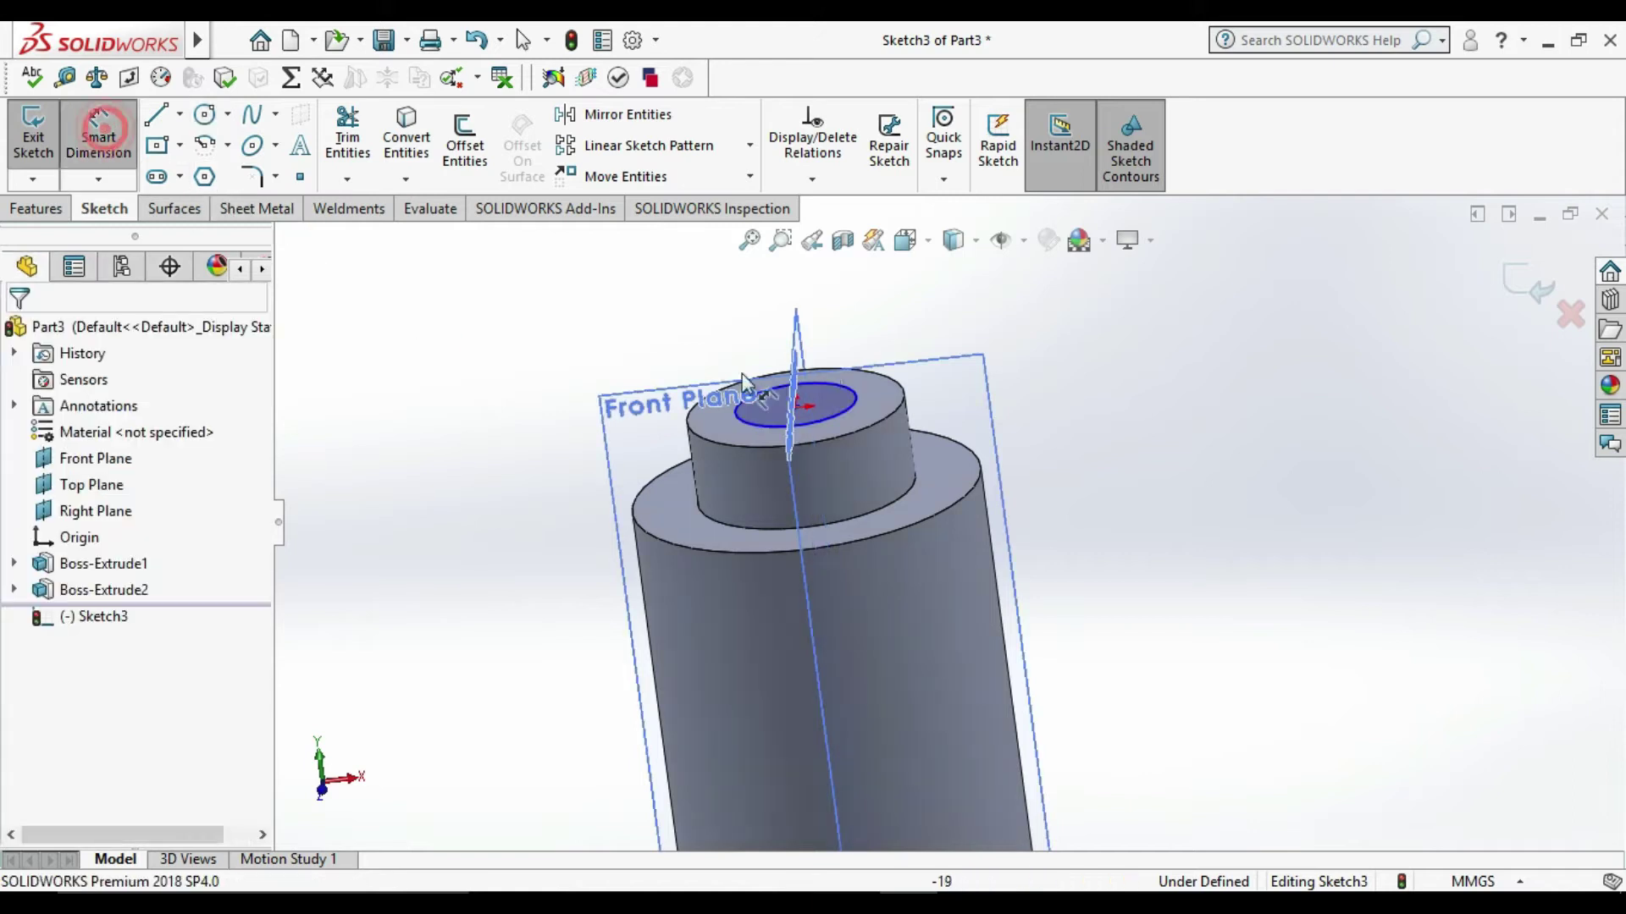
pyautogui.click(855, 400)
pyautogui.click(1116, 498)
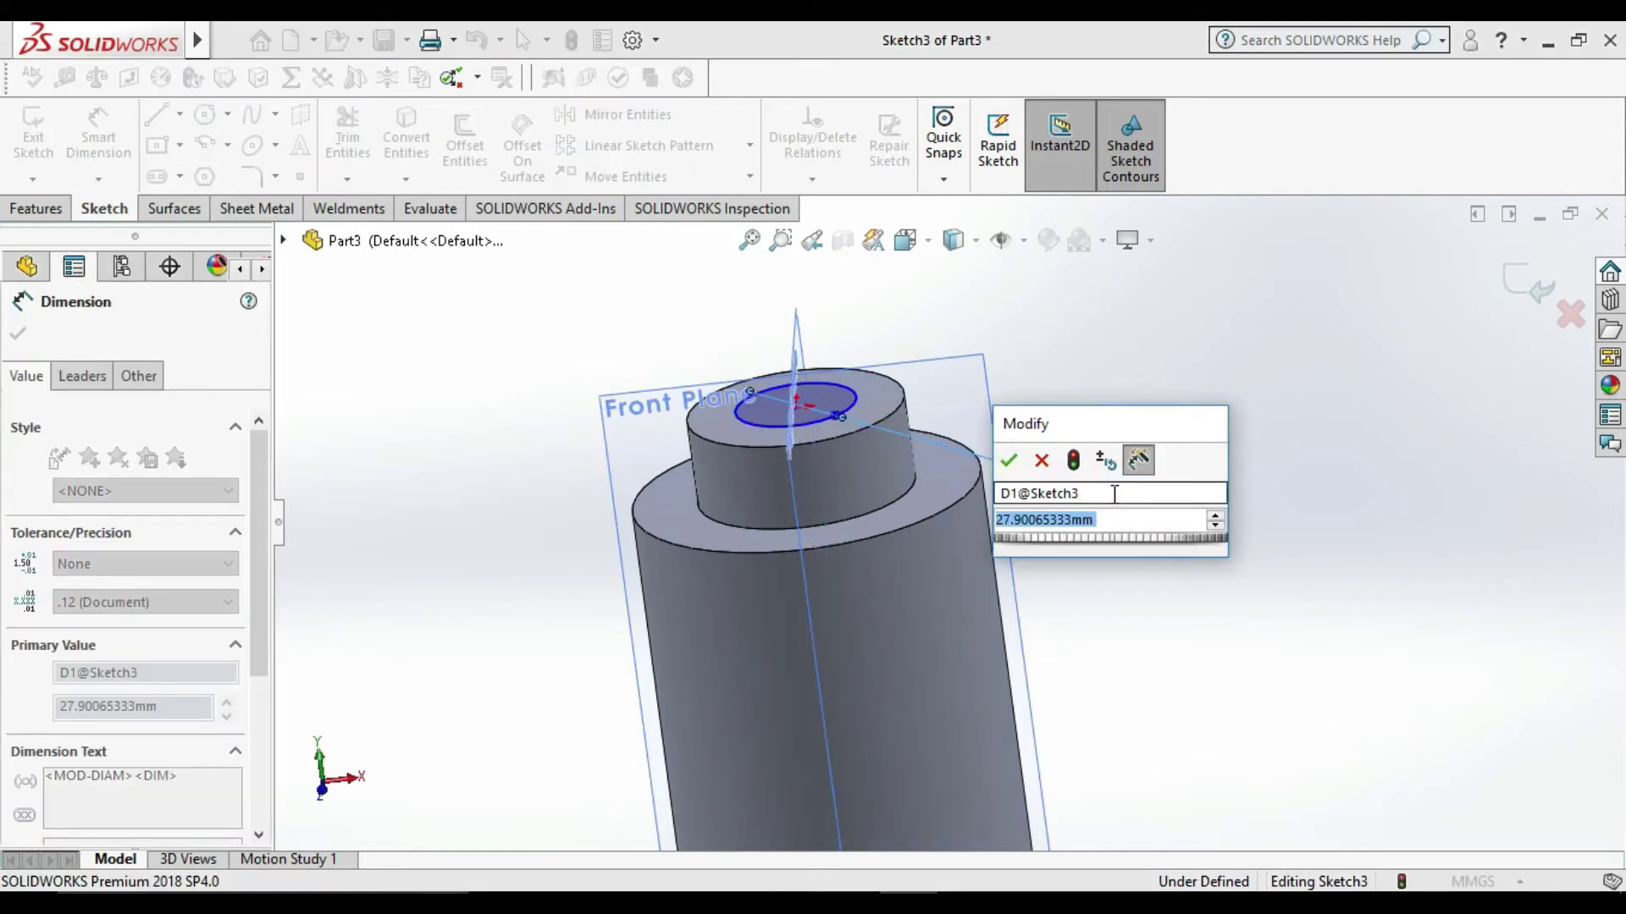
pyautogui.write('40')
pyautogui.press('Return')
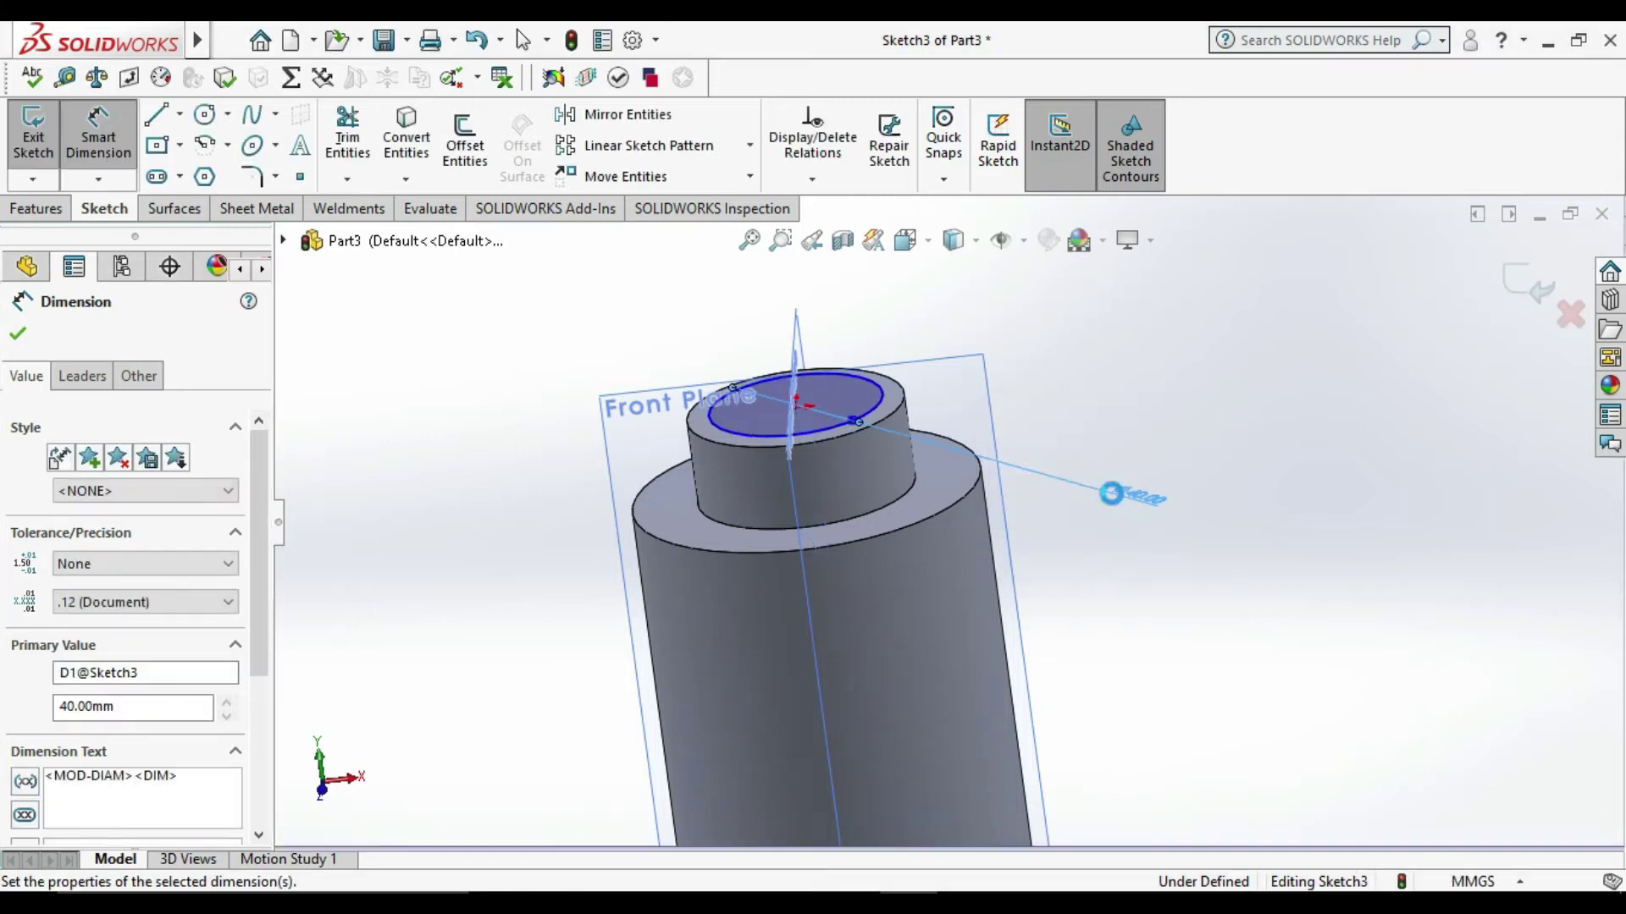
# Step: Exit the sketch, then start an Extruded Cut and cancel it
pyautogui.click(33, 135)
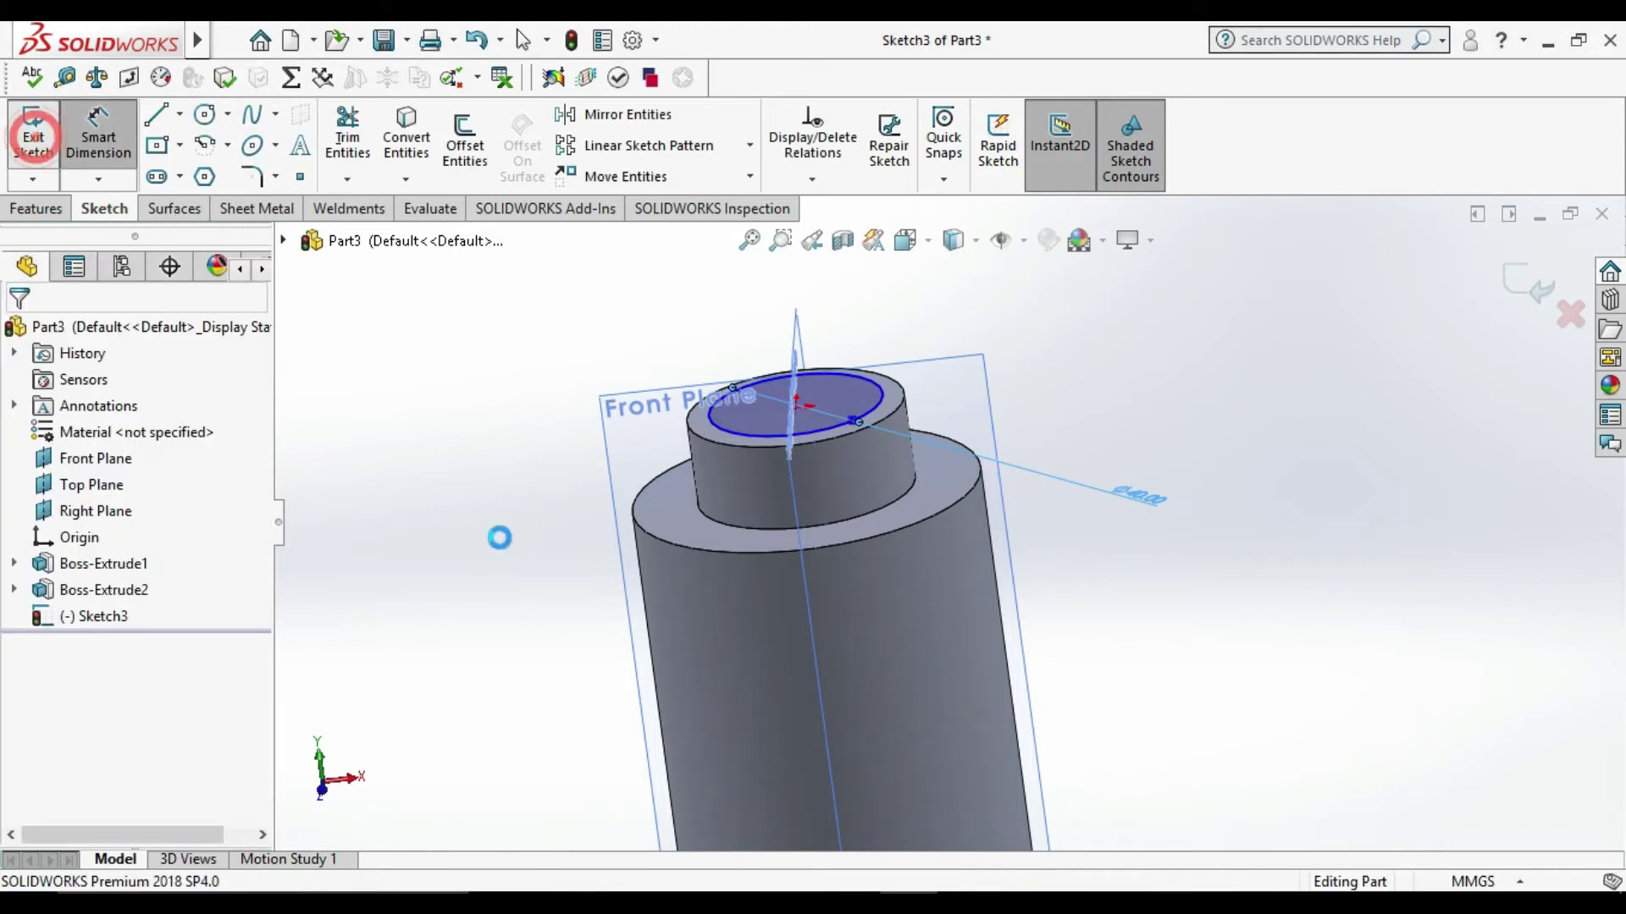
pyautogui.click(363, 136)
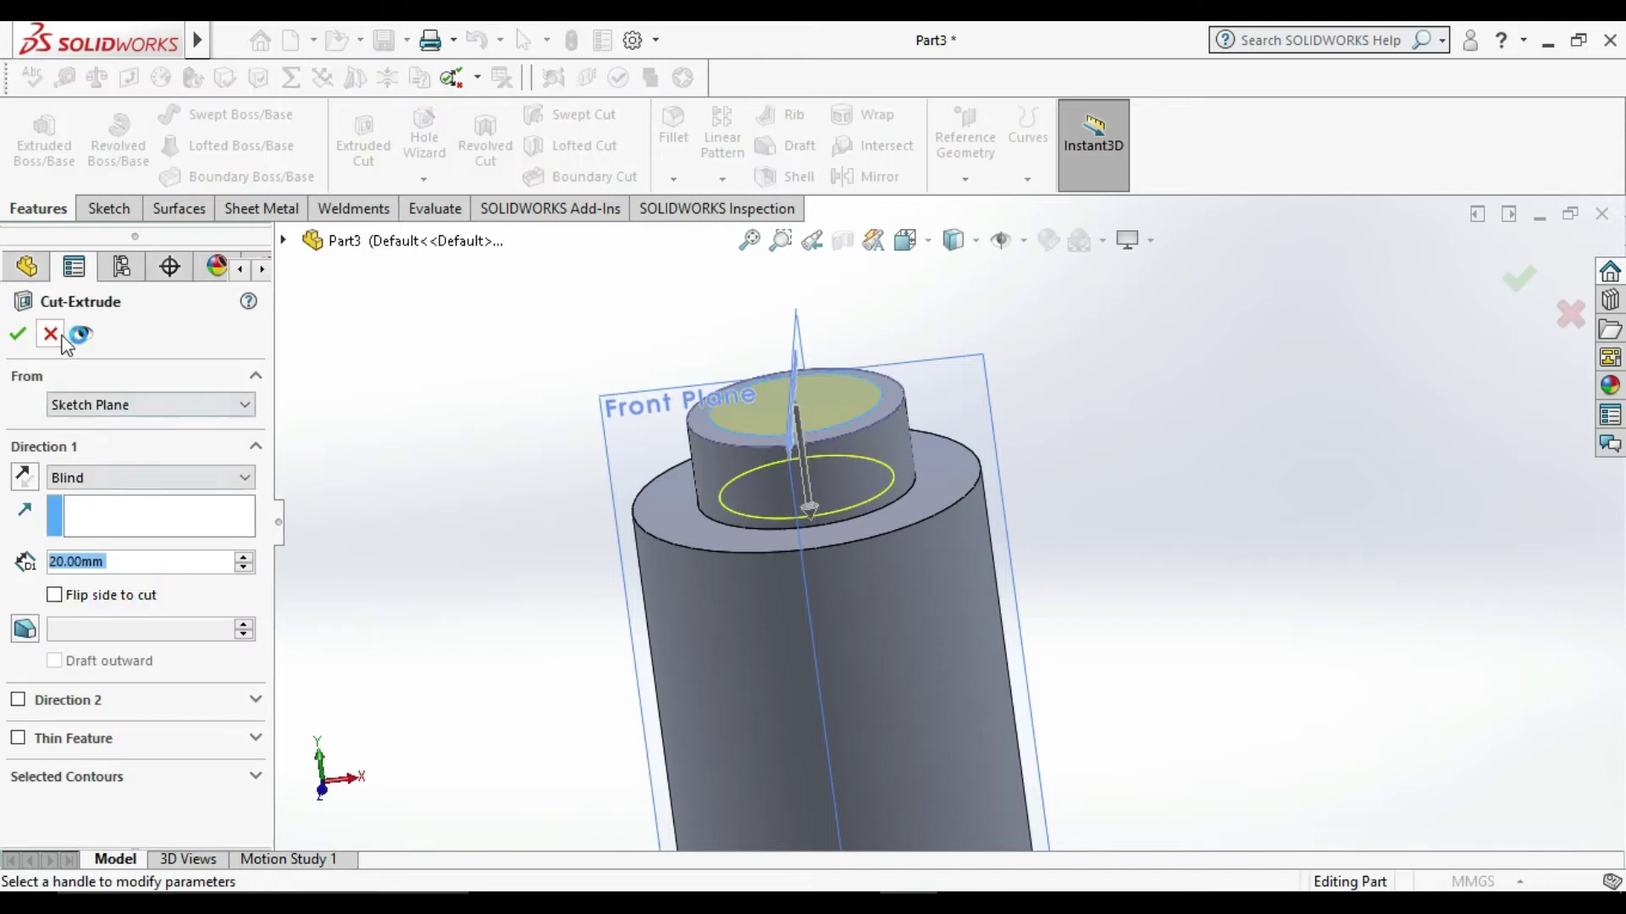
pyautogui.click(50, 334)
pyautogui.click(465, 445)
# Step: Delete the unused Sketch3
pyautogui.press('z')
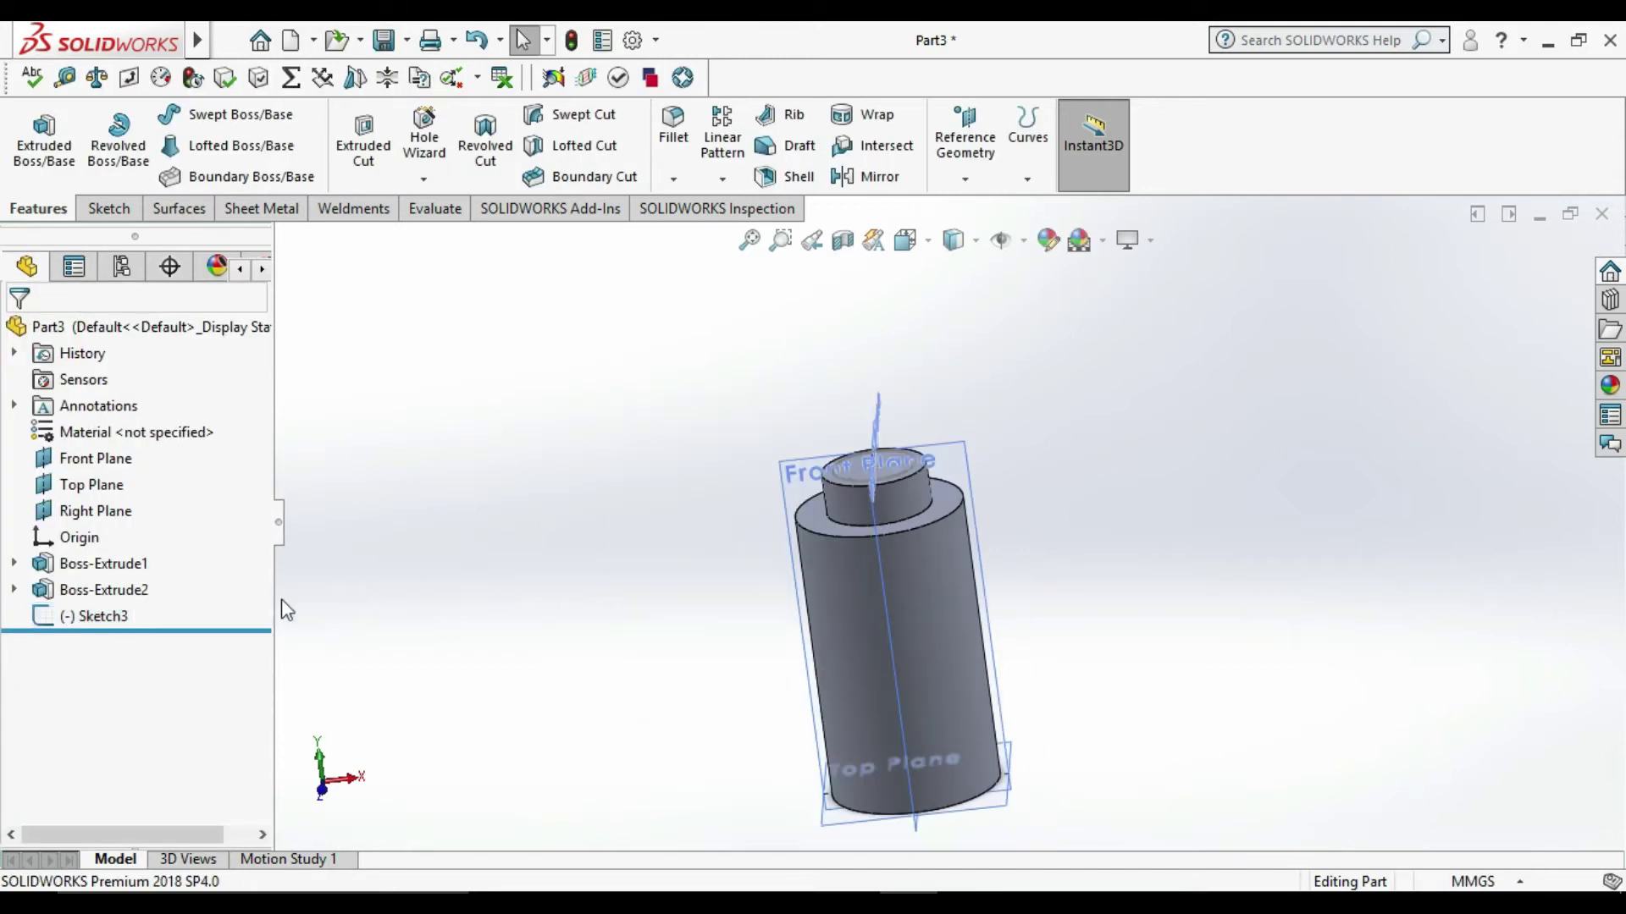
pyautogui.rightClick(123, 623)
pyautogui.click(157, 630)
pyautogui.click(972, 354)
# Step: Sketch a circle centred on the origin on the cylinder's bottom face
pyautogui.moveTo(1157, 678)
pyautogui.mouseDown(button='middle')
pyautogui.moveTo(1115, 512)
pyautogui.moveTo(975, 834)
pyautogui.mouseUp(button='middle')
pyautogui.click(936, 750)
pyautogui.rightClick(936, 750)
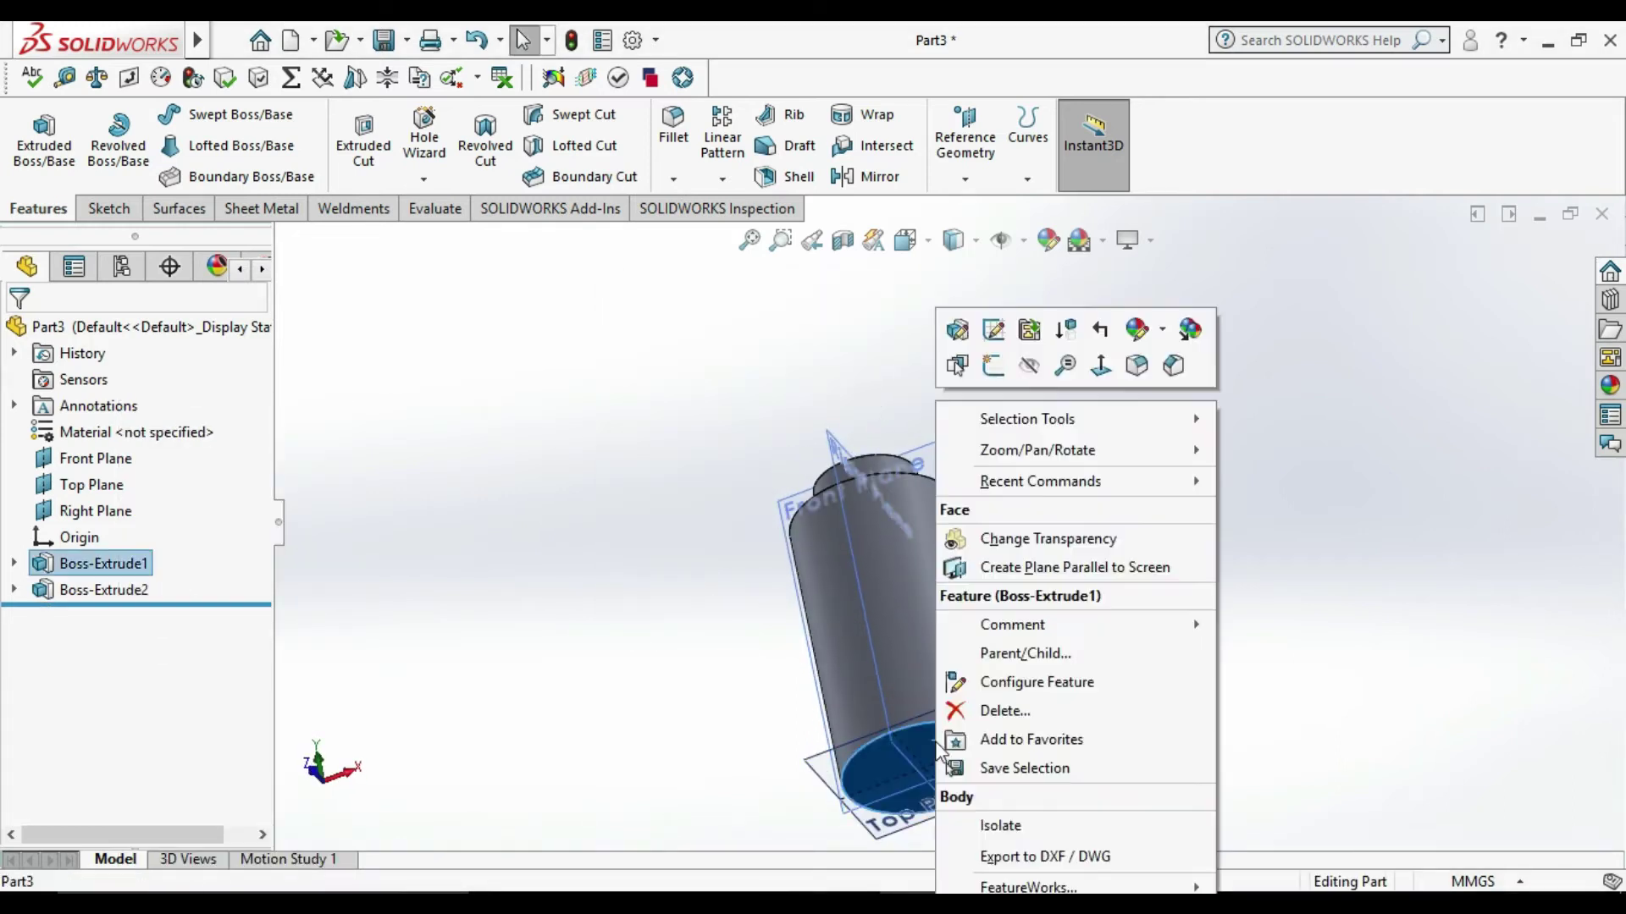
pyautogui.click(1004, 352)
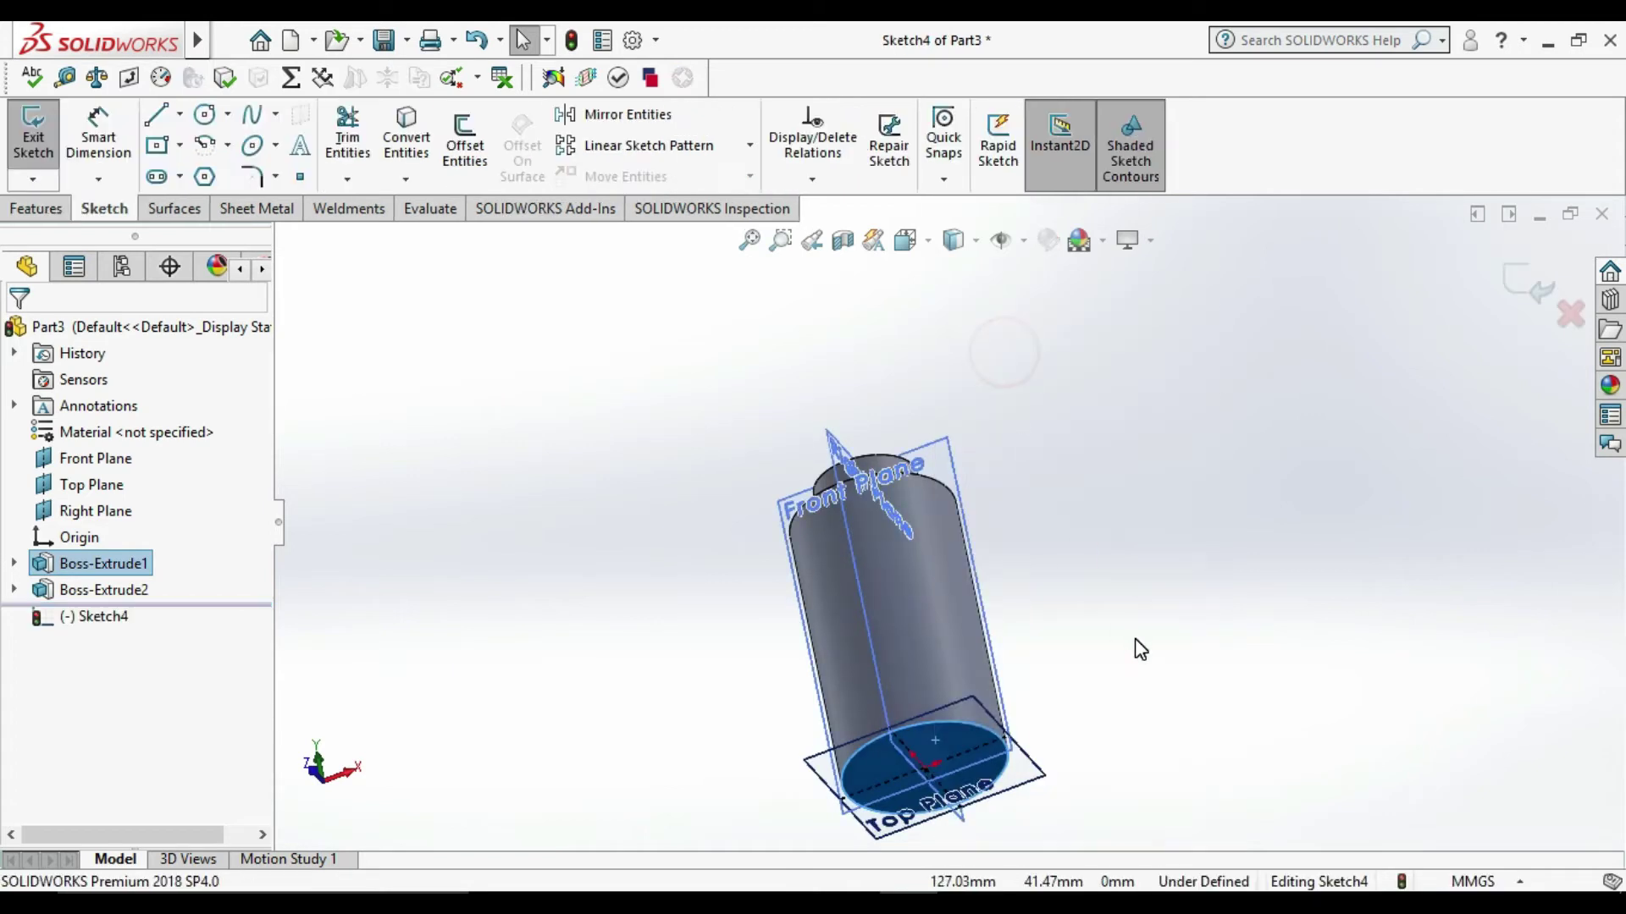
pyautogui.click(1136, 644)
pyautogui.click(206, 115)
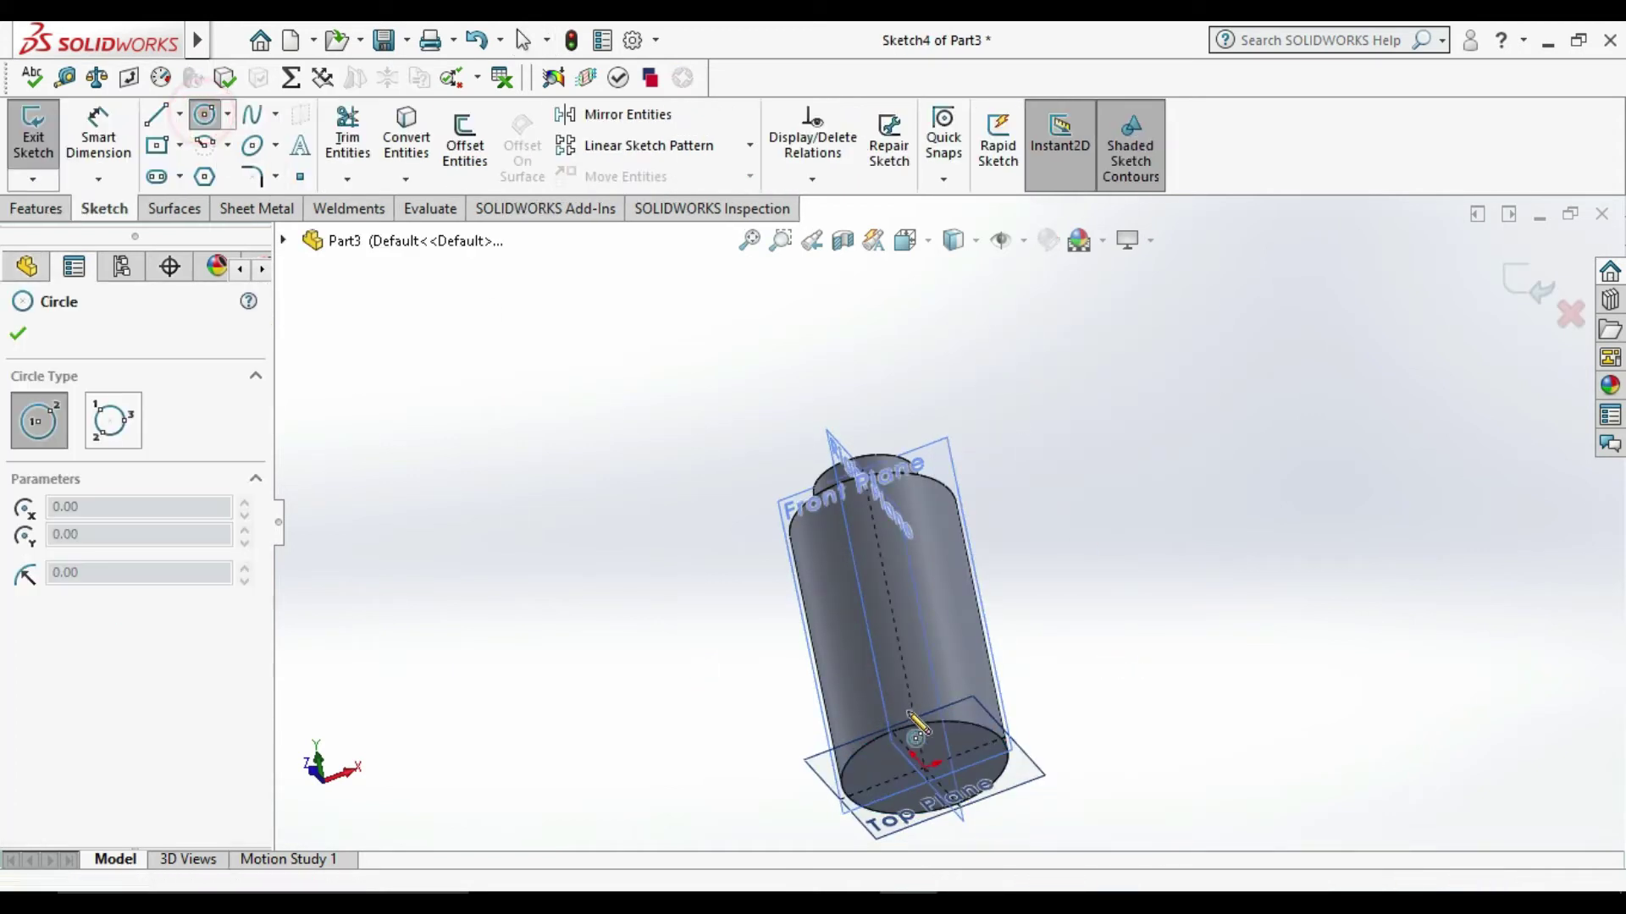
pyautogui.click(925, 765)
pyautogui.click(896, 795)
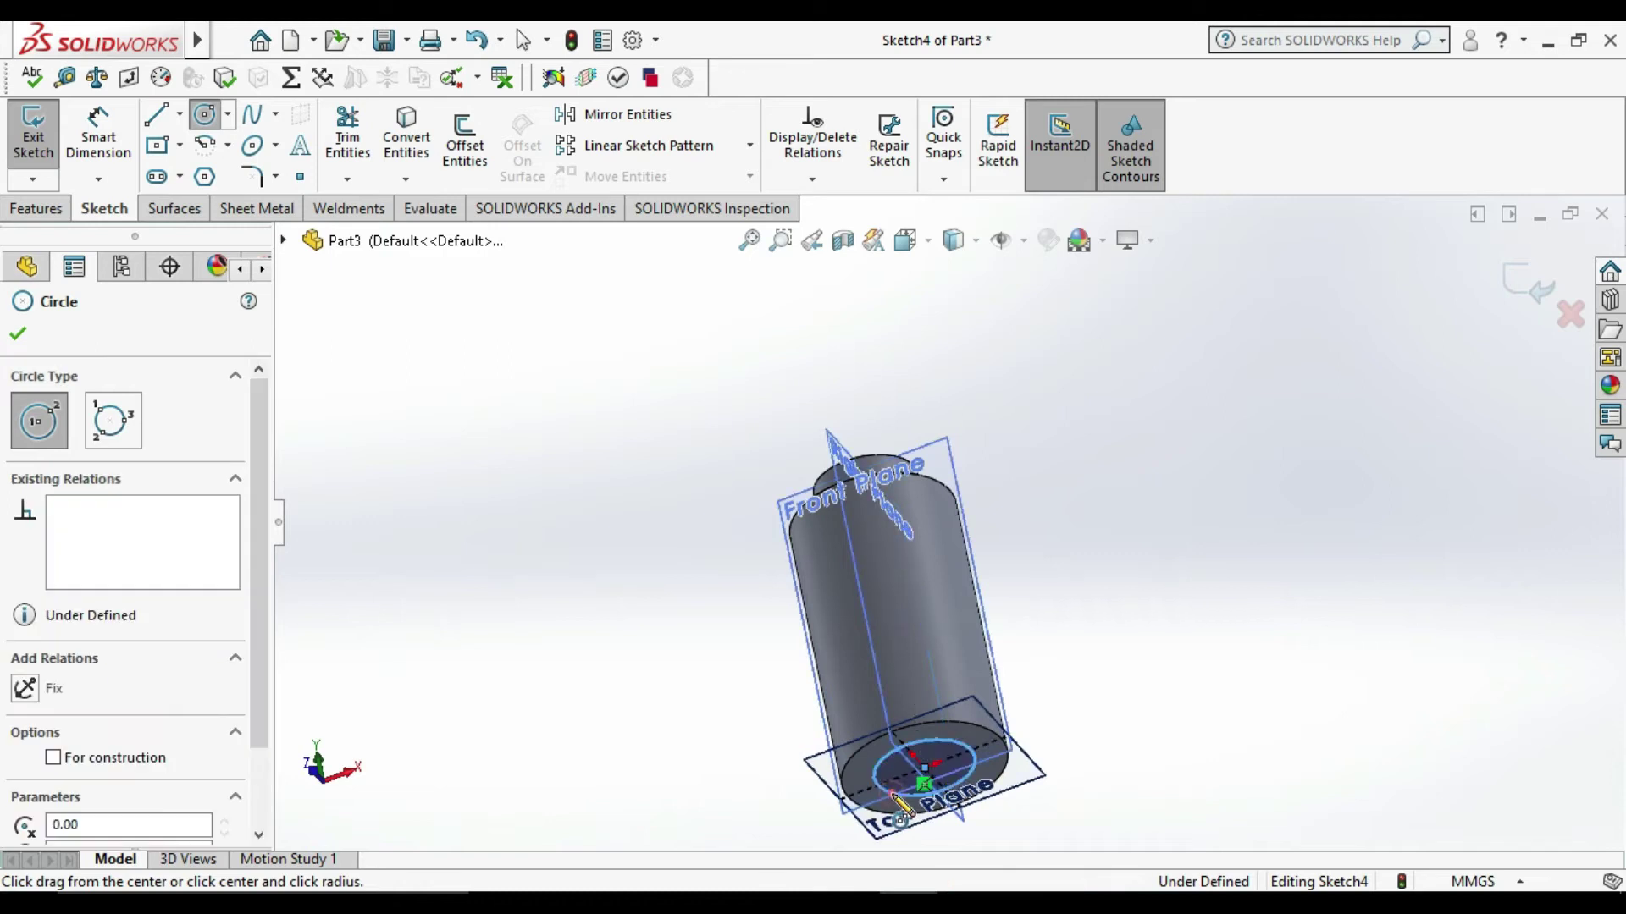
# Step: Dimension the bottom circle to 50 mm diameter and exit the sketch
pyautogui.click(98, 136)
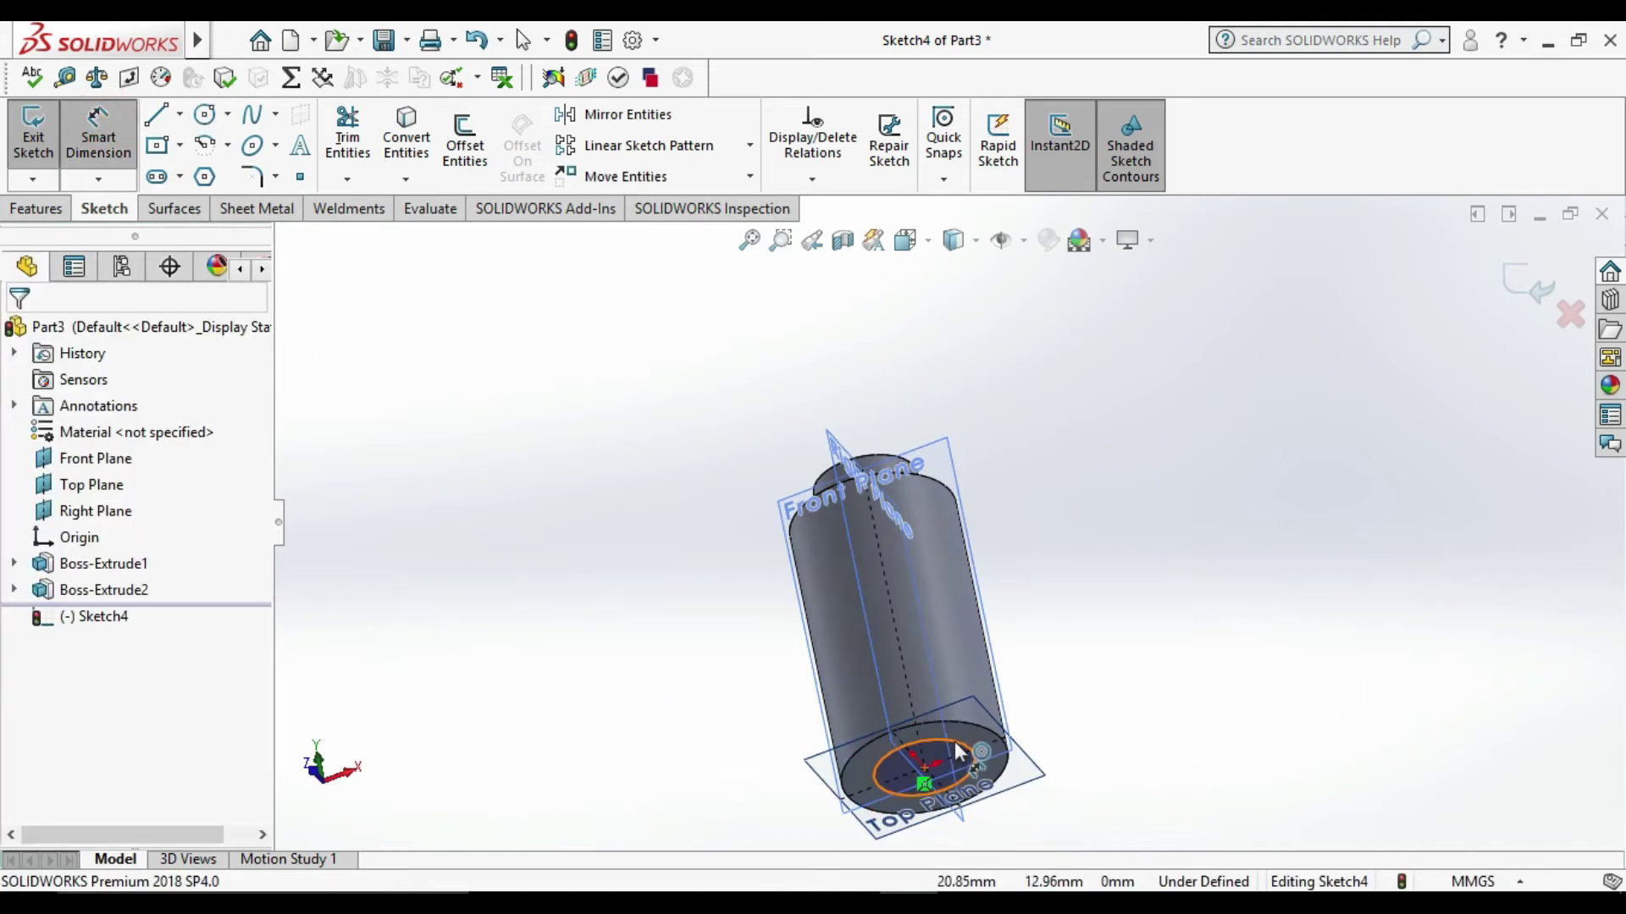
pyautogui.click(974, 759)
pyautogui.click(1232, 746)
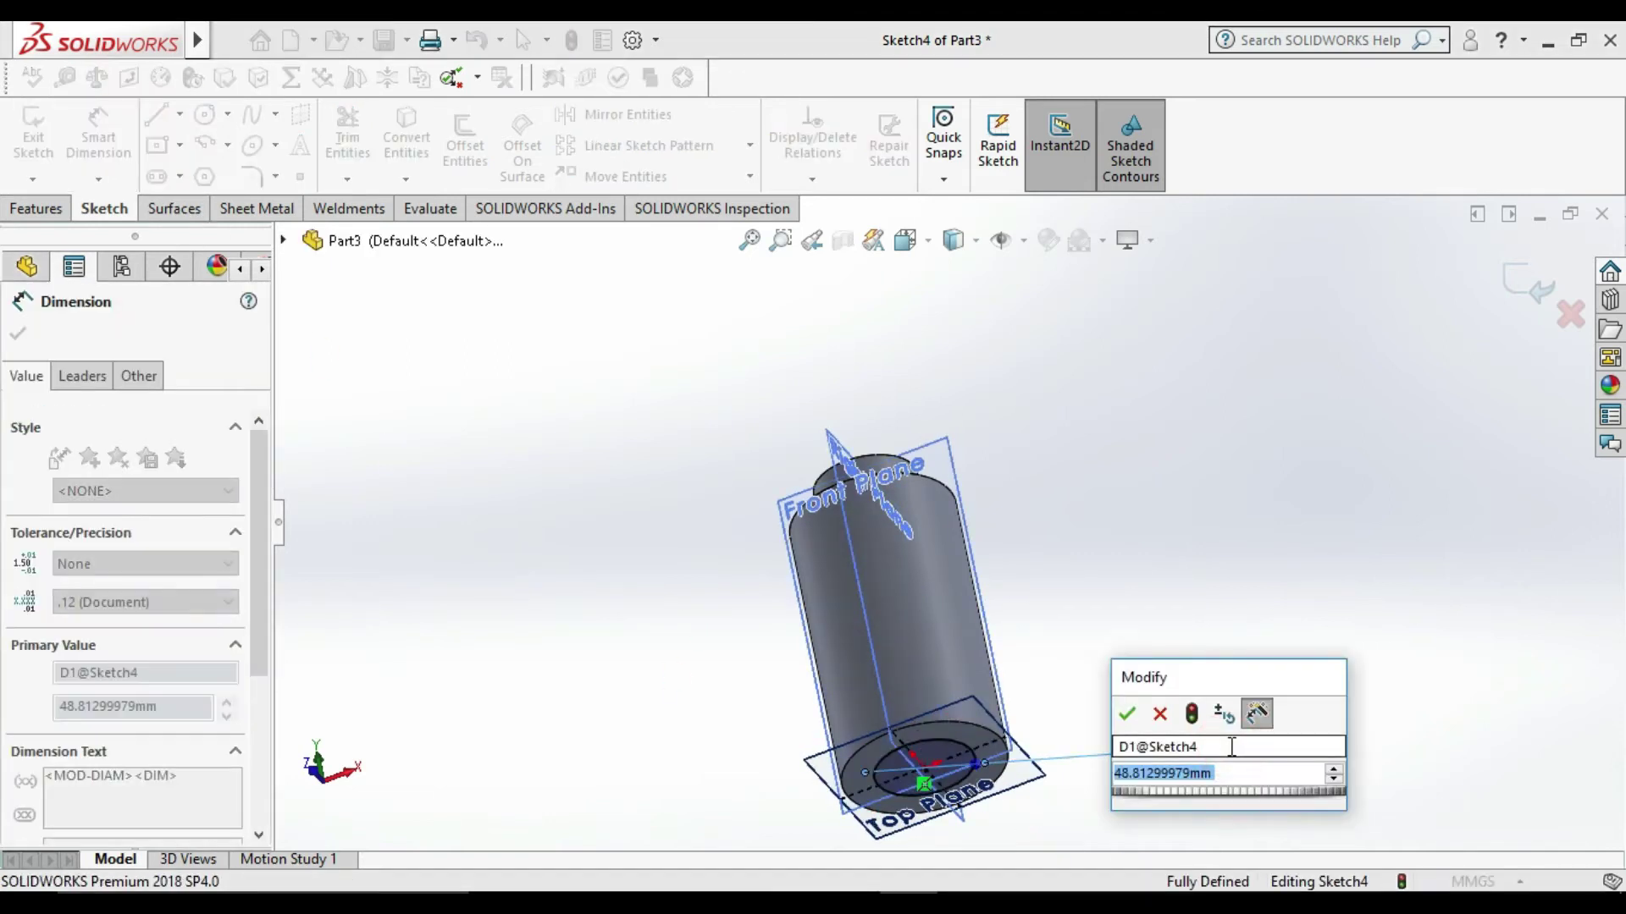
pyautogui.write('50')
pyautogui.press('Return')
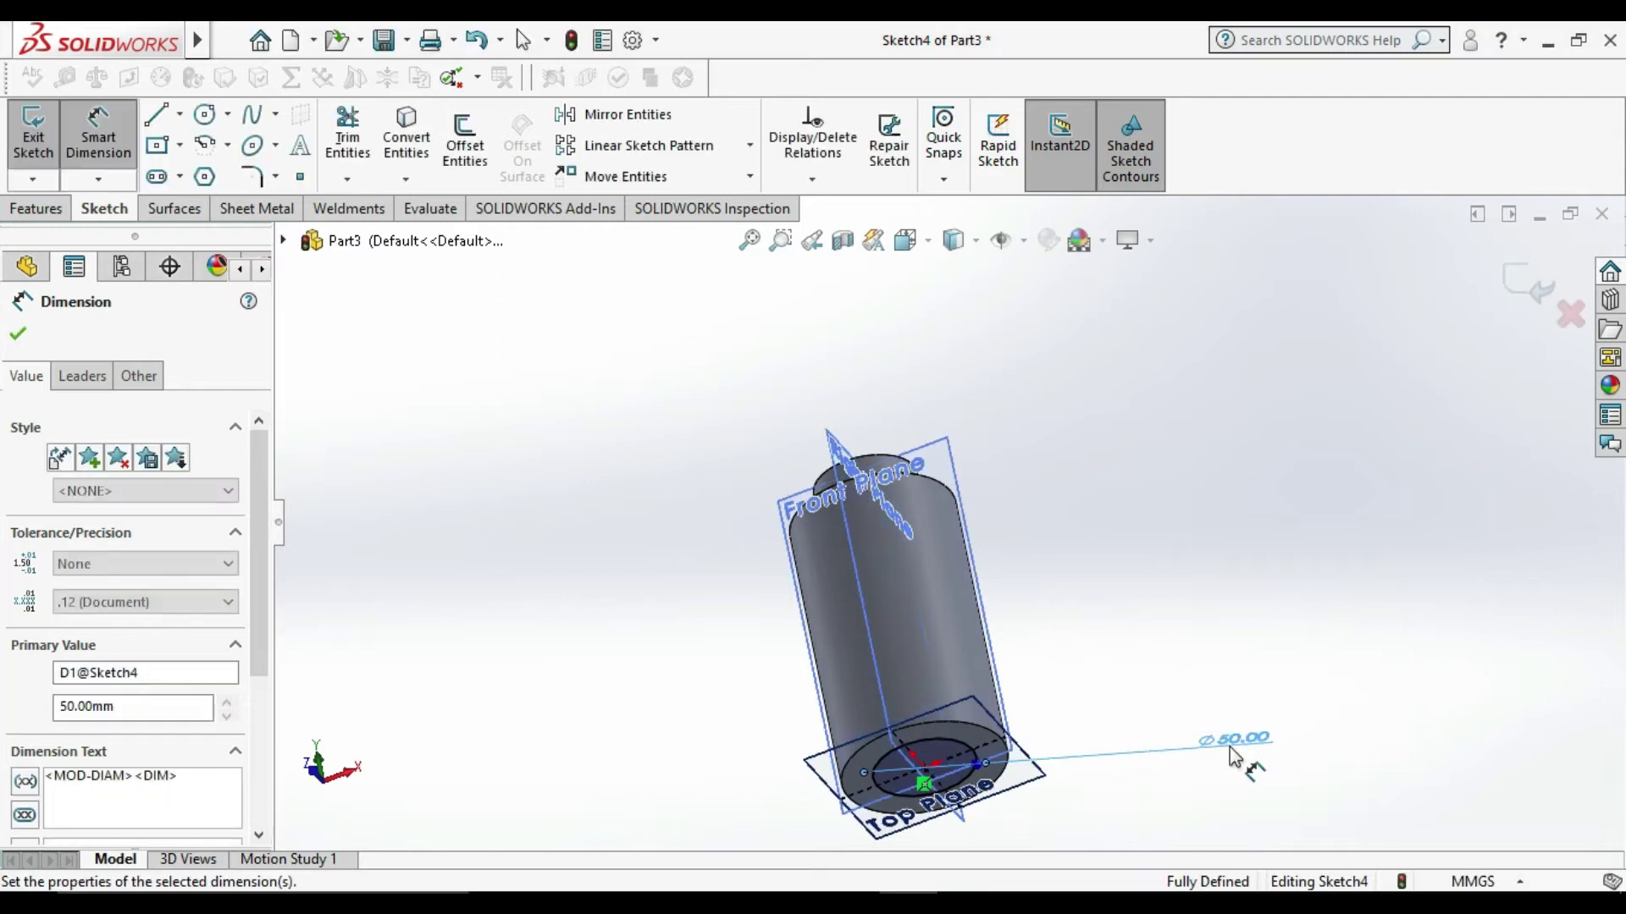
pyautogui.click(1281, 593)
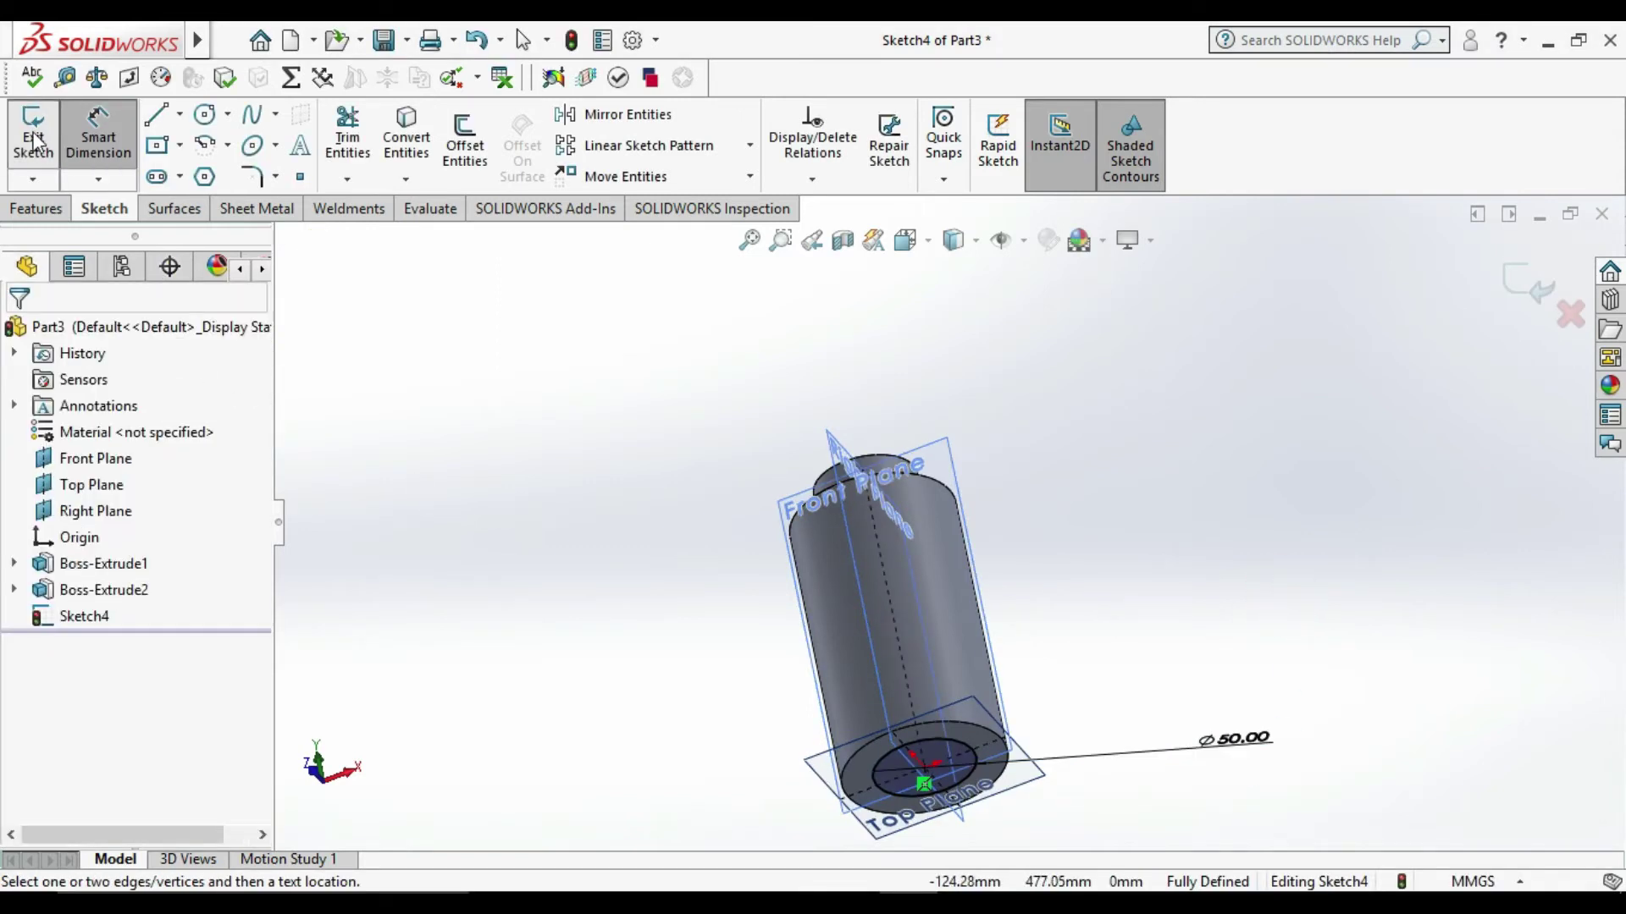
pyautogui.click(33, 127)
pyautogui.moveTo(711, 457)
pyautogui.mouseDown(button='middle')
pyautogui.moveTo(764, 631)
pyautogui.moveTo(918, 565)
pyautogui.mouseUp(button='middle')
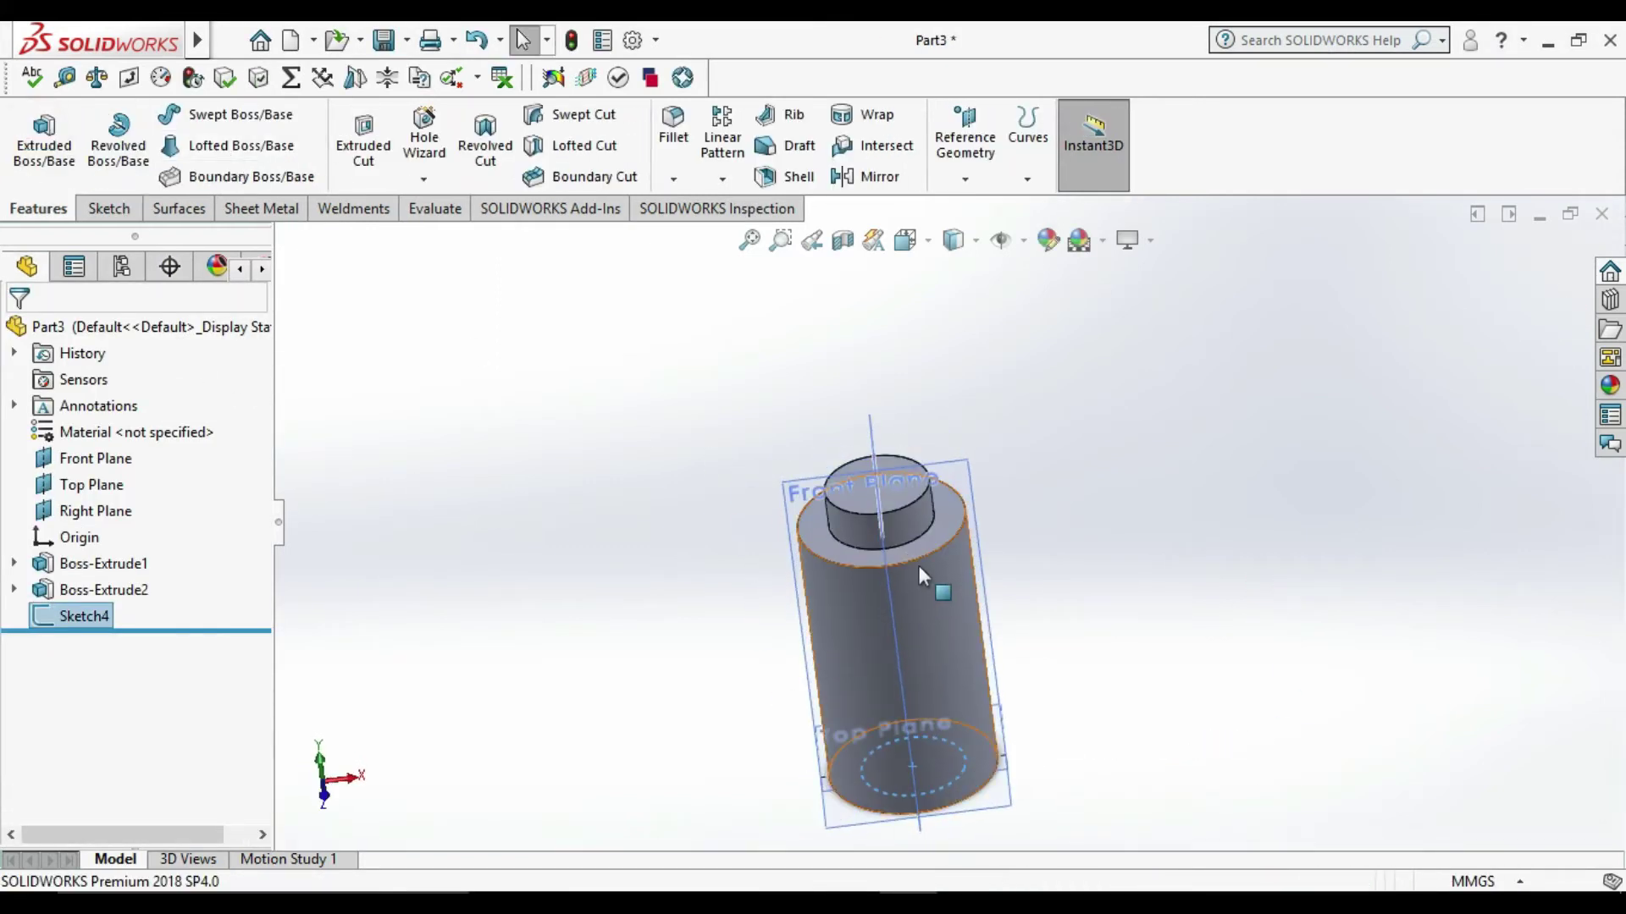
# Step: Sketch a circle centred on the origin on the boss top face
pyautogui.click(913, 490)
pyautogui.rightClick(913, 490)
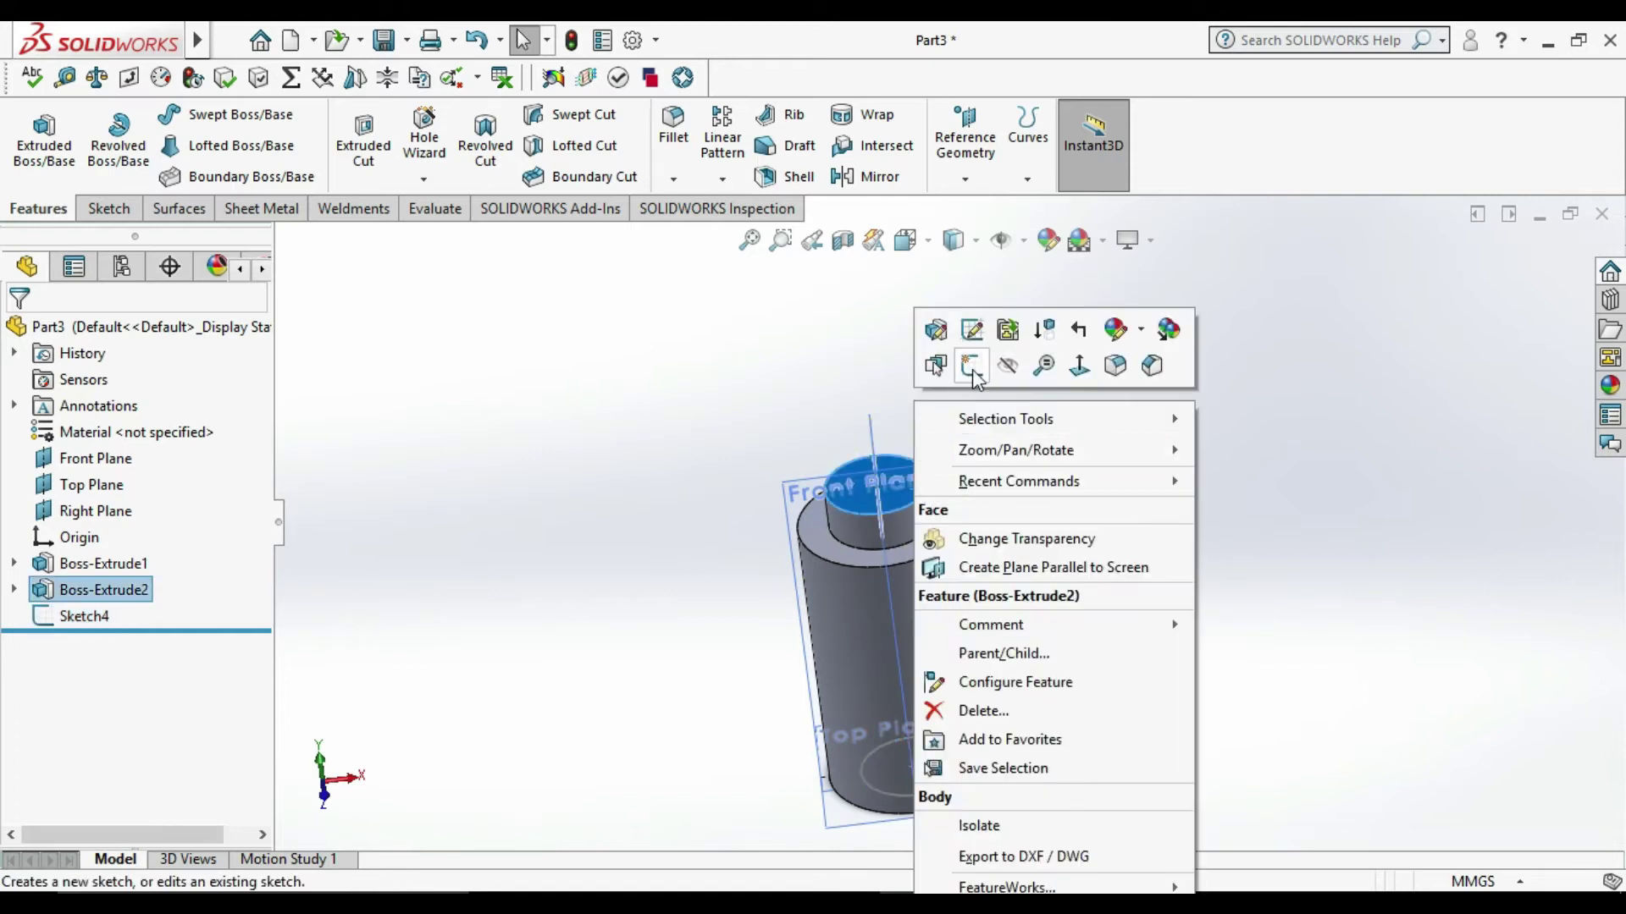
pyautogui.click(970, 361)
pyautogui.click(203, 112)
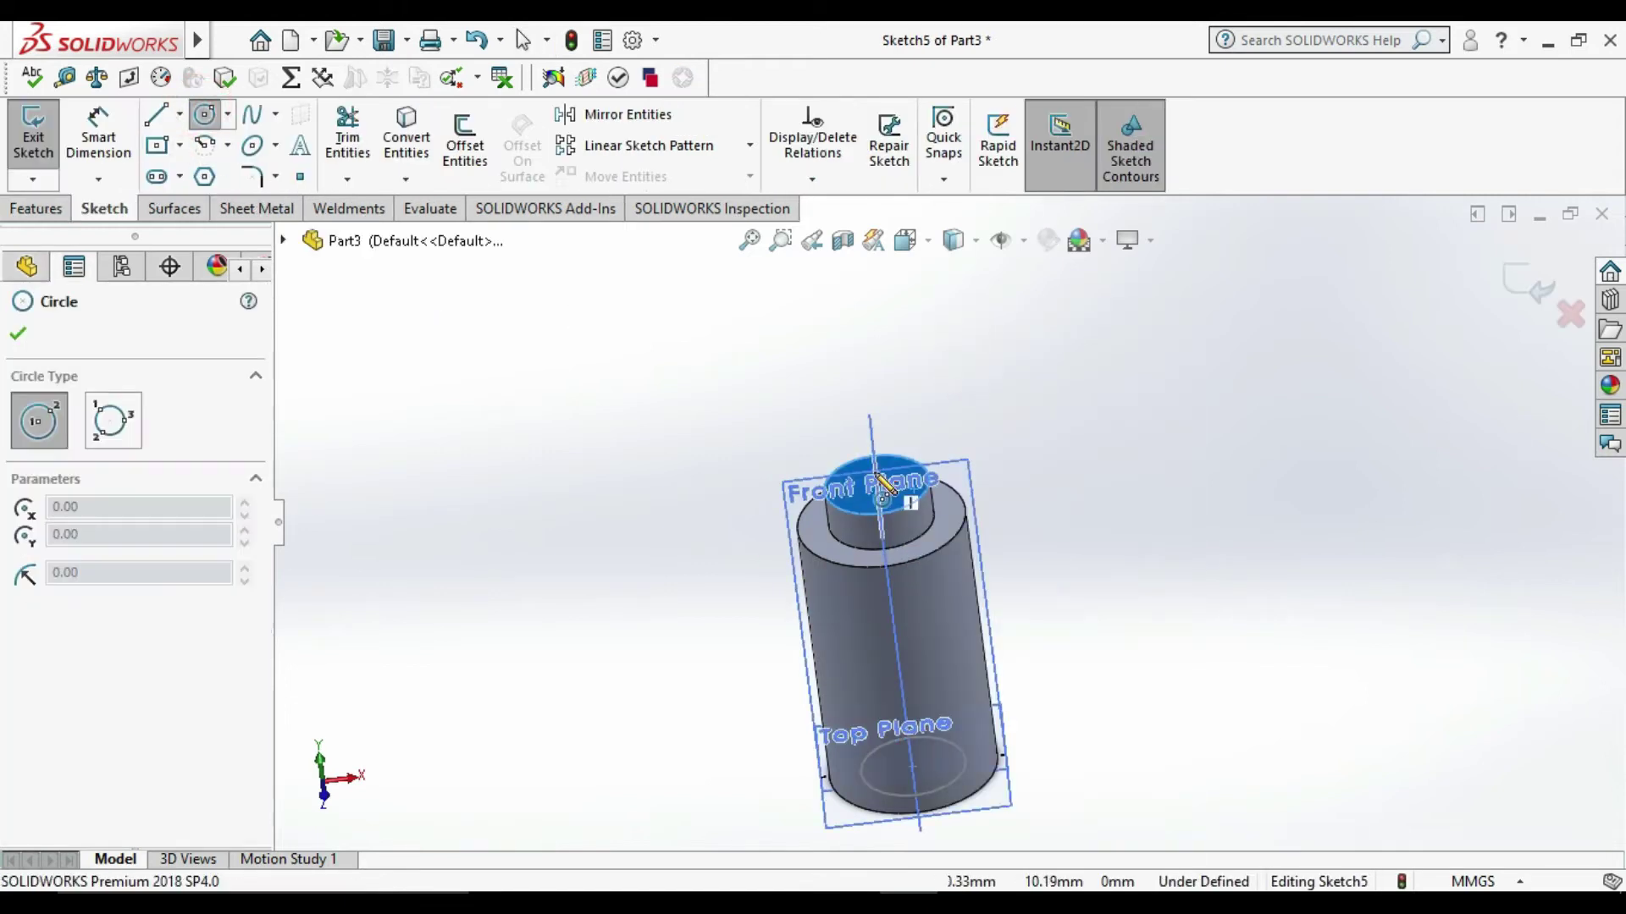
pyautogui.scroll(-2, 885, 495)
pyautogui.scroll(-3, 898, 491)
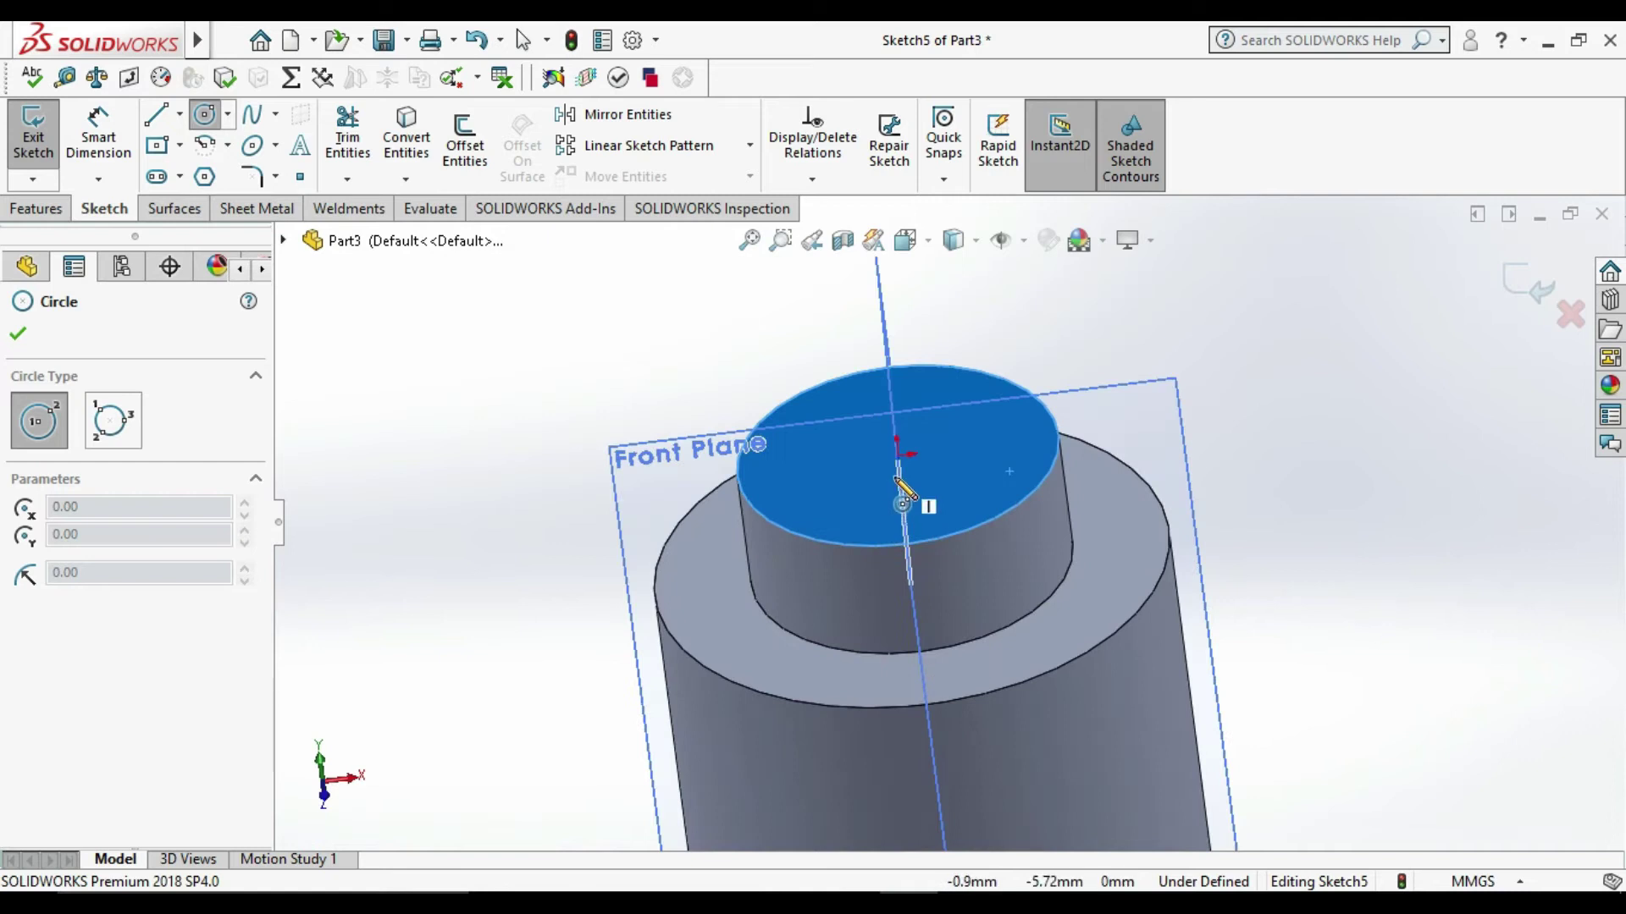
pyautogui.click(898, 457)
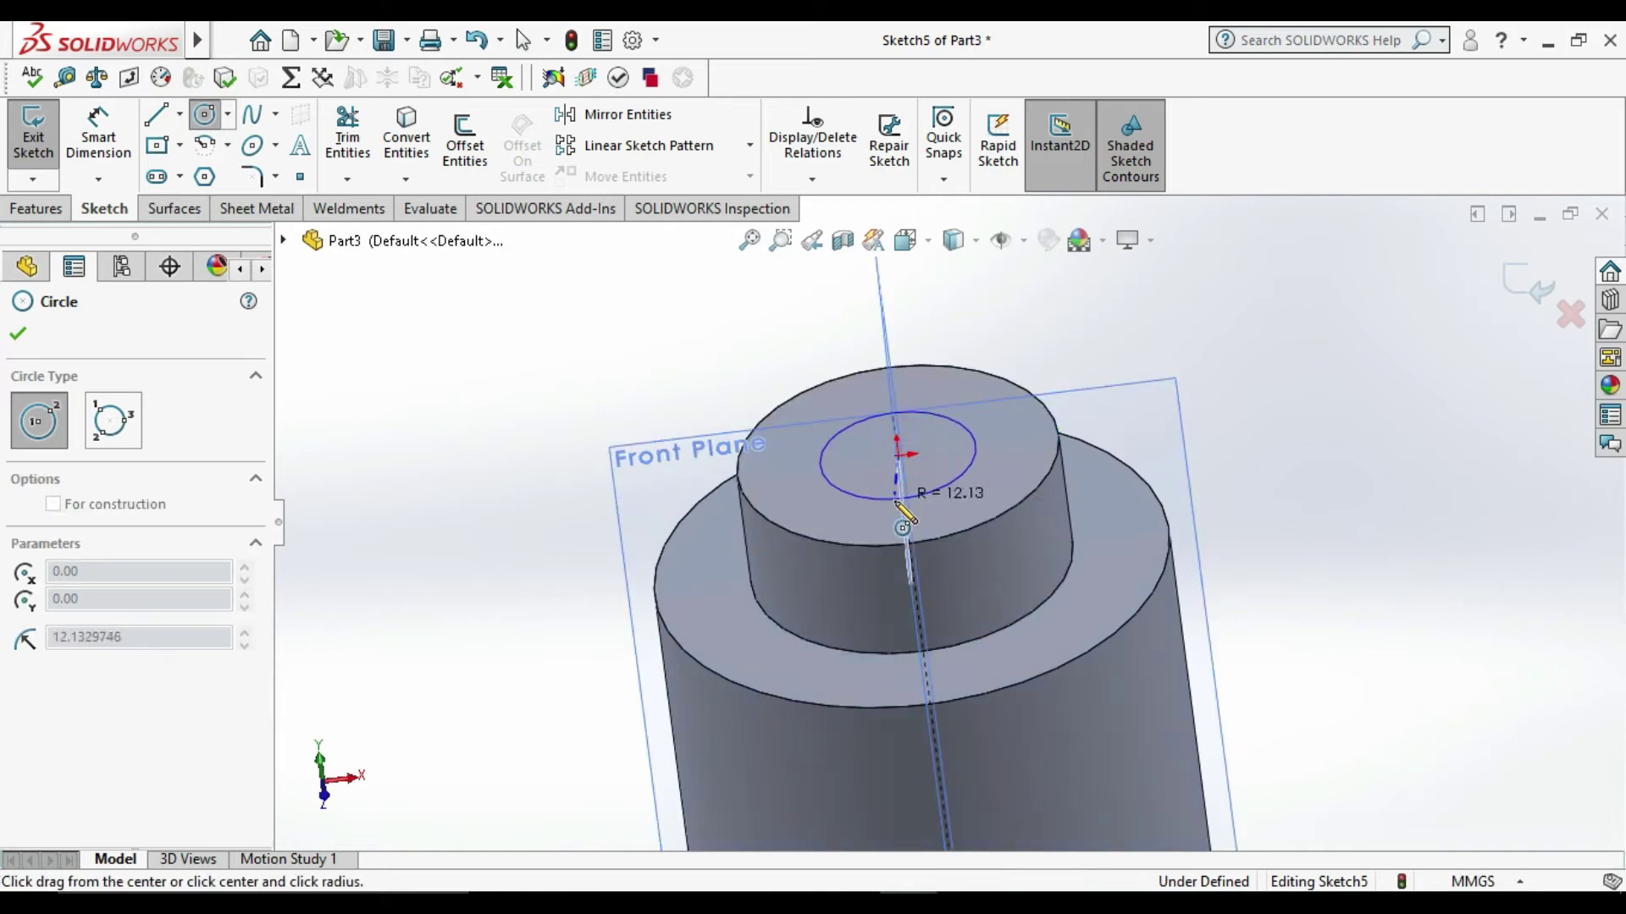
pyautogui.click(974, 474)
# Step: Dimension the circle to 40 mm diameter and exit the sketch
pyautogui.click(98, 139)
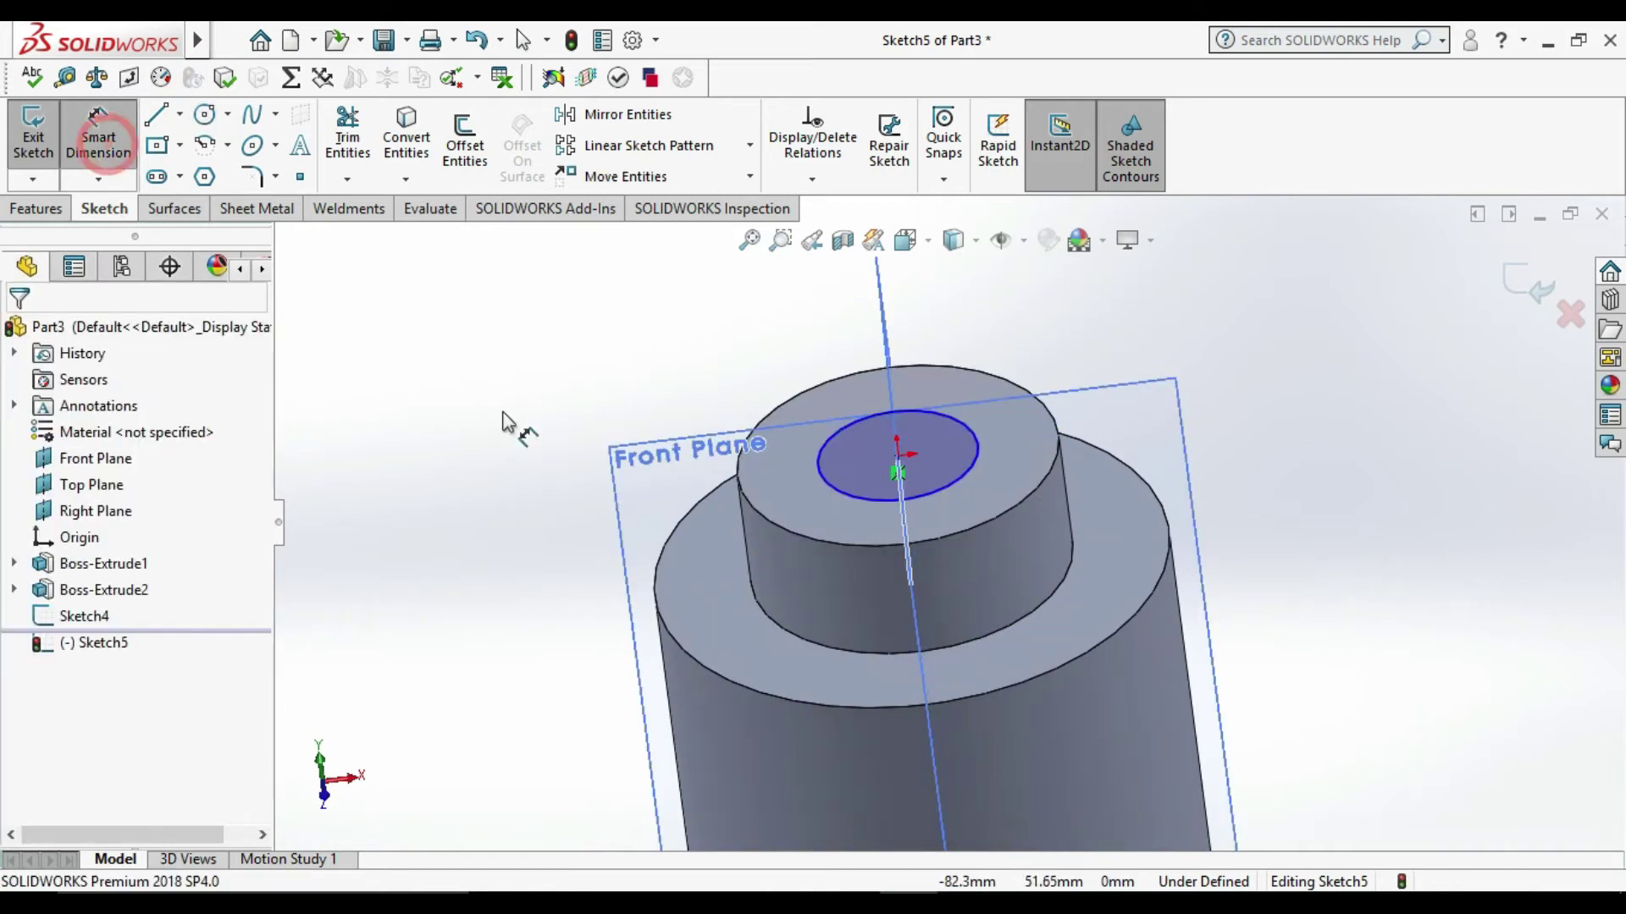
pyautogui.click(835, 501)
pyautogui.click(719, 586)
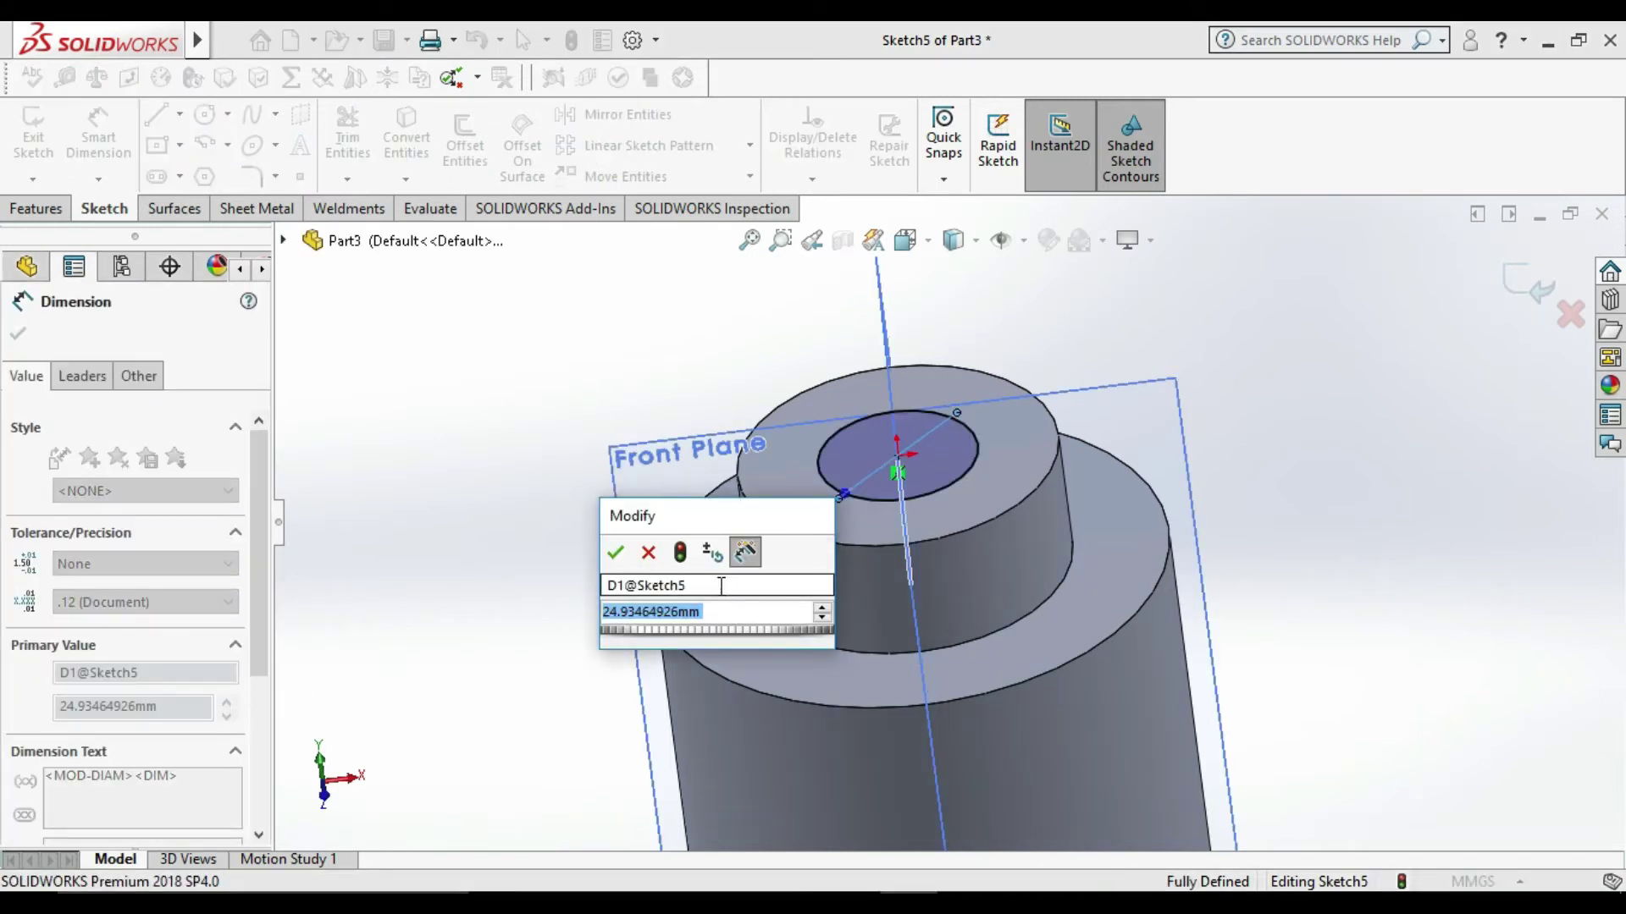
pyautogui.write('40')
pyautogui.press('Return')
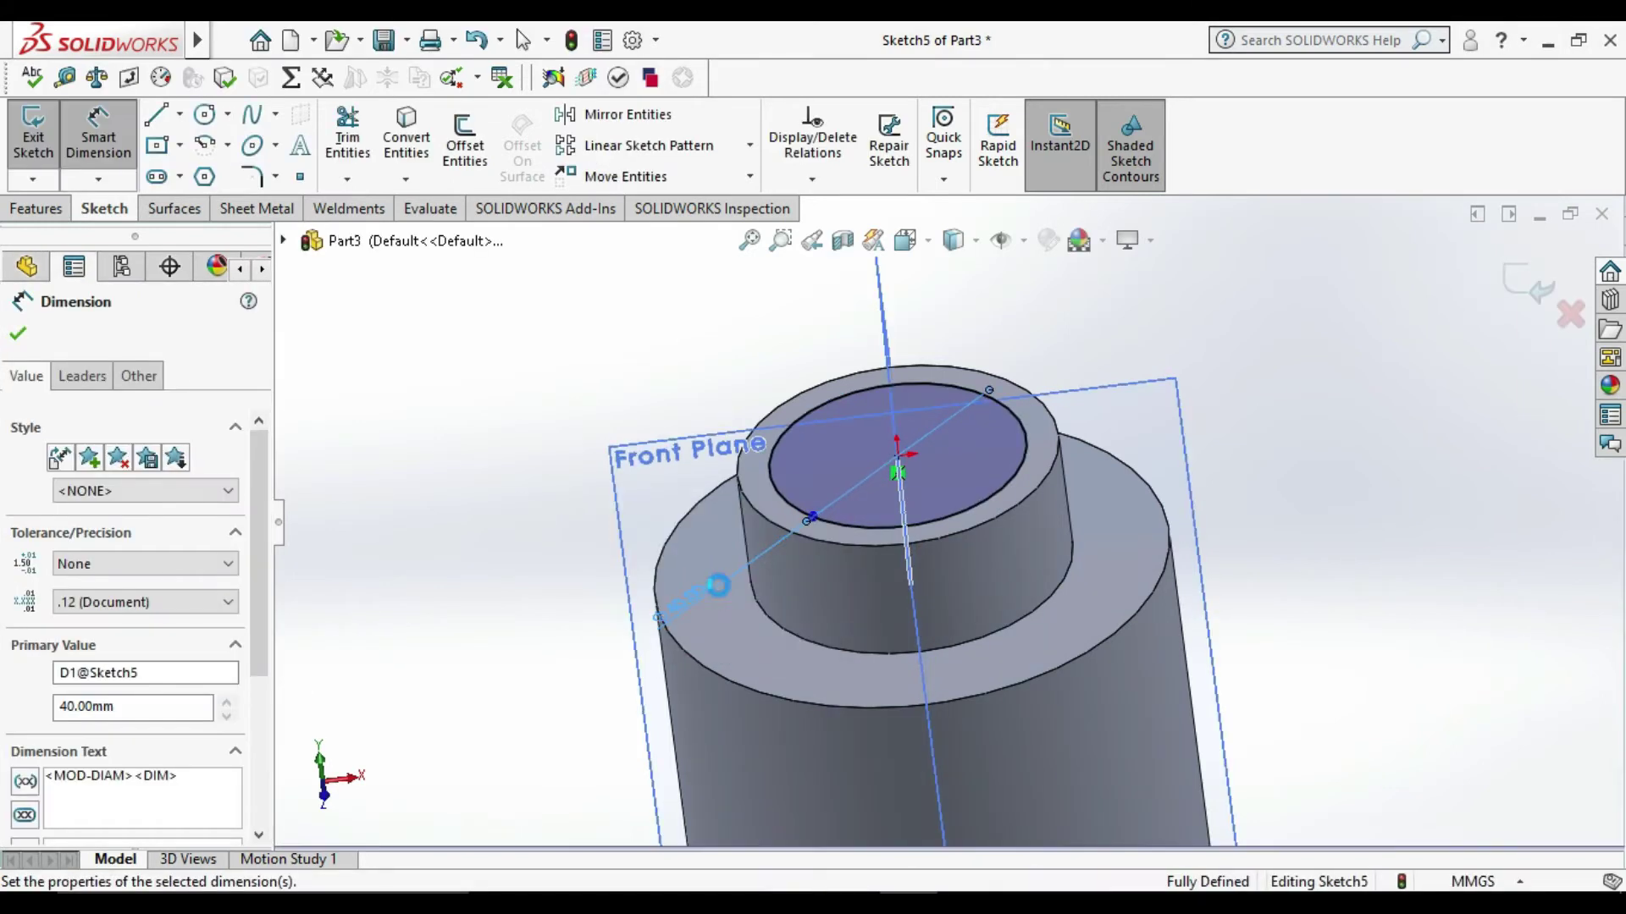
pyautogui.click(434, 490)
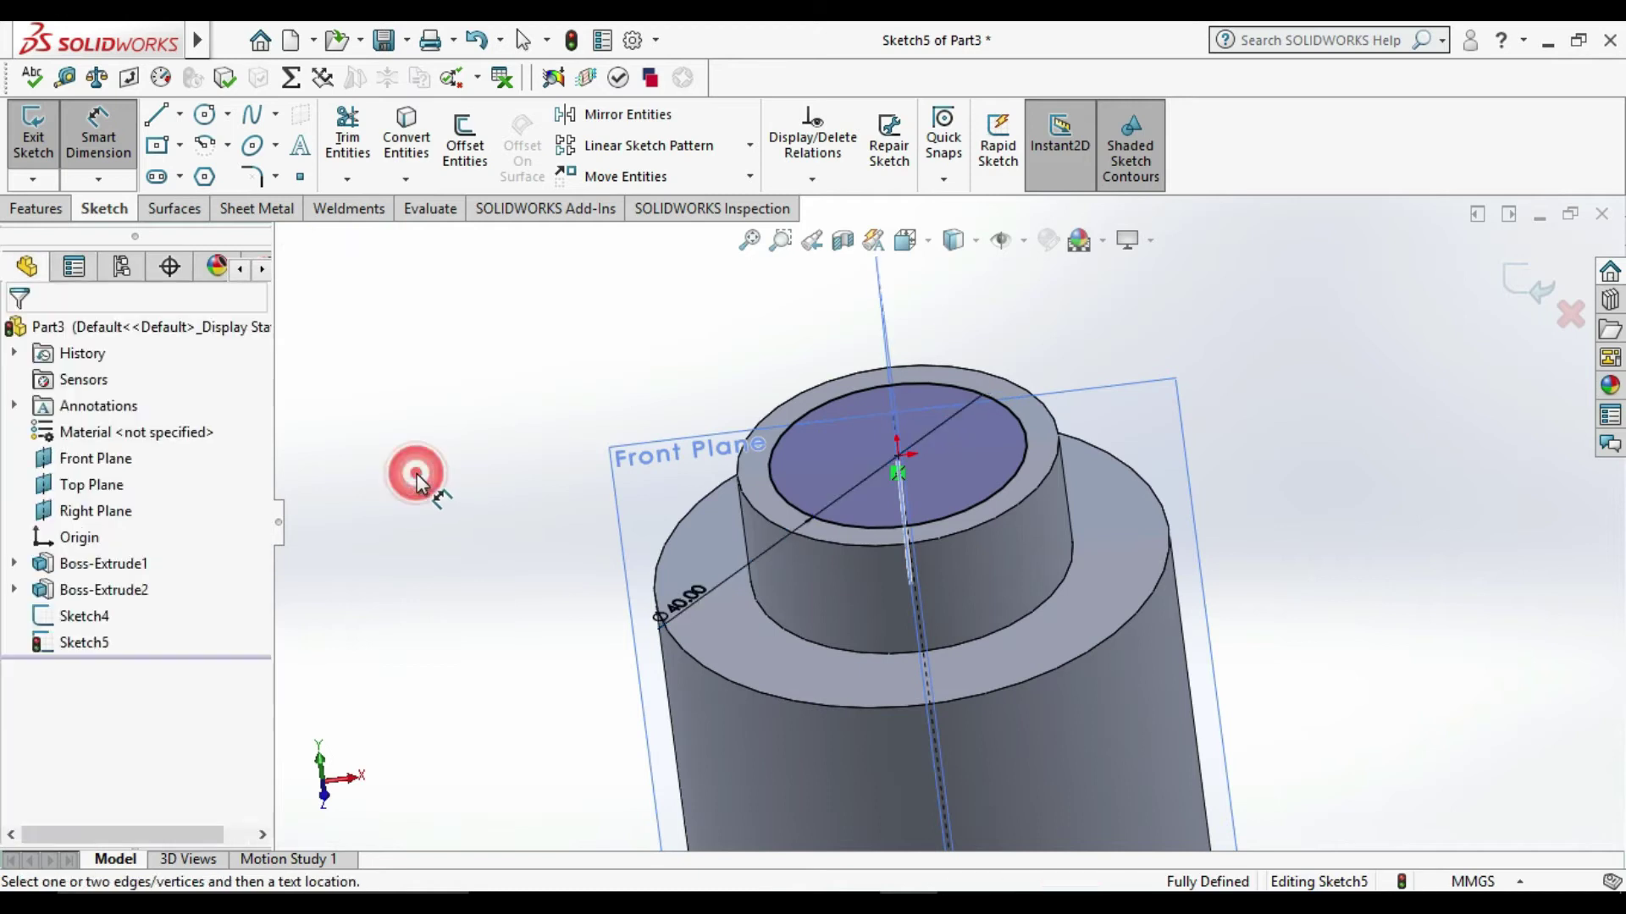
pyautogui.click(33, 119)
# Step: Cut the circle Through All to bore a hole through the part
pyautogui.click(363, 136)
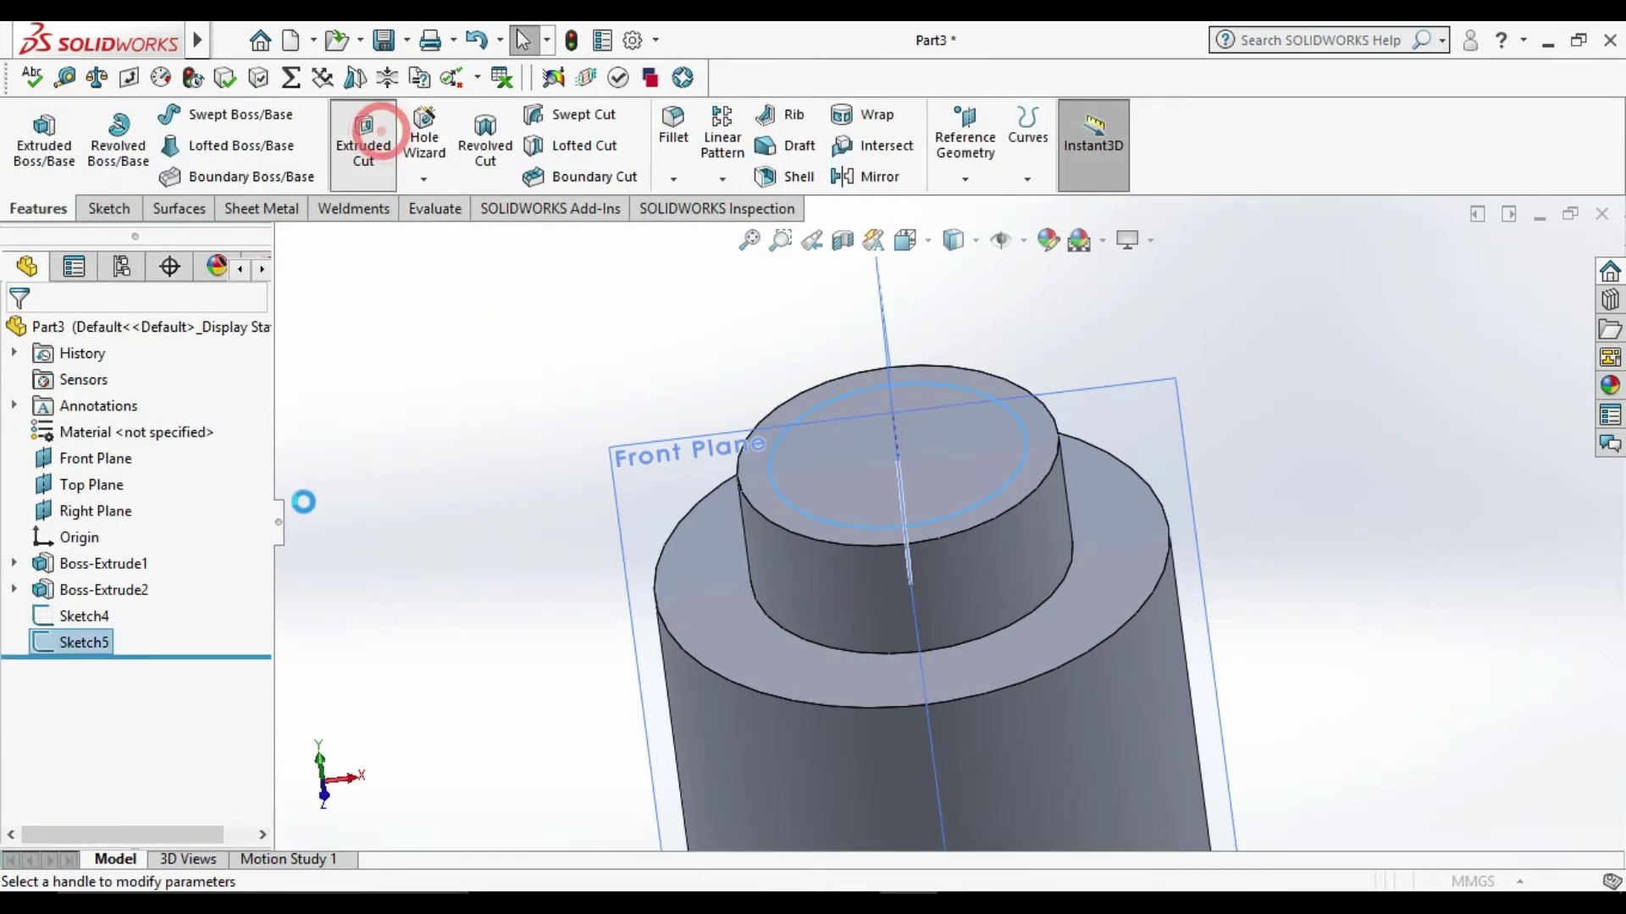
pyautogui.click(123, 483)
pyautogui.click(123, 518)
pyautogui.click(19, 334)
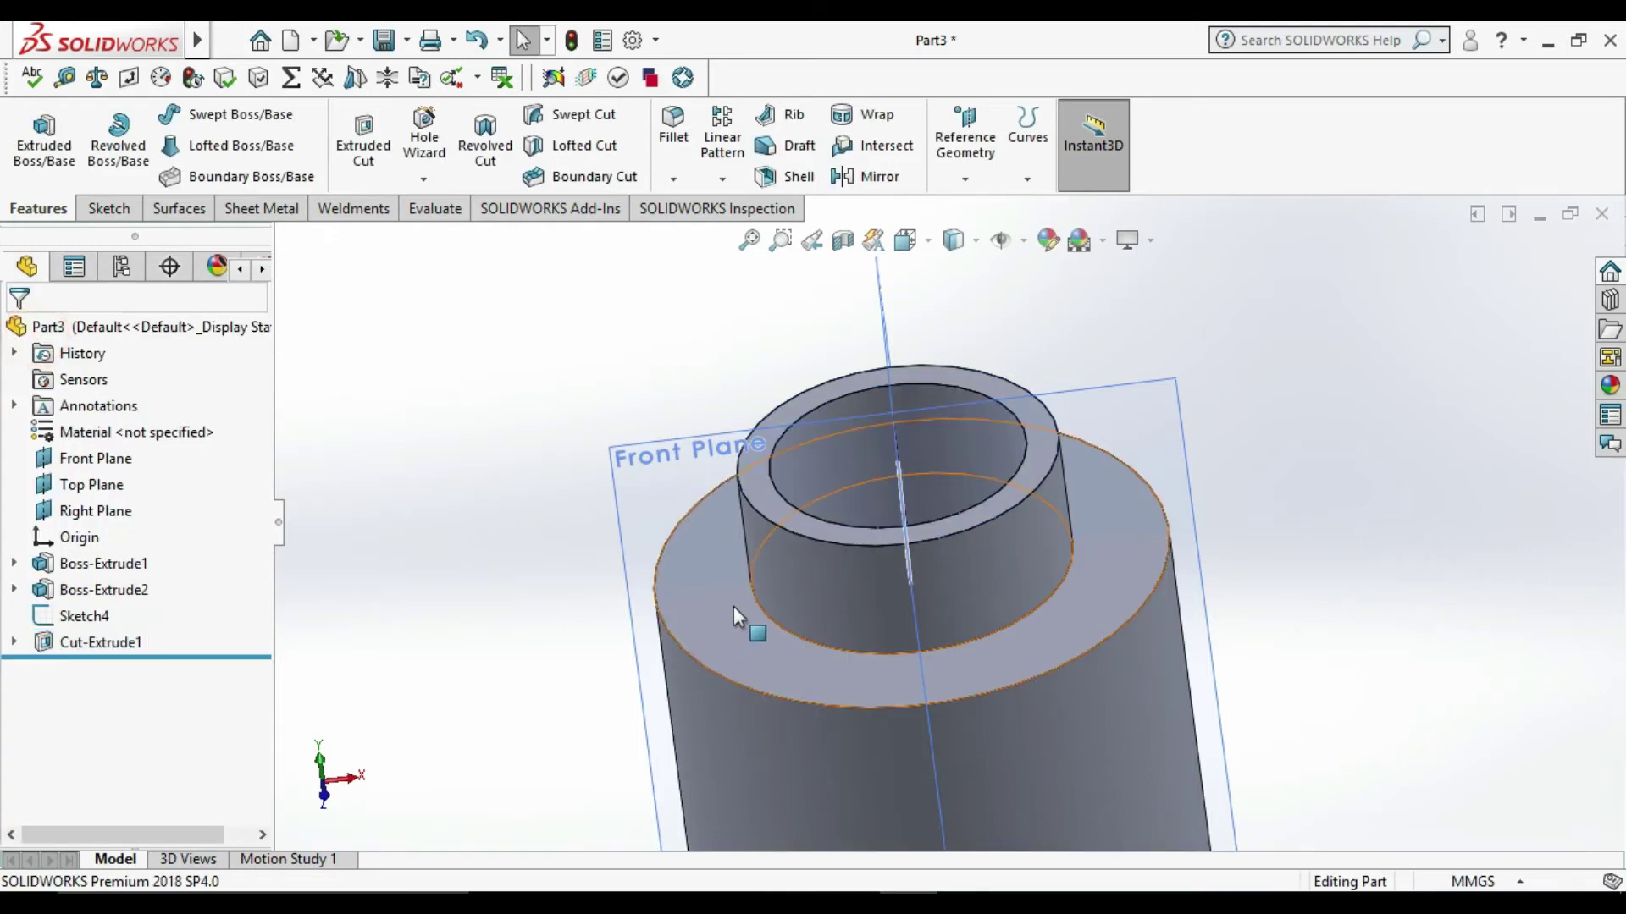
pyautogui.scroll(3, 861, 571)
pyautogui.scroll(2, 861, 572)
pyautogui.scroll(-3, 1078, 584)
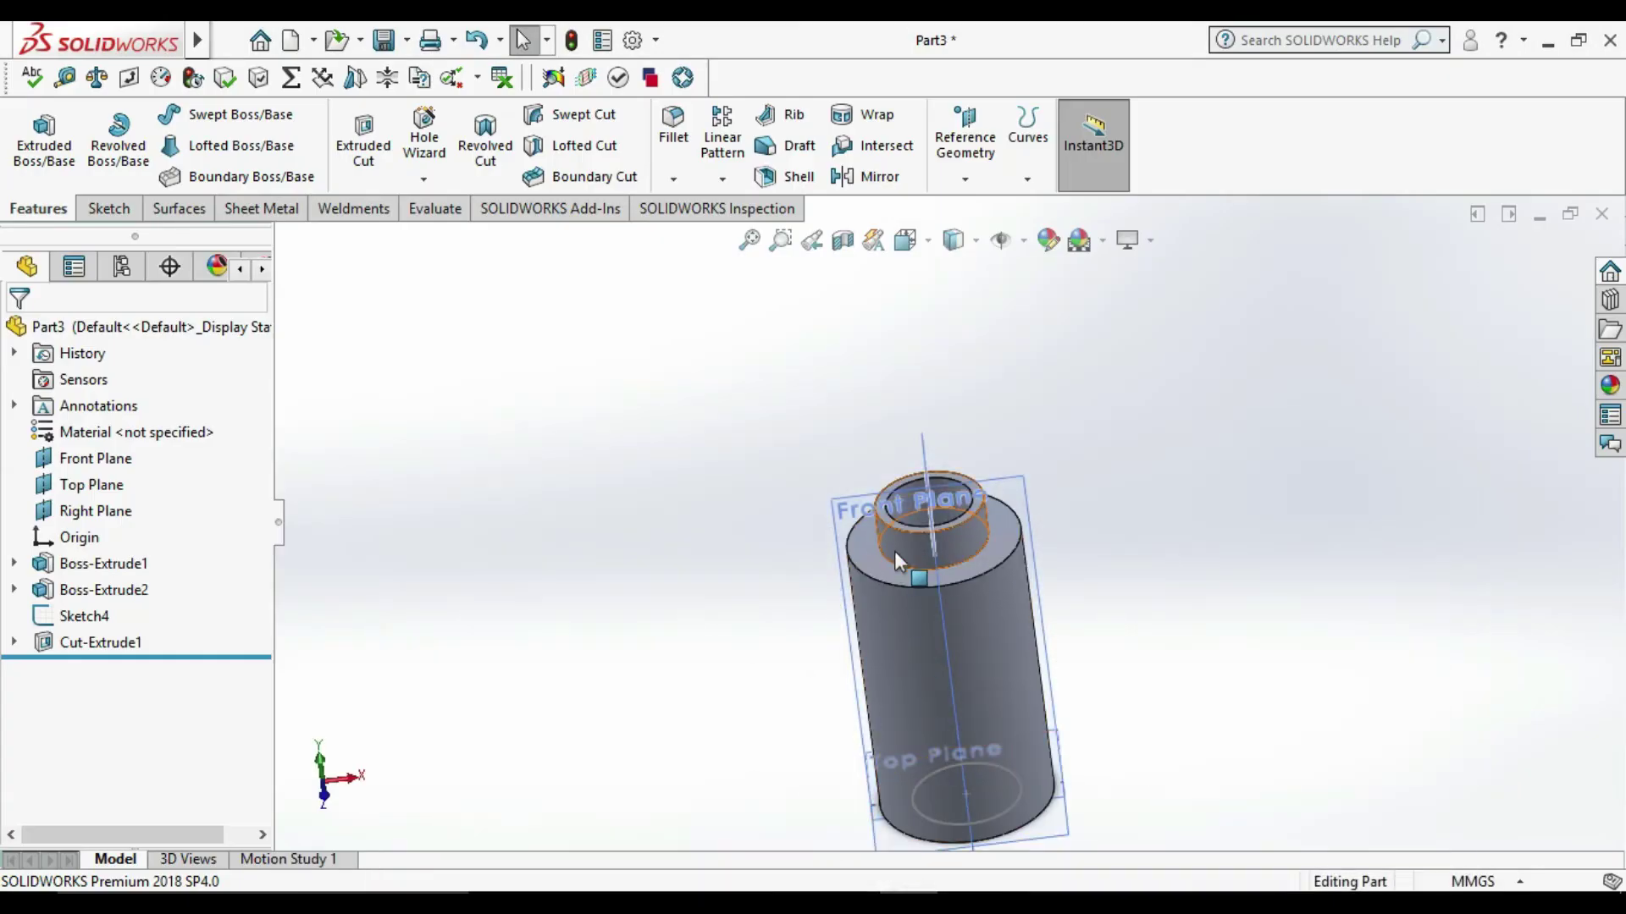
# Step: Edit Cut-Extrude1's sketch, changing the hole's Ø40 dimension to 30 mm, and rebuild
pyautogui.rightClick(115, 653)
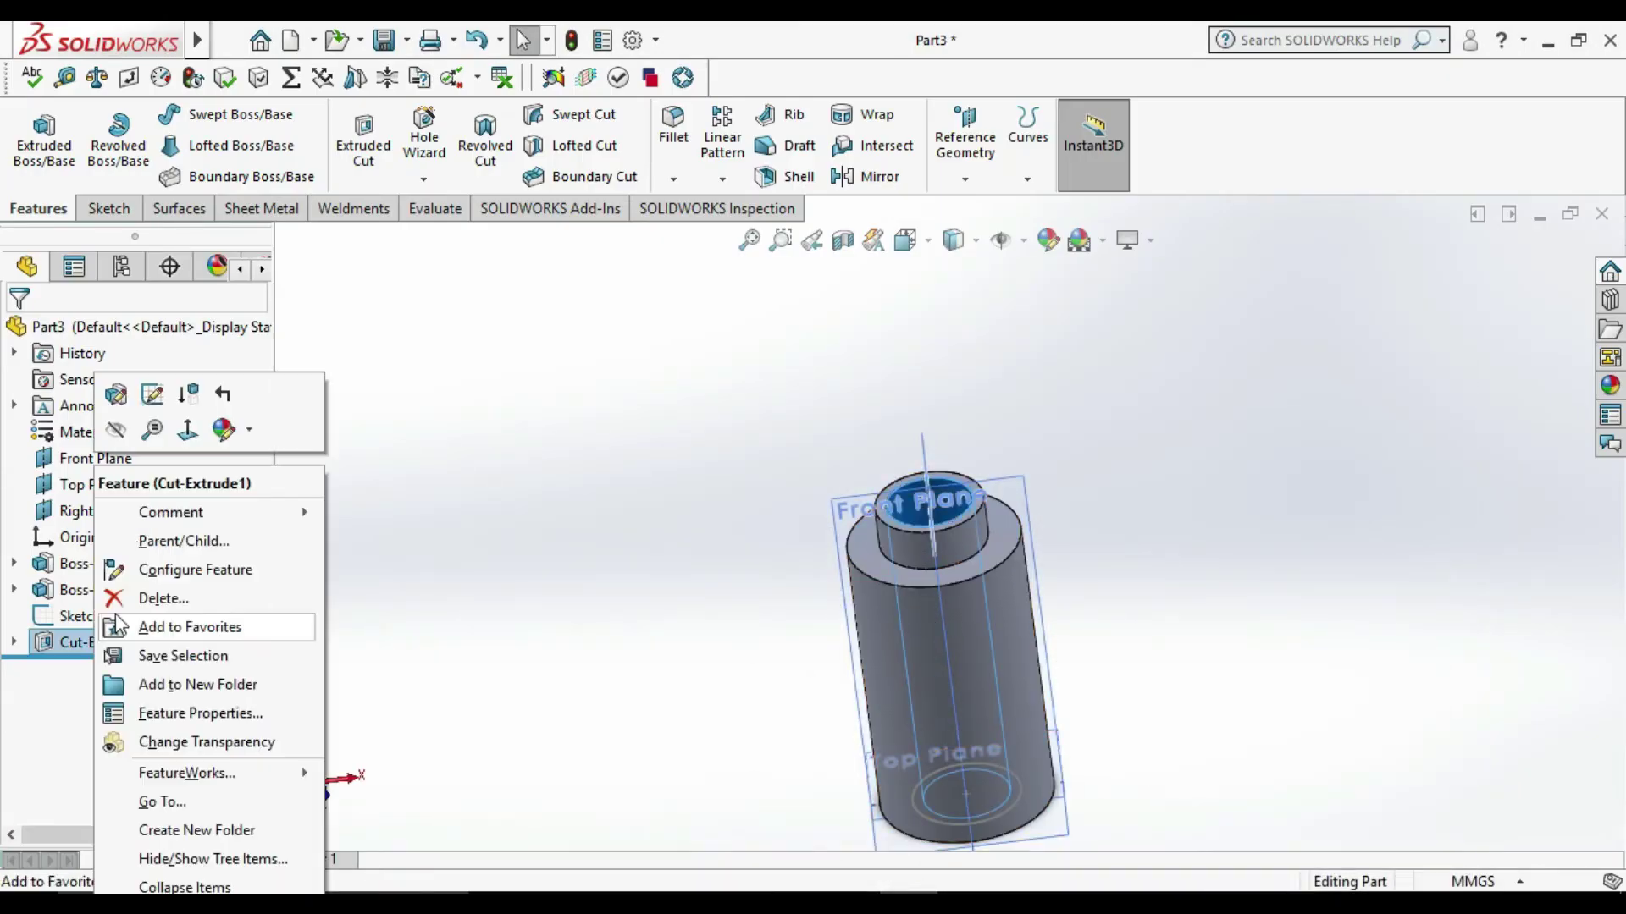
pyautogui.click(150, 394)
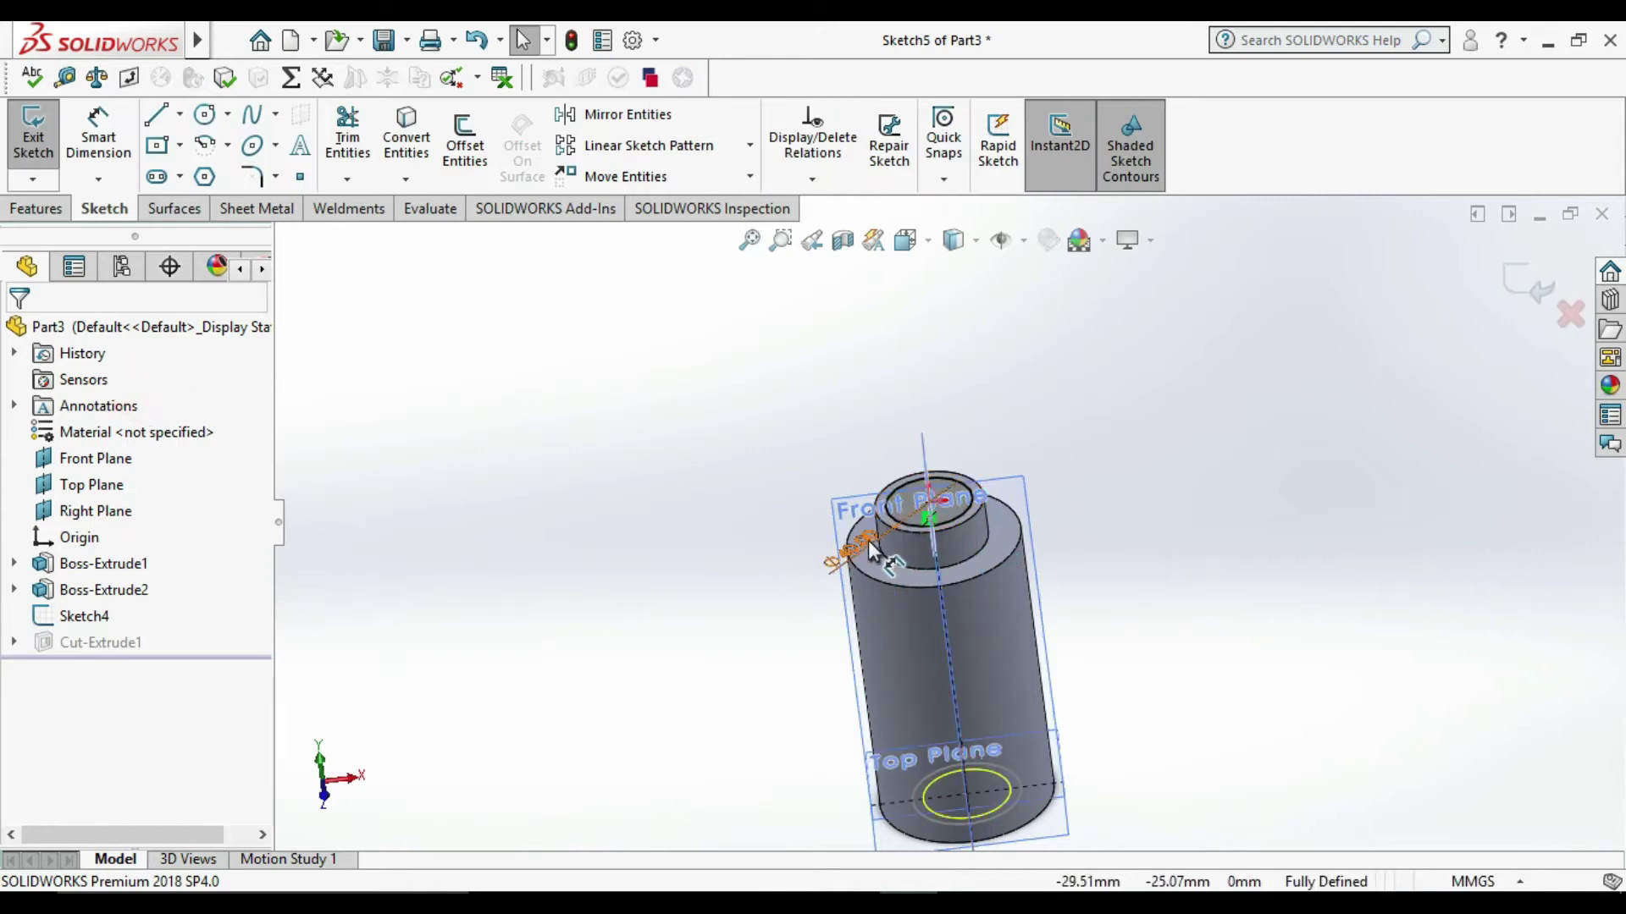
pyautogui.doubleClick(871, 542)
pyautogui.write('30')
pyautogui.press('Return')
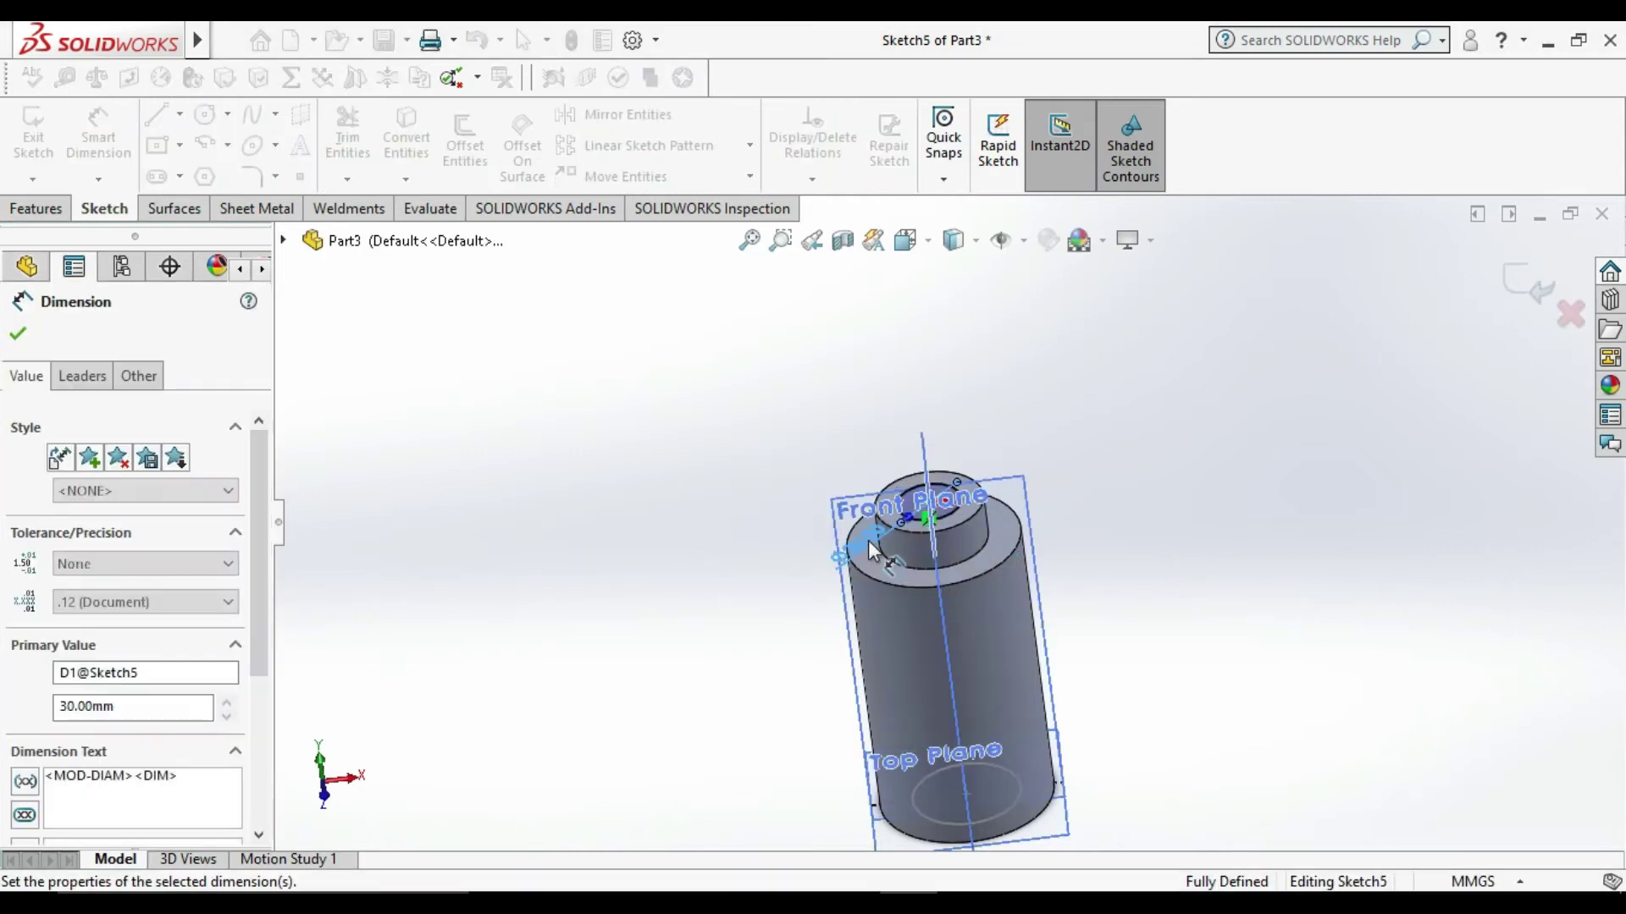
pyautogui.click(706, 411)
pyautogui.click(33, 135)
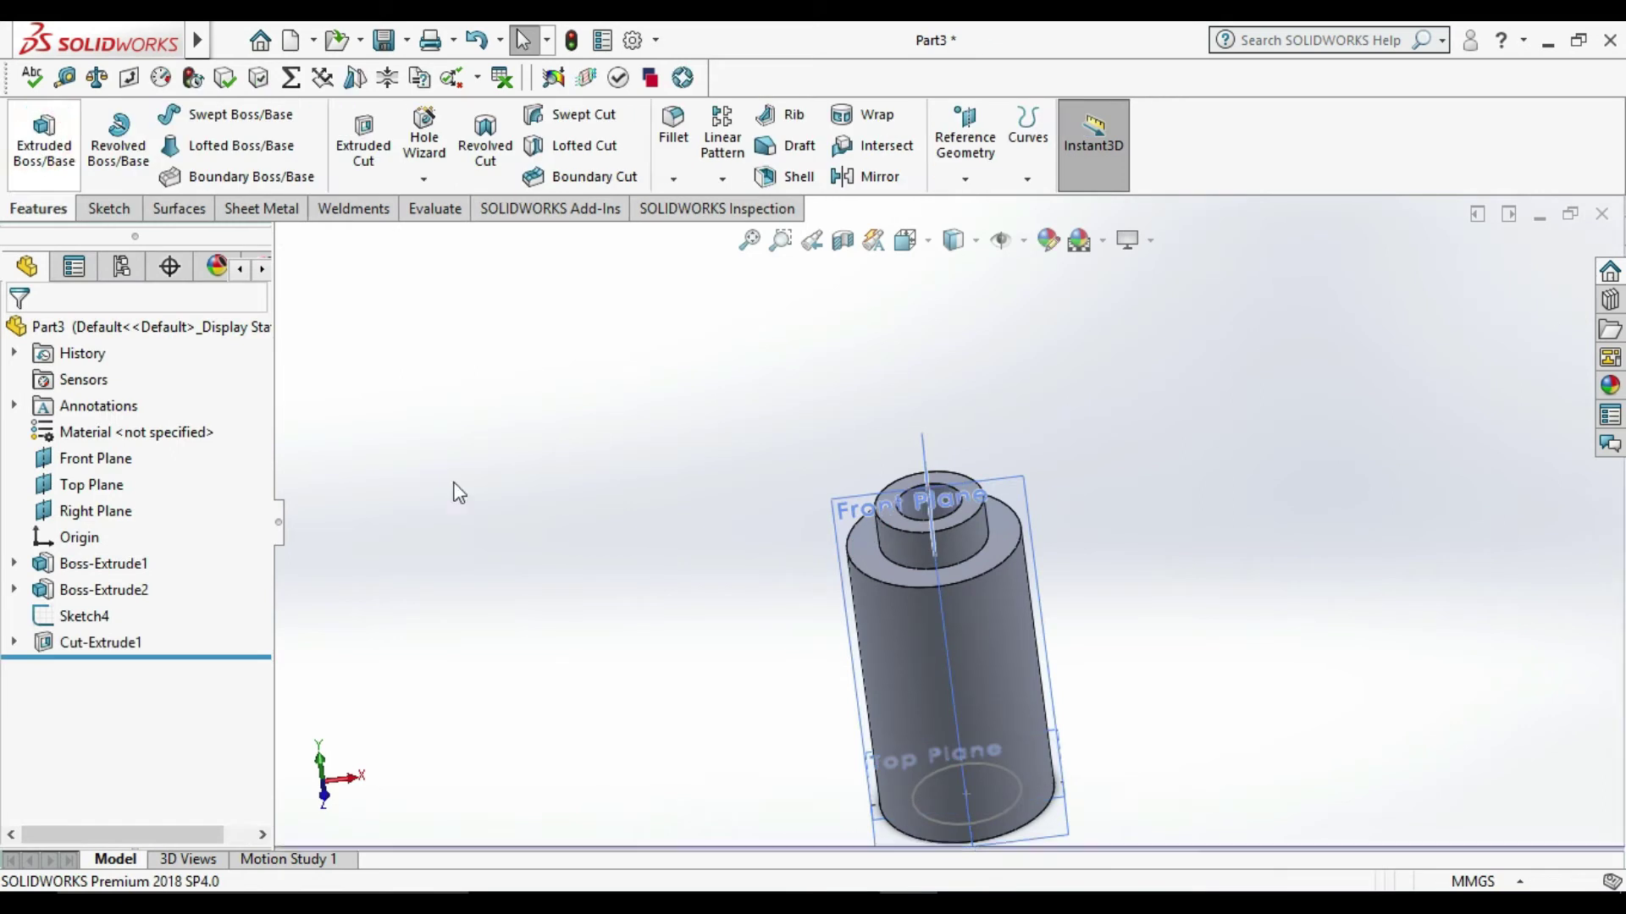
pyautogui.scroll(2, 1070, 786)
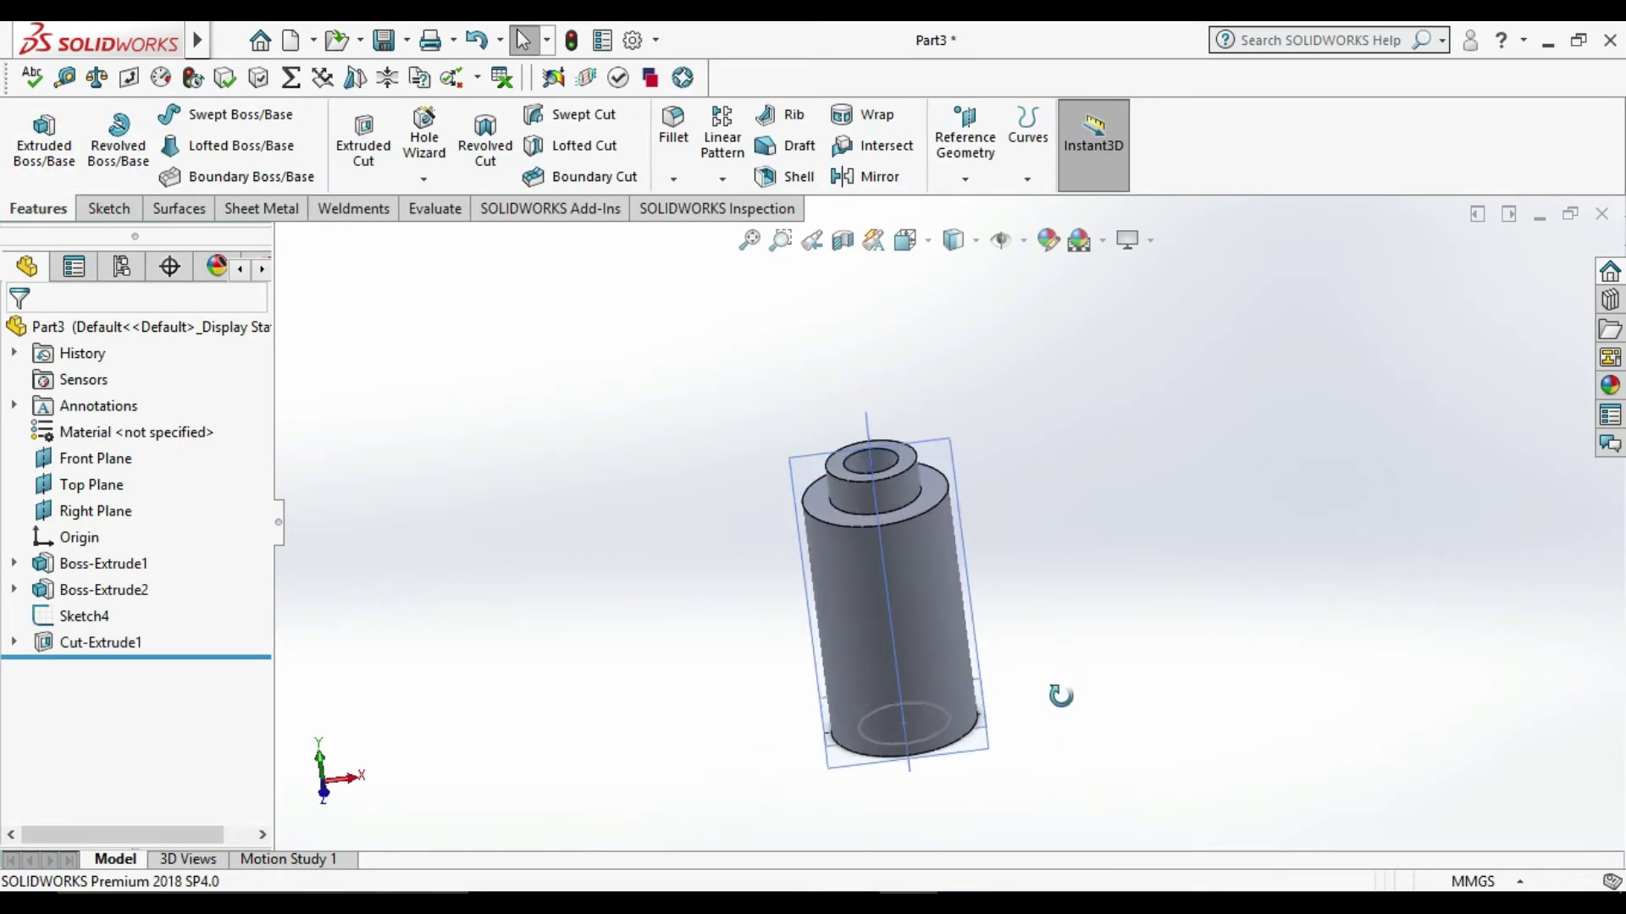
pyautogui.moveTo(1054, 646); pyautogui.dragTo(1050, 596, button='middle')
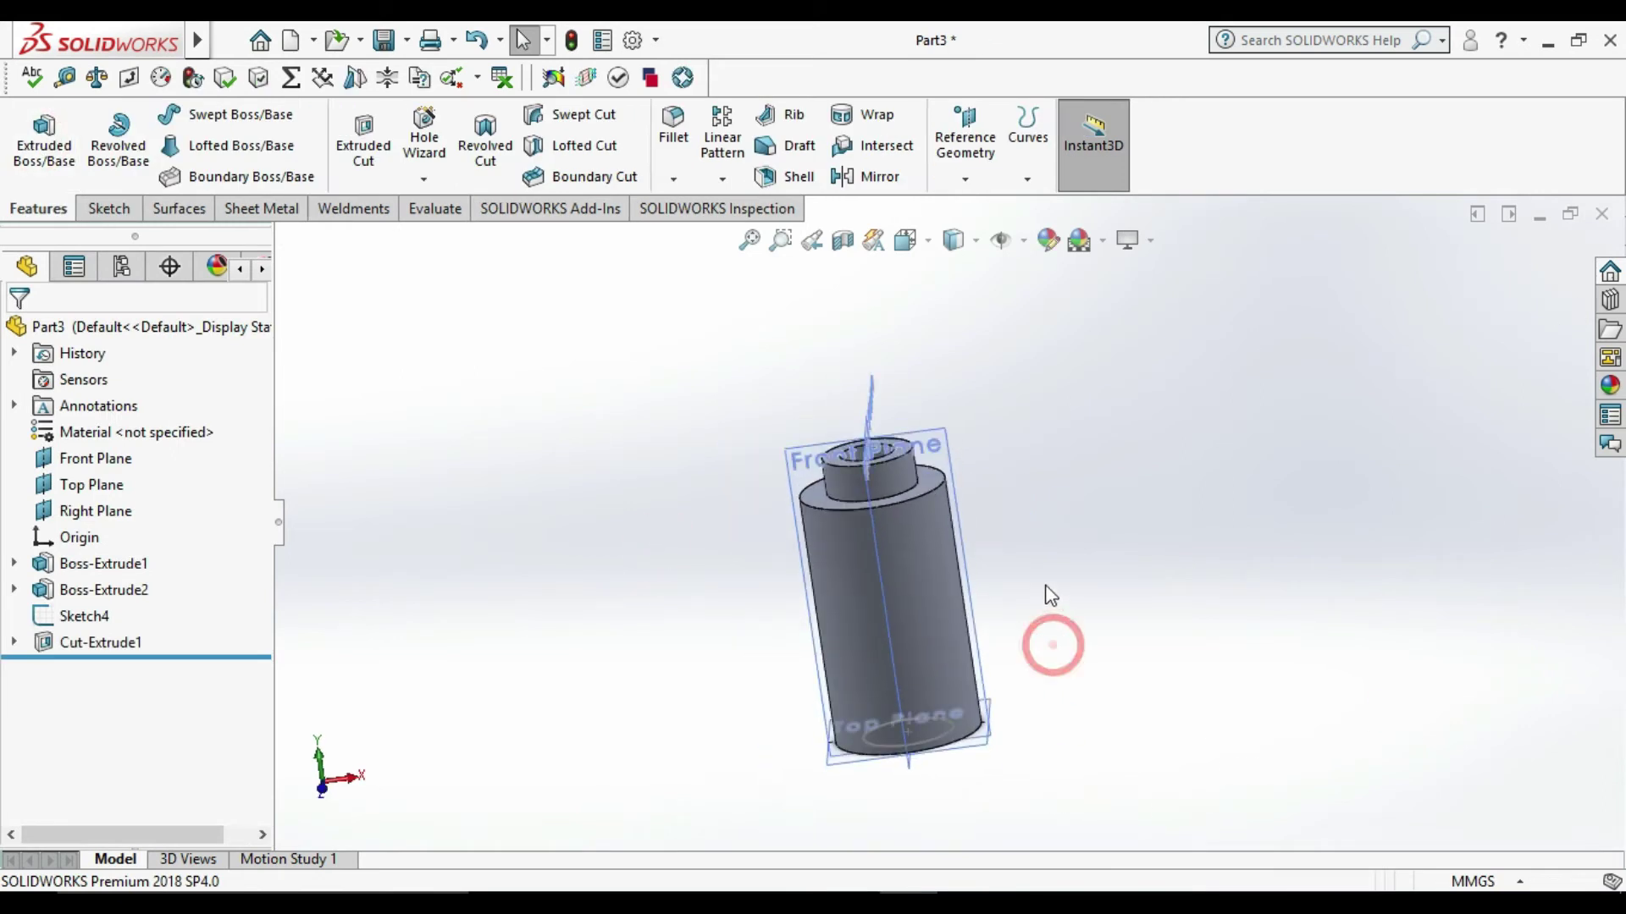
# Step: Extrude Sketch4 as a 20 mm blind boss below the base
pyautogui.click(84, 619)
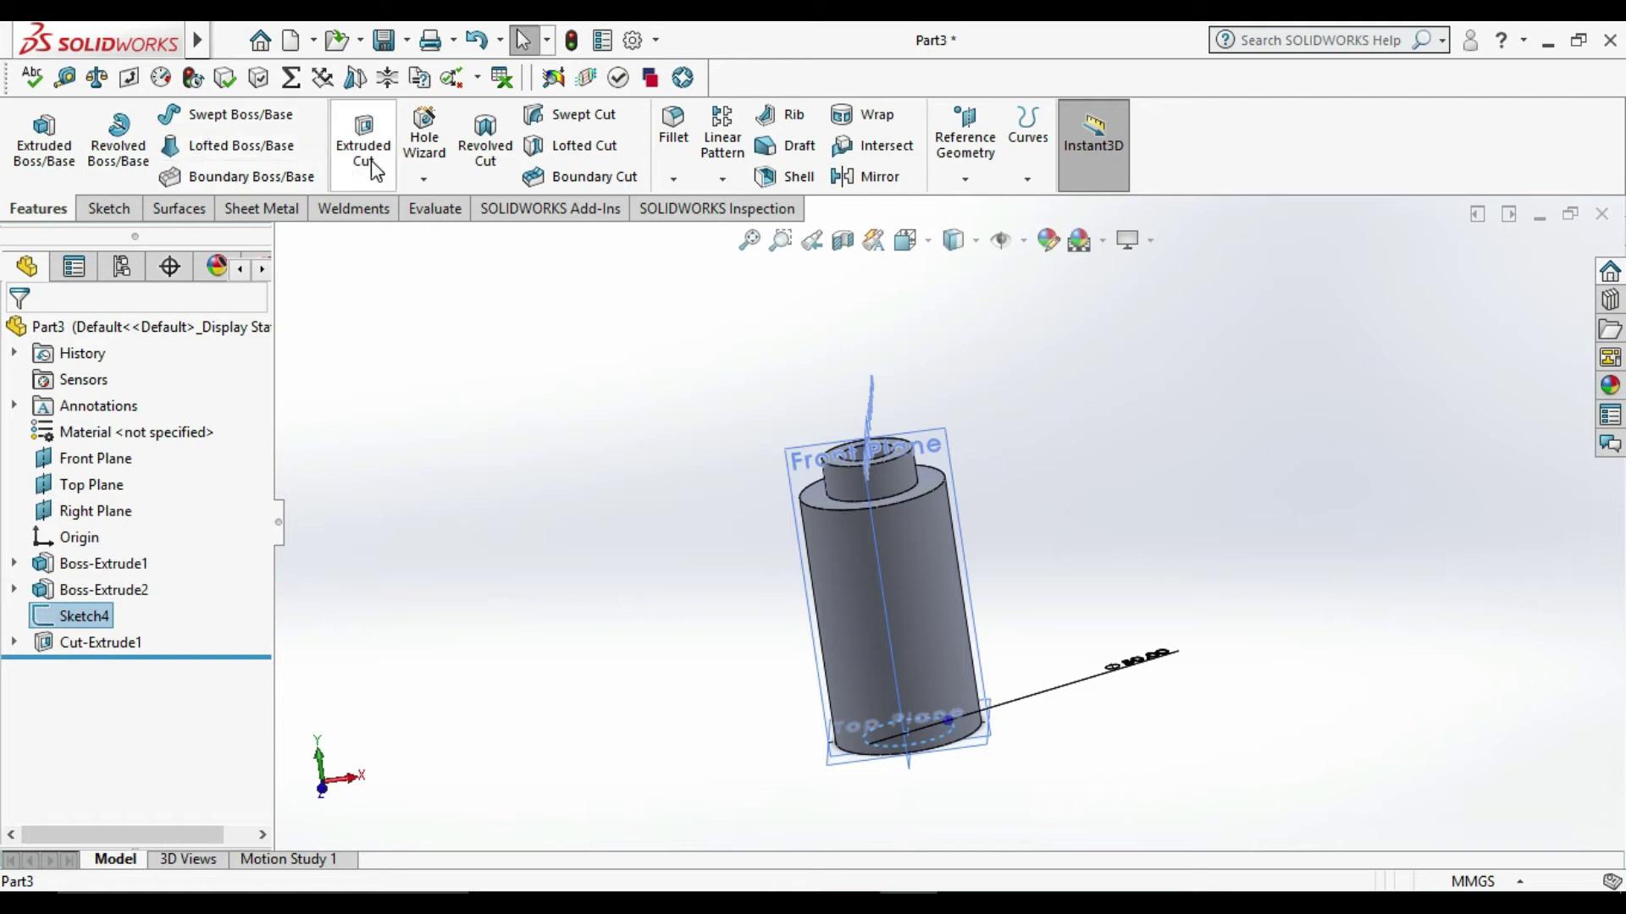
pyautogui.click(44, 127)
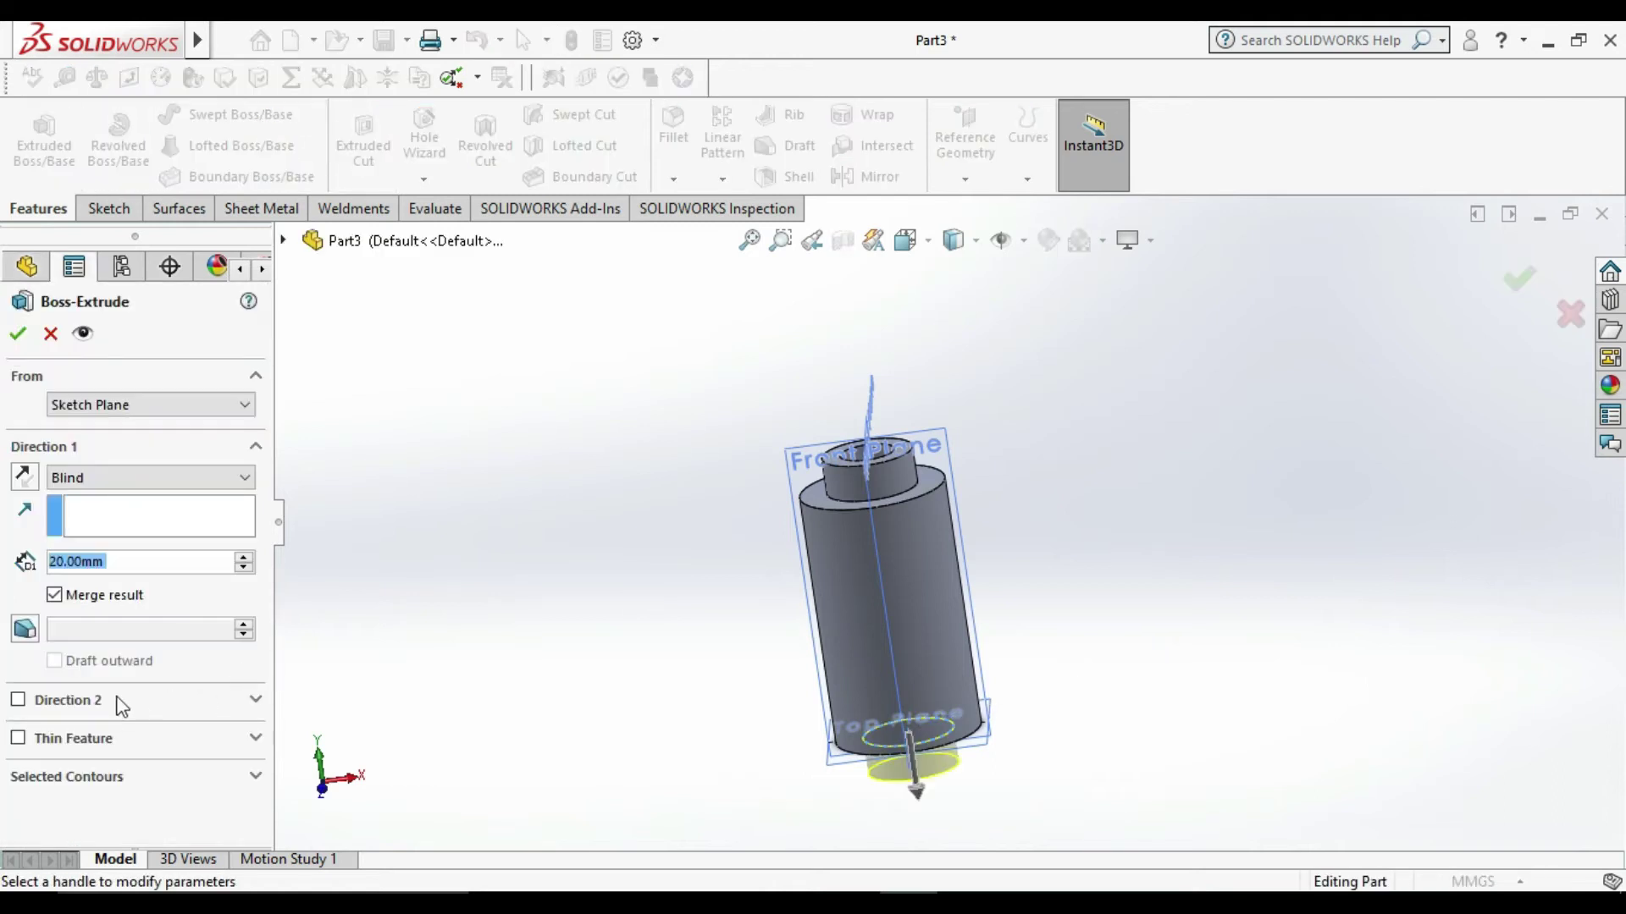
pyautogui.click(18, 336)
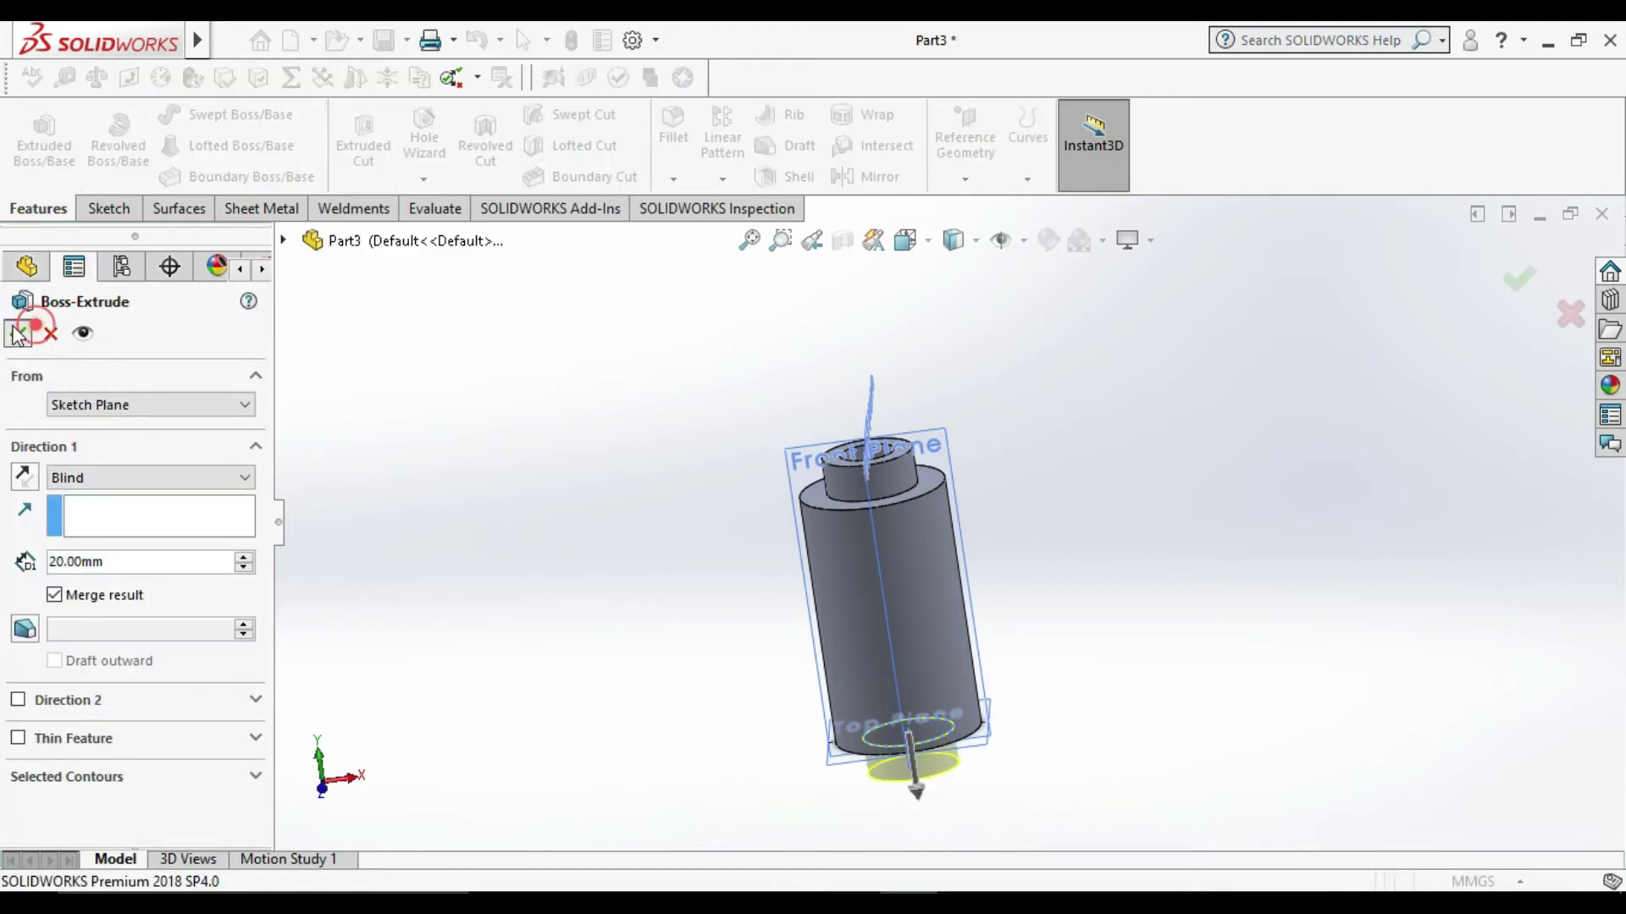
pyautogui.click(564, 547)
pyautogui.rightClick(1034, 804)
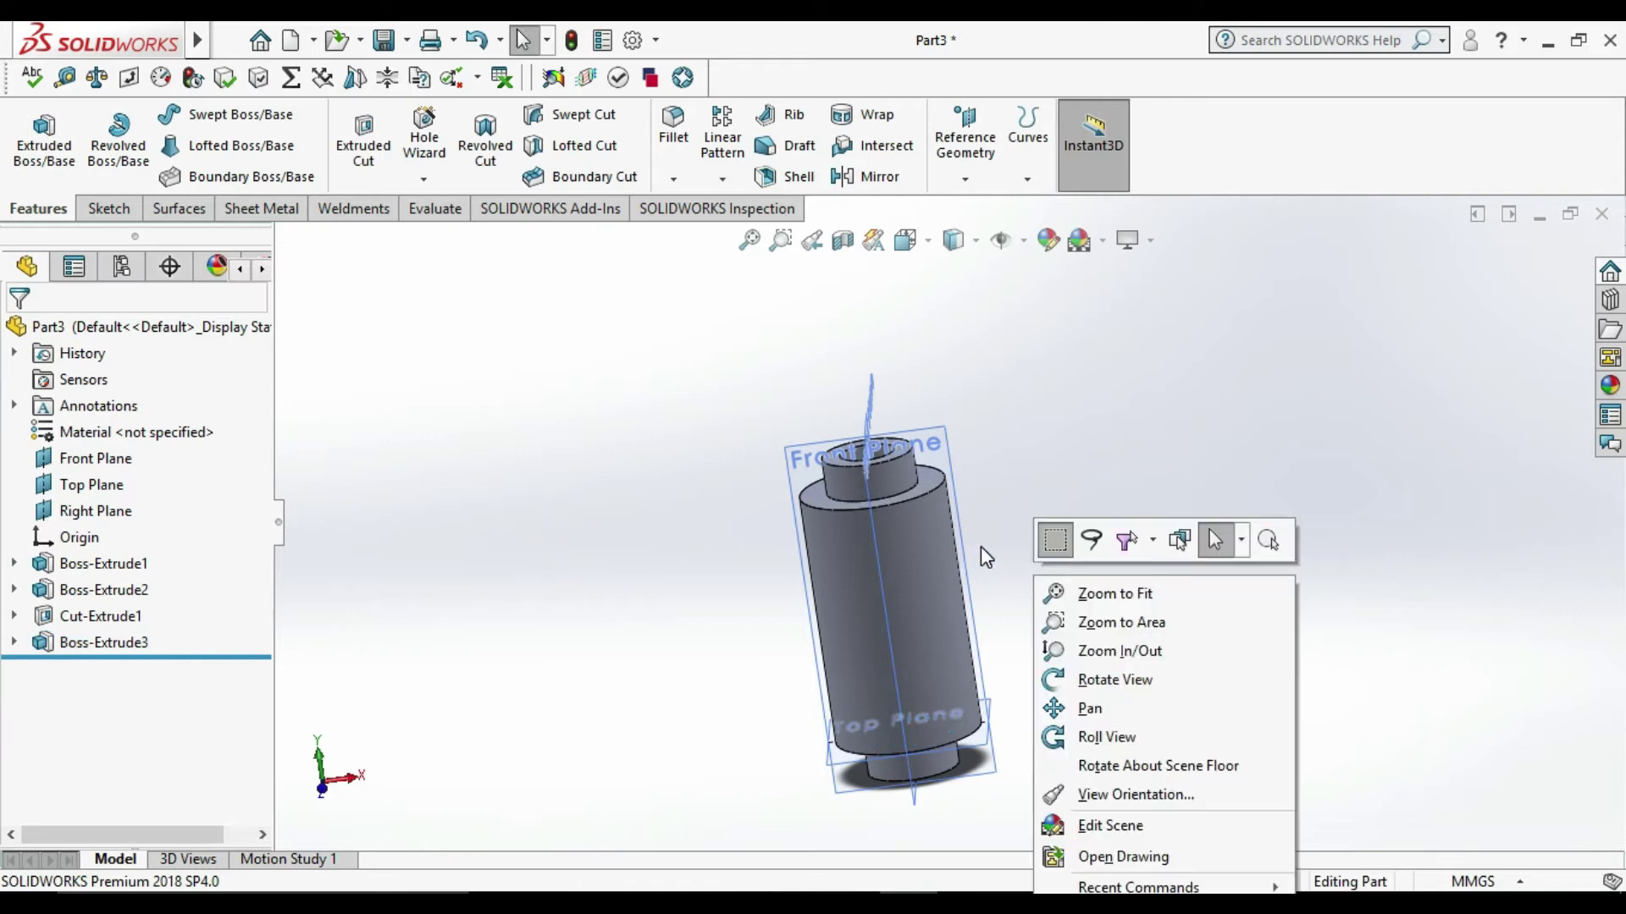
pyautogui.moveTo(980, 546); pyautogui.dragTo(25, 648, button='middle')
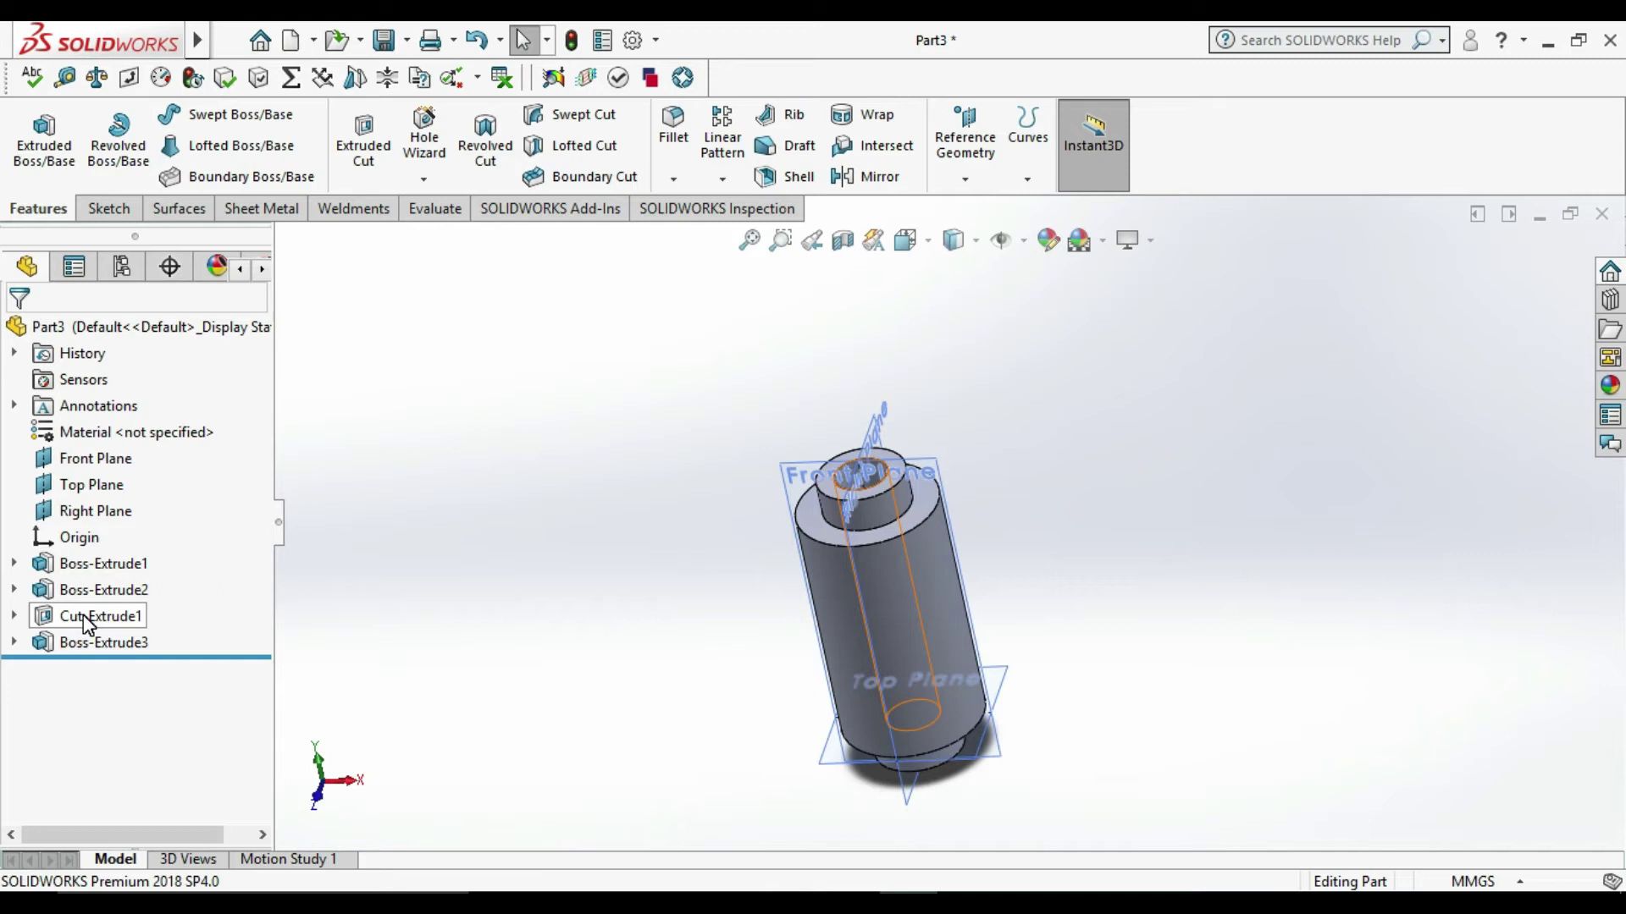
# Step: Move Cut-Extrude1 below Boss-Extrude3 so the bore passes through the new step
pyautogui.moveTo(87, 623); pyautogui.dragTo(151, 652)
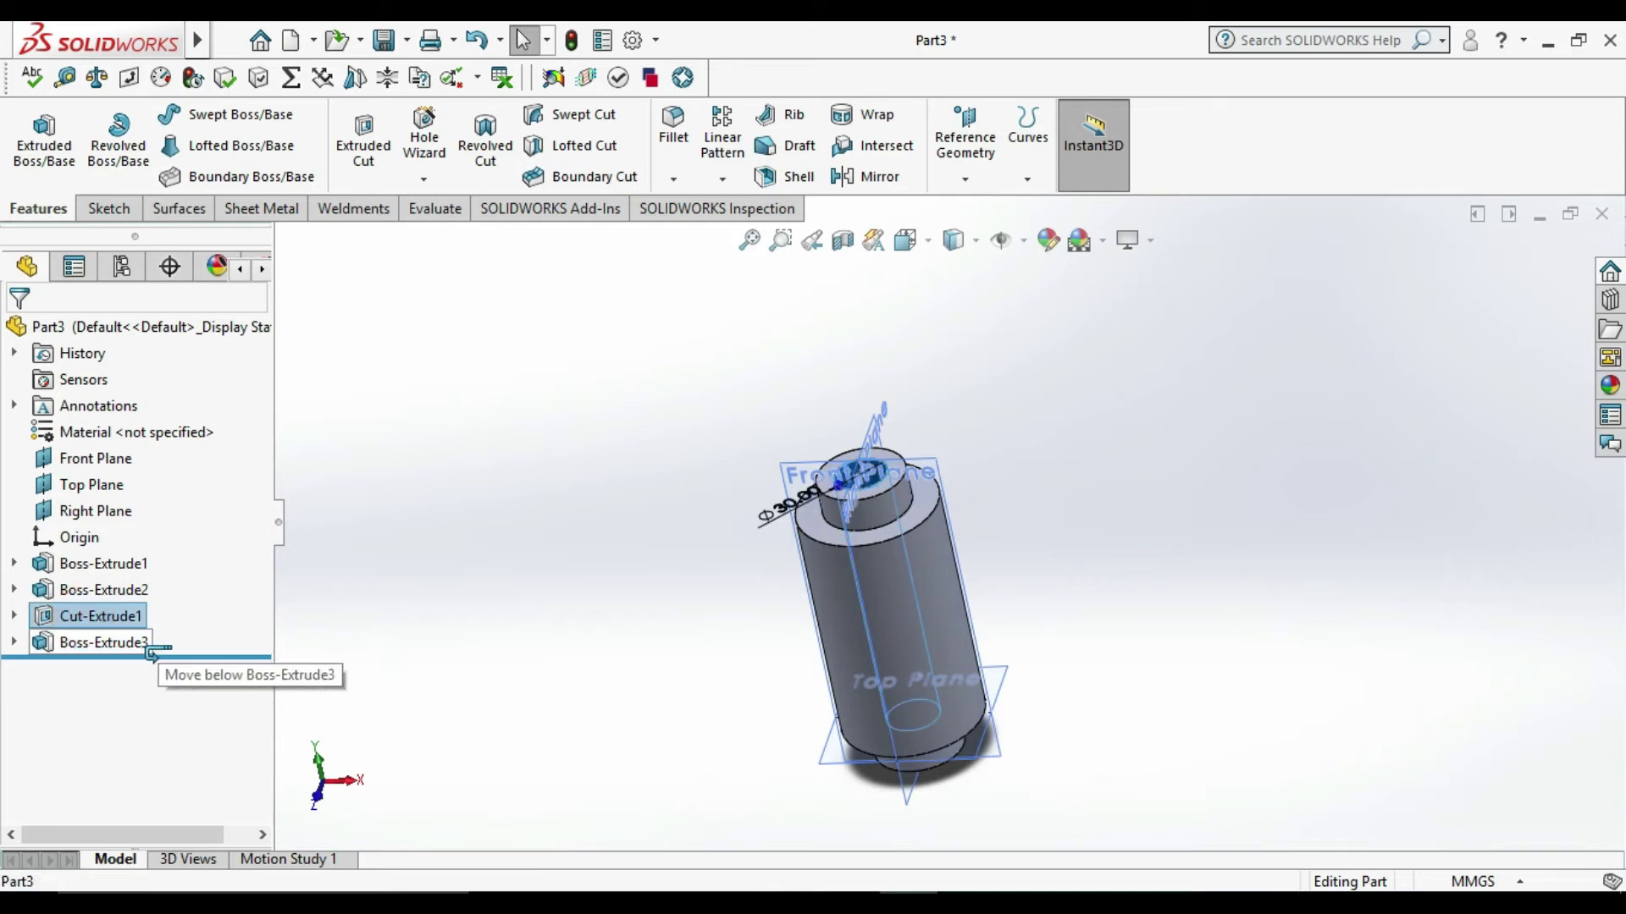
pyautogui.moveTo(151, 652); pyautogui.dragTo(152, 654)
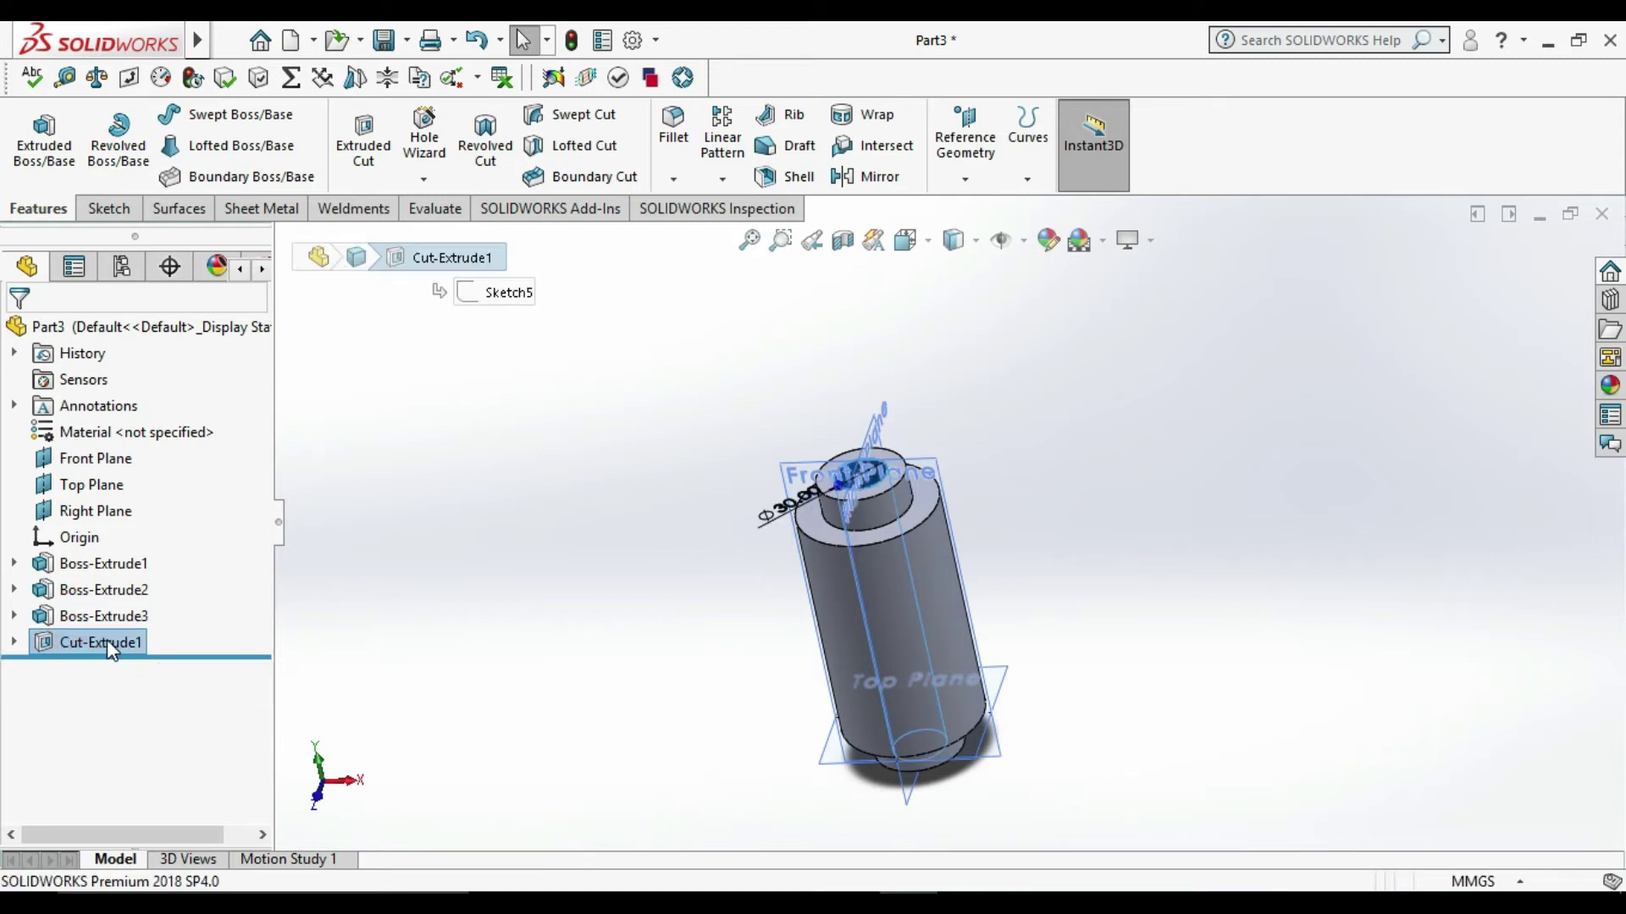
pyautogui.moveTo(859, 782); pyautogui.dragTo(765, 588, button='middle')
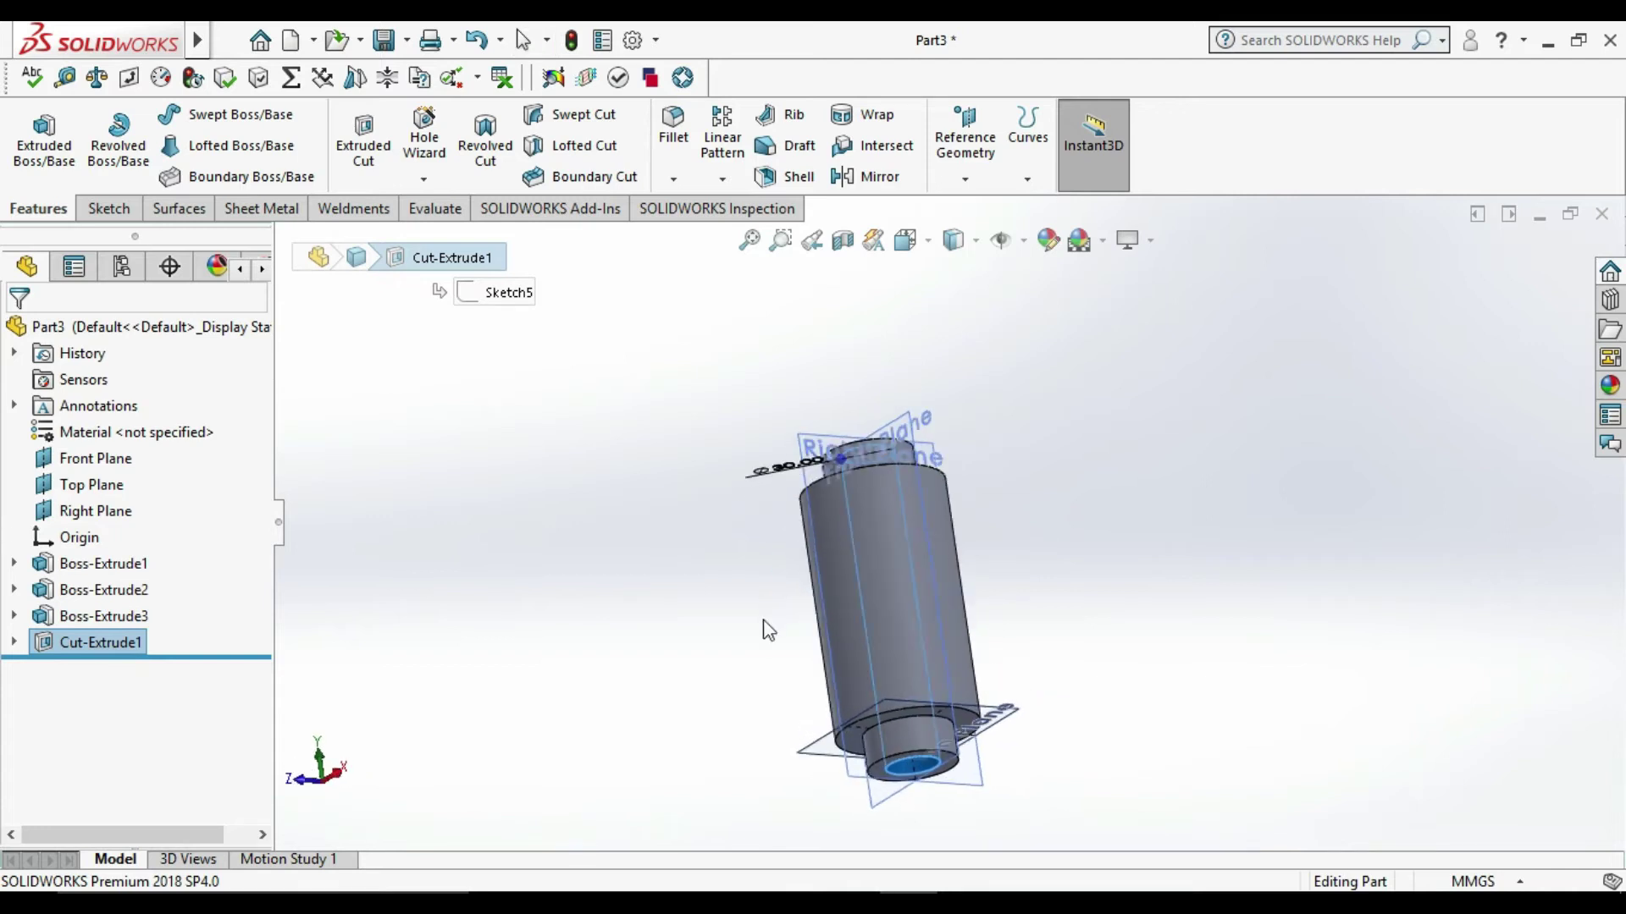
pyautogui.click(678, 623)
pyautogui.moveTo(765, 611); pyautogui.dragTo(693, 491, button='middle')
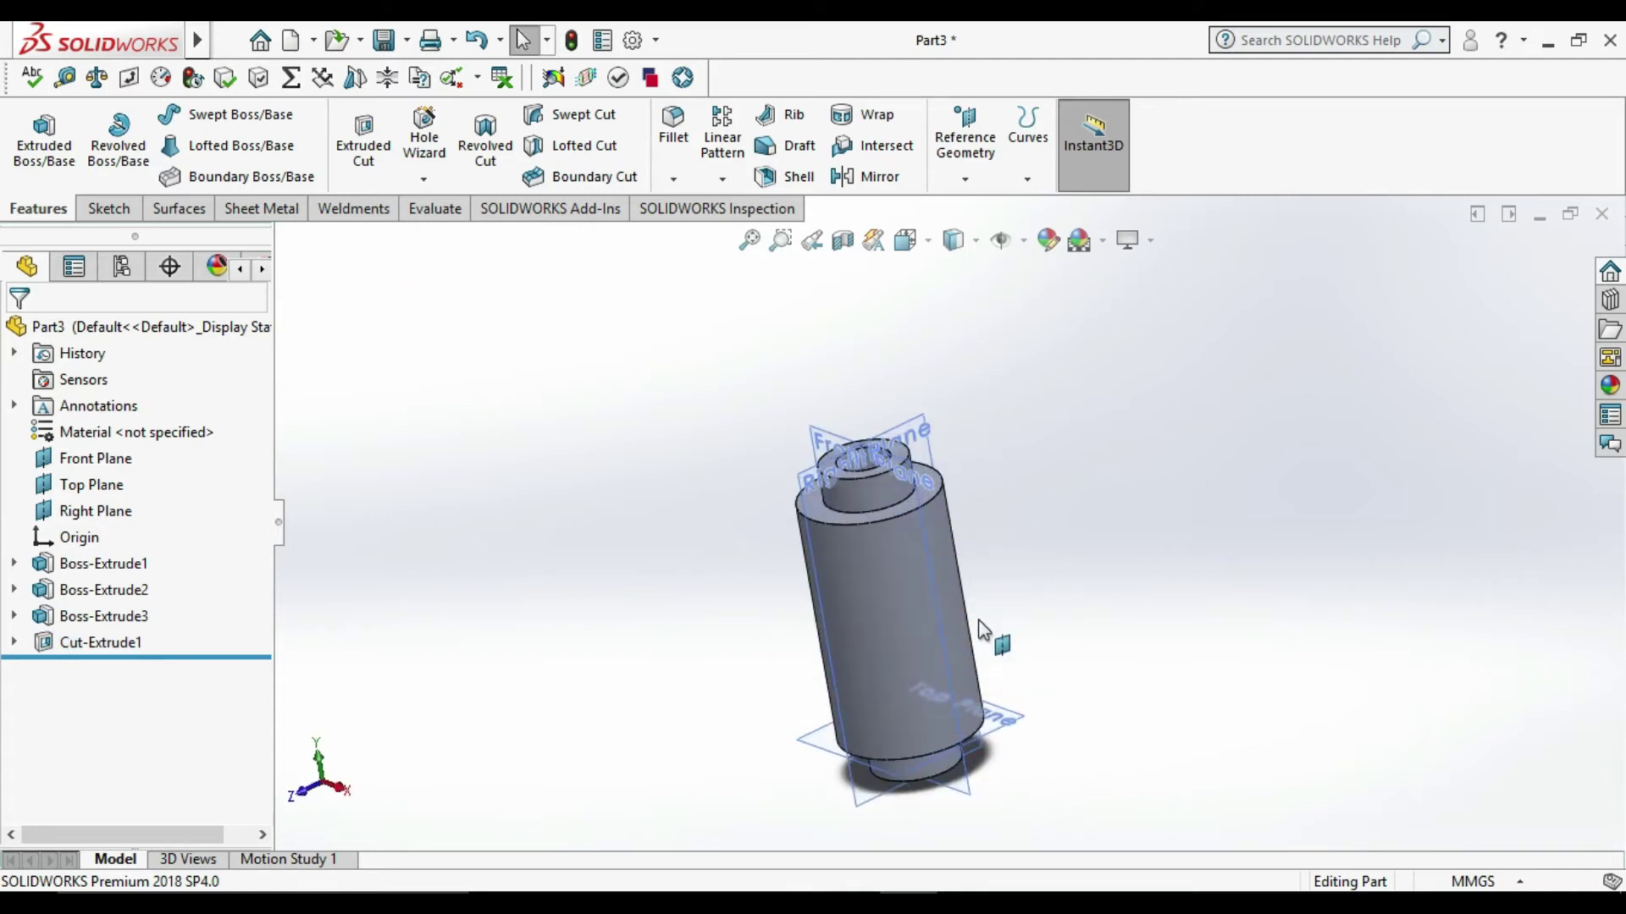
# Step: Cancel the Save As window and recheck the dimensioned reference drawing
pyautogui.click(386, 42)
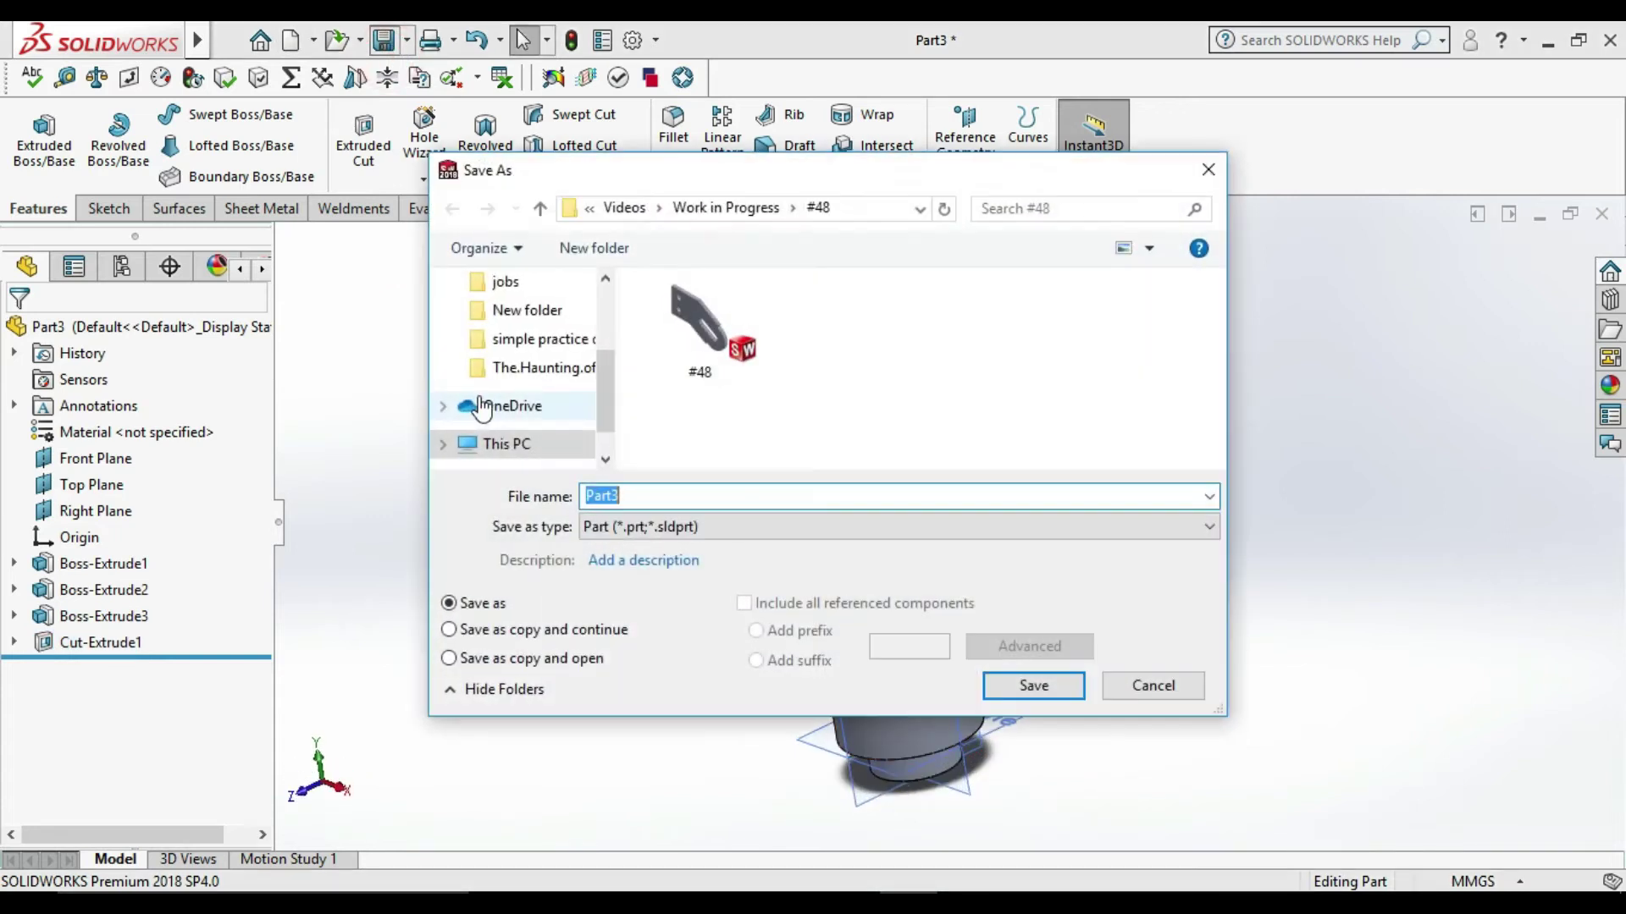
pyautogui.click(1209, 169)
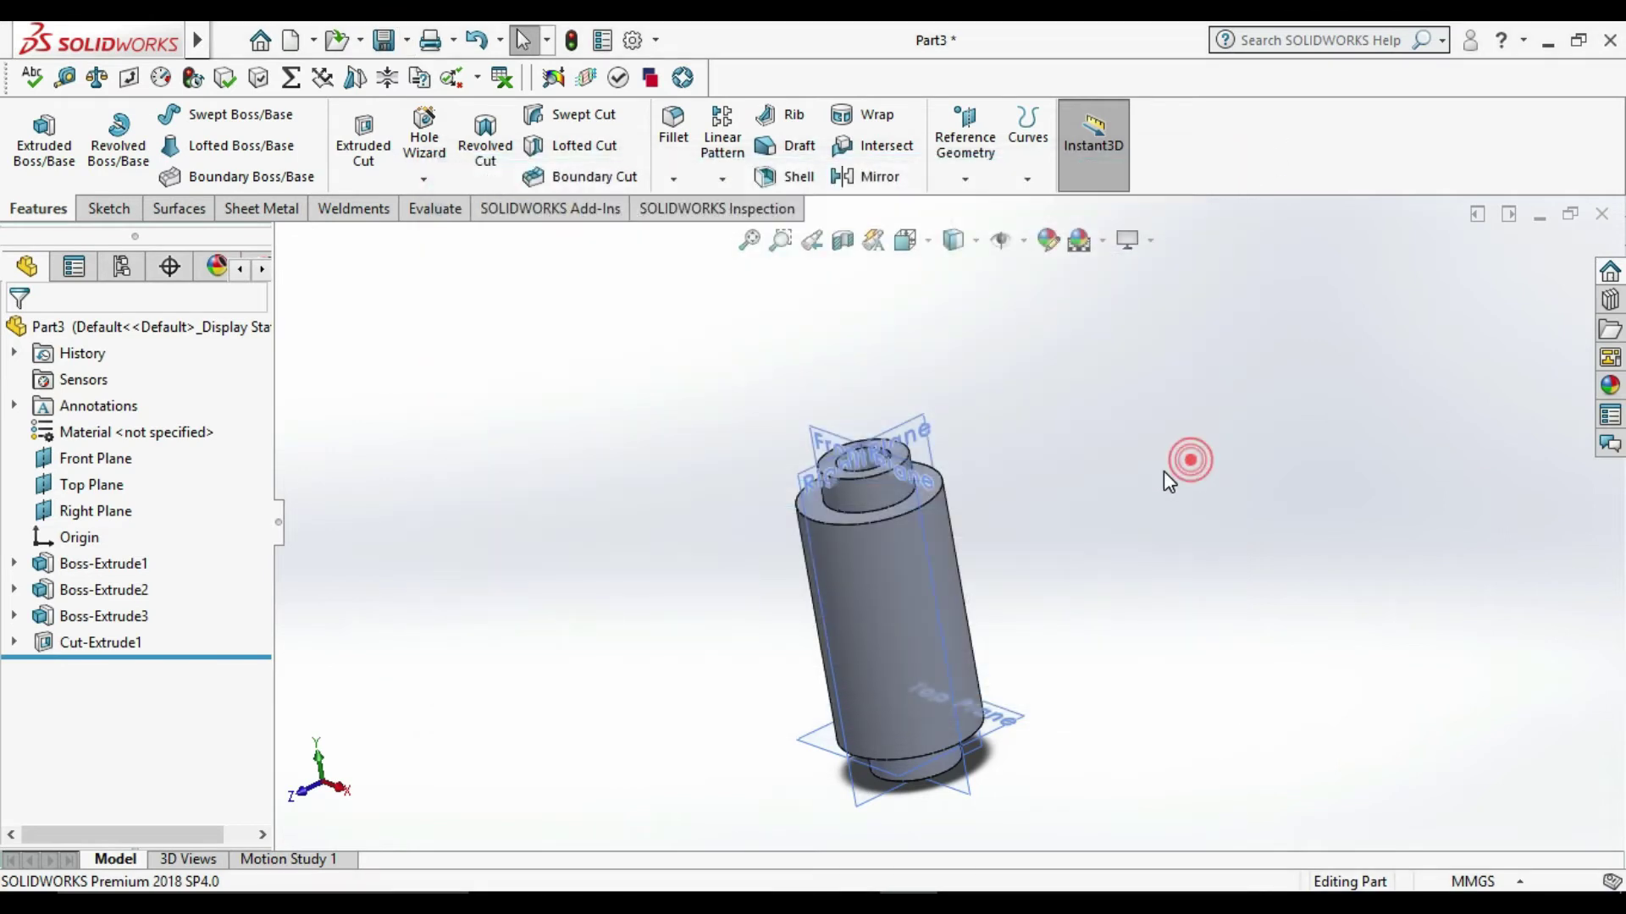
pyautogui.scroll(-2, 999, 639)
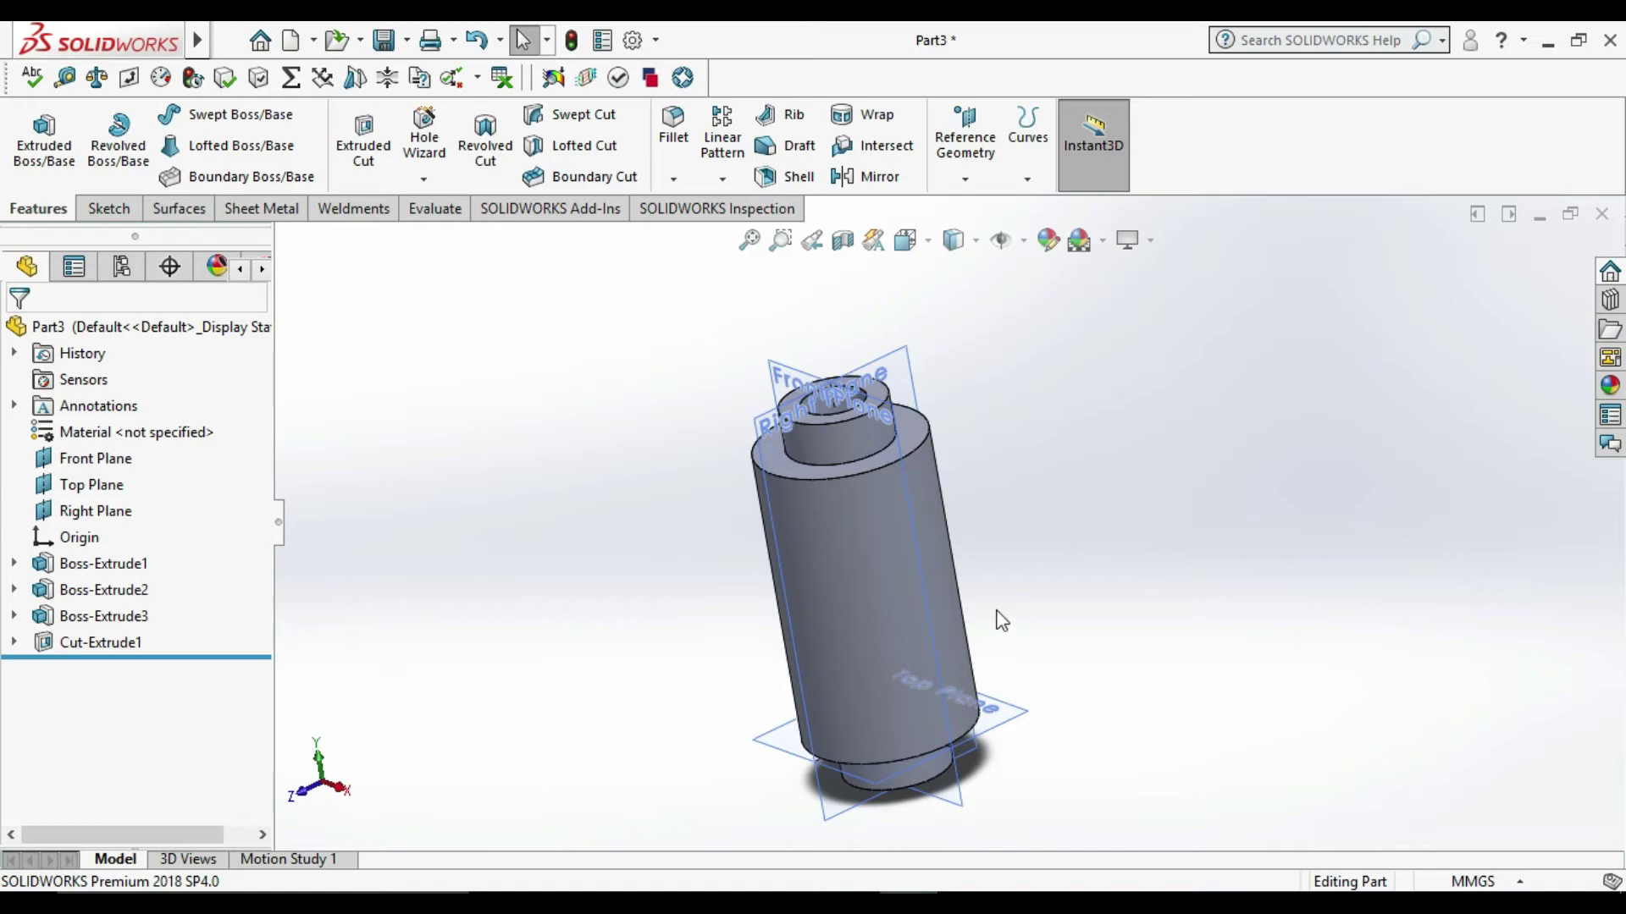
pyautogui.hotkey('alt', 'Tab')
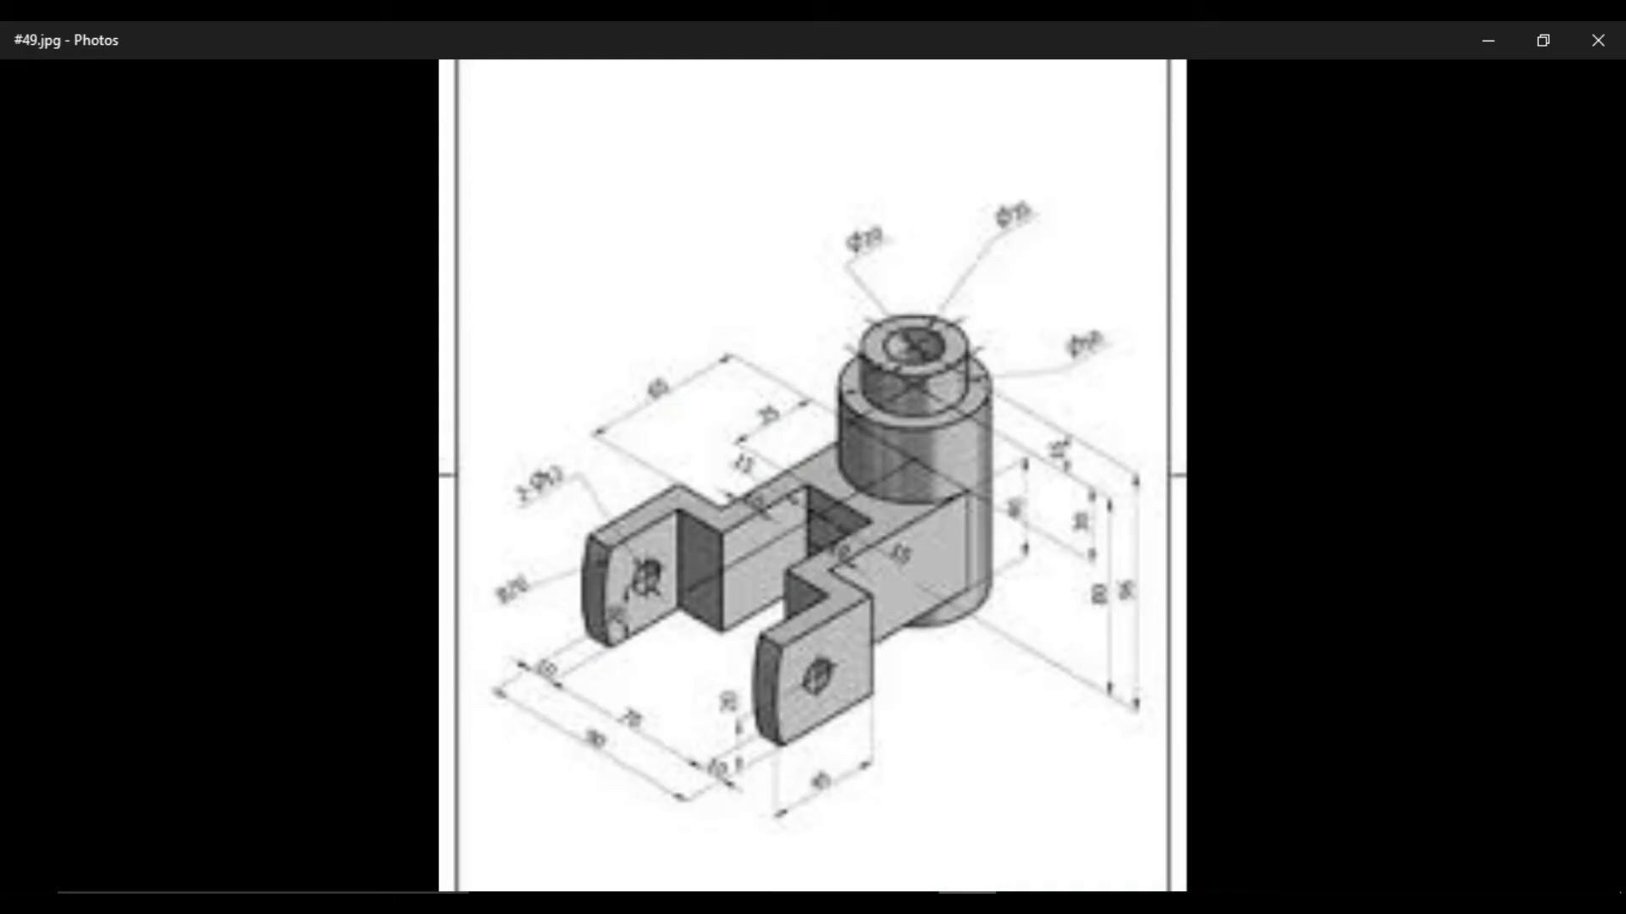
pyautogui.hotkey('alt', 'Tab')
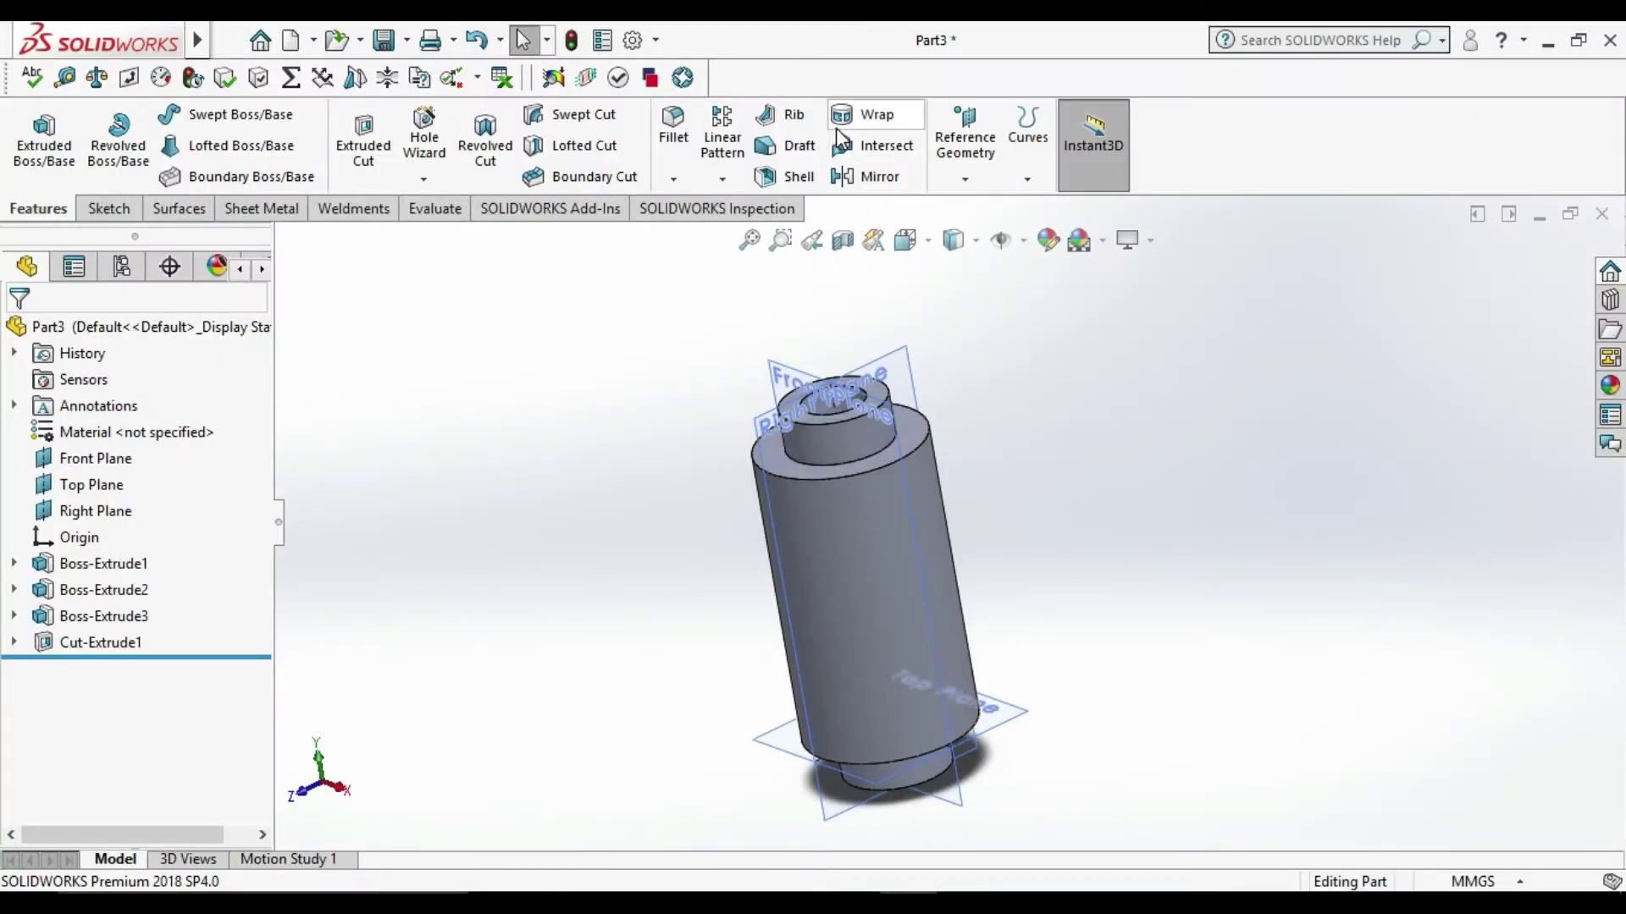
# Step: Create Plane1 offset 70 mm from the Top Plane
pyautogui.click(966, 181)
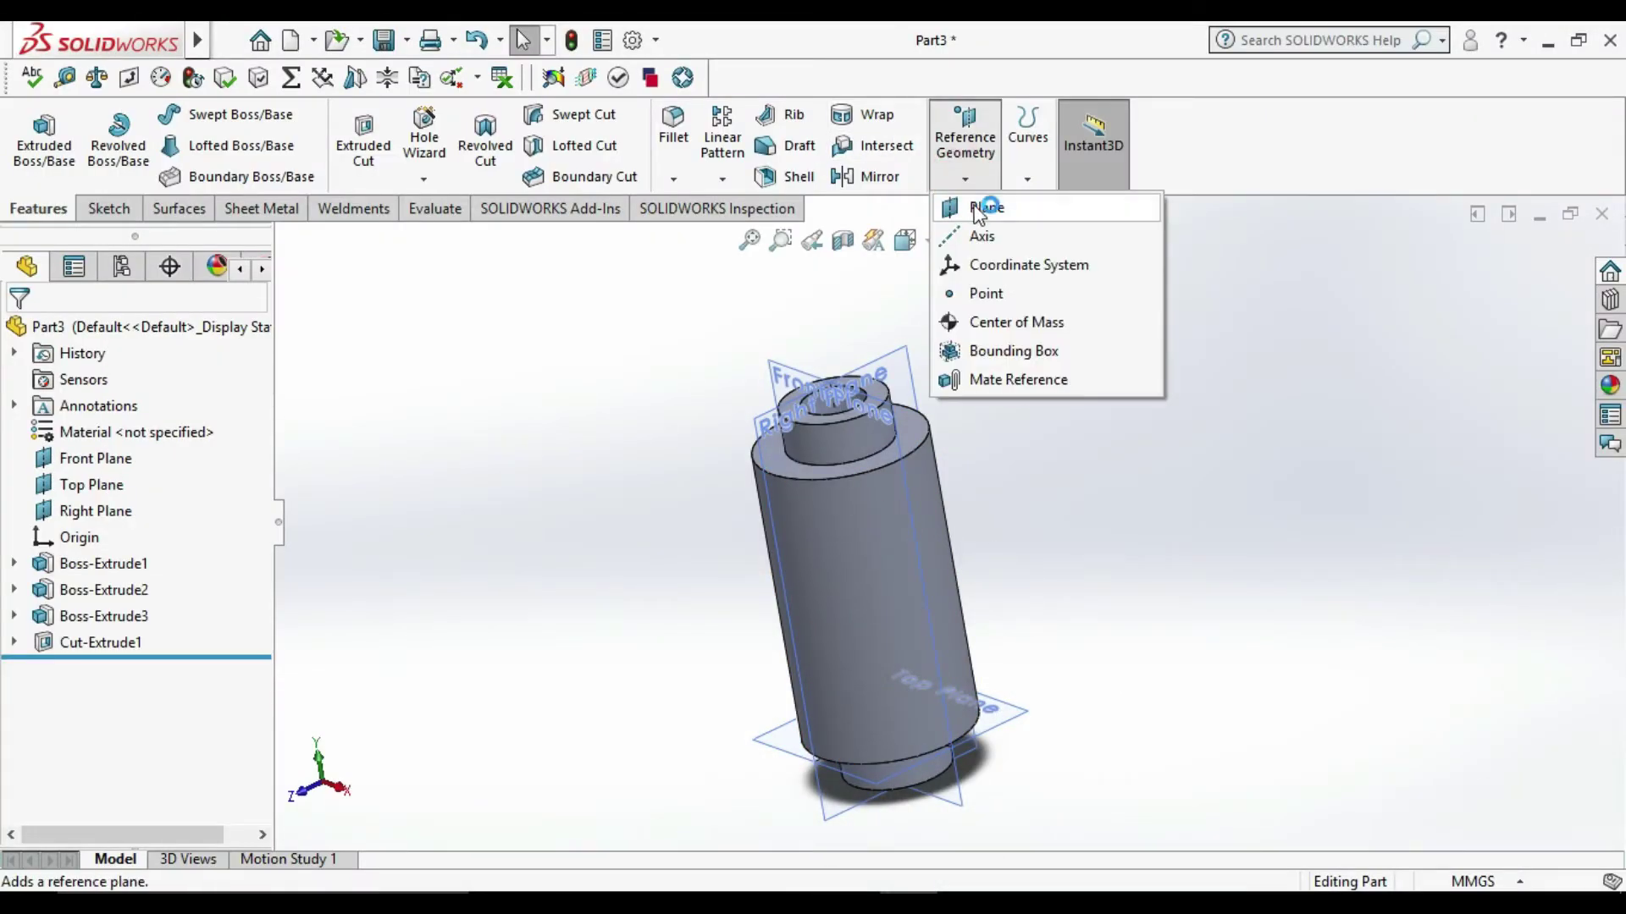
pyautogui.click(973, 205)
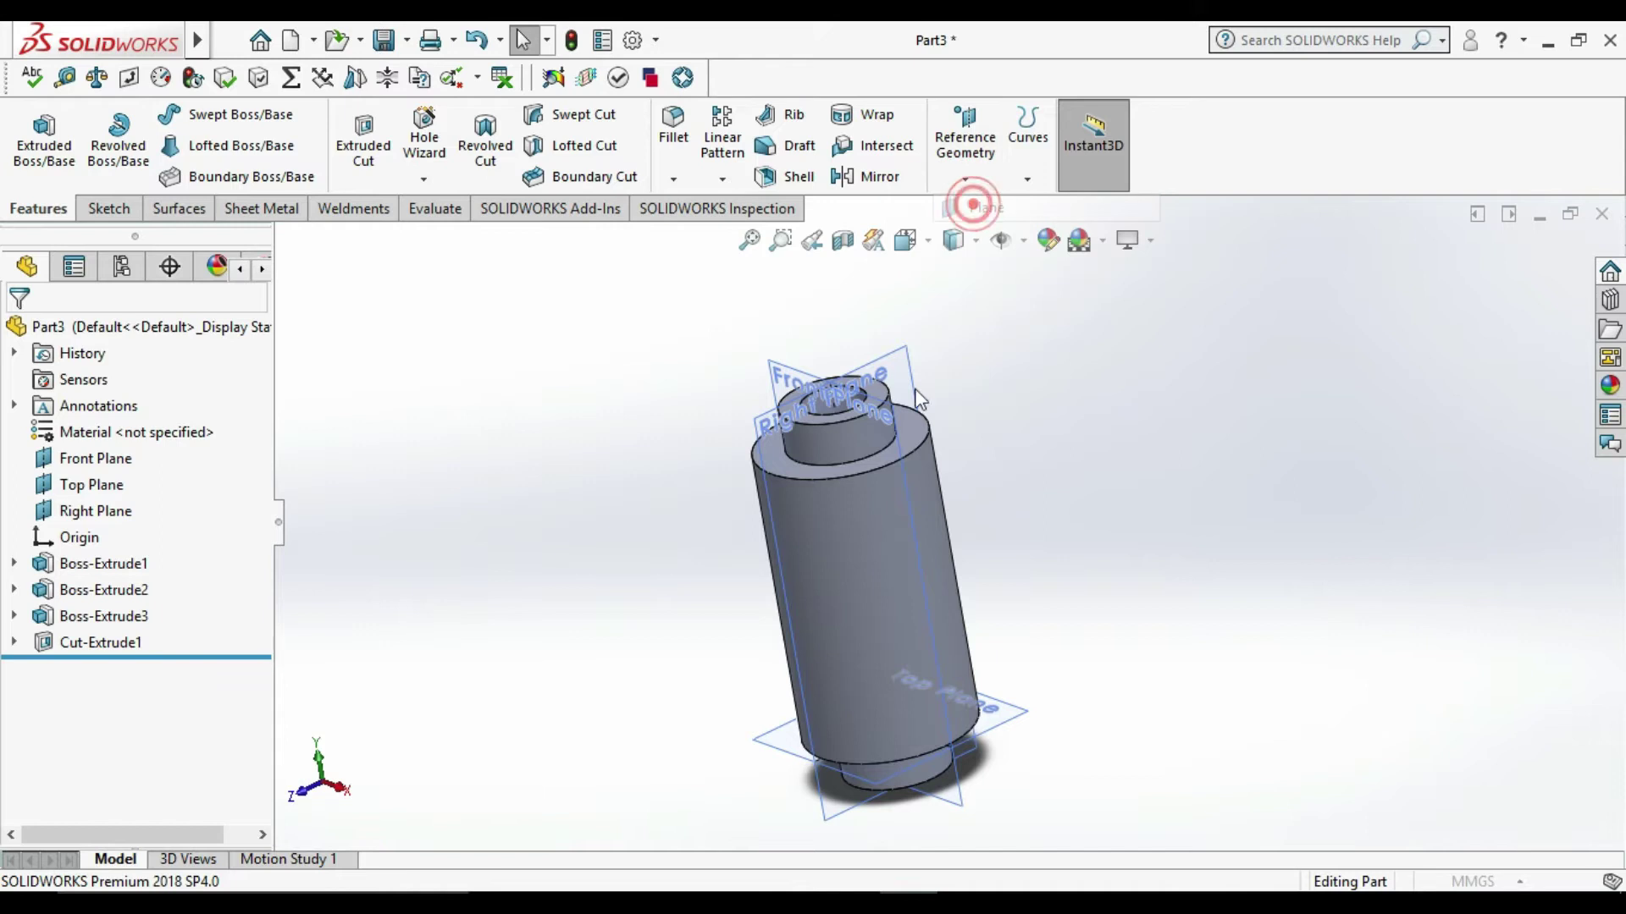
pyautogui.click(1016, 726)
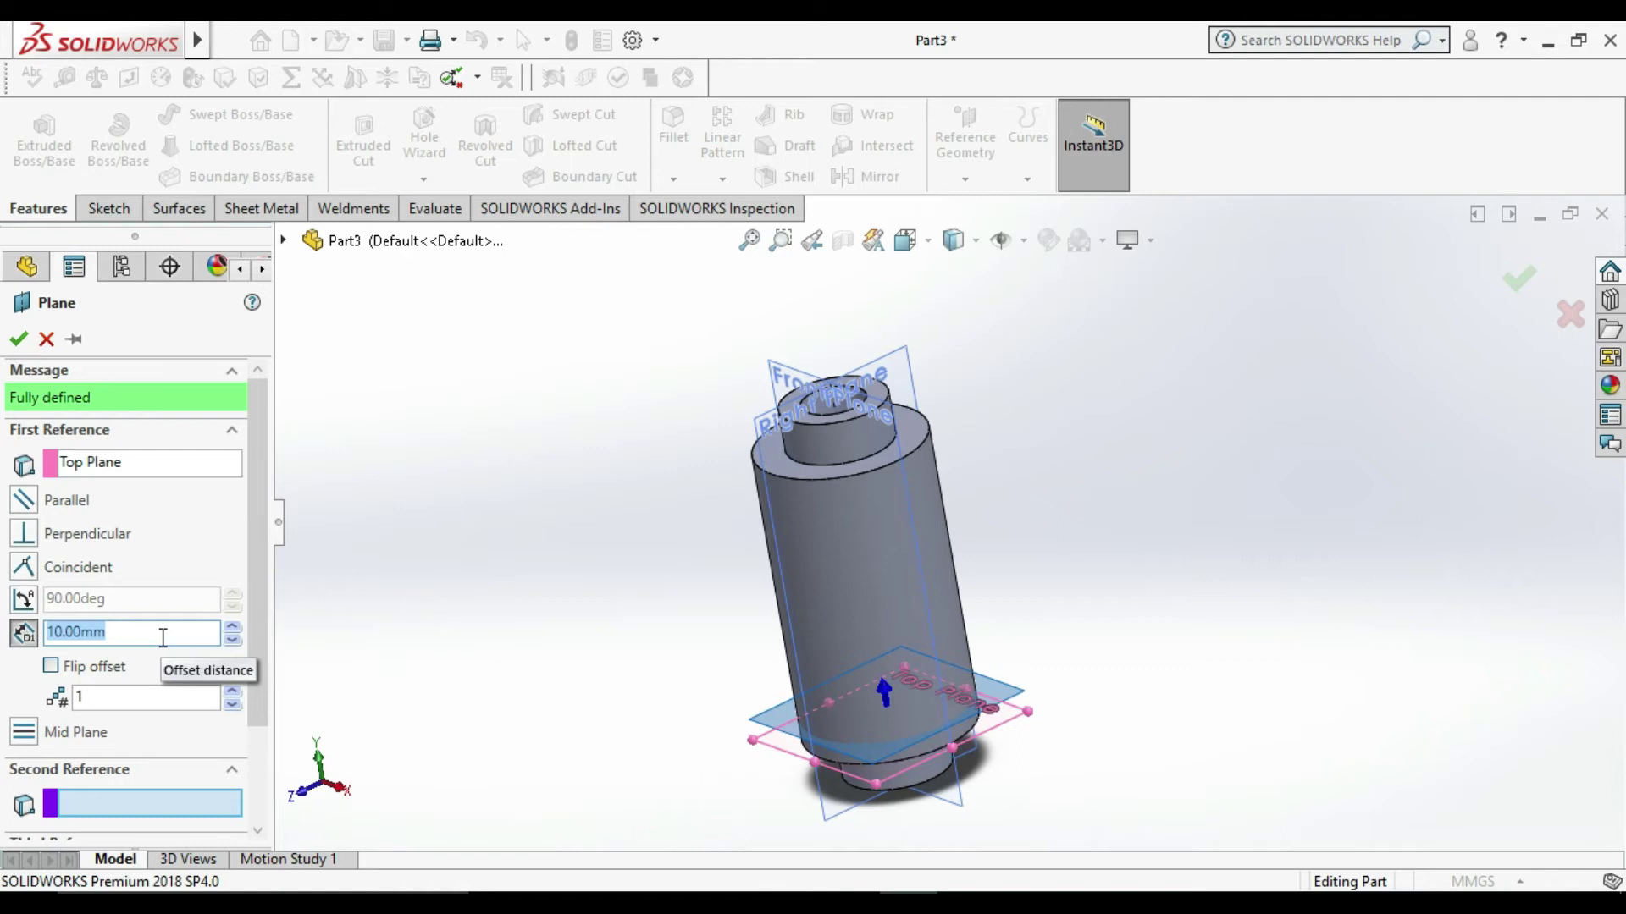
pyautogui.write('70')
pyautogui.press('Return')
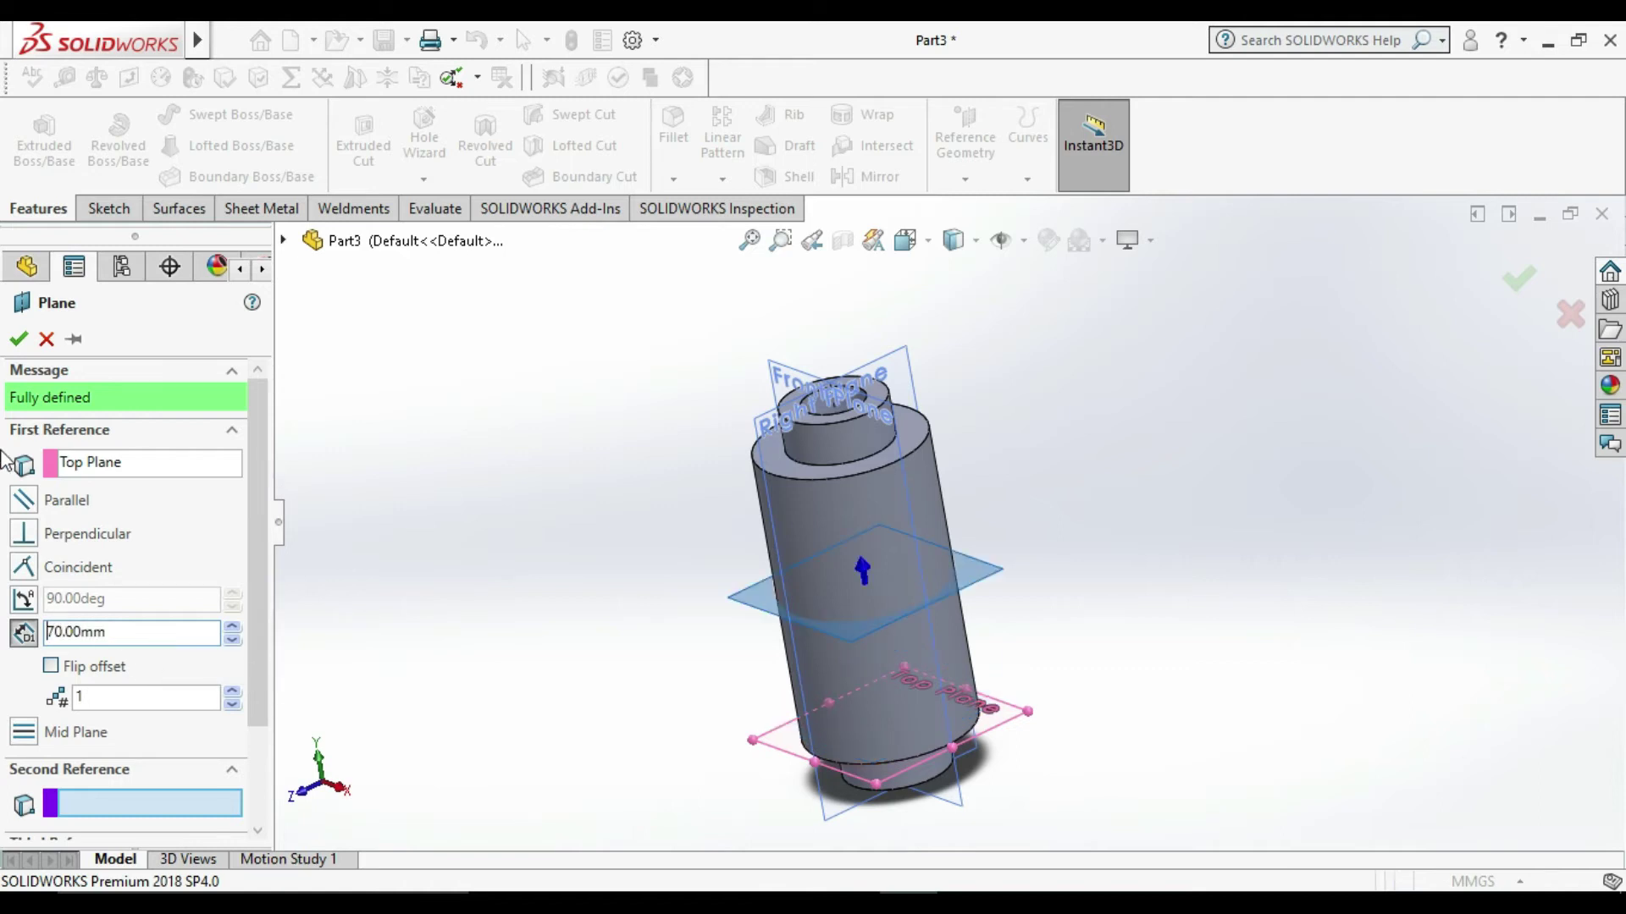
pyautogui.click(18, 339)
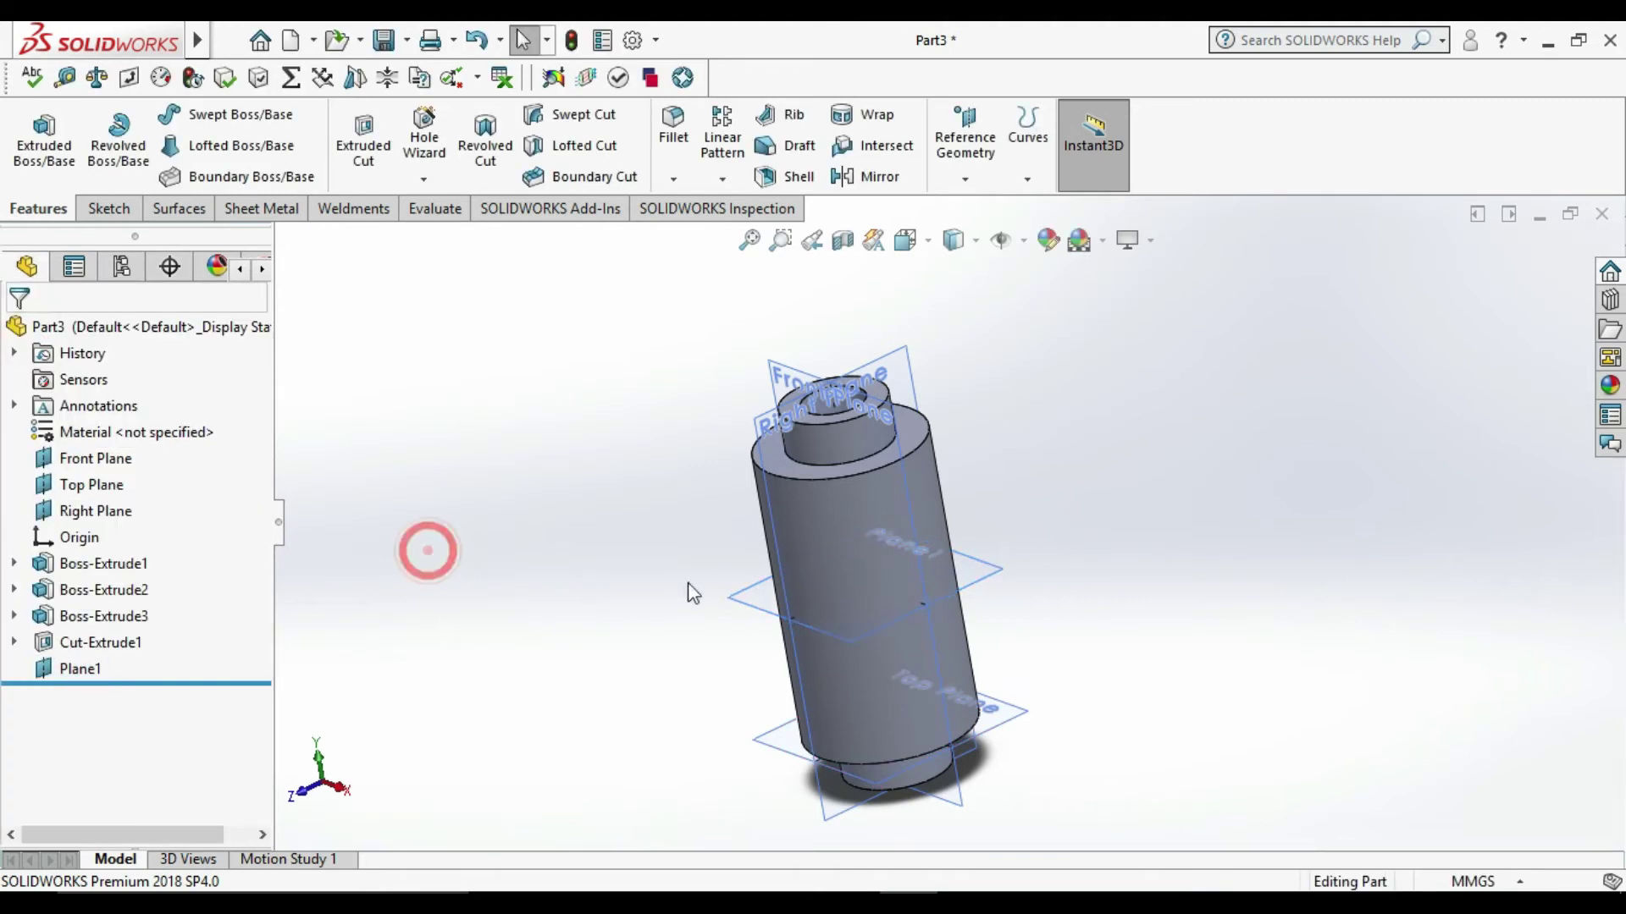
pyautogui.rightClick(750, 589)
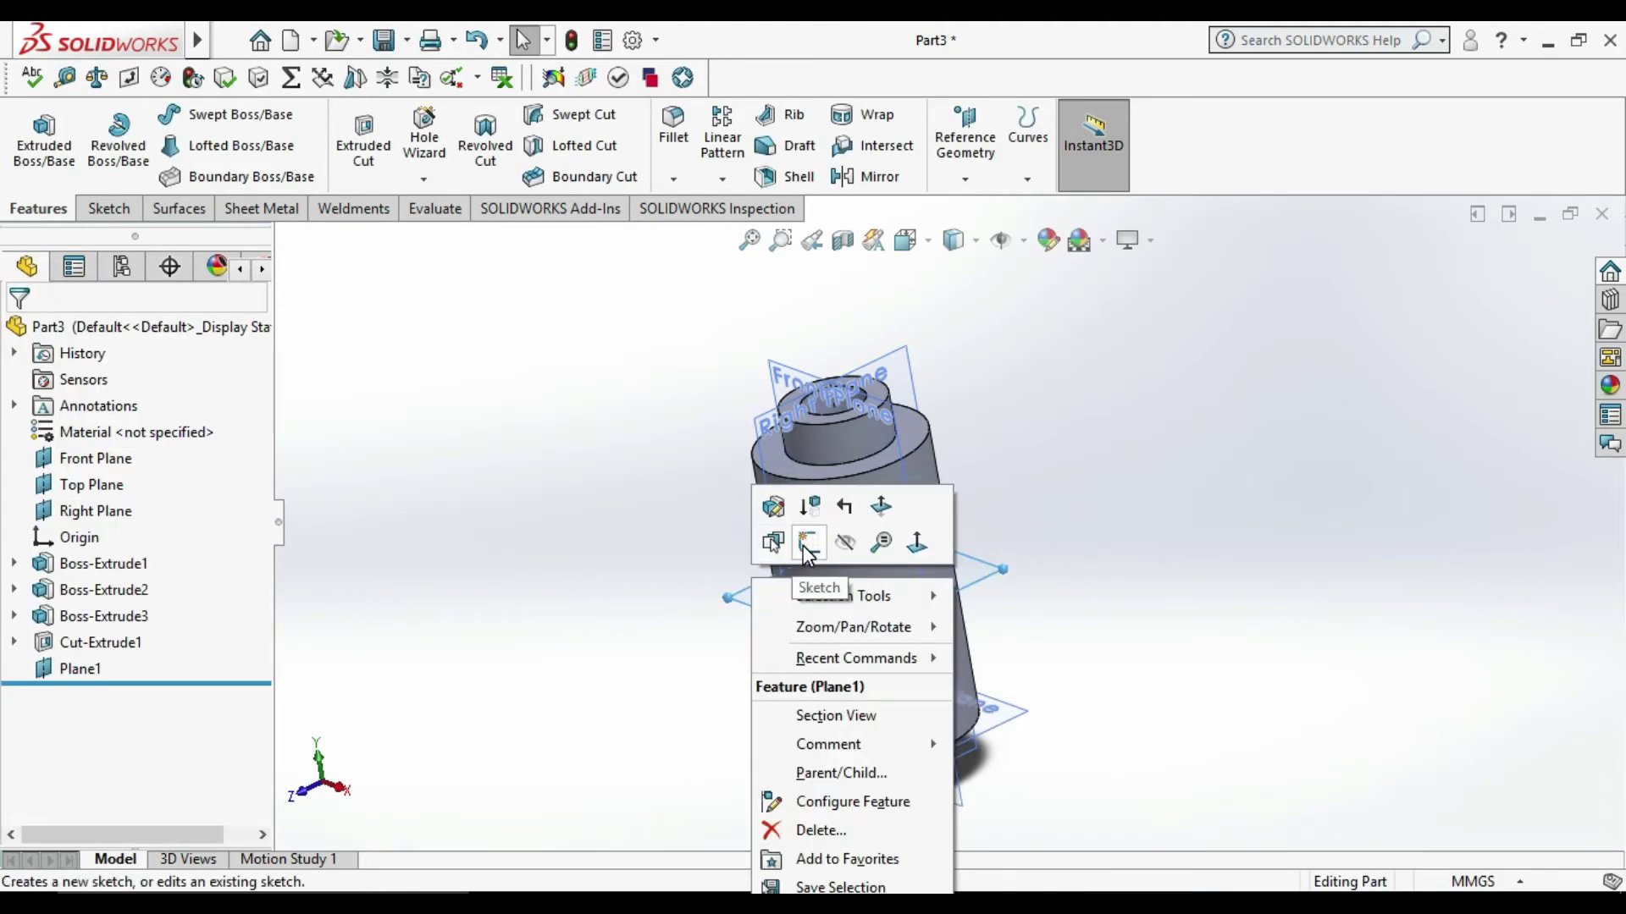
# Step: Start a sketch on Plane1 and view it face-on
pyautogui.click(803, 545)
pyautogui.click(1333, 677)
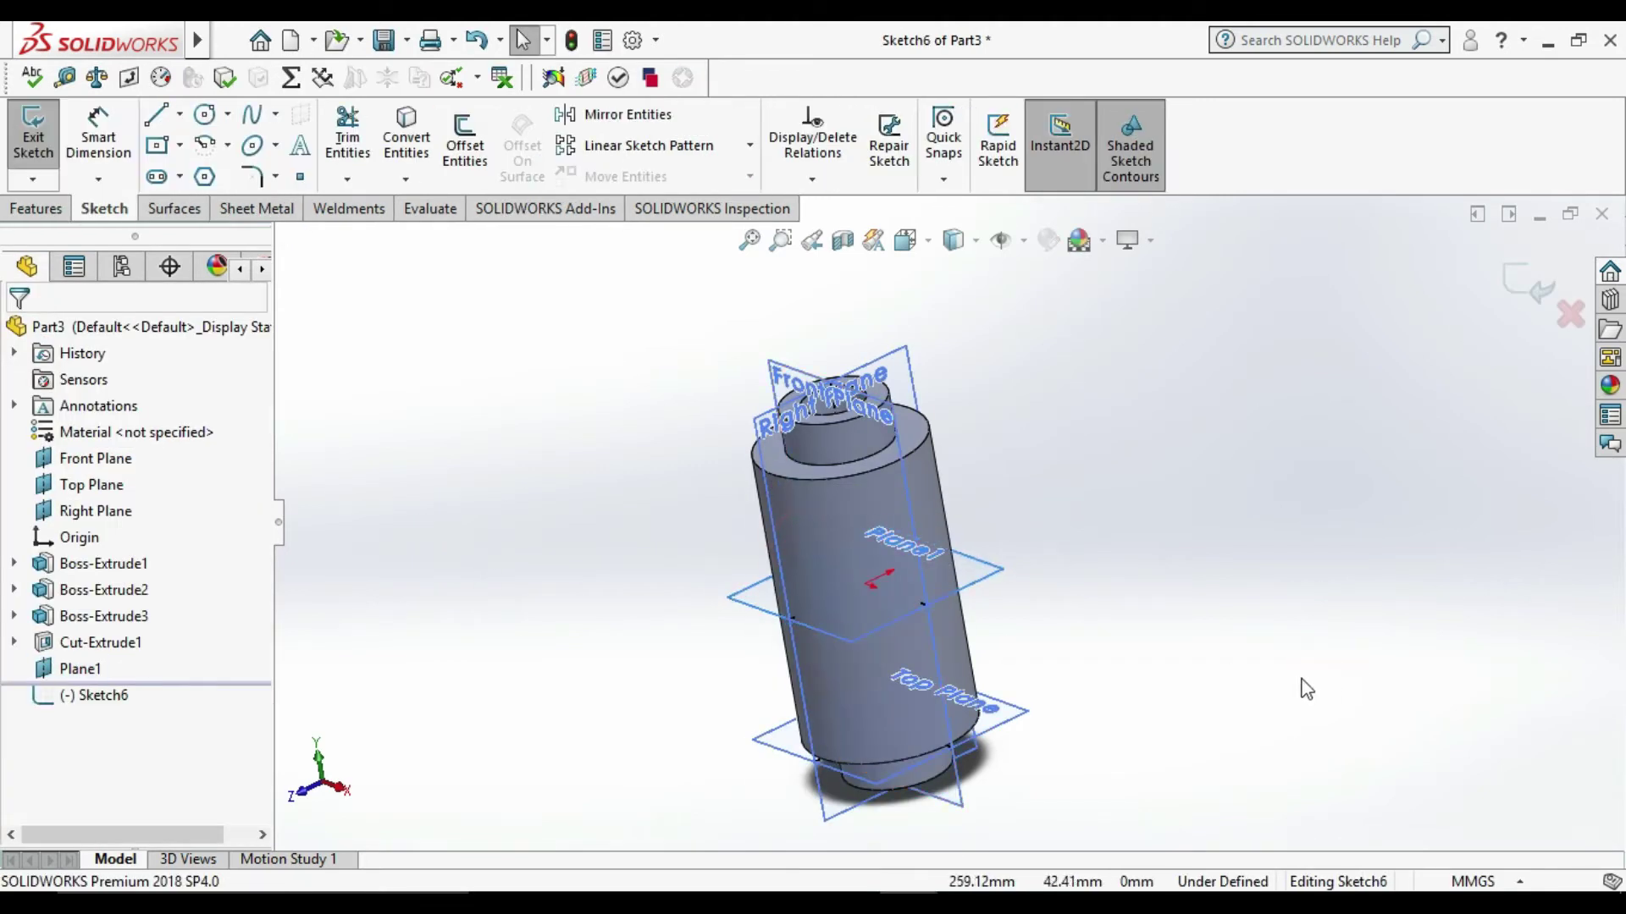
pyautogui.hotkey('ctrl', '8')
pyautogui.scroll(2, 1043, 720)
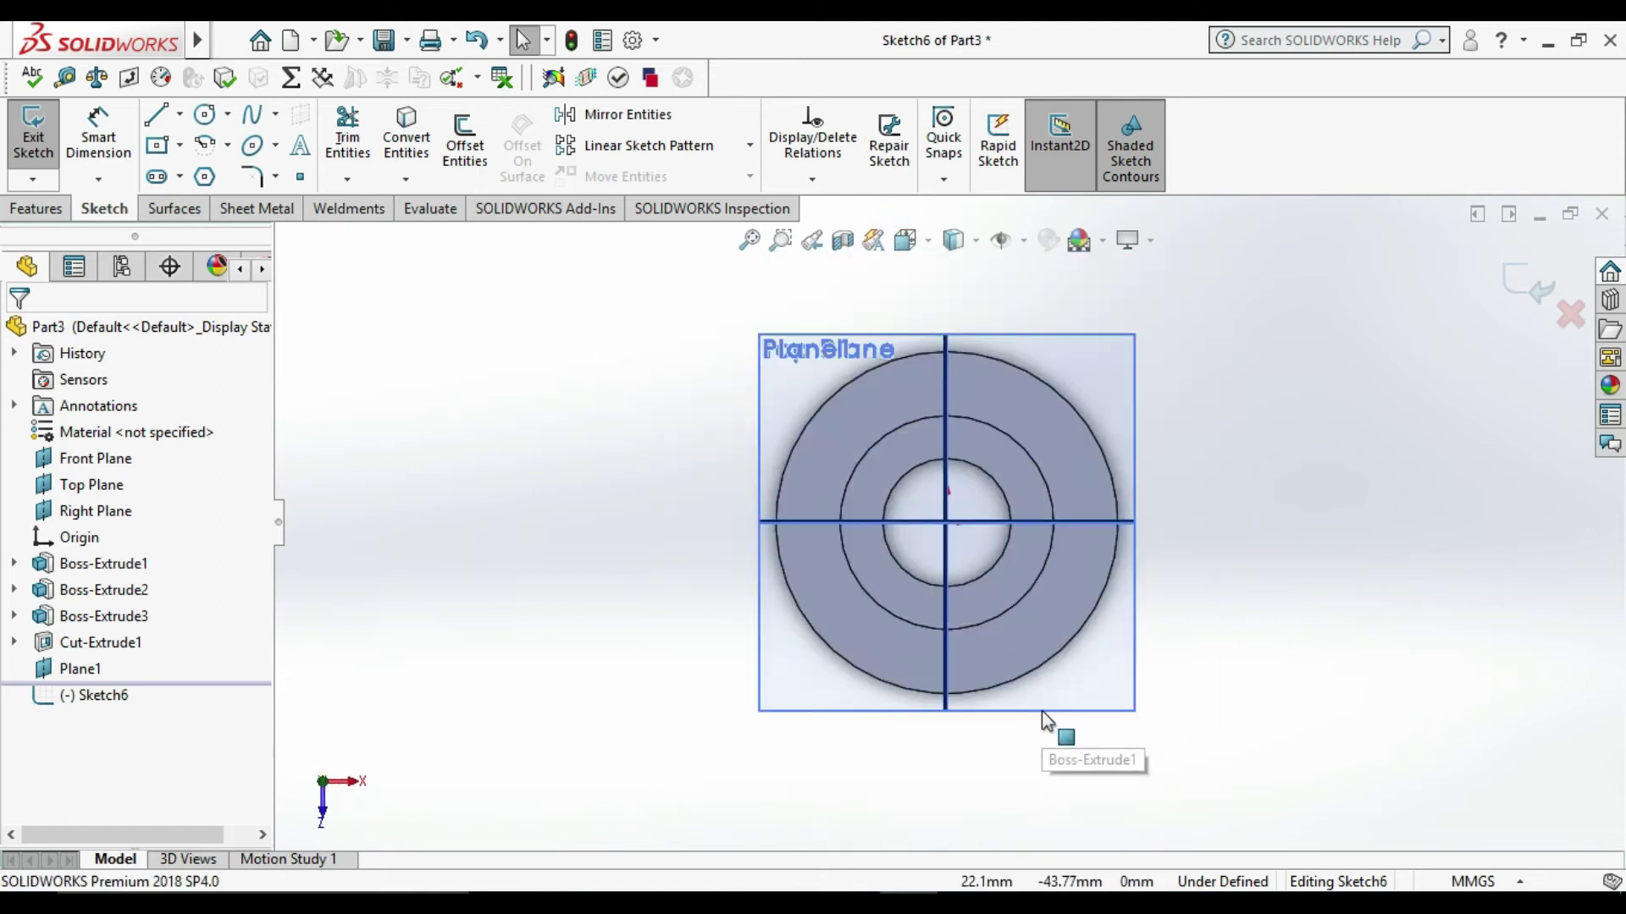
pyautogui.scroll(1, 1059, 677)
pyautogui.scroll(-1, 1080, 651)
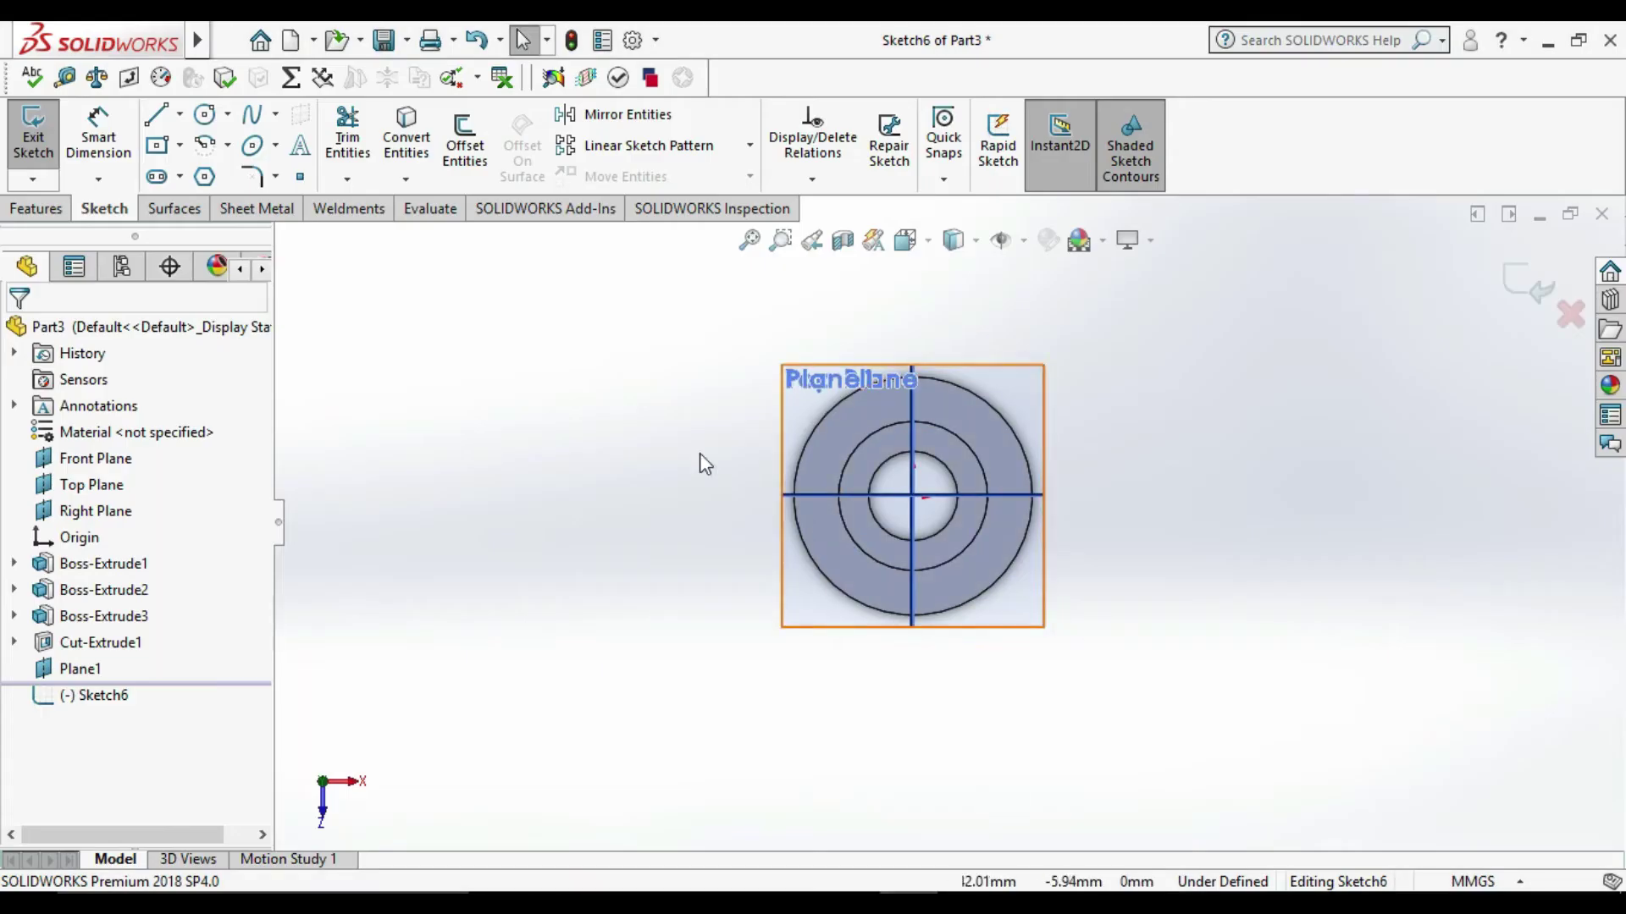
# Step: Draw a 50 mm horizontal line leftward from the top of the outer circle
pyautogui.click(155, 118)
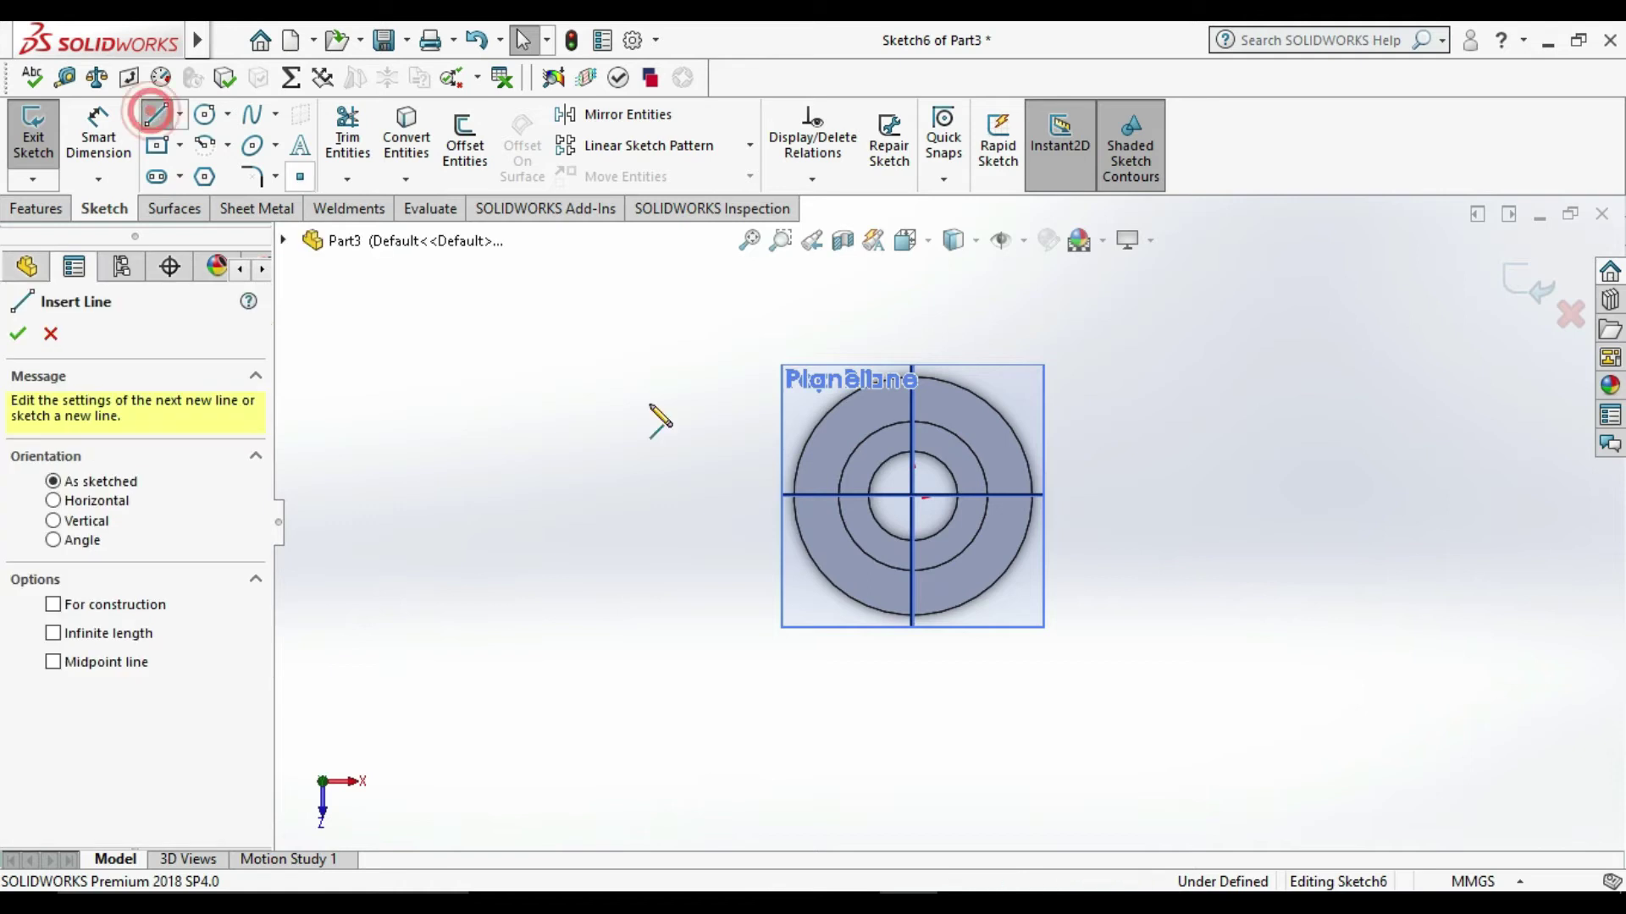
pyautogui.click(913, 376)
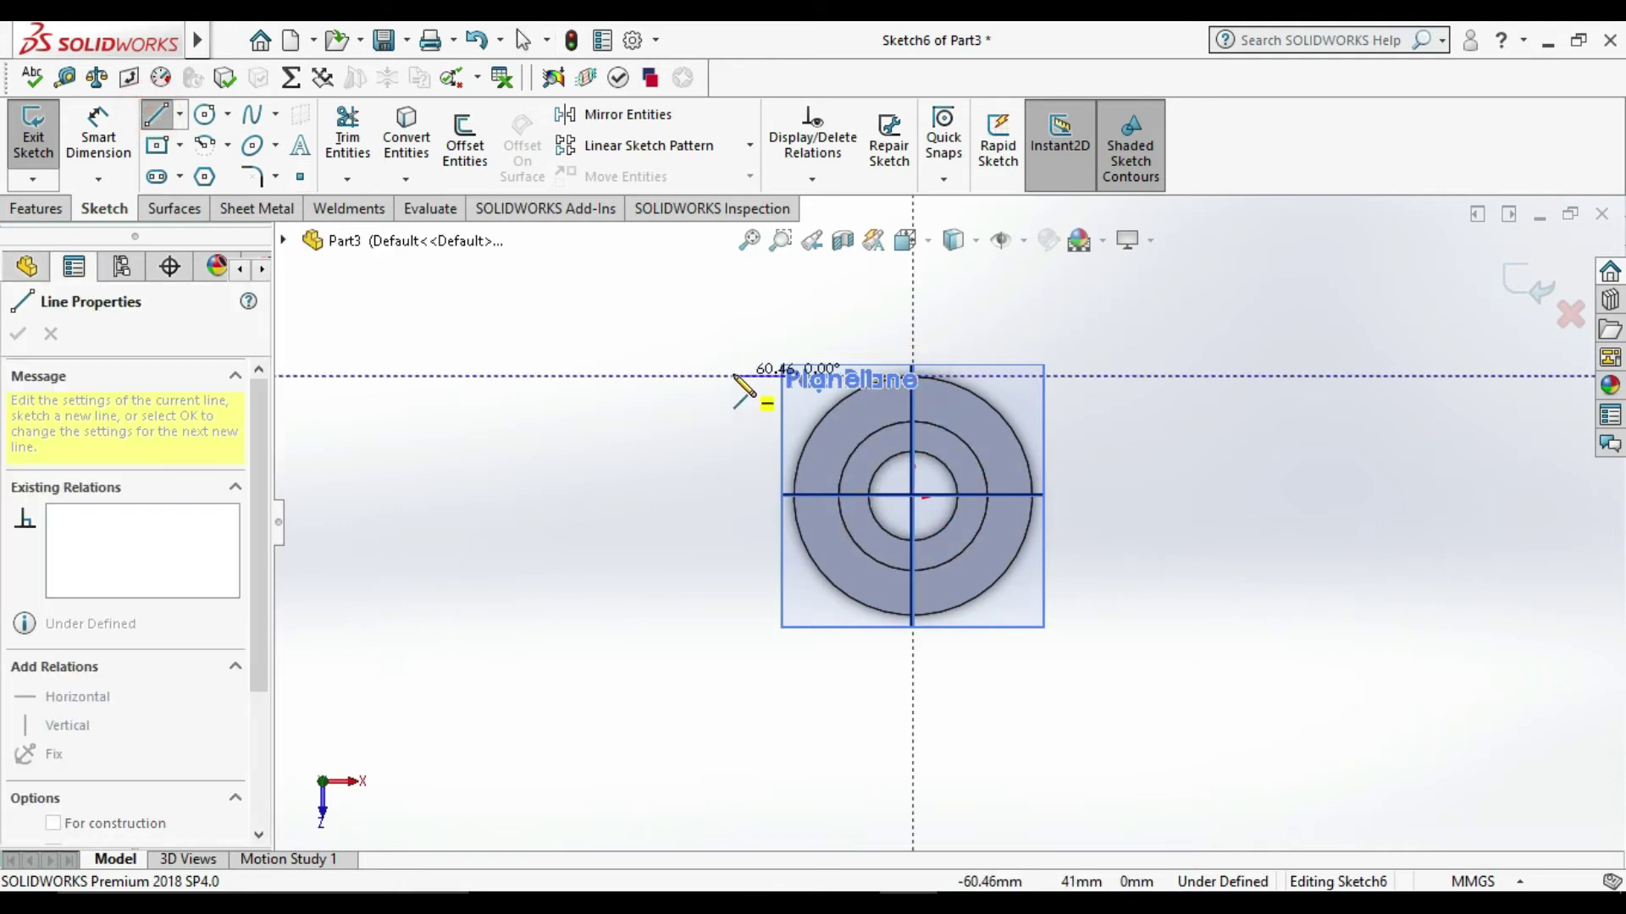
pyautogui.click(733, 376)
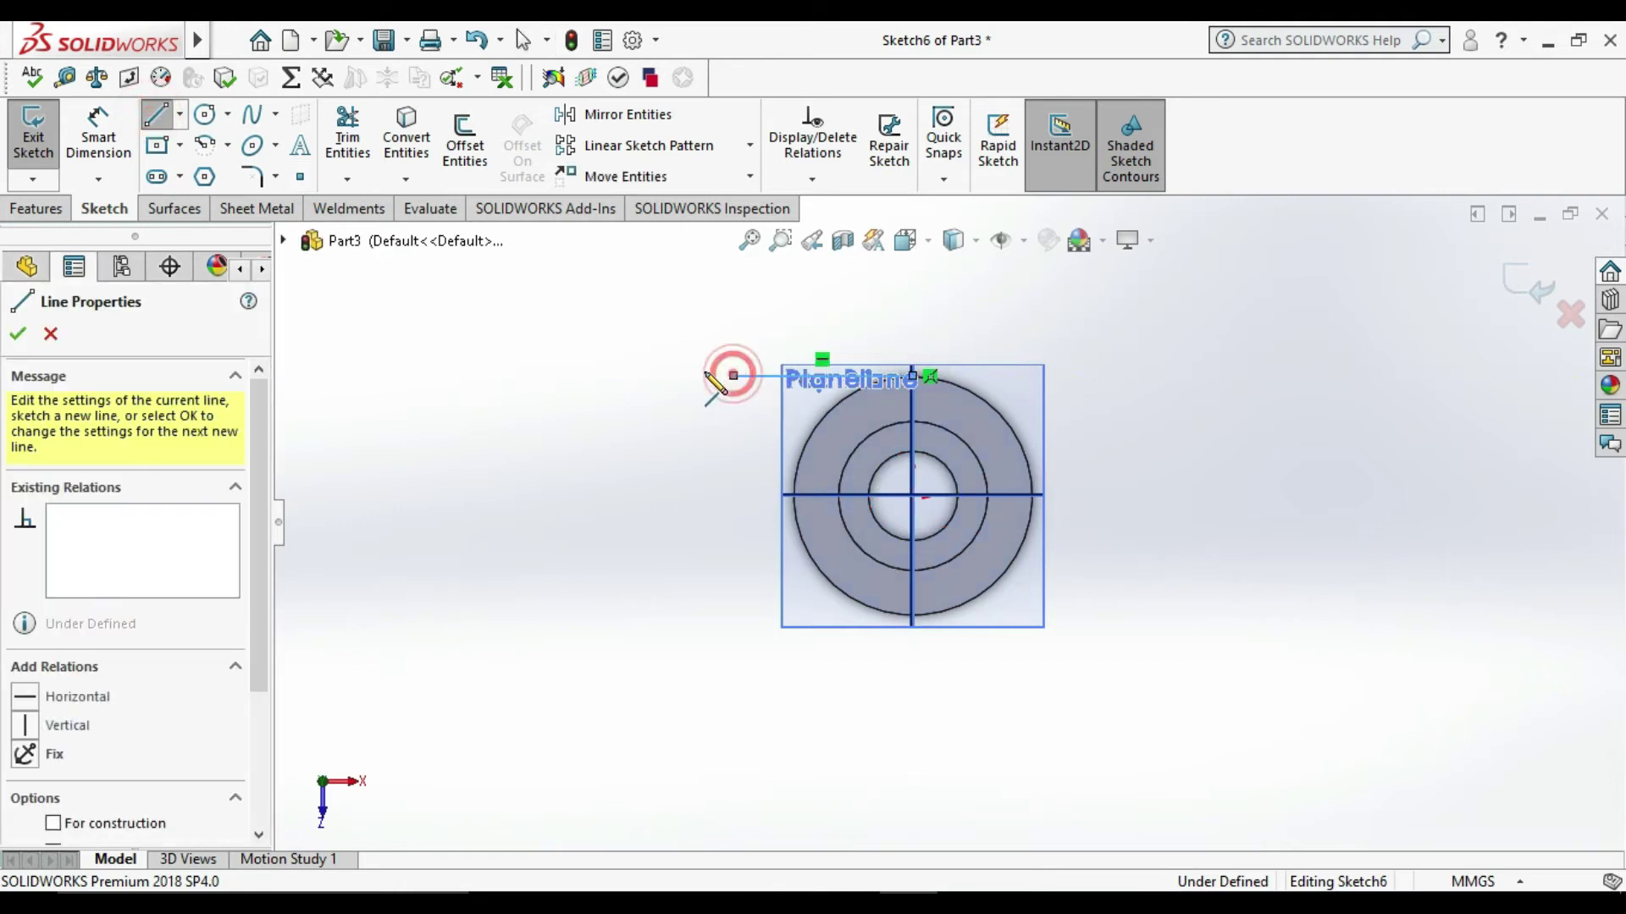
pyautogui.click(100, 136)
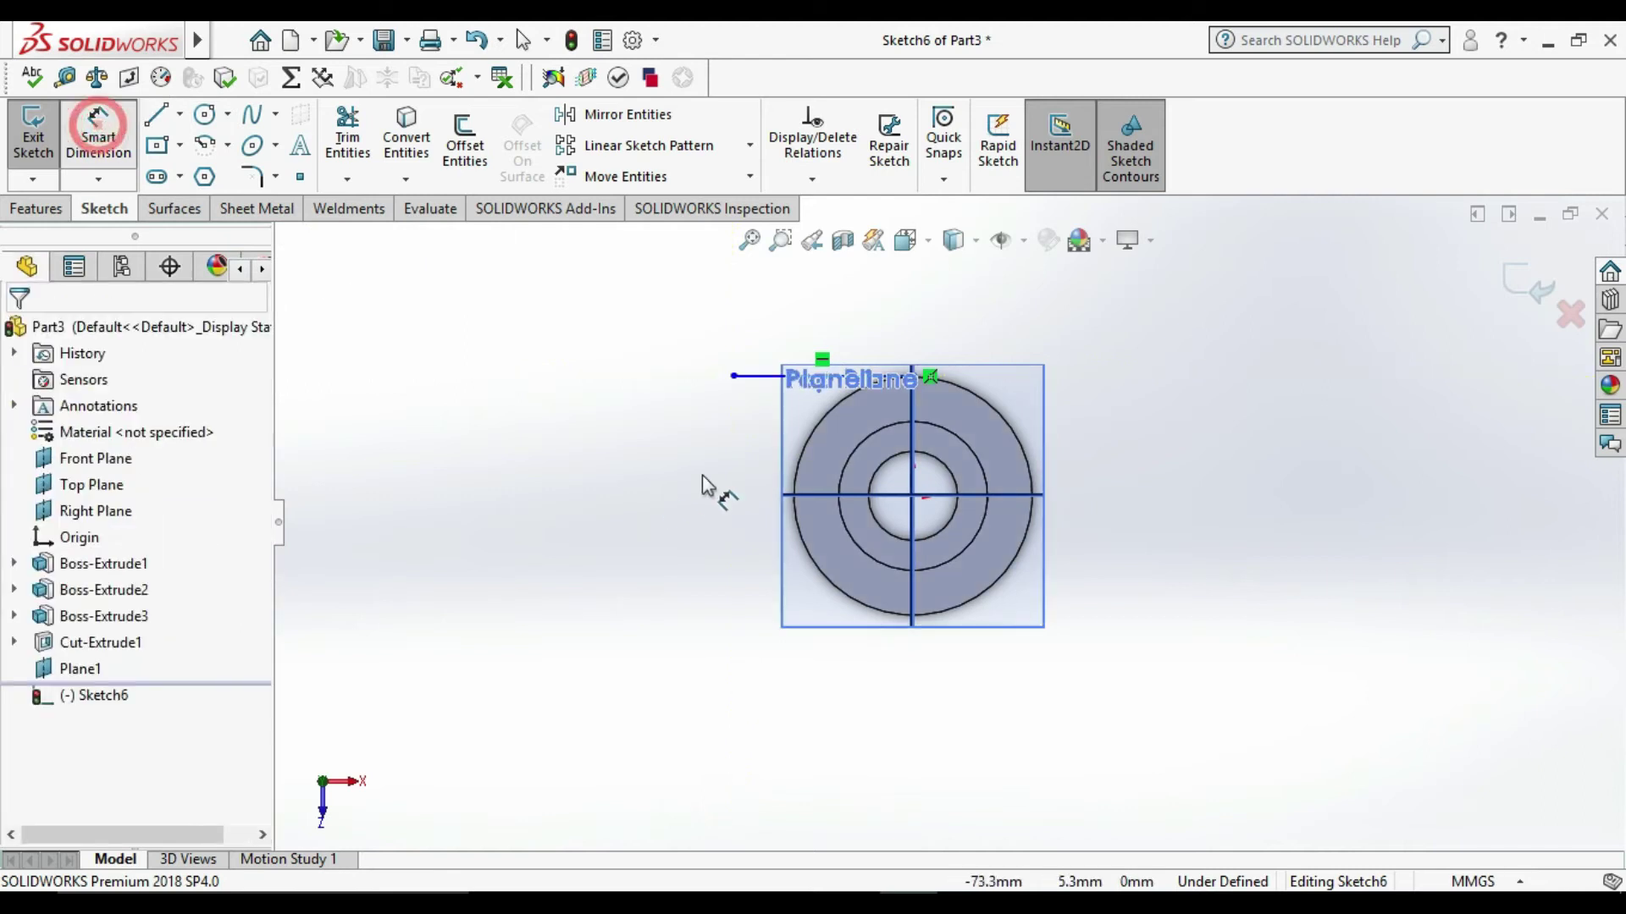
pyautogui.click(764, 377)
pyautogui.click(781, 316)
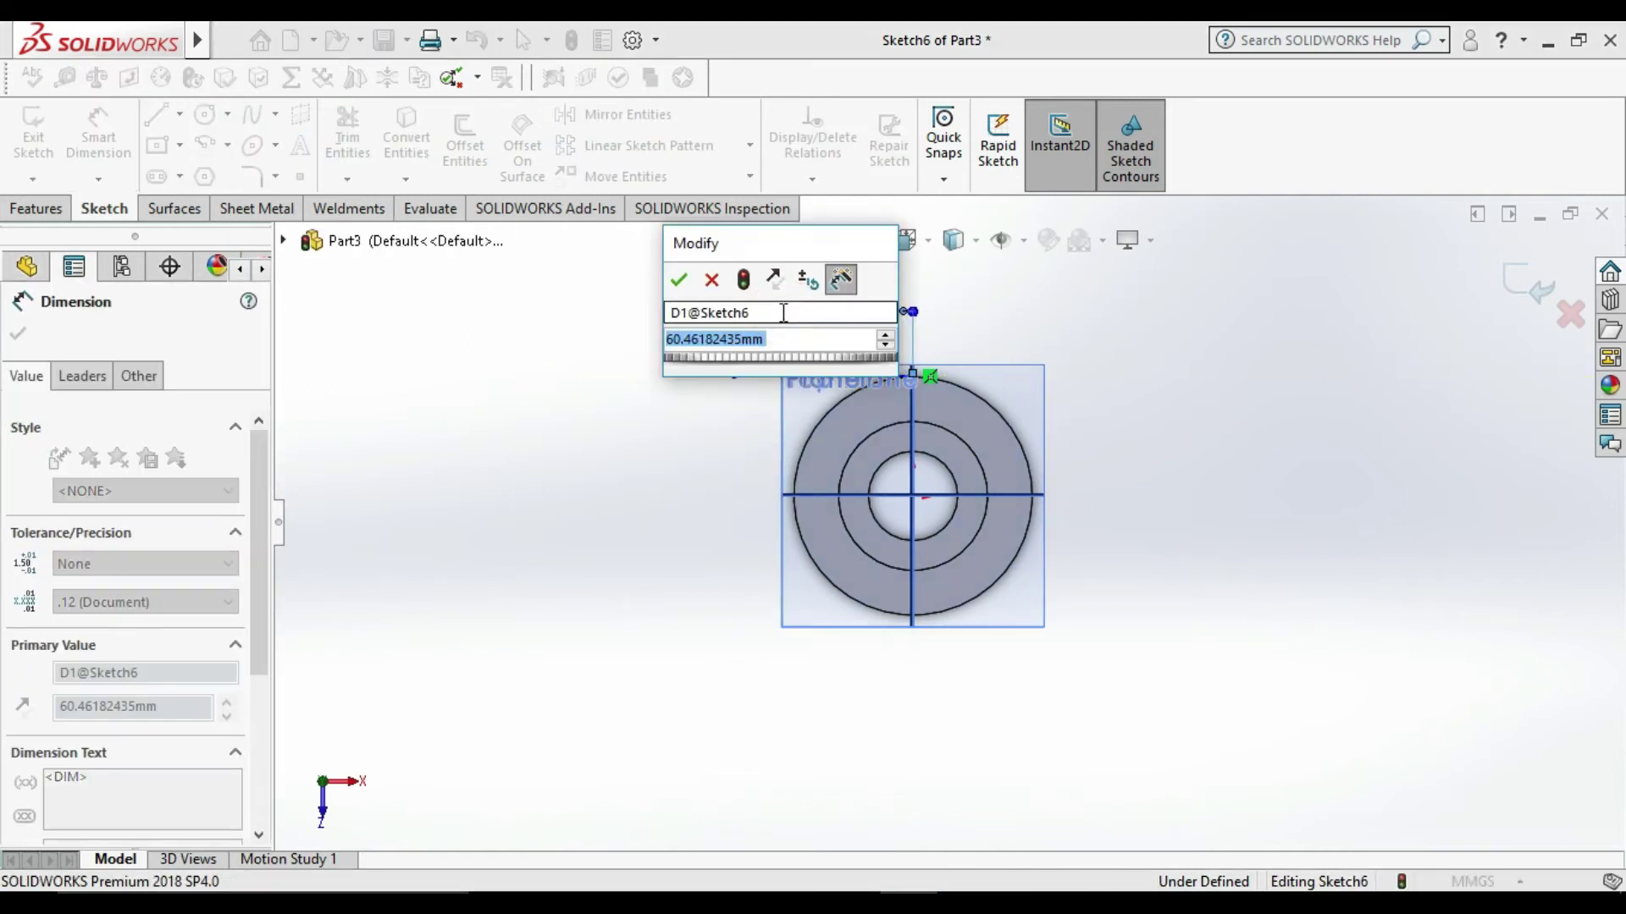
pyautogui.write('50')
pyautogui.press('Return')
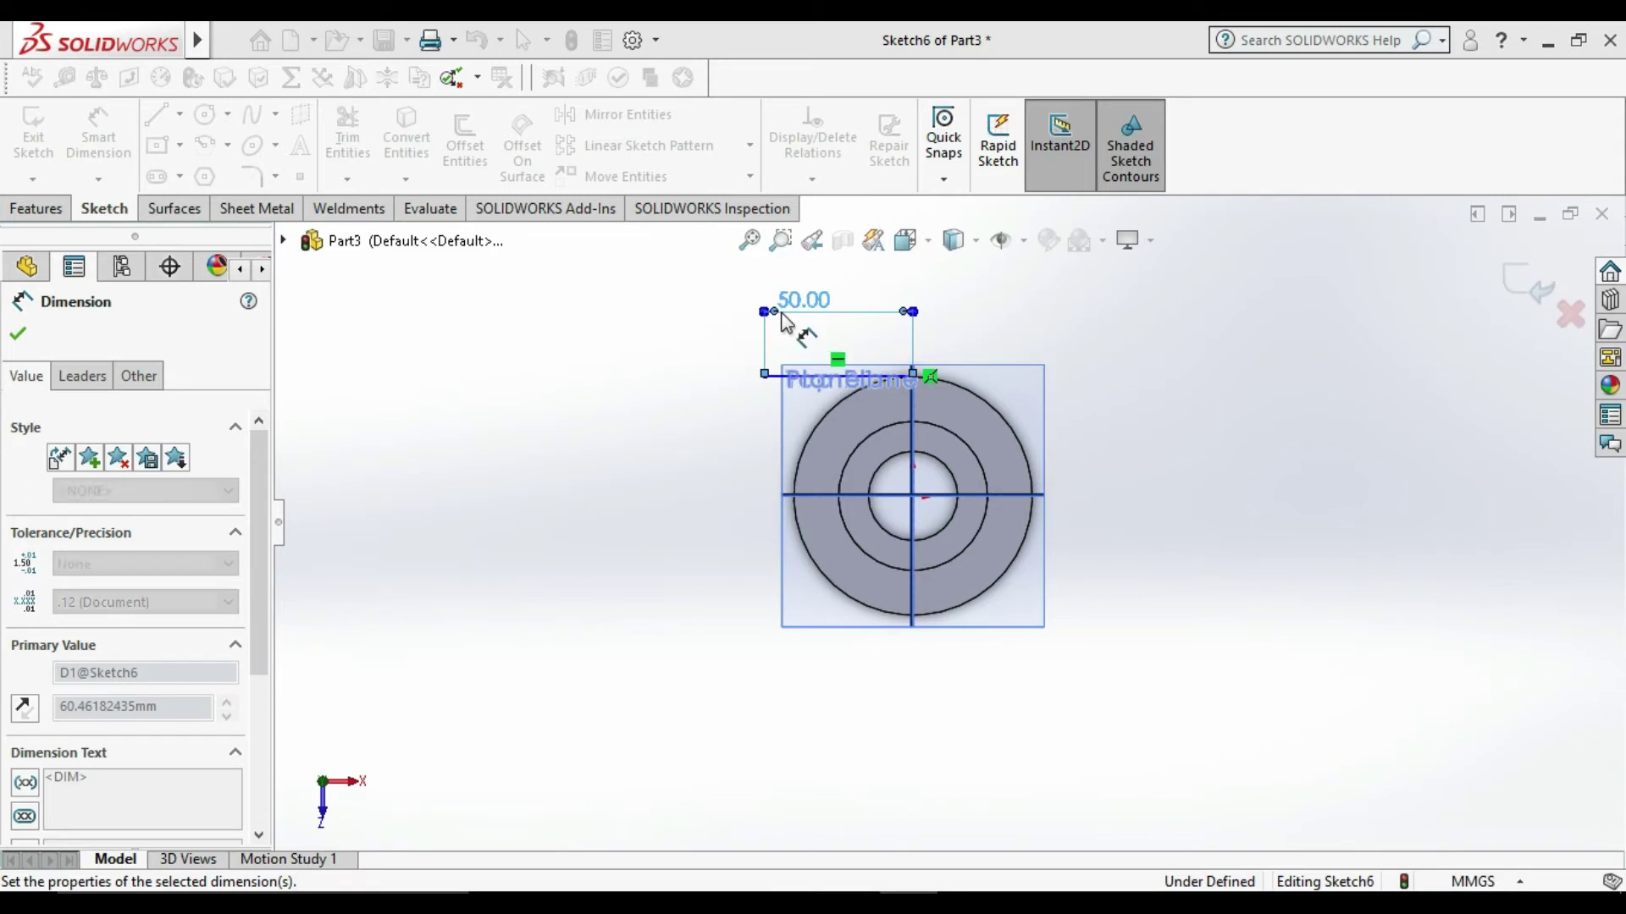
pyautogui.click(1299, 591)
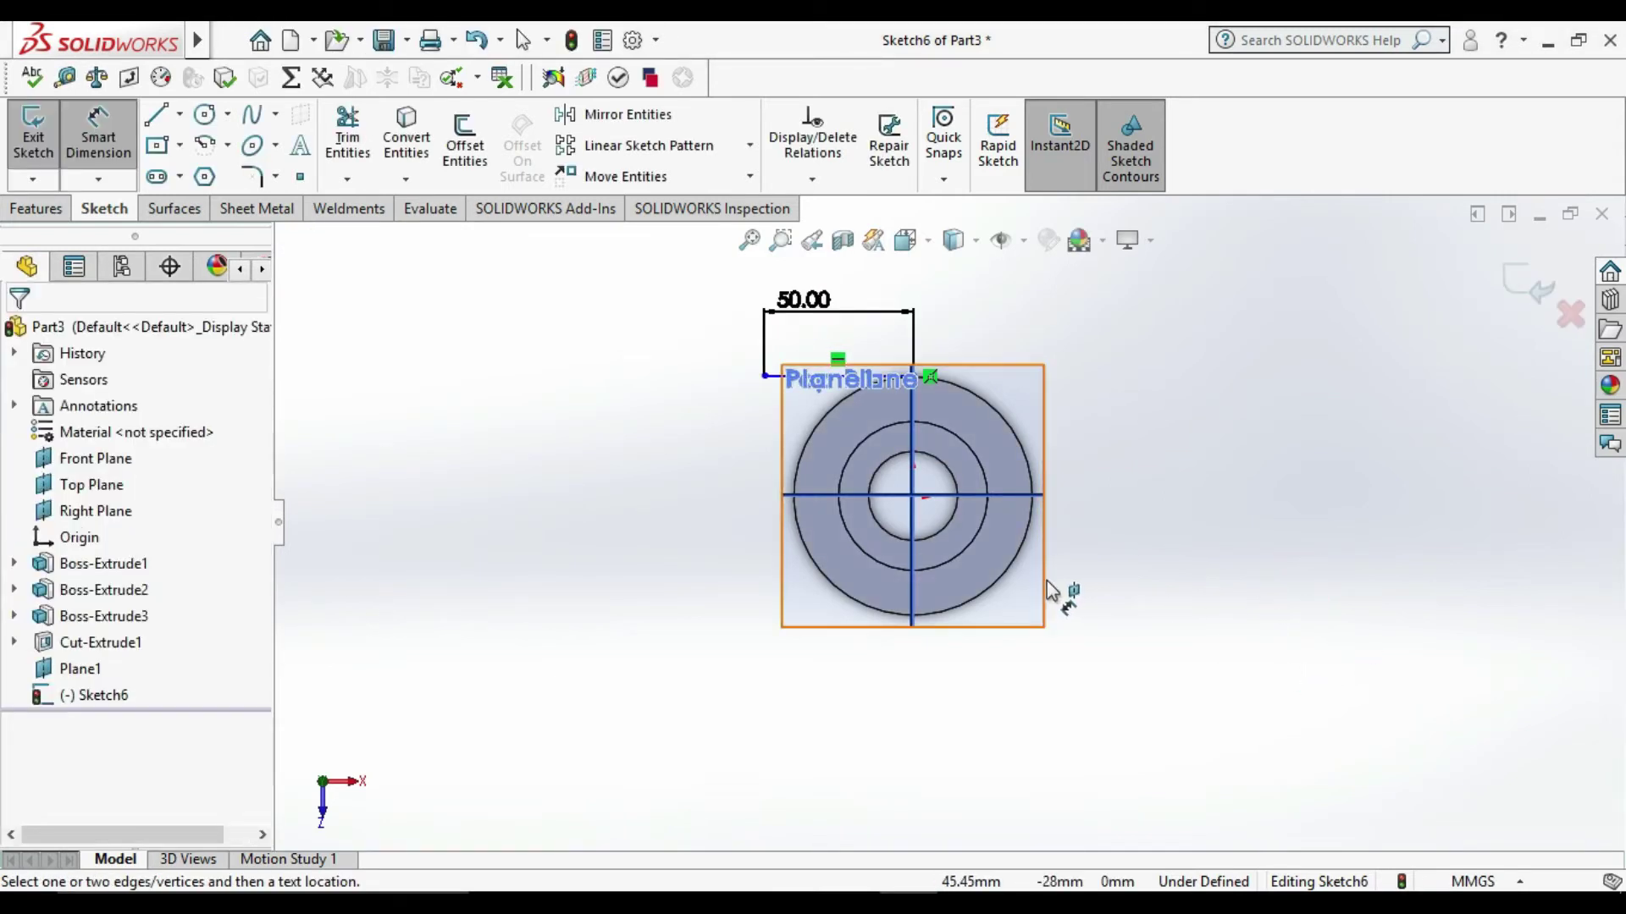
# Step: Draw a second horizontal line leftward from the bottom of the outer circle
pyautogui.click(156, 113)
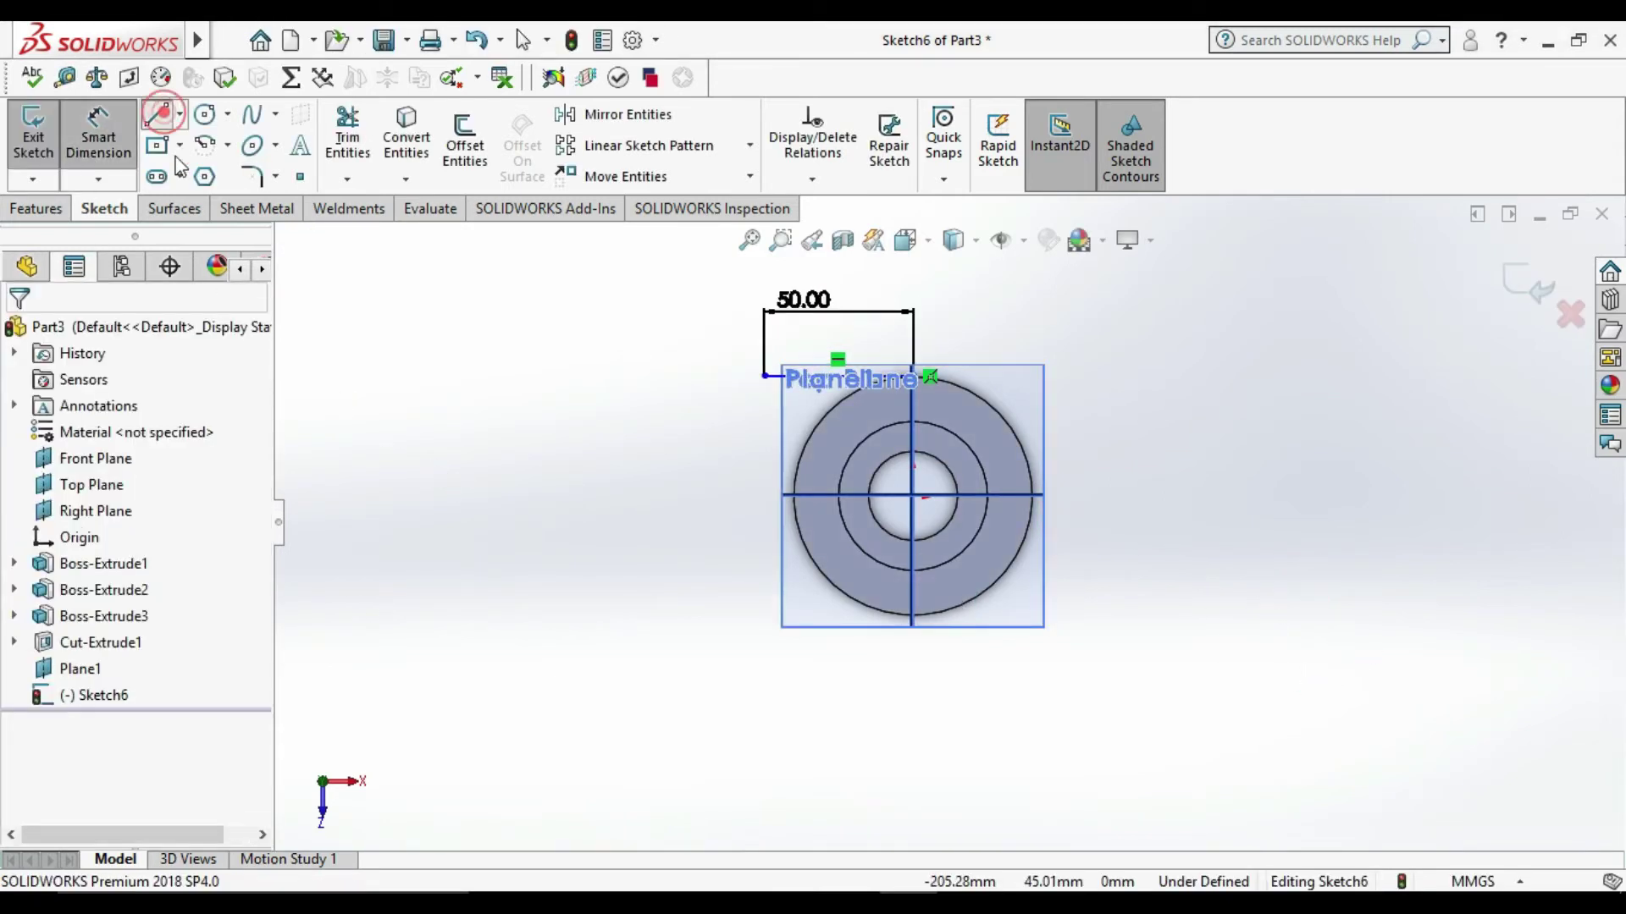
pyautogui.click(912, 616)
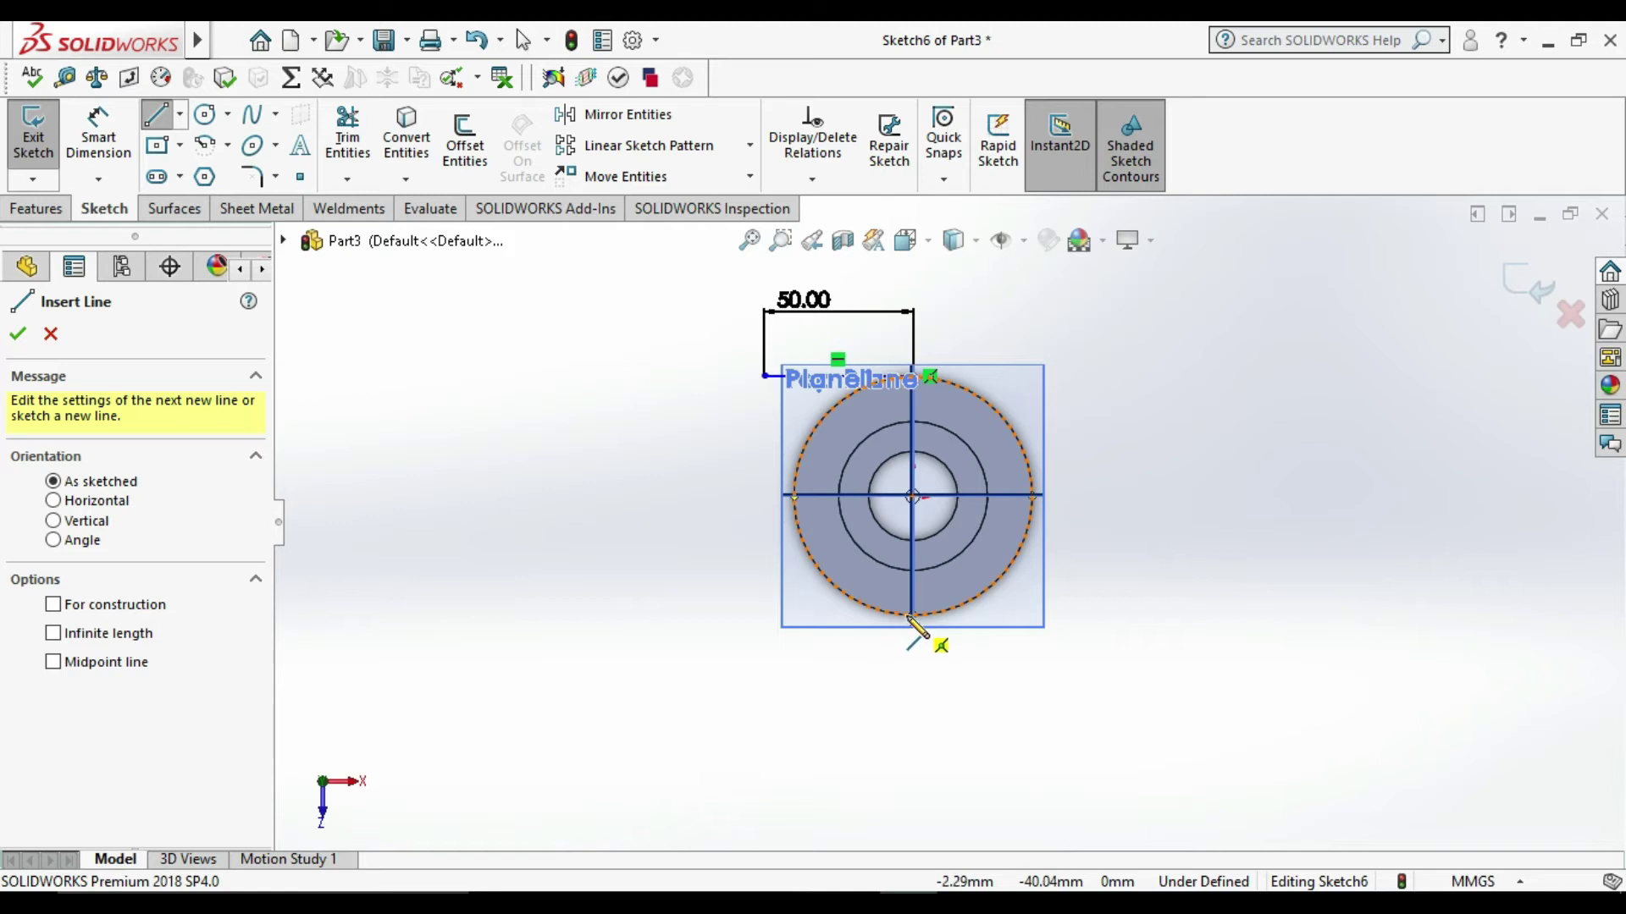
pyautogui.click(913, 617)
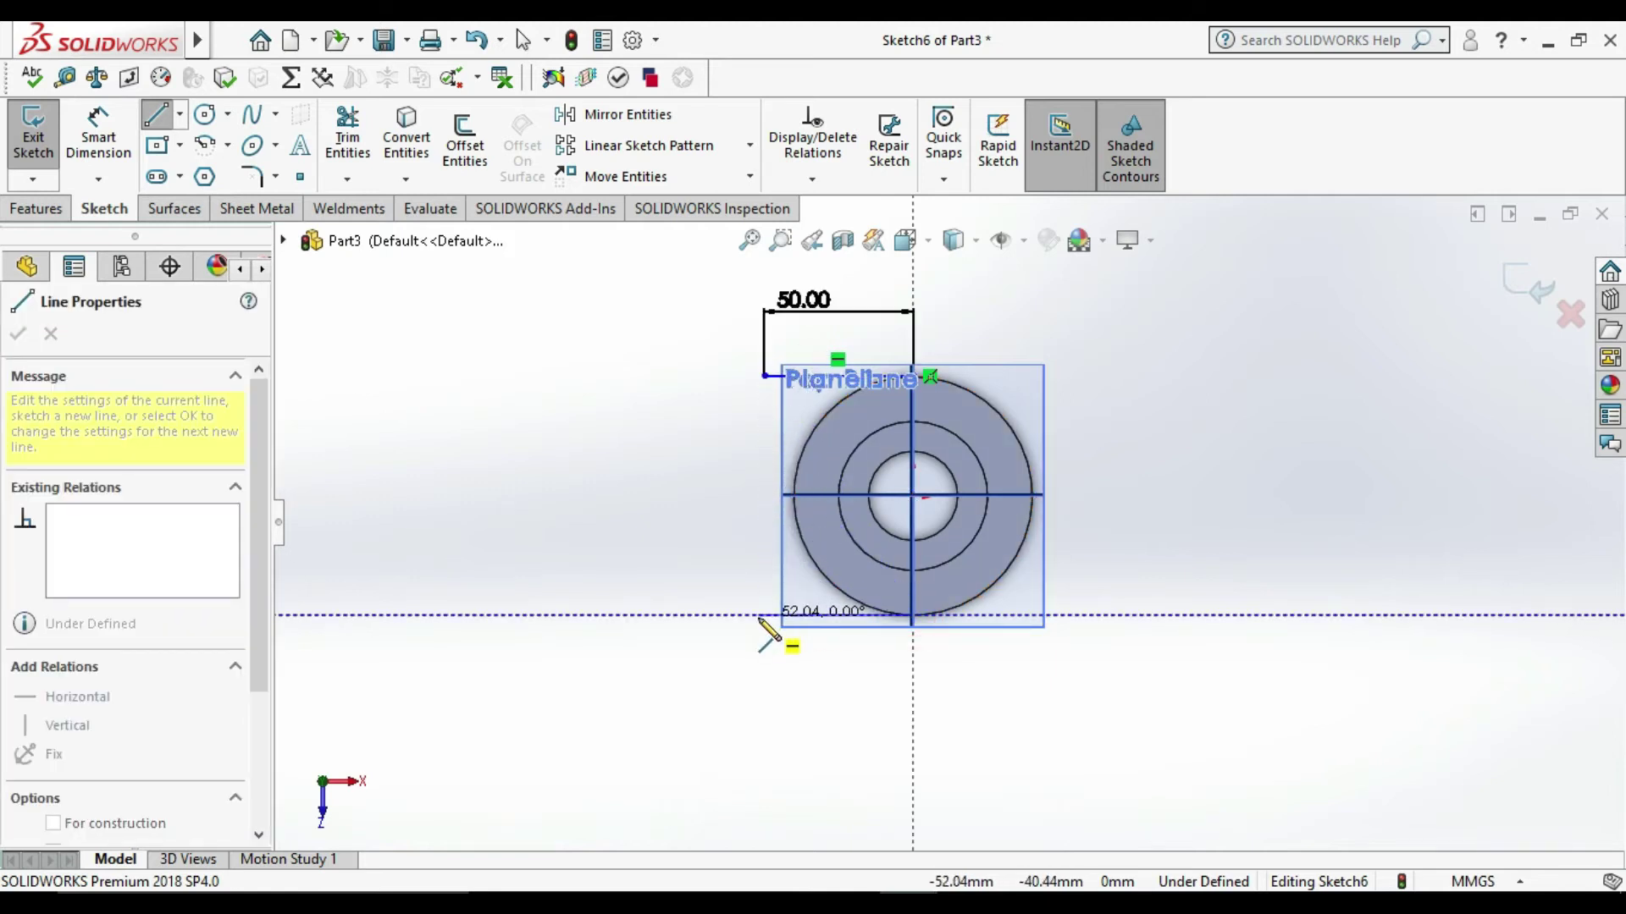
pyautogui.click(762, 616)
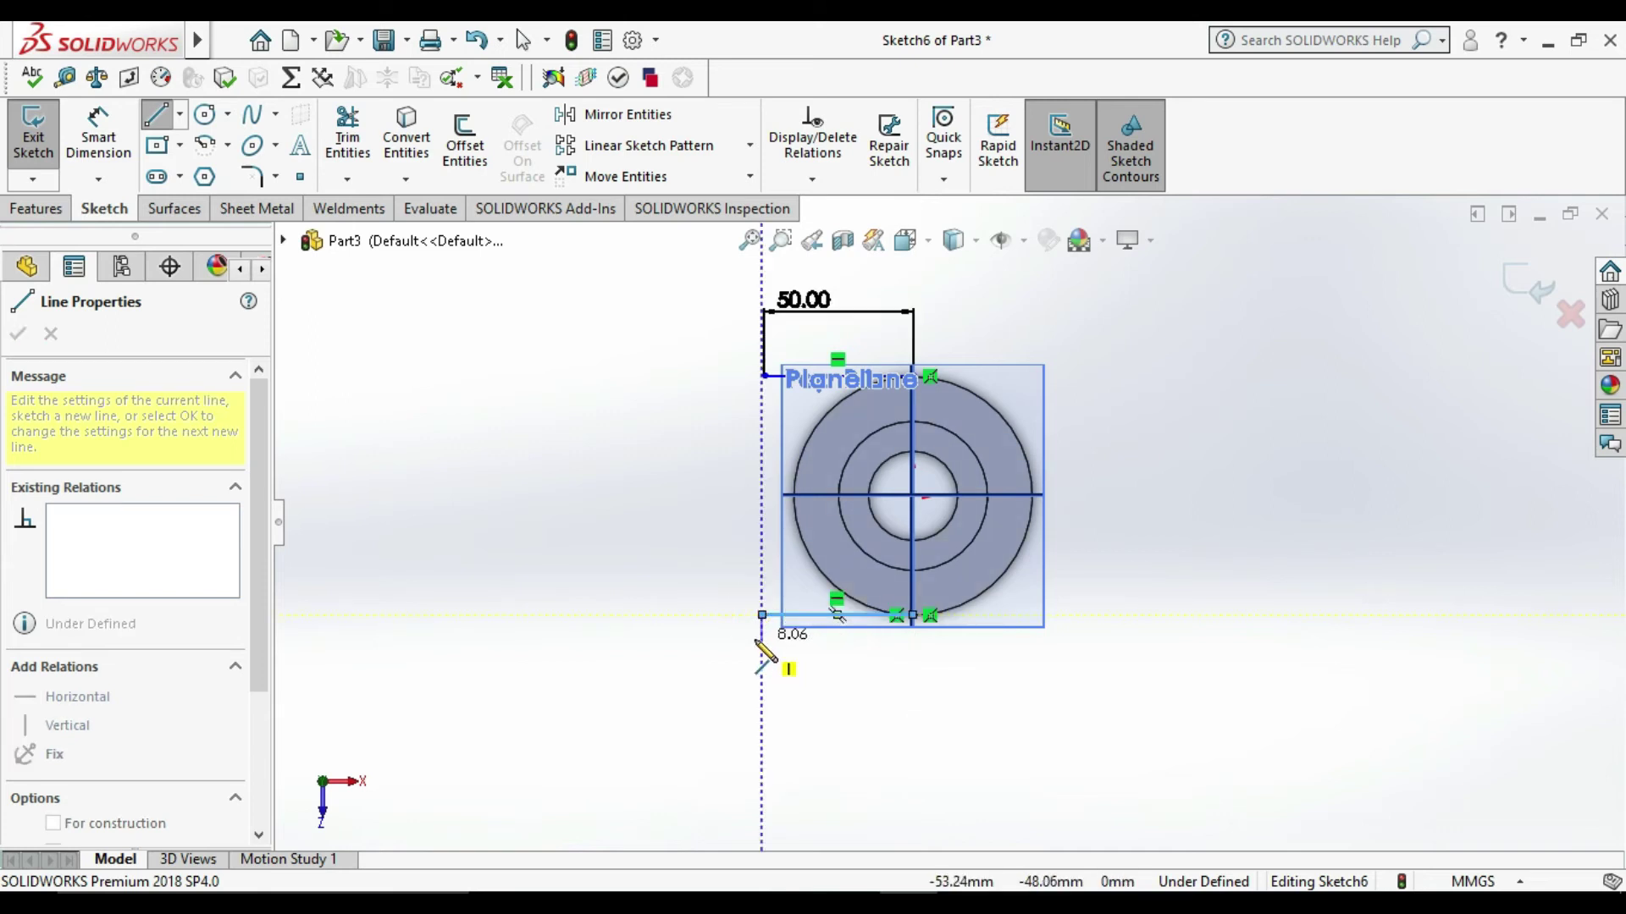
# Step: Finish the bottom line and delete the stray short vertical segment
pyautogui.click(767, 688)
pyautogui.press('Escape')
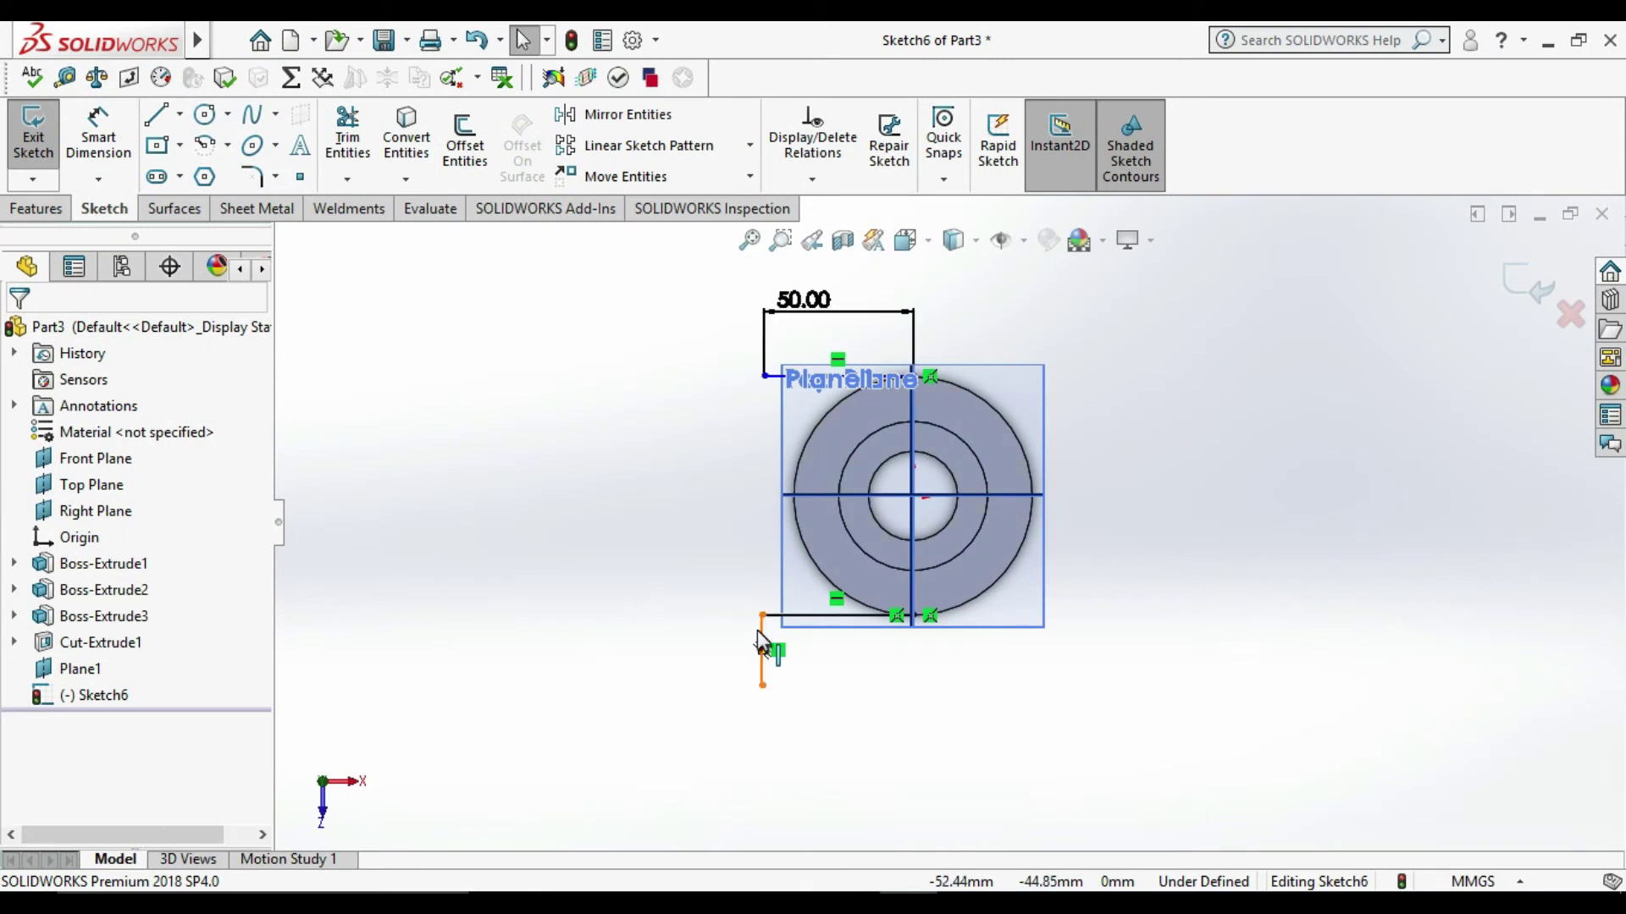
pyautogui.click(757, 630)
pyautogui.press('Delete')
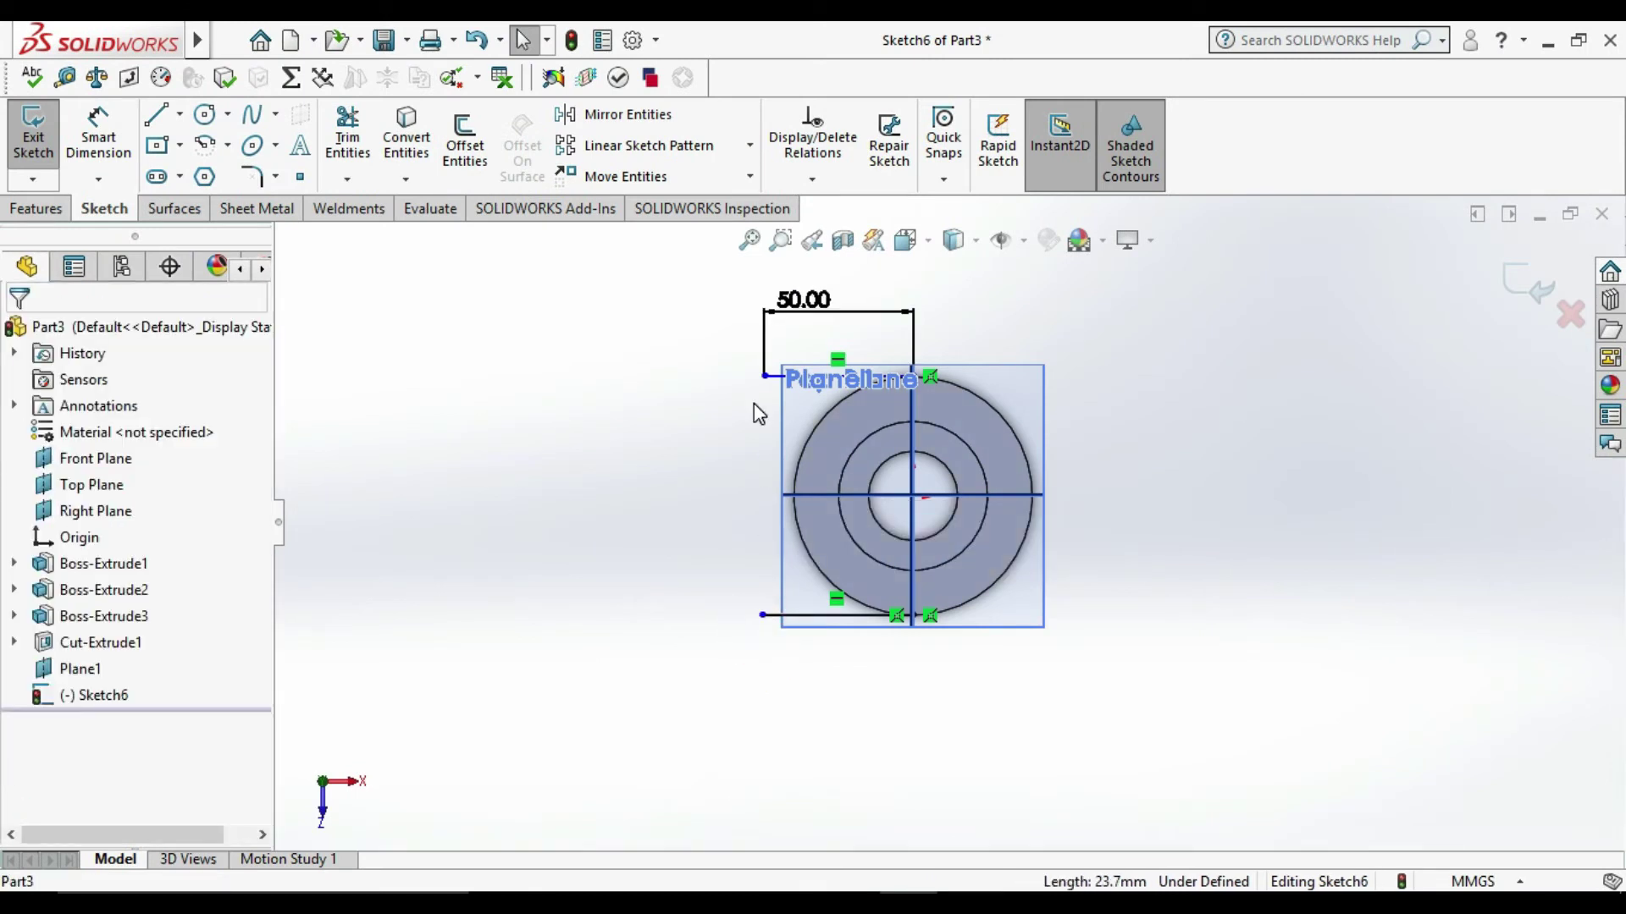
# Step: Change the top line to 100 mm and dimension the bottom line at 100 mm
pyautogui.click(793, 308)
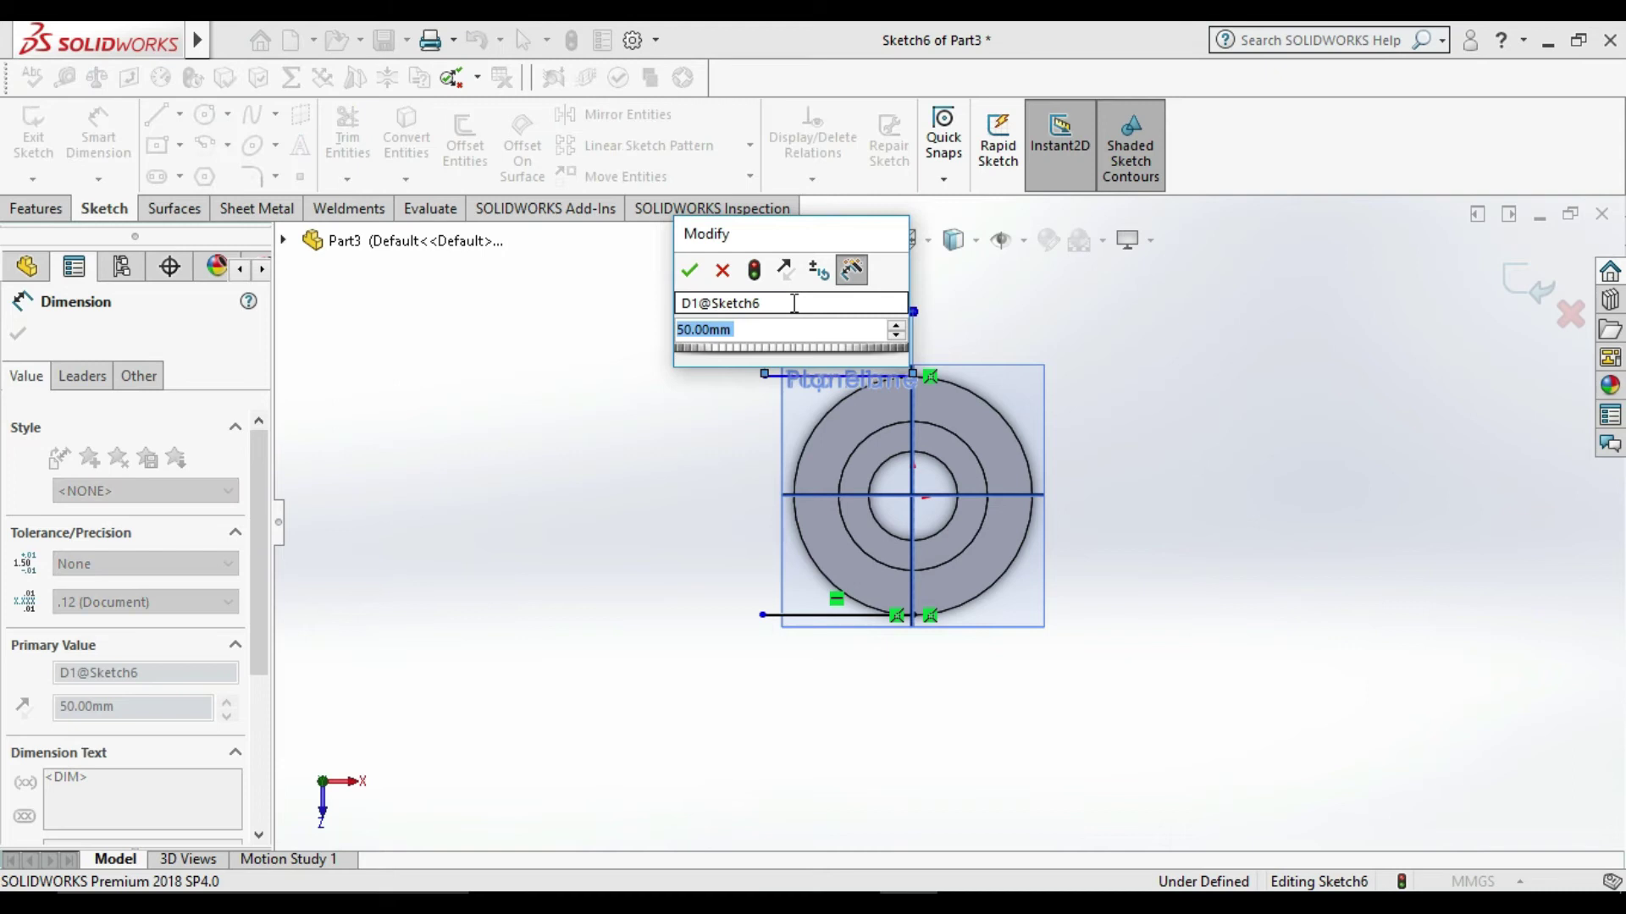
pyautogui.write('100')
pyautogui.press('Return')
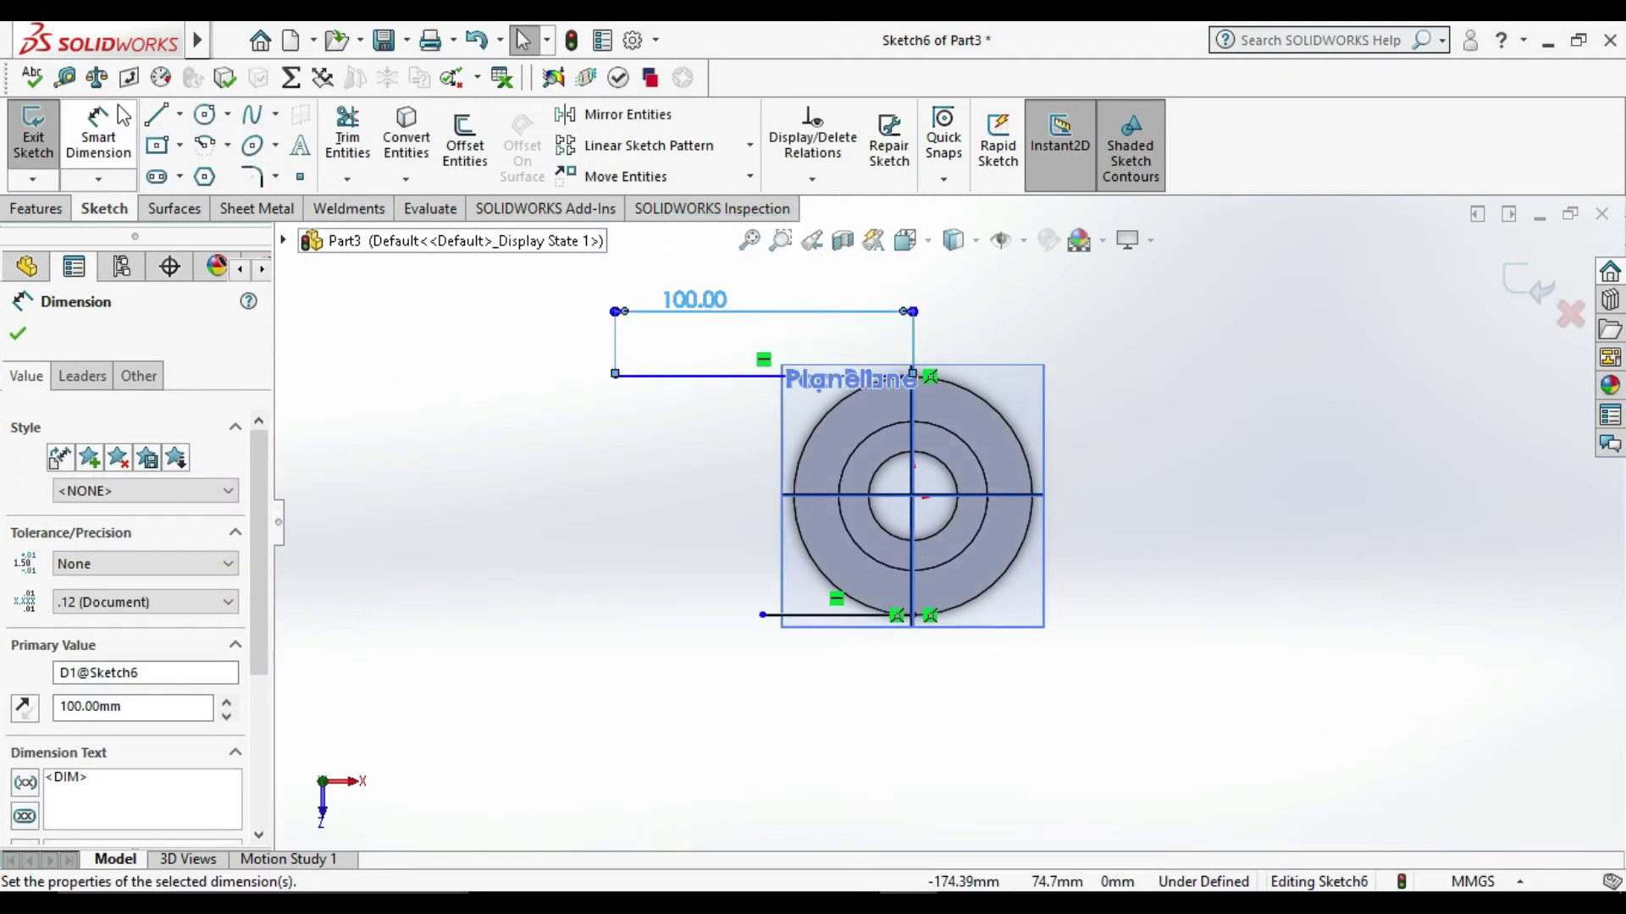
pyautogui.click(99, 135)
pyautogui.click(855, 616)
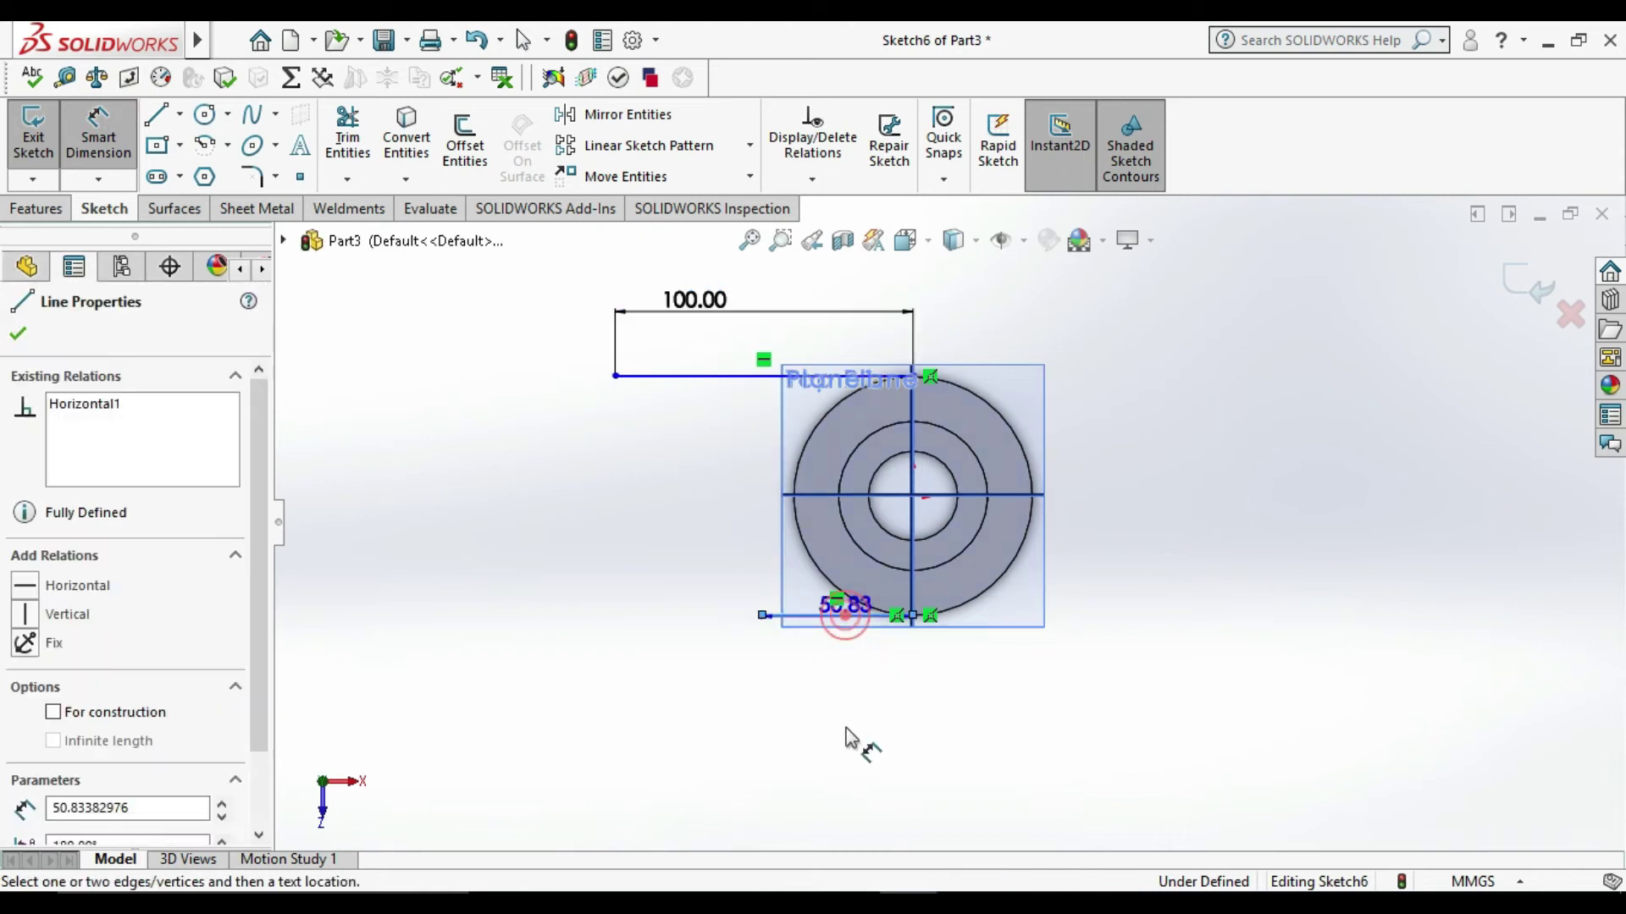
pyautogui.click(844, 728)
pyautogui.write('1')
pyautogui.press('Return')
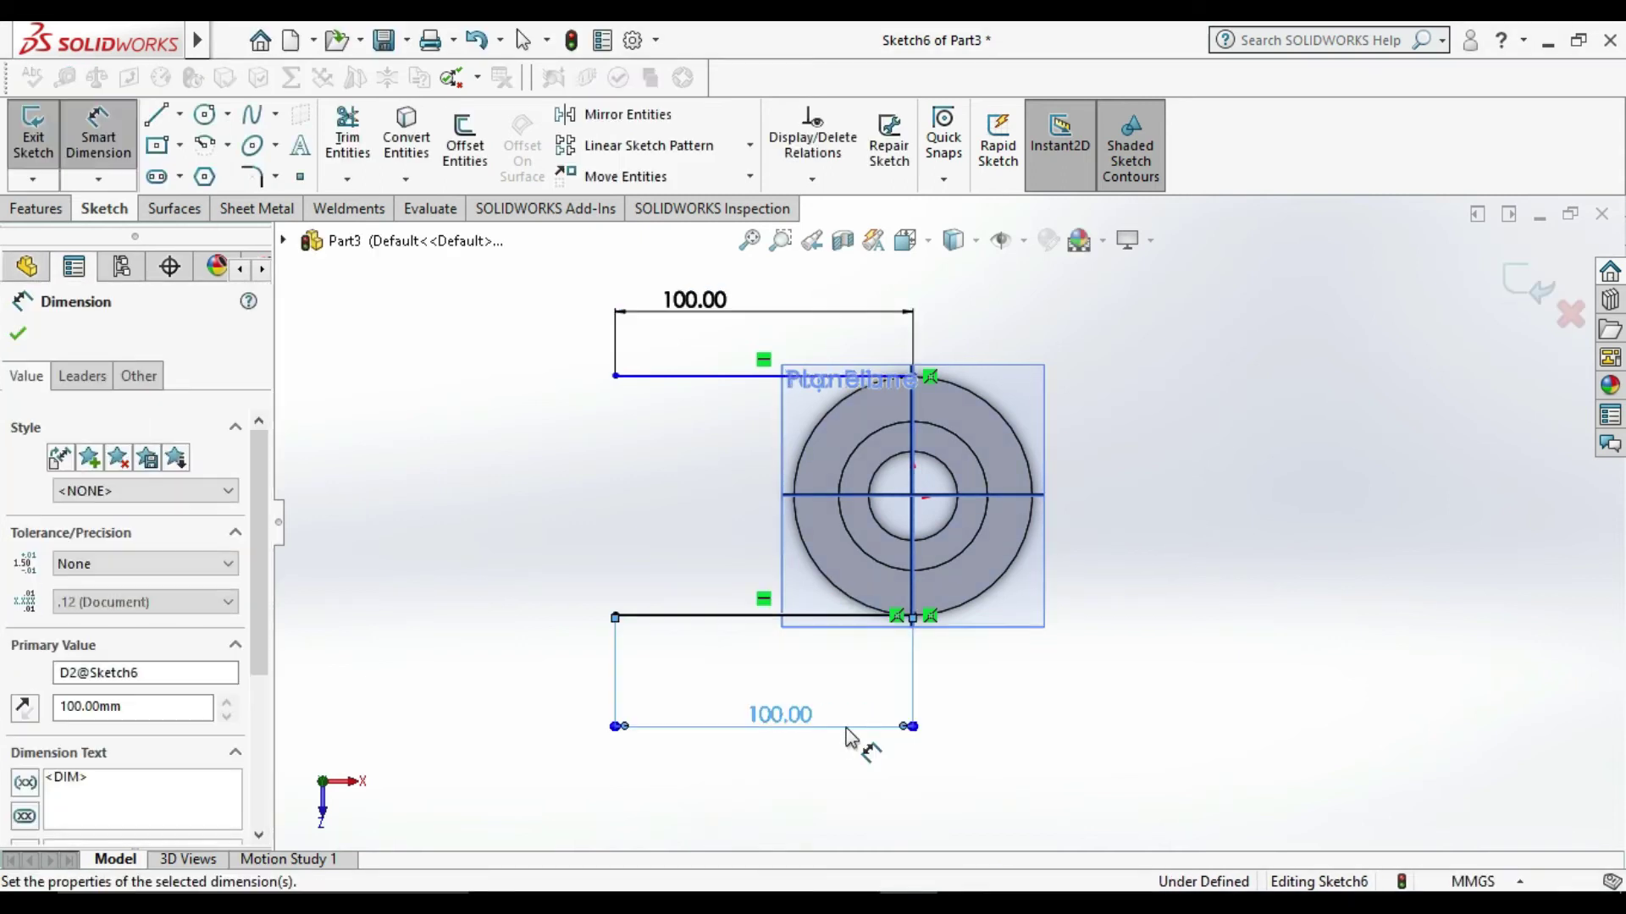
pyautogui.click(529, 506)
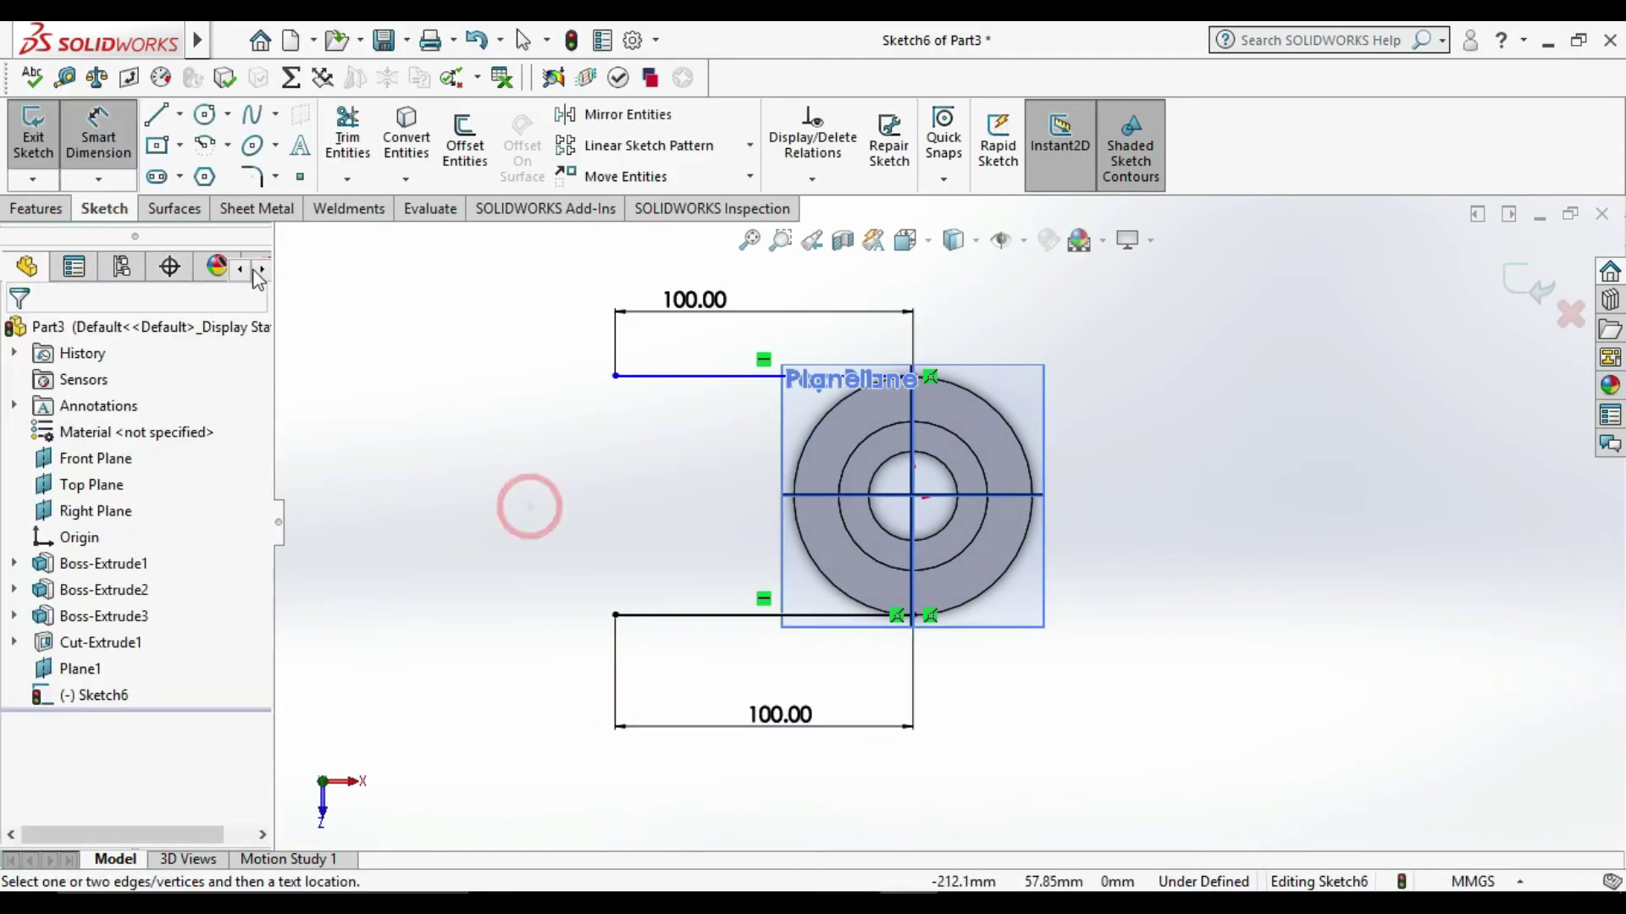
pyautogui.click(156, 115)
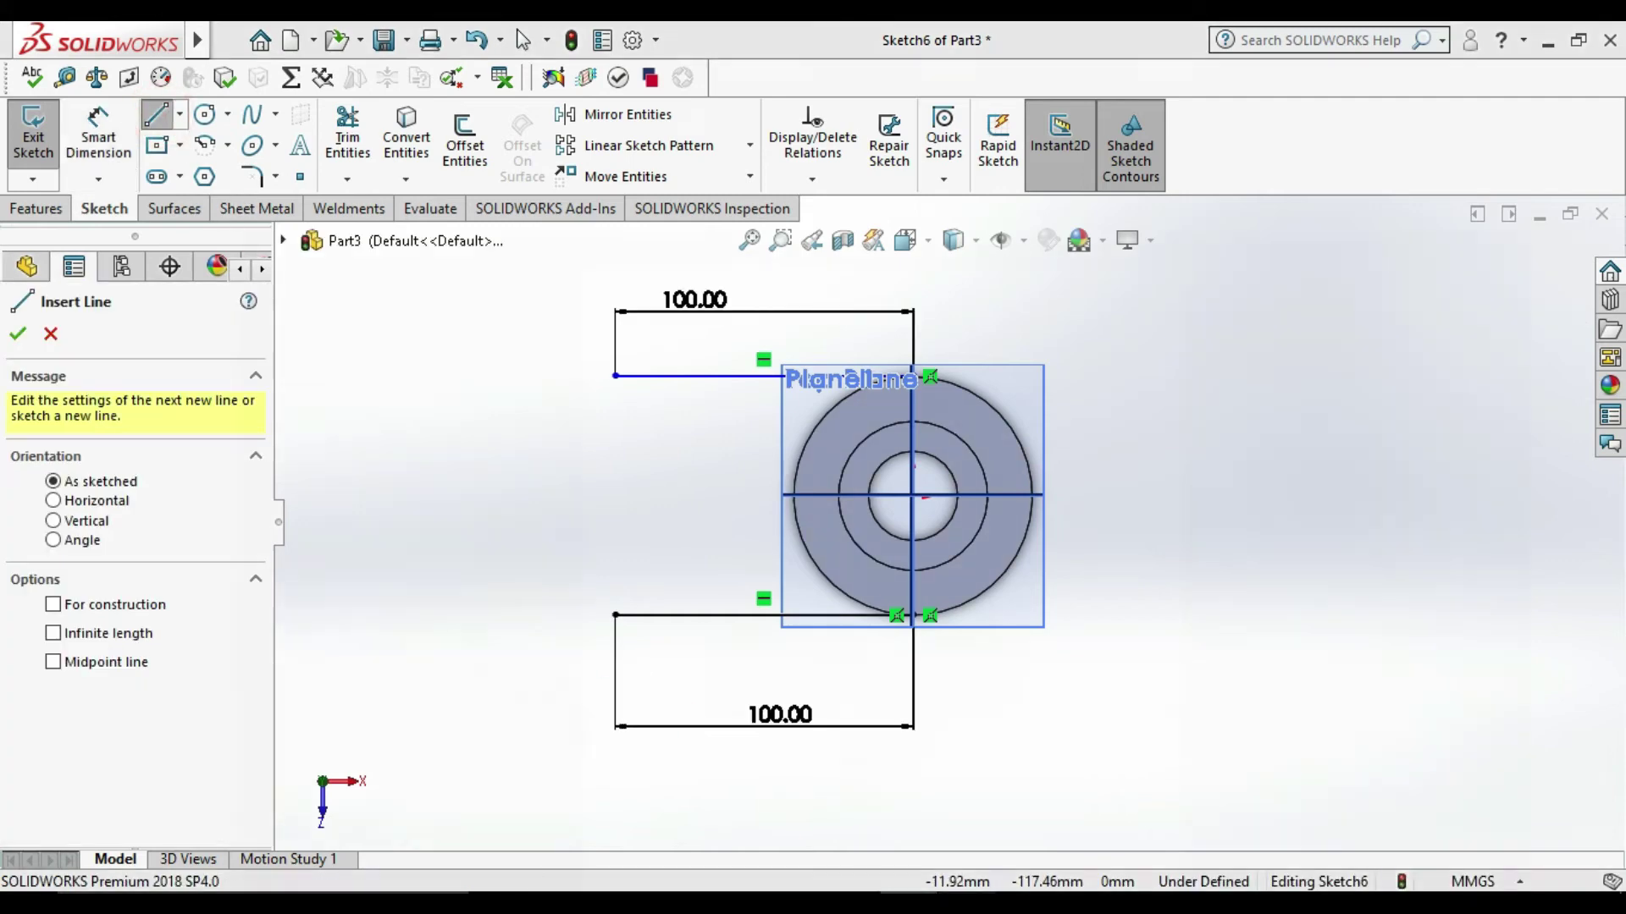
# Step: Check the reference drawing and draw a short vertical line left of the circle
pyautogui.hotkey('alt', 'Tab')
pyautogui.hotkey('alt', 'Tab')
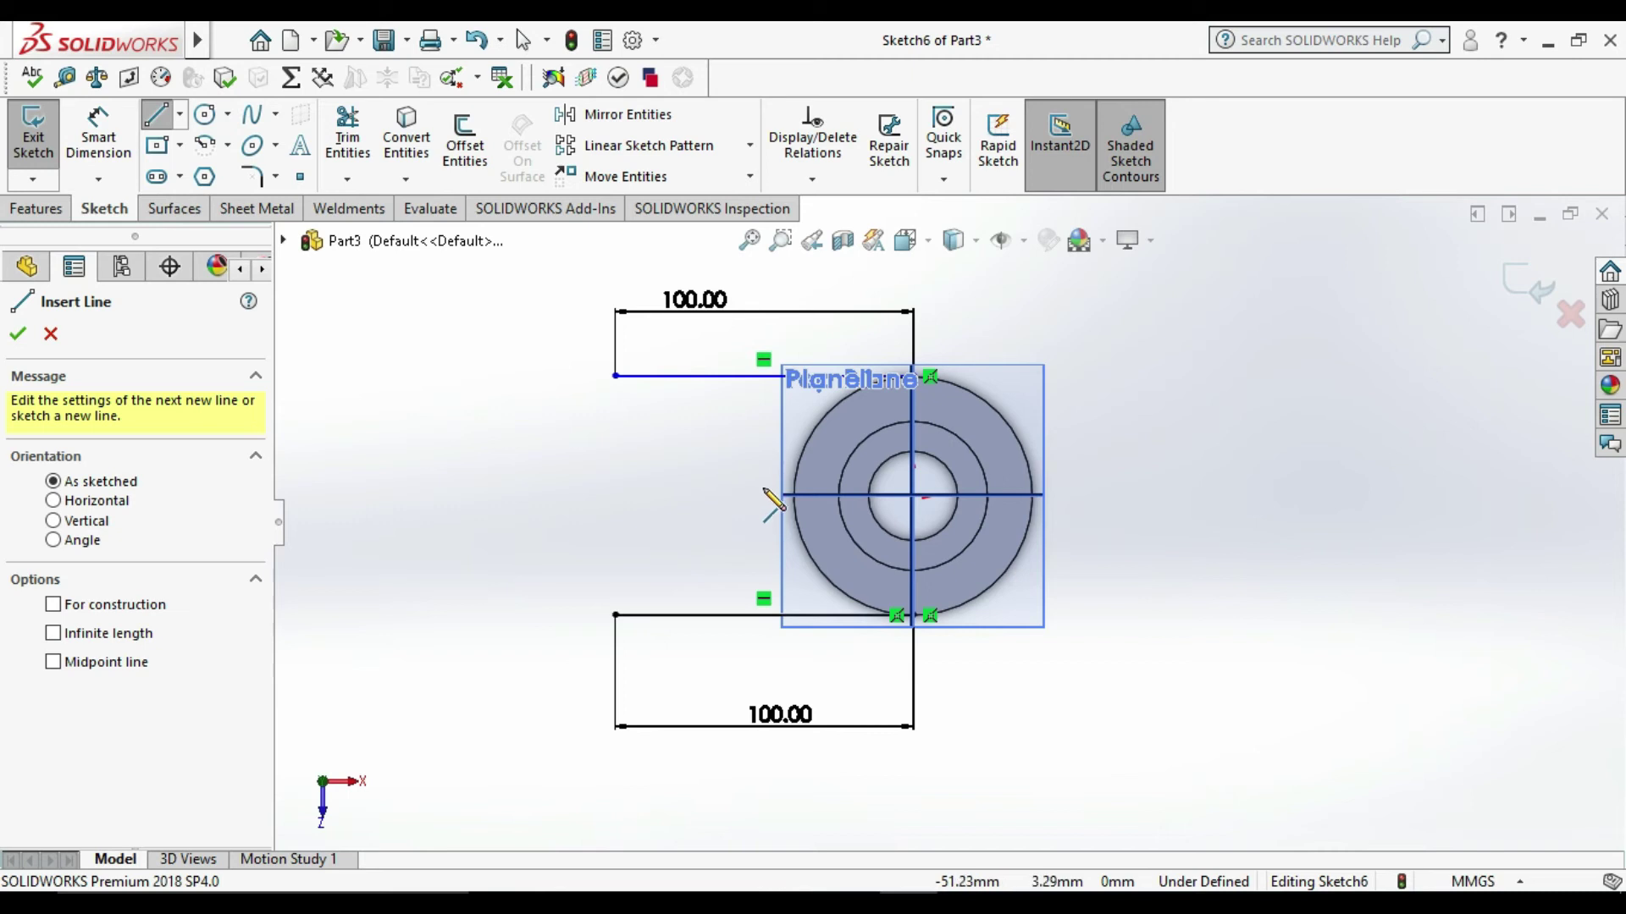
pyautogui.click(752, 417)
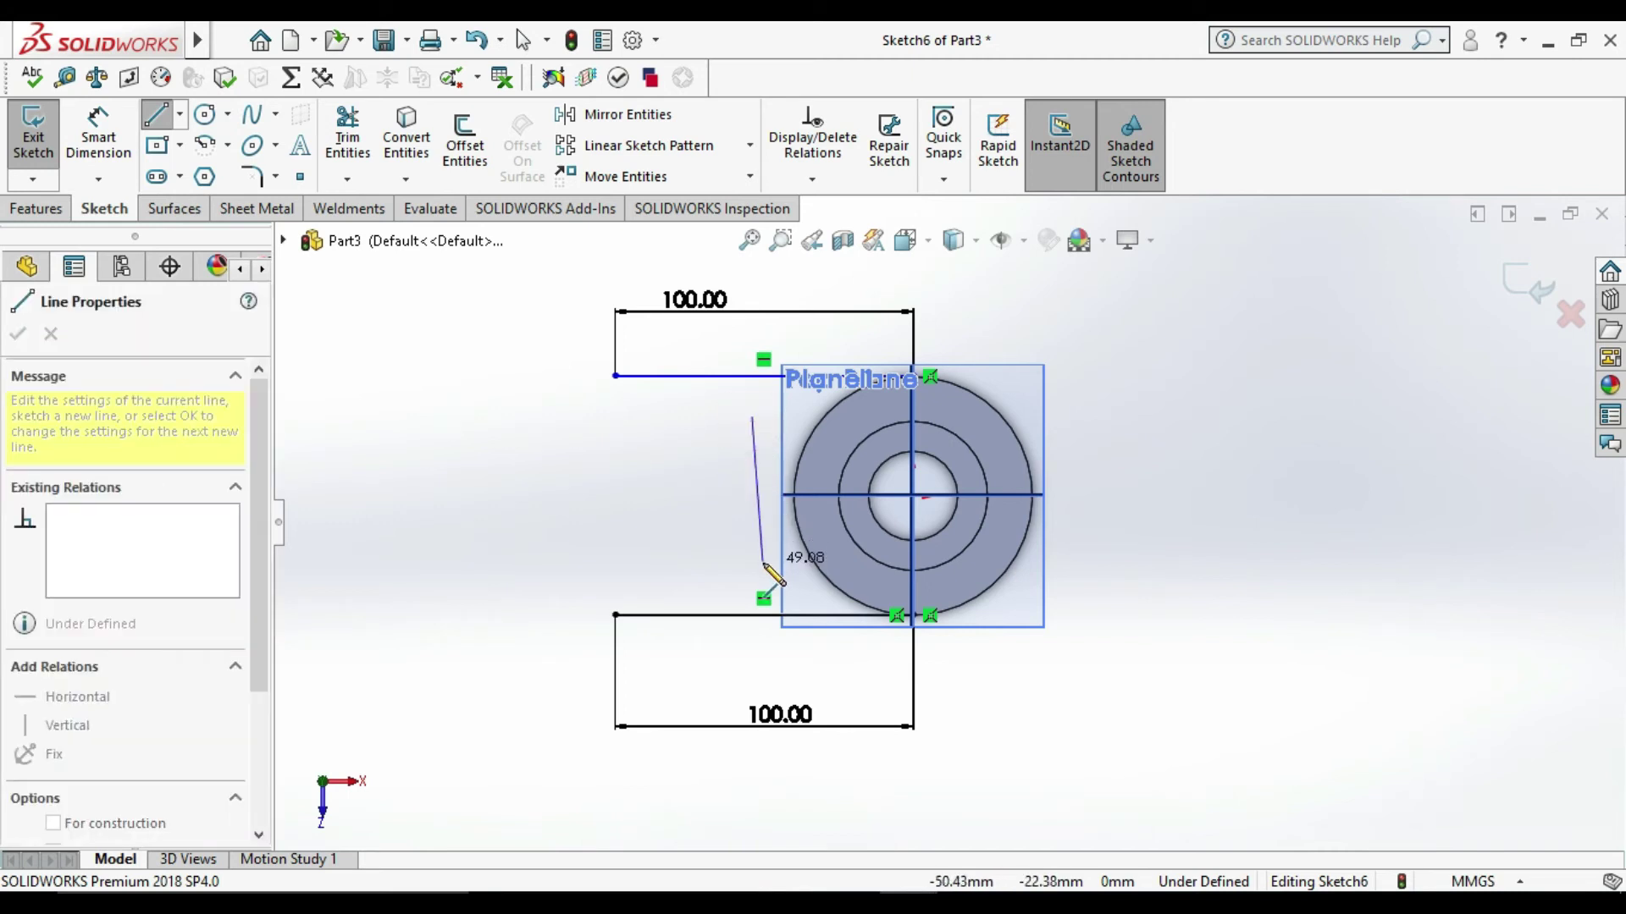
pyautogui.click(751, 567)
pyautogui.press('Escape')
# Step: Add a Horizontal relation between the vertical line's midpoint and the origin
pyautogui.click(98, 135)
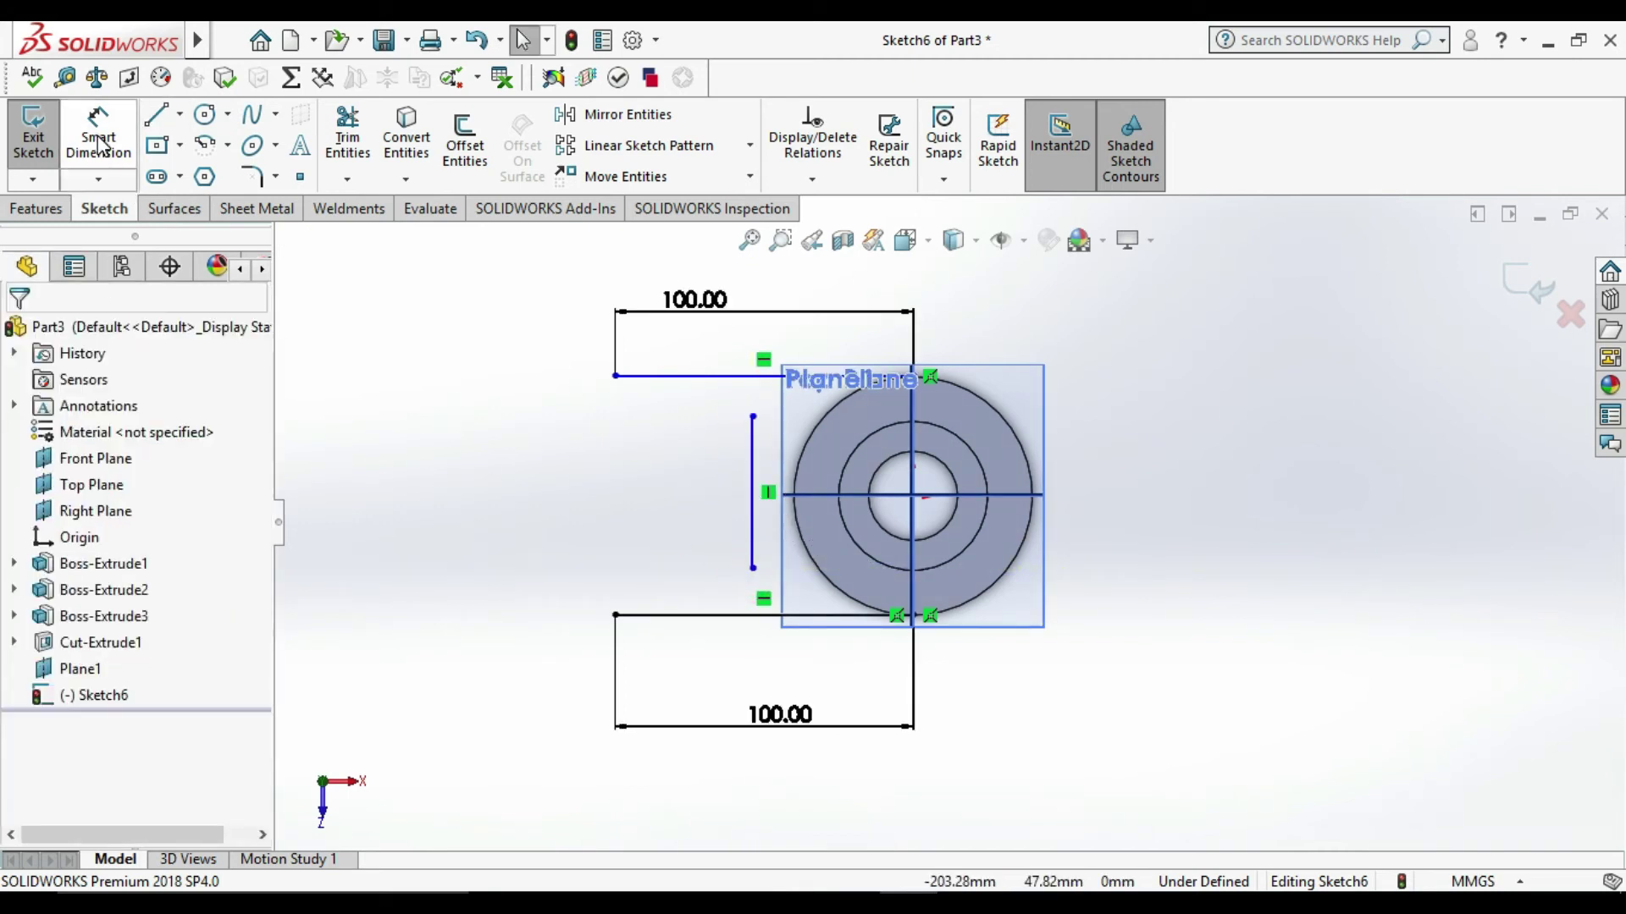
pyautogui.press('Escape')
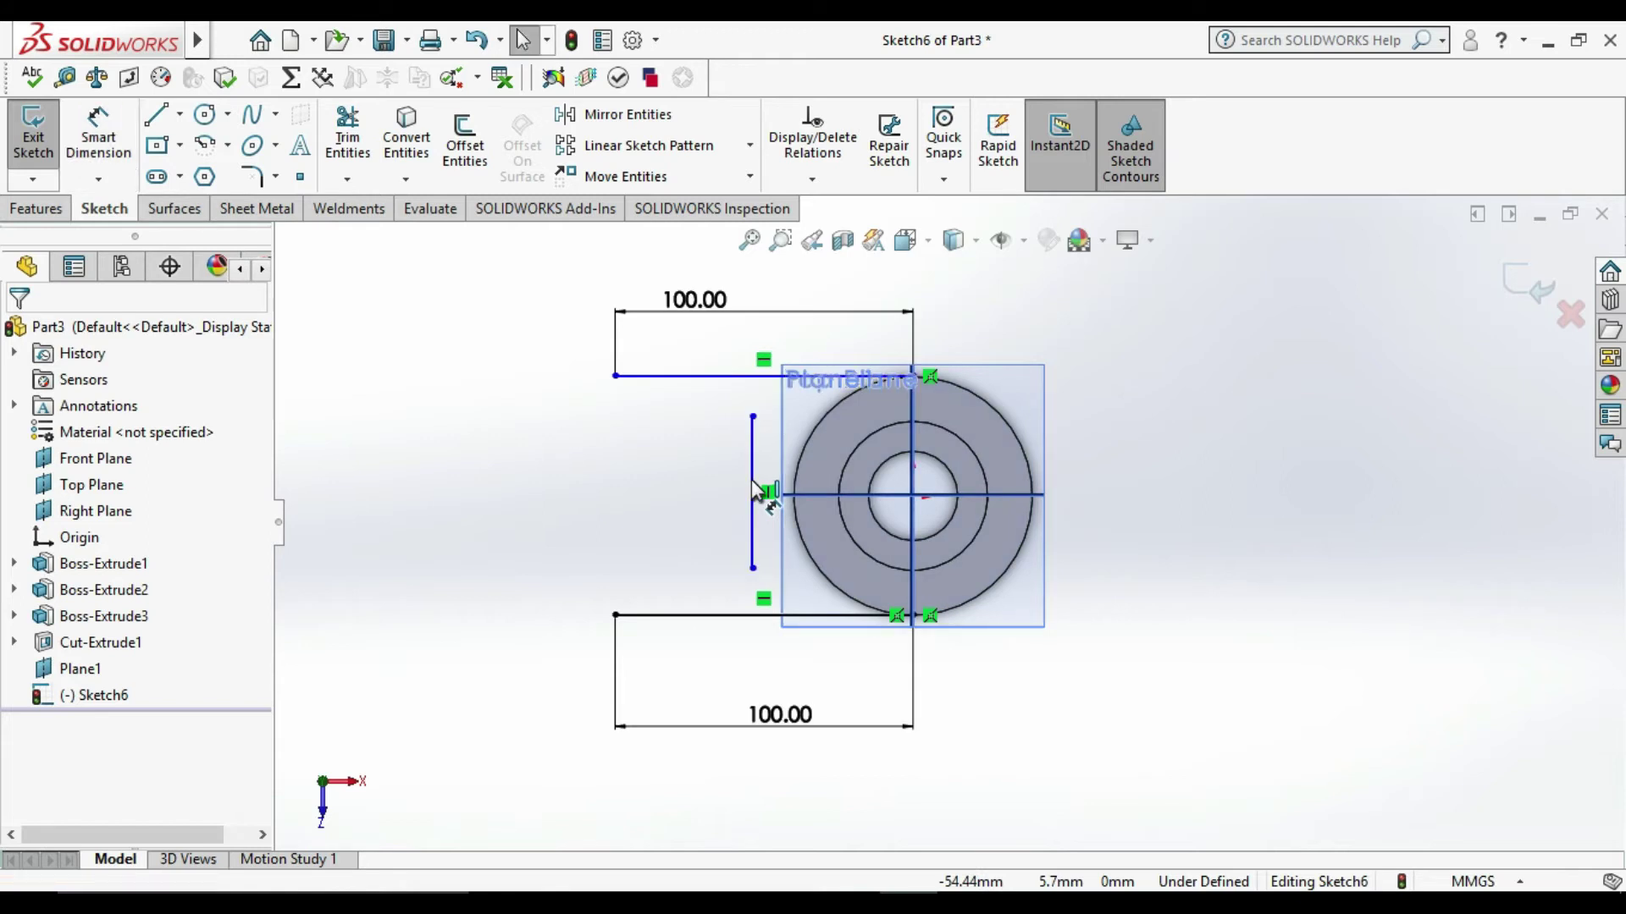
pyautogui.click(751, 494)
pyautogui.click(521, 488)
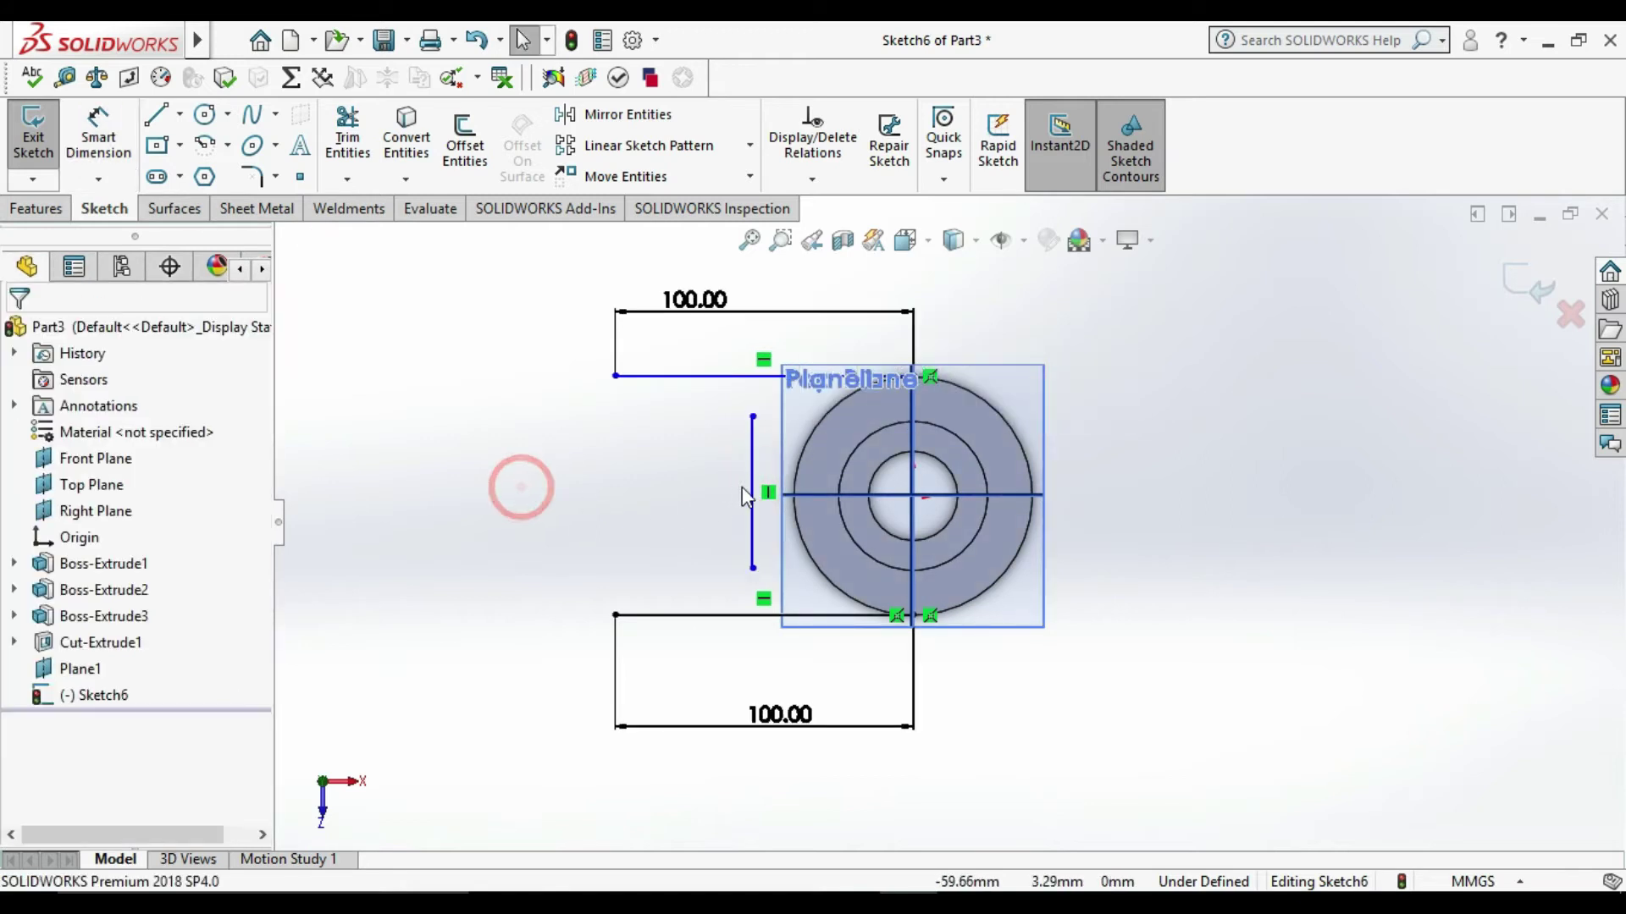
pyautogui.click(753, 496)
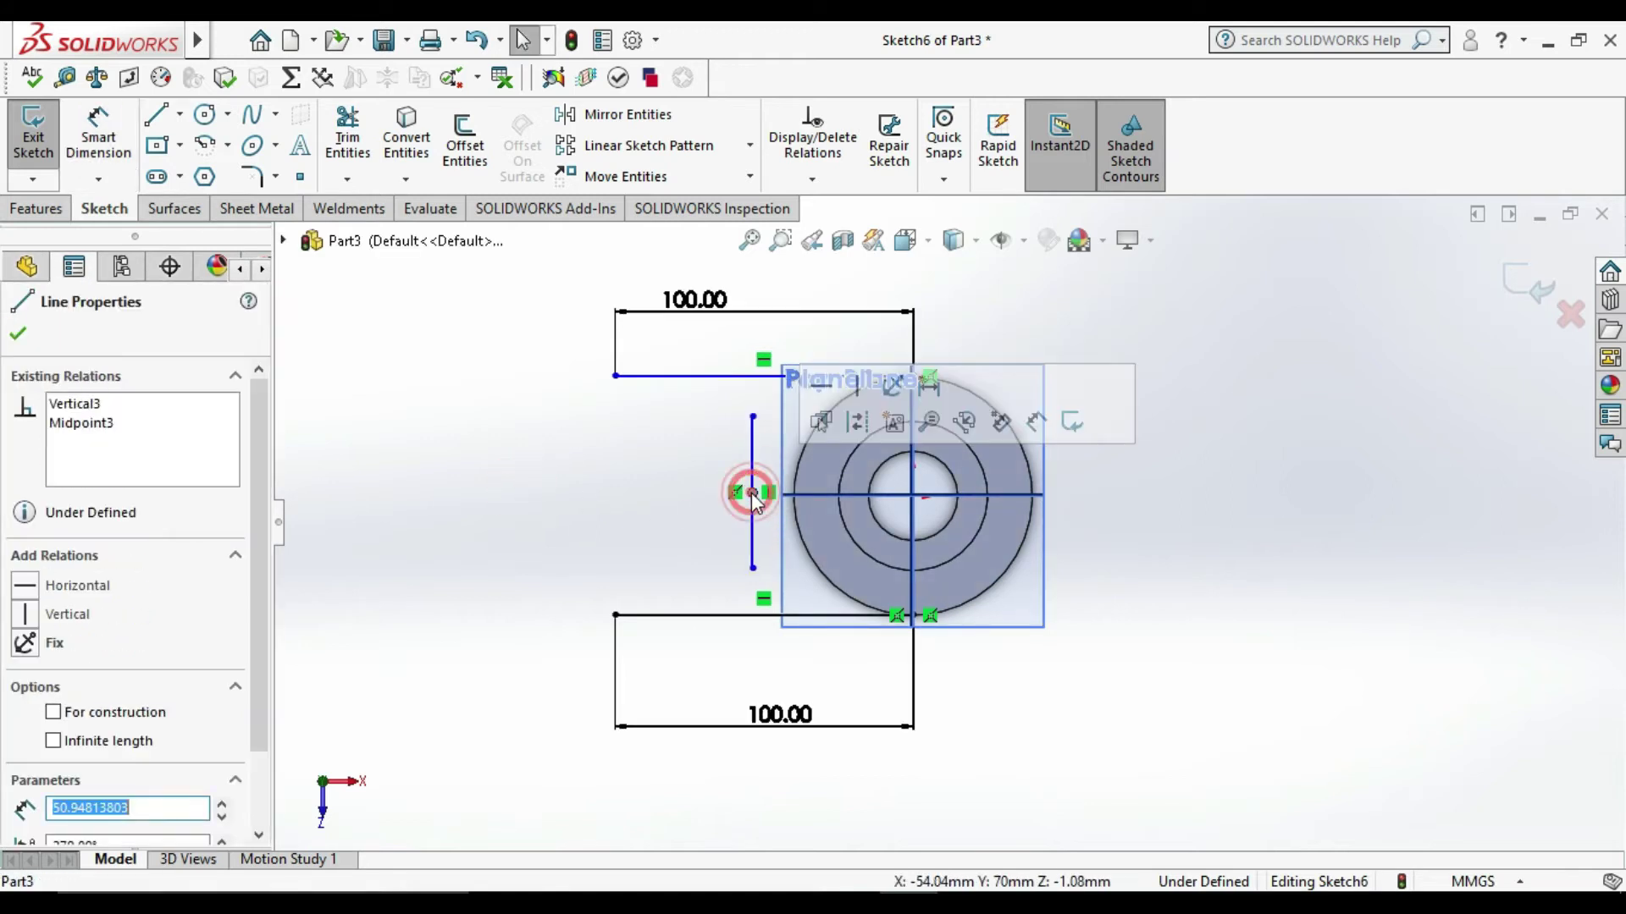
pyautogui.keyDown('ctrl'); pyautogui.click(913, 498); pyautogui.keyUp('ctrl')
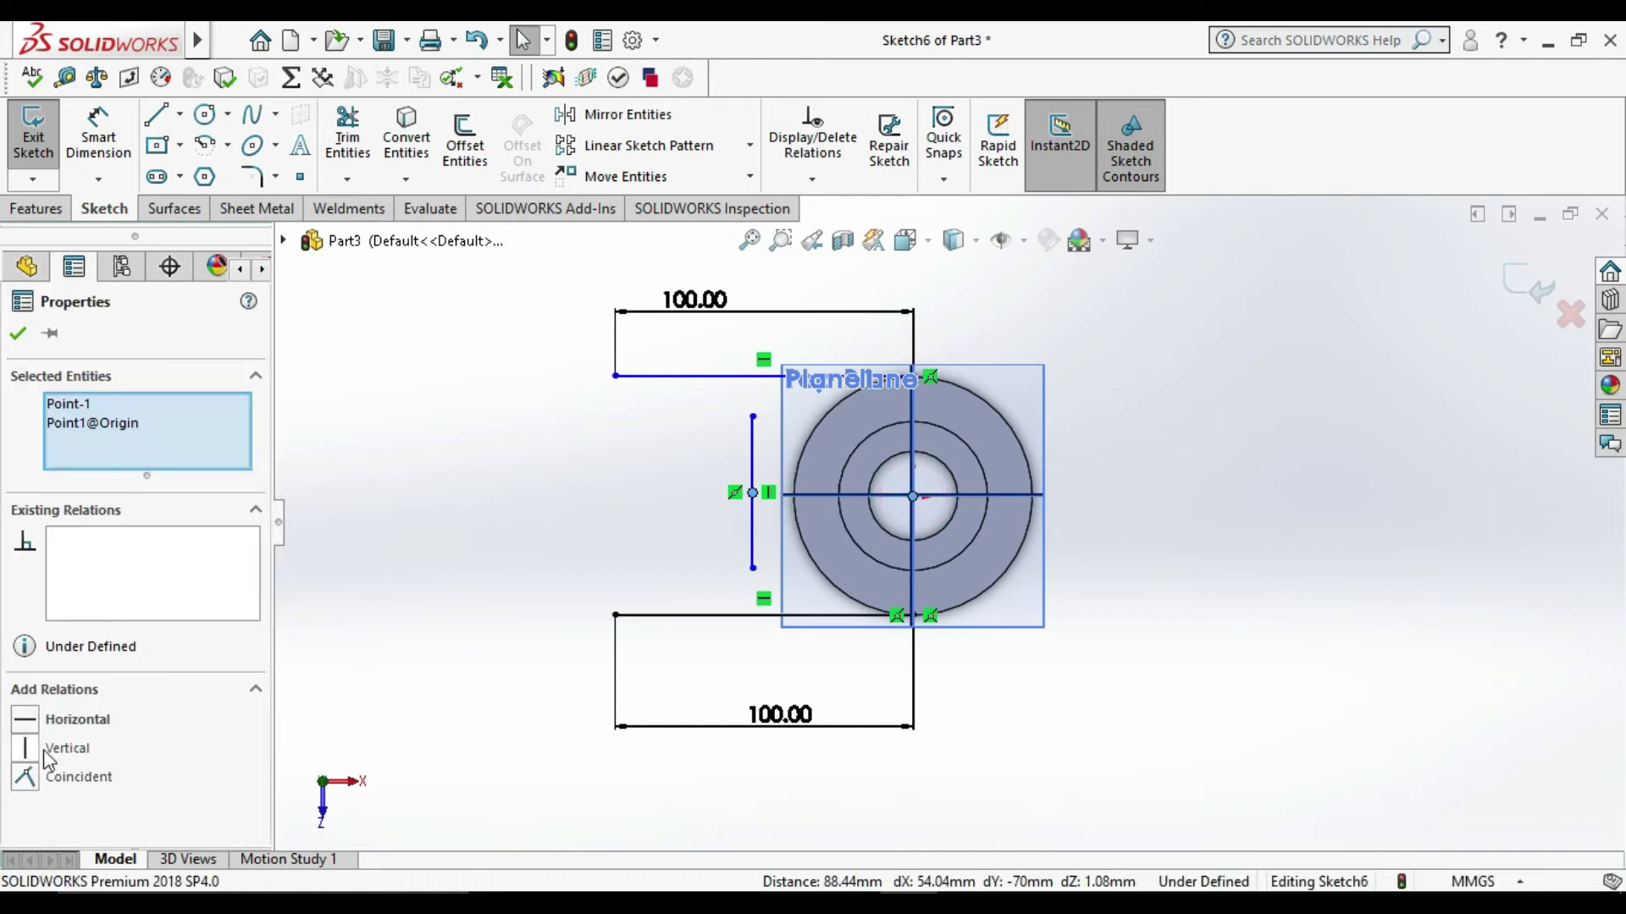
pyautogui.click(25, 721)
pyautogui.click(10, 335)
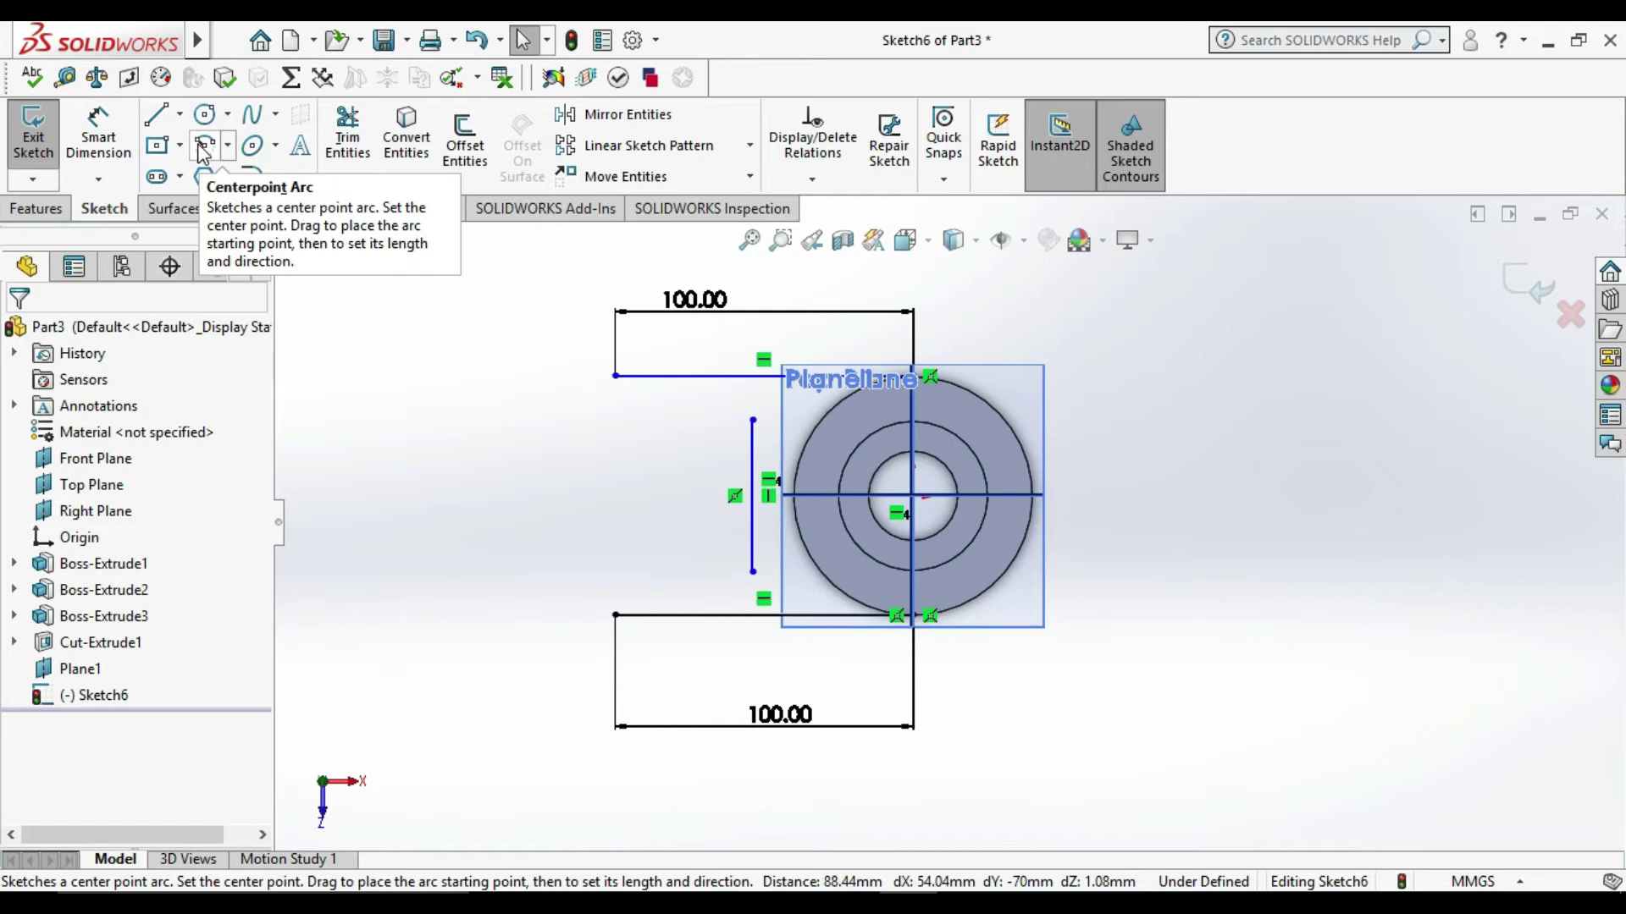
# Step: Dimension the vertical line 55 mm from the origin
pyautogui.click(98, 132)
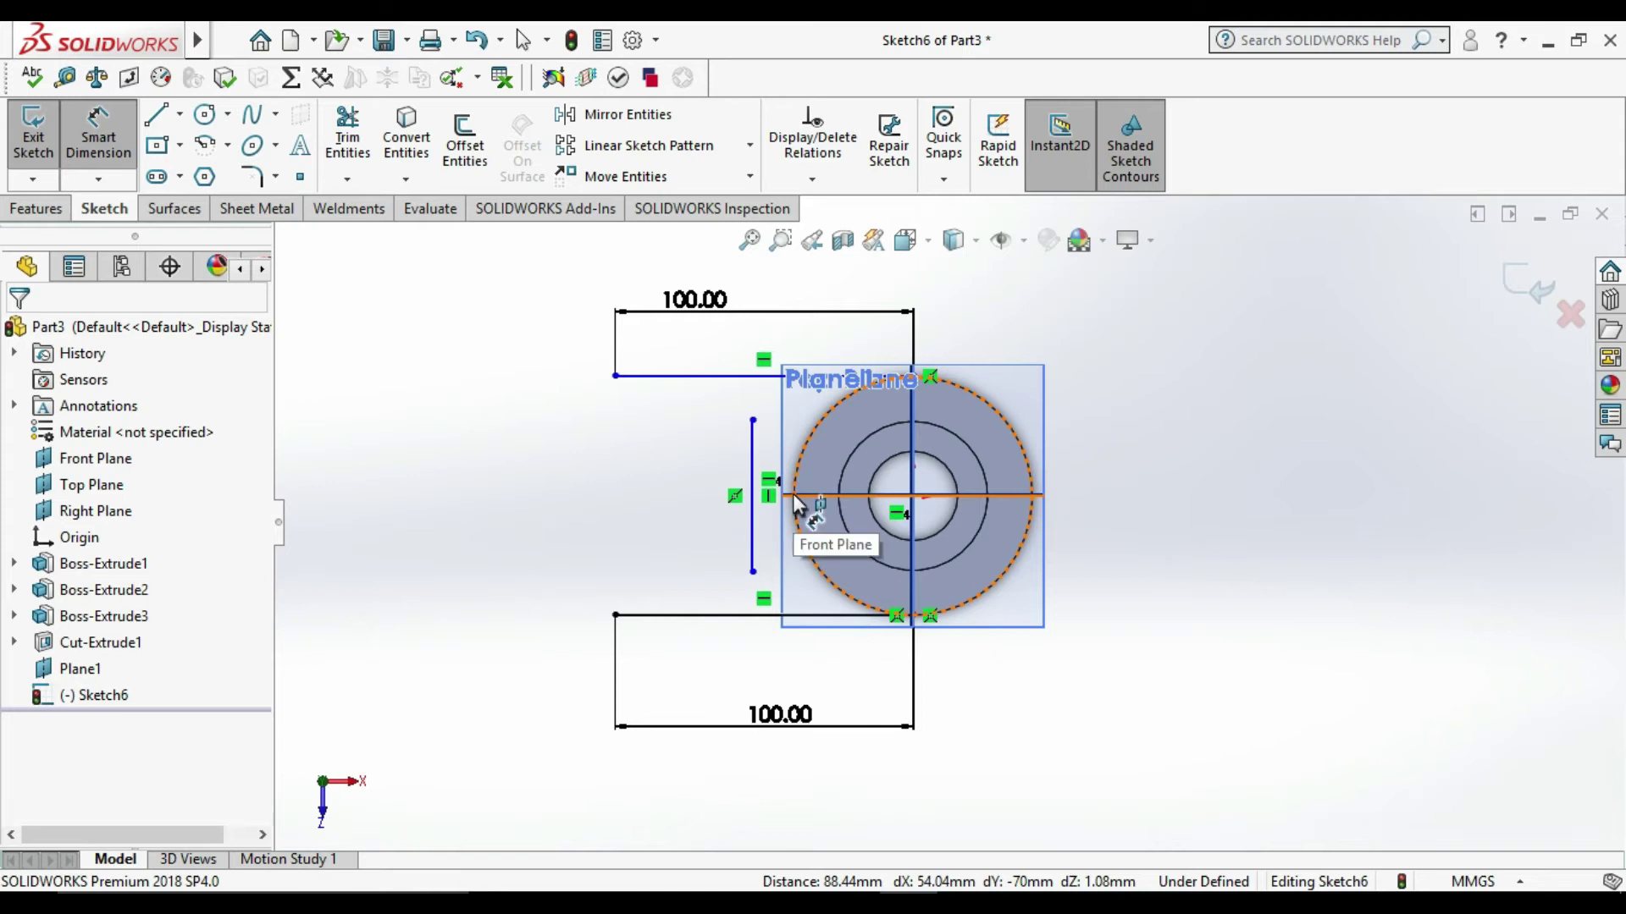
pyautogui.click(753, 508)
pyautogui.click(772, 497)
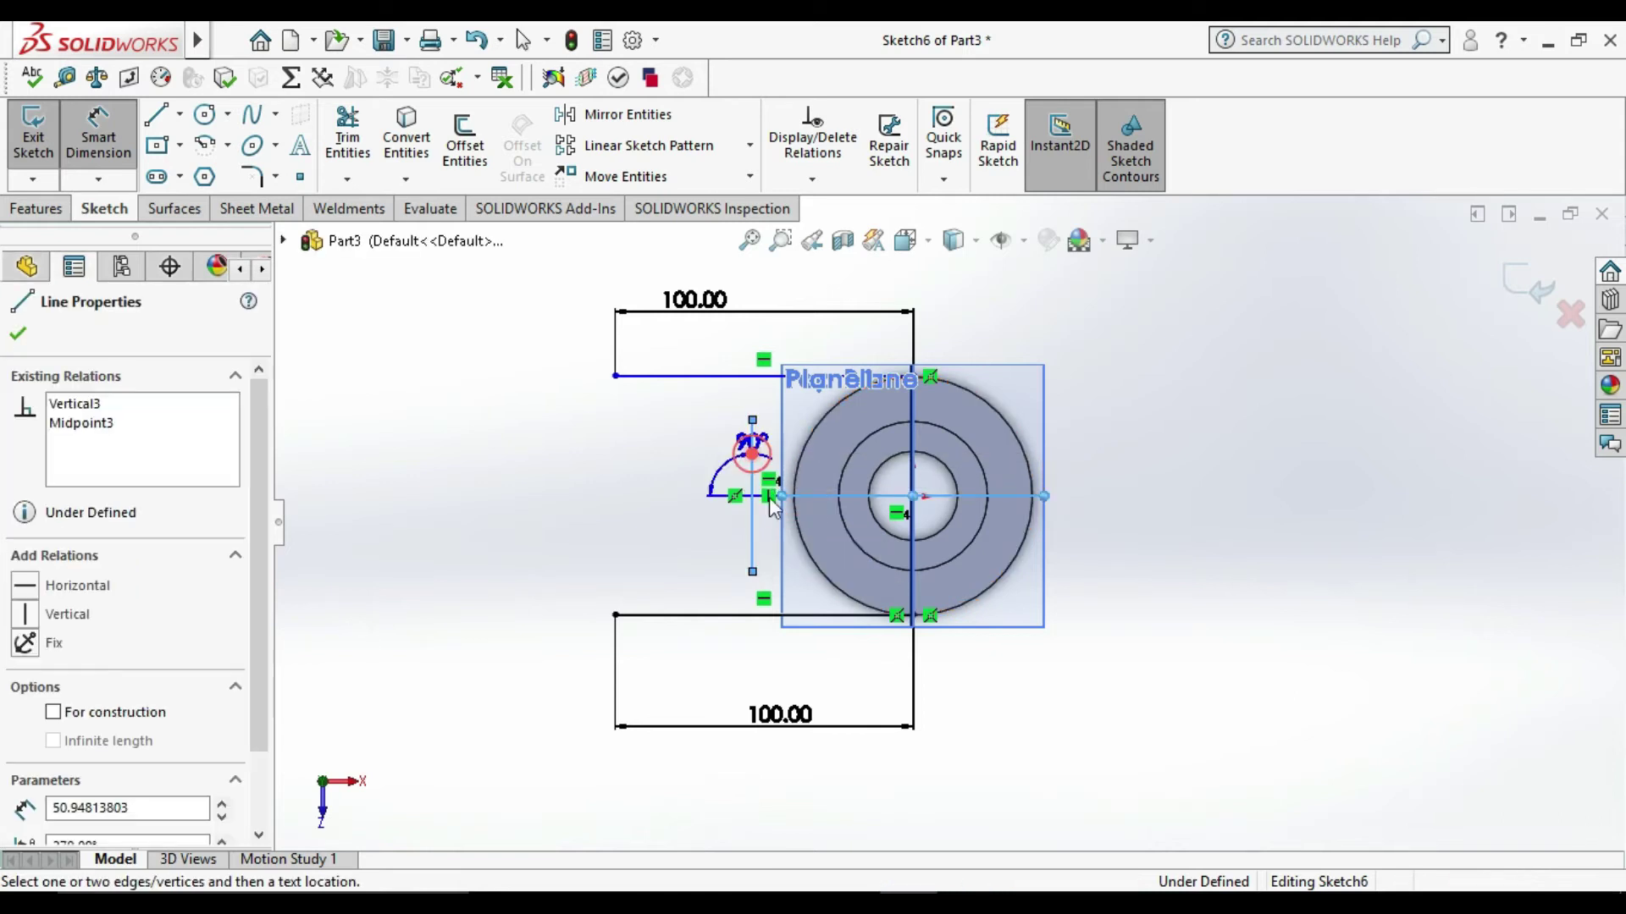
pyautogui.press('Escape')
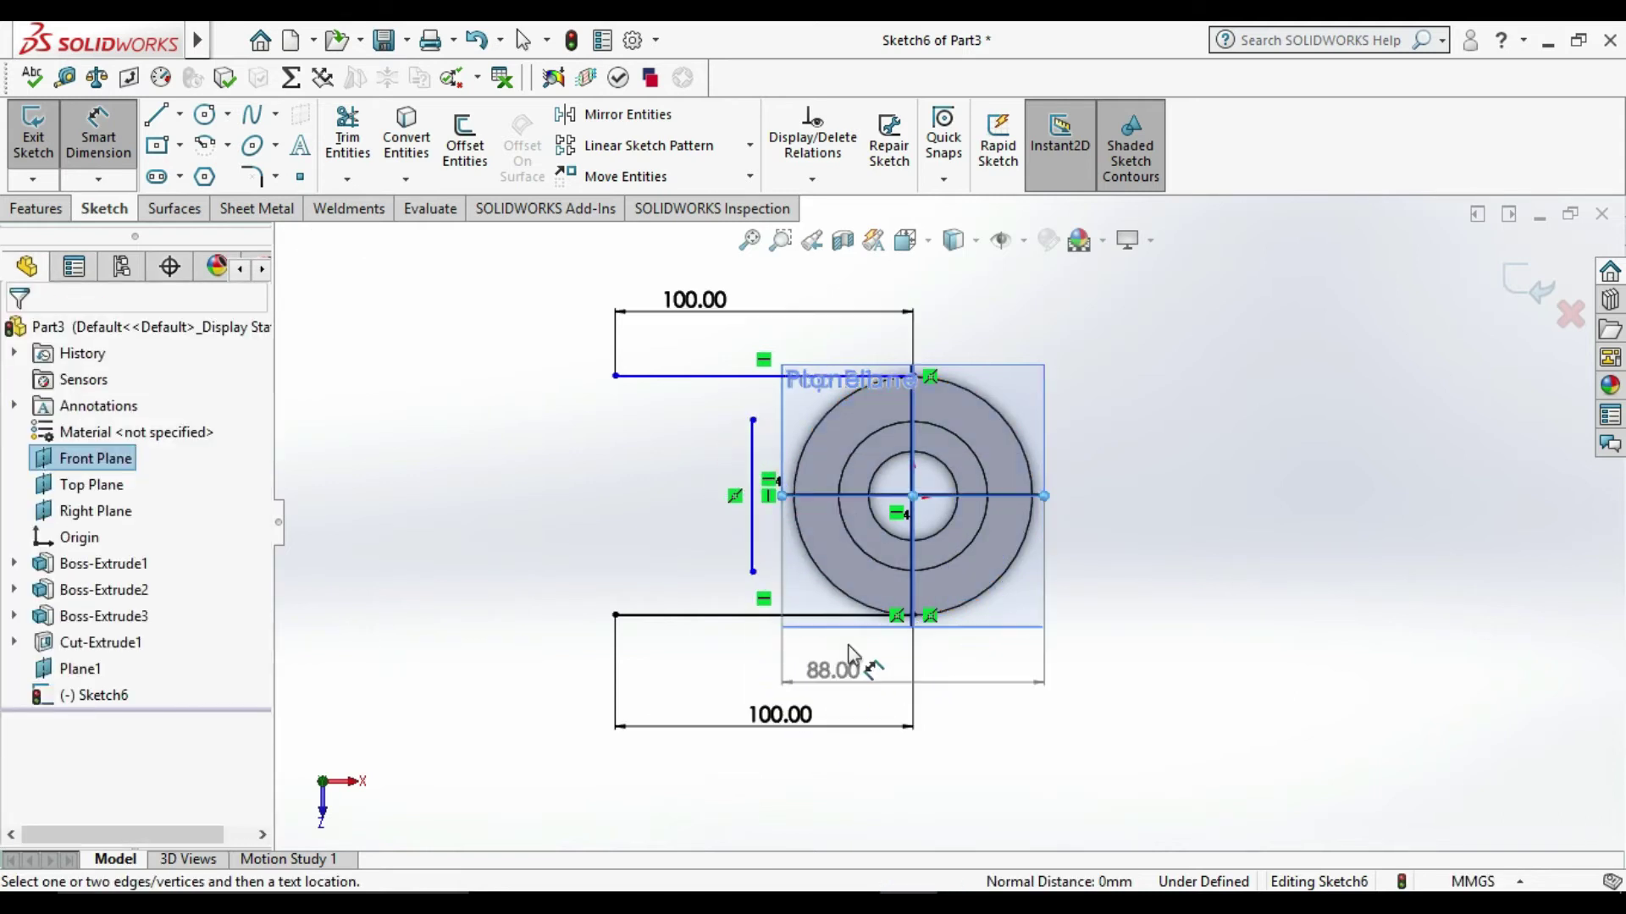
pyautogui.click(912, 497)
pyautogui.click(753, 457)
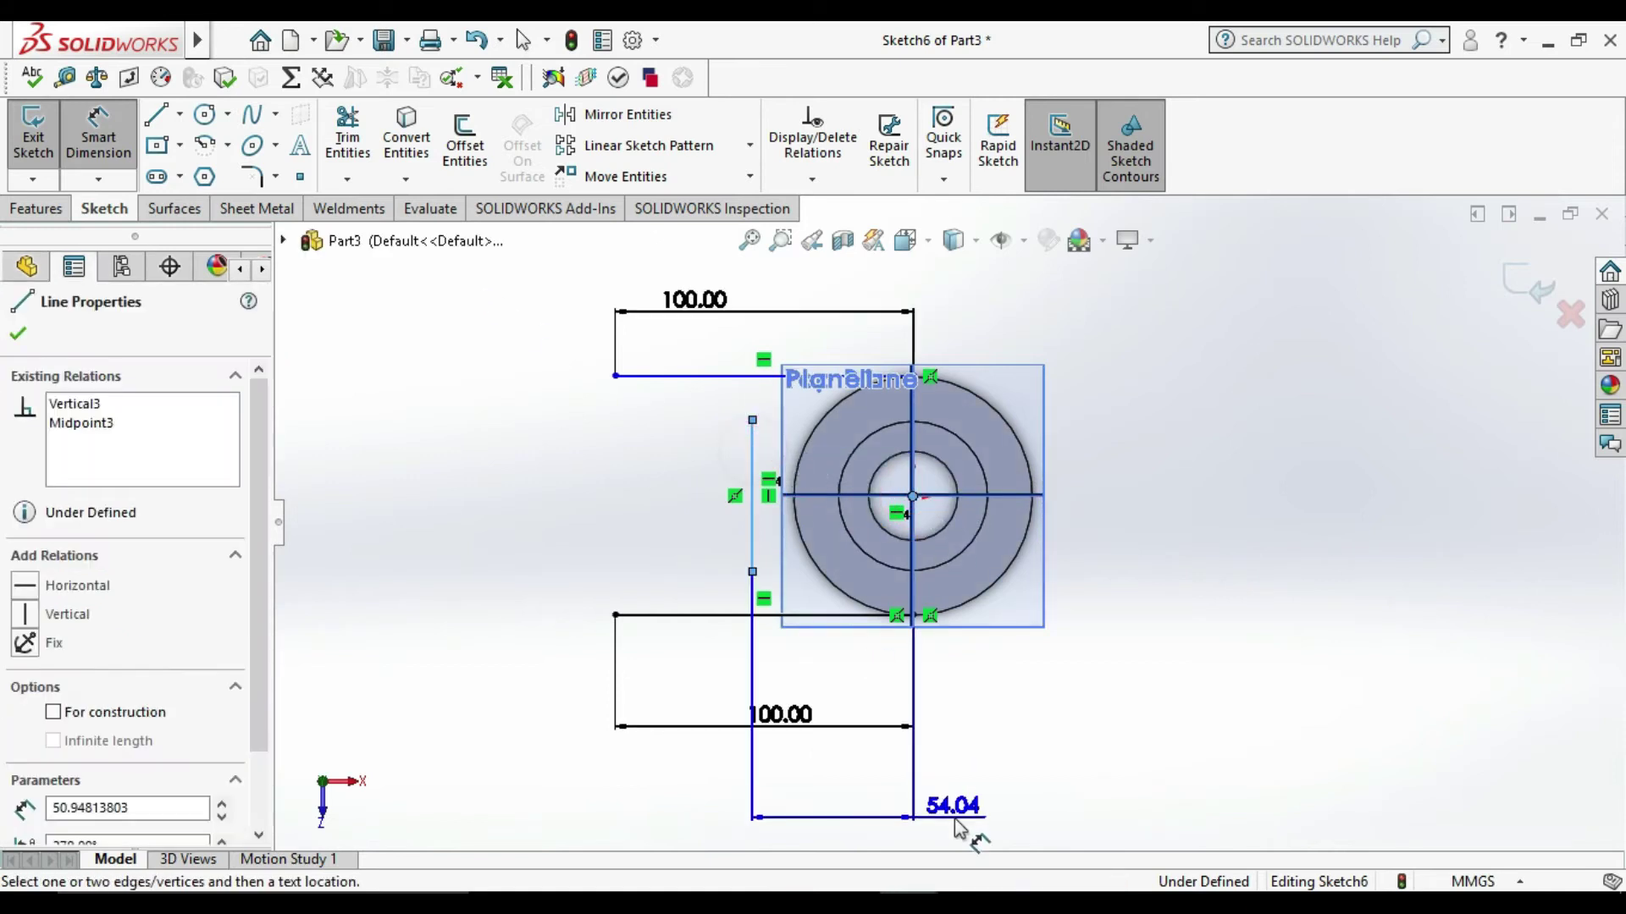
pyautogui.doubleClick(840, 815)
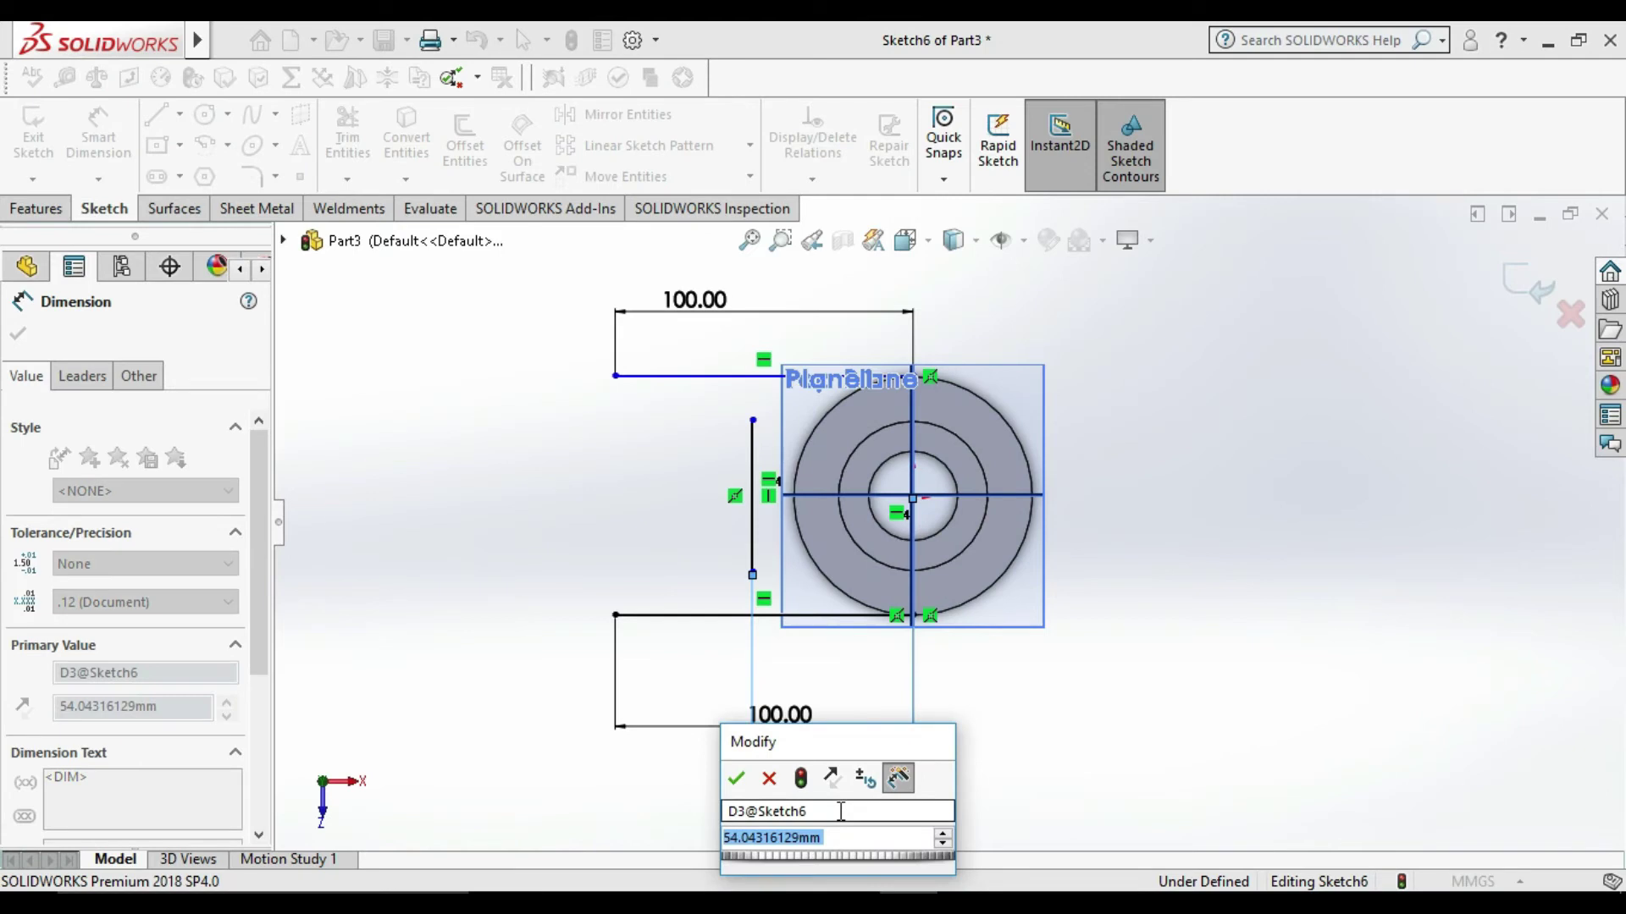
pyautogui.write('55')
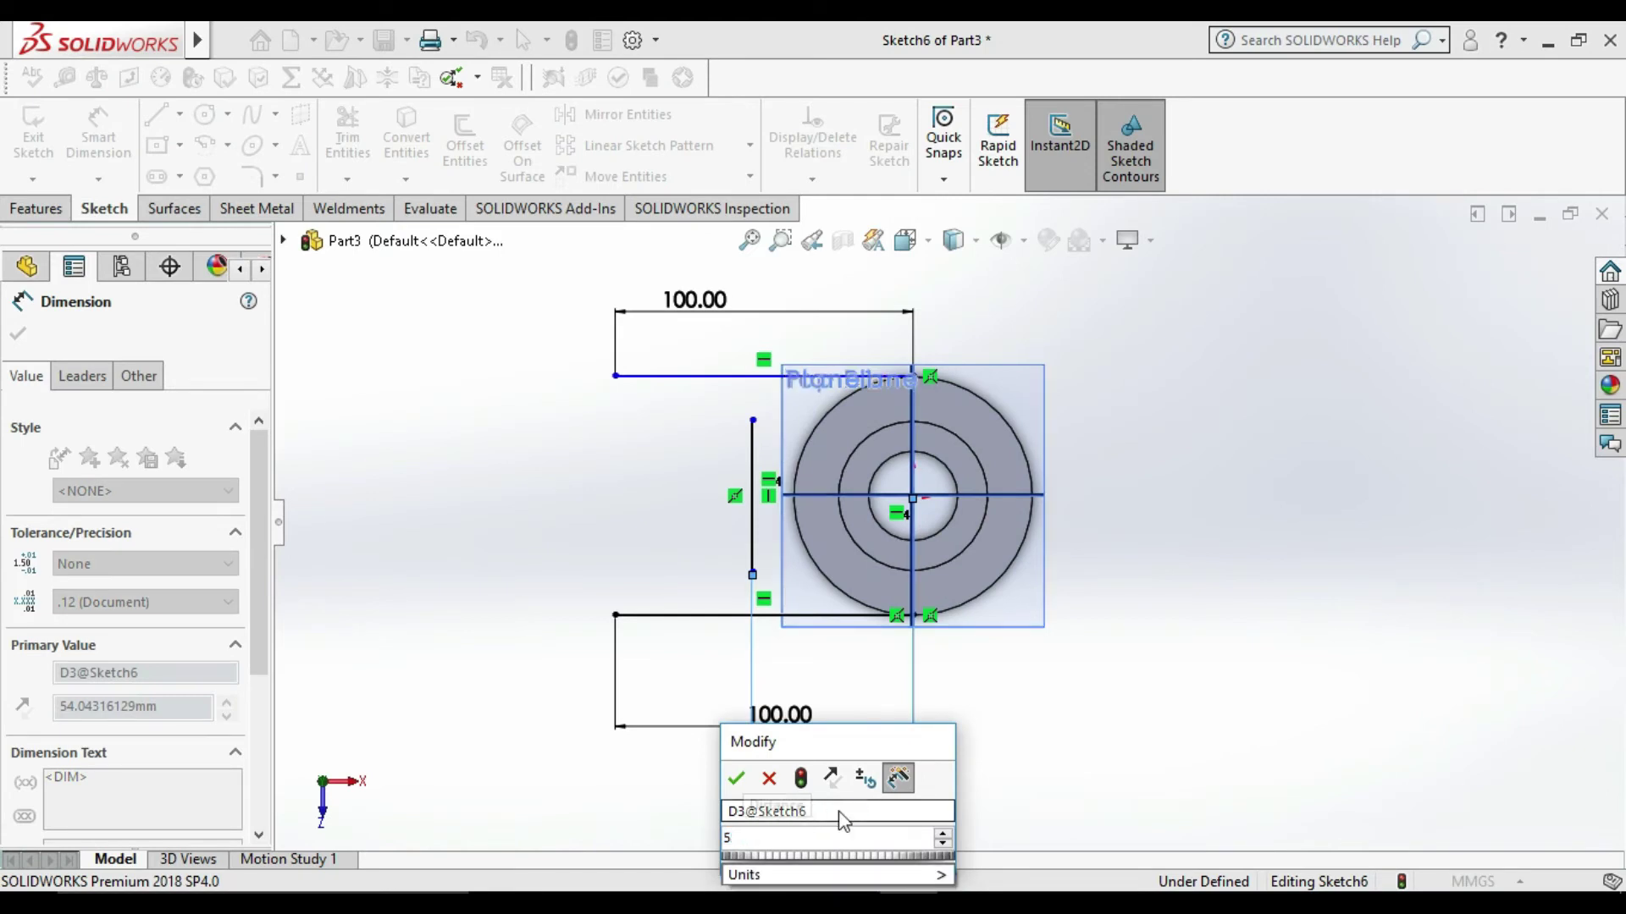
pyautogui.press('Return')
pyautogui.click(1386, 788)
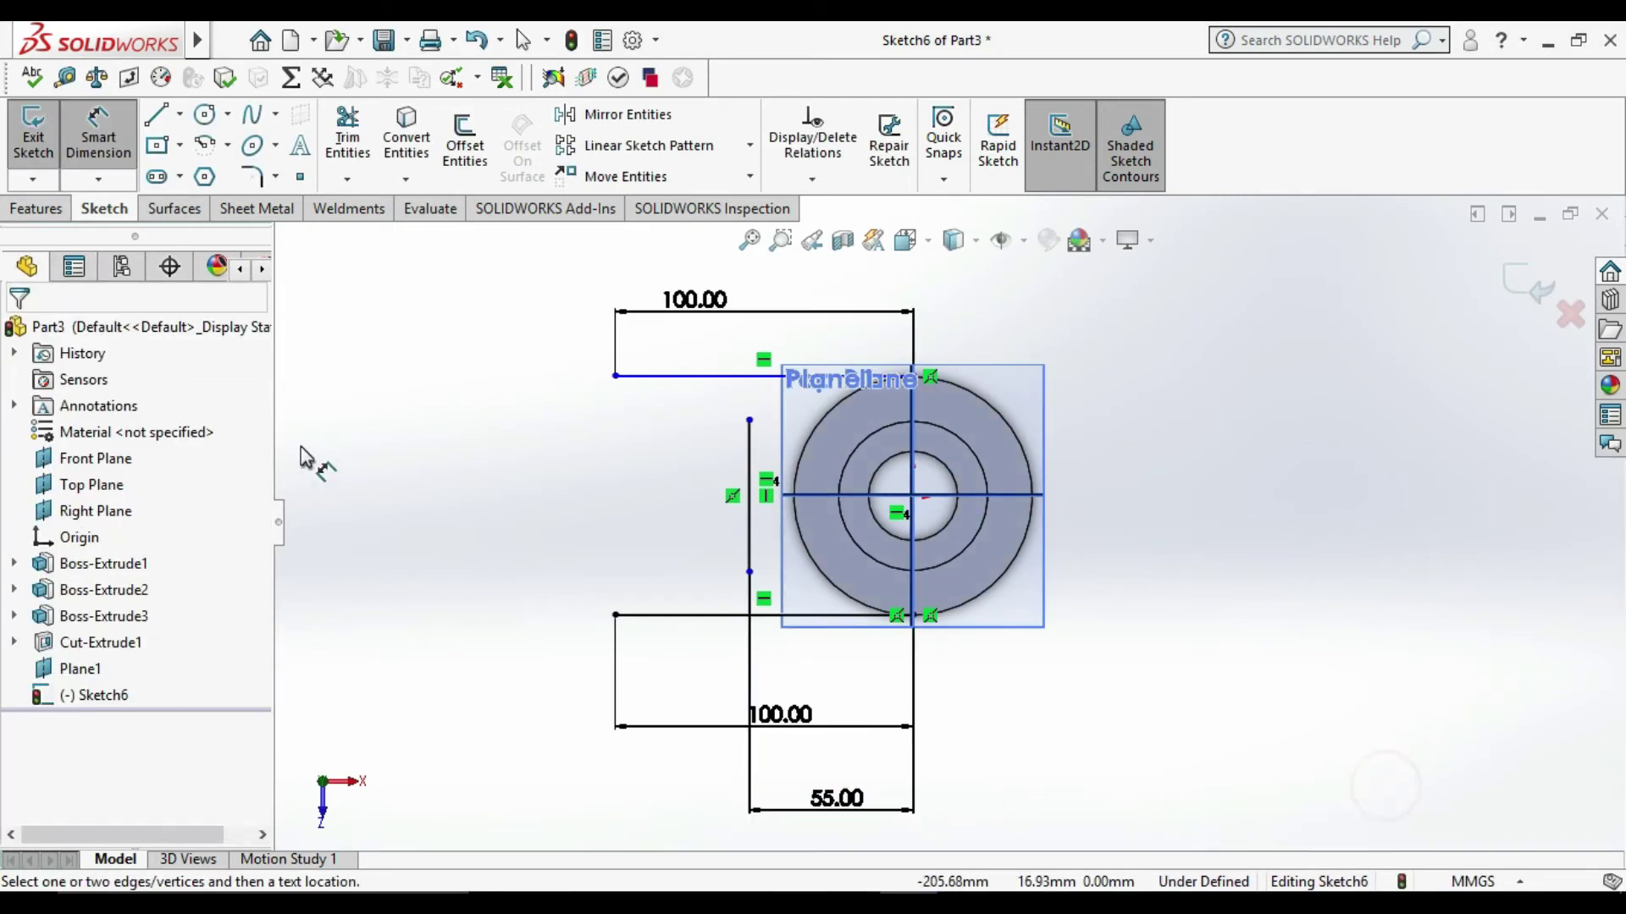
pyautogui.click(89, 123)
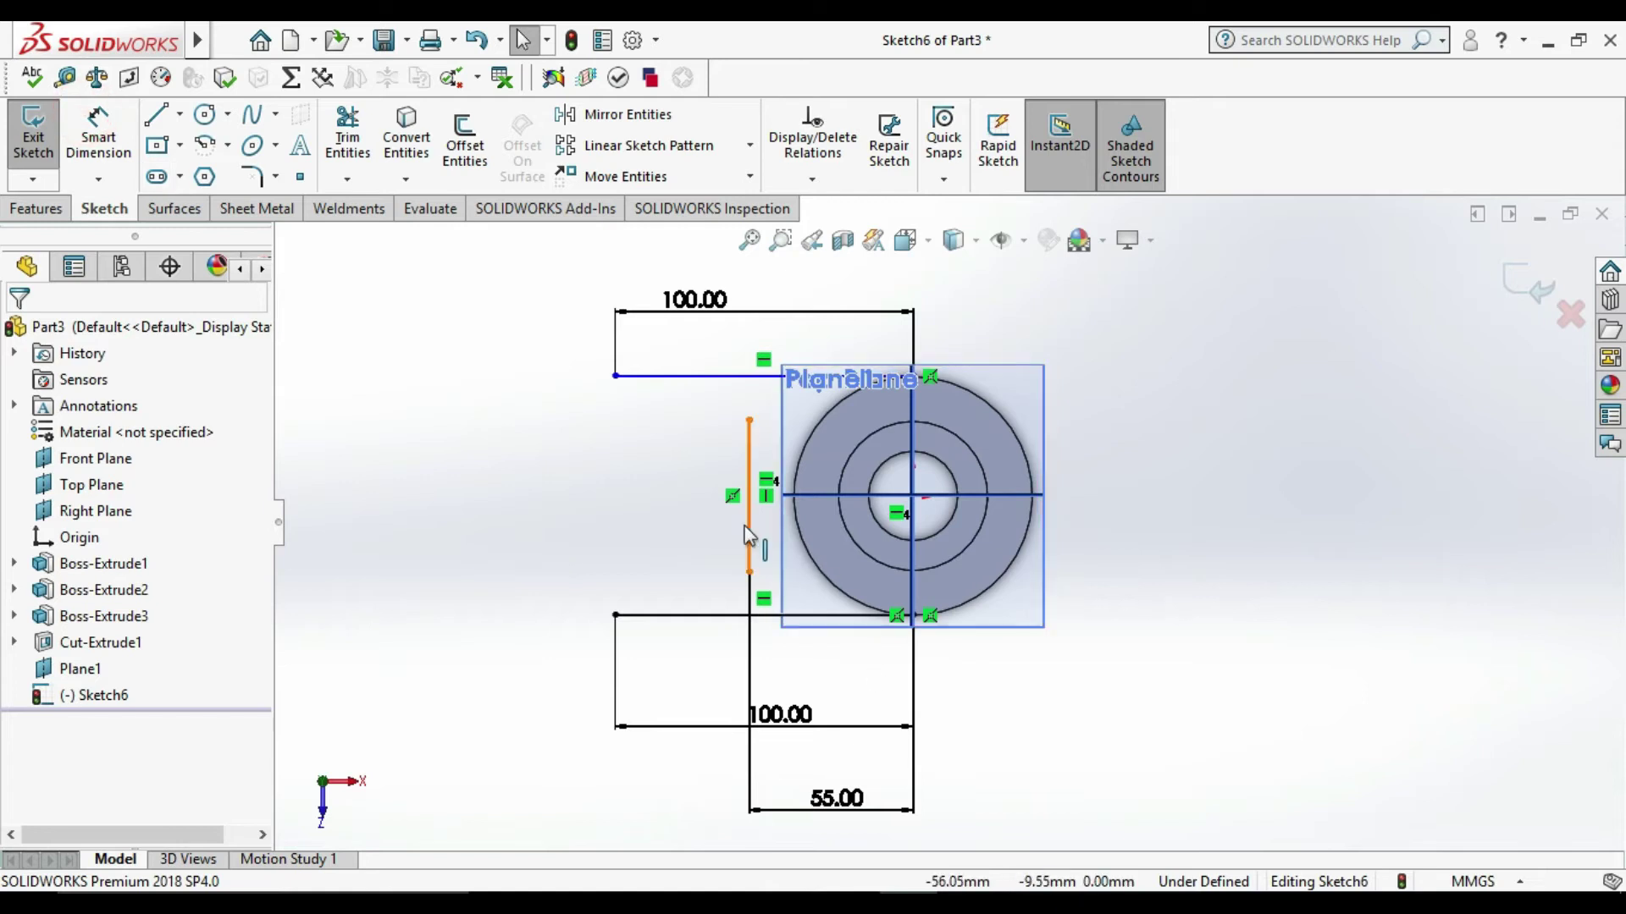
# Step: Set the vertical line's length to 50 mm
pyautogui.click(98, 134)
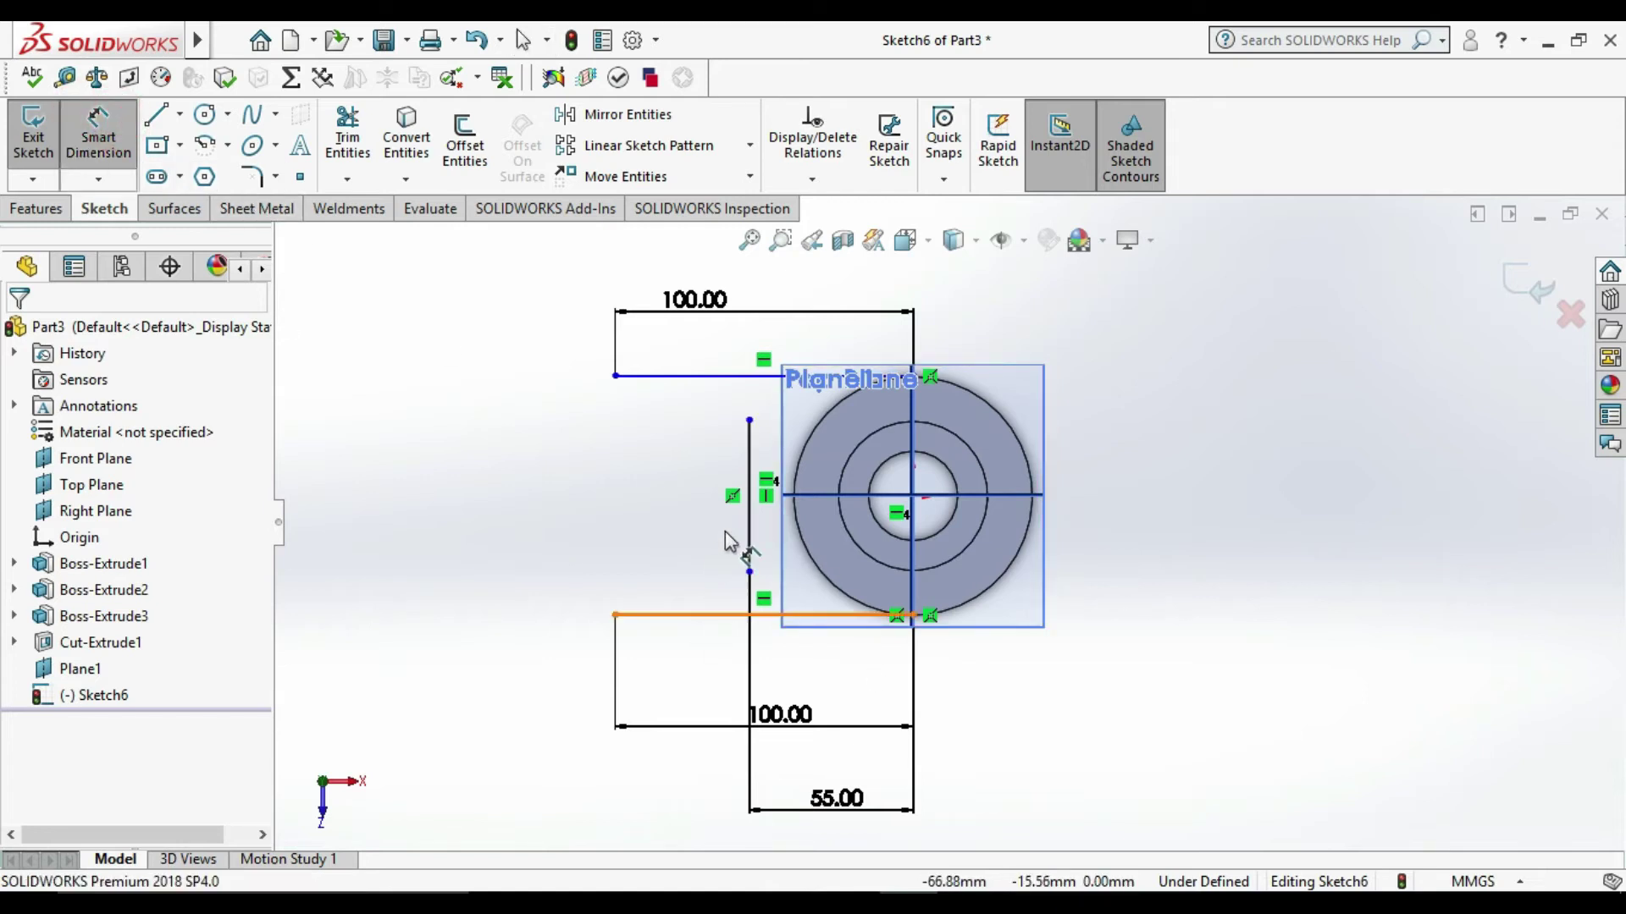
pyautogui.click(748, 525)
pyautogui.click(649, 530)
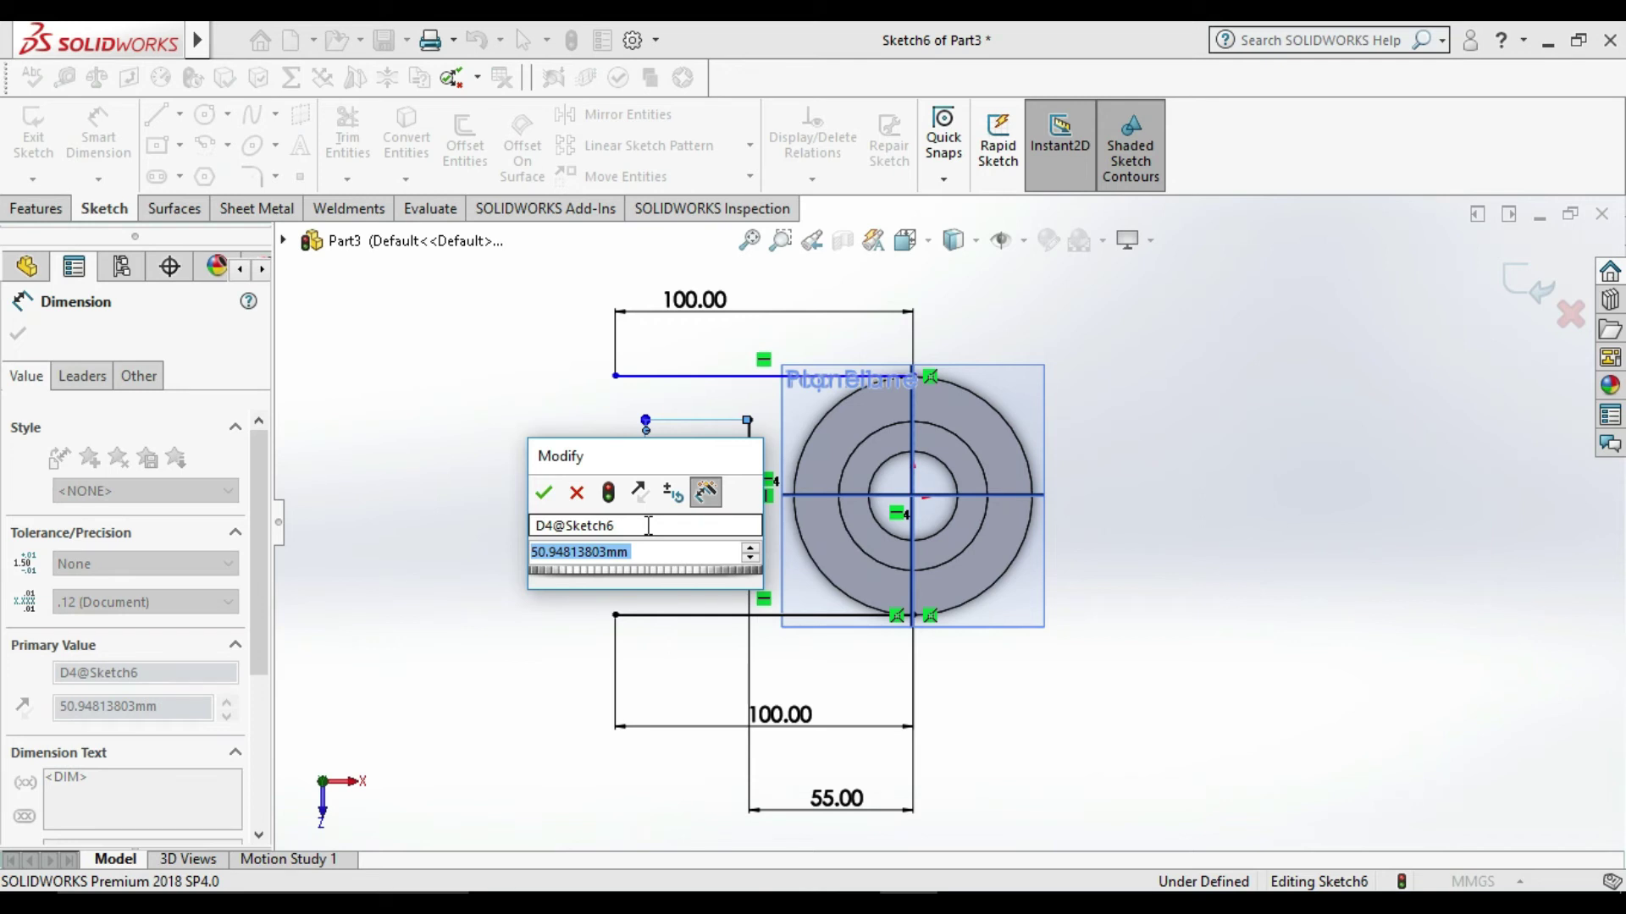
pyautogui.write('50')
pyautogui.press('Return')
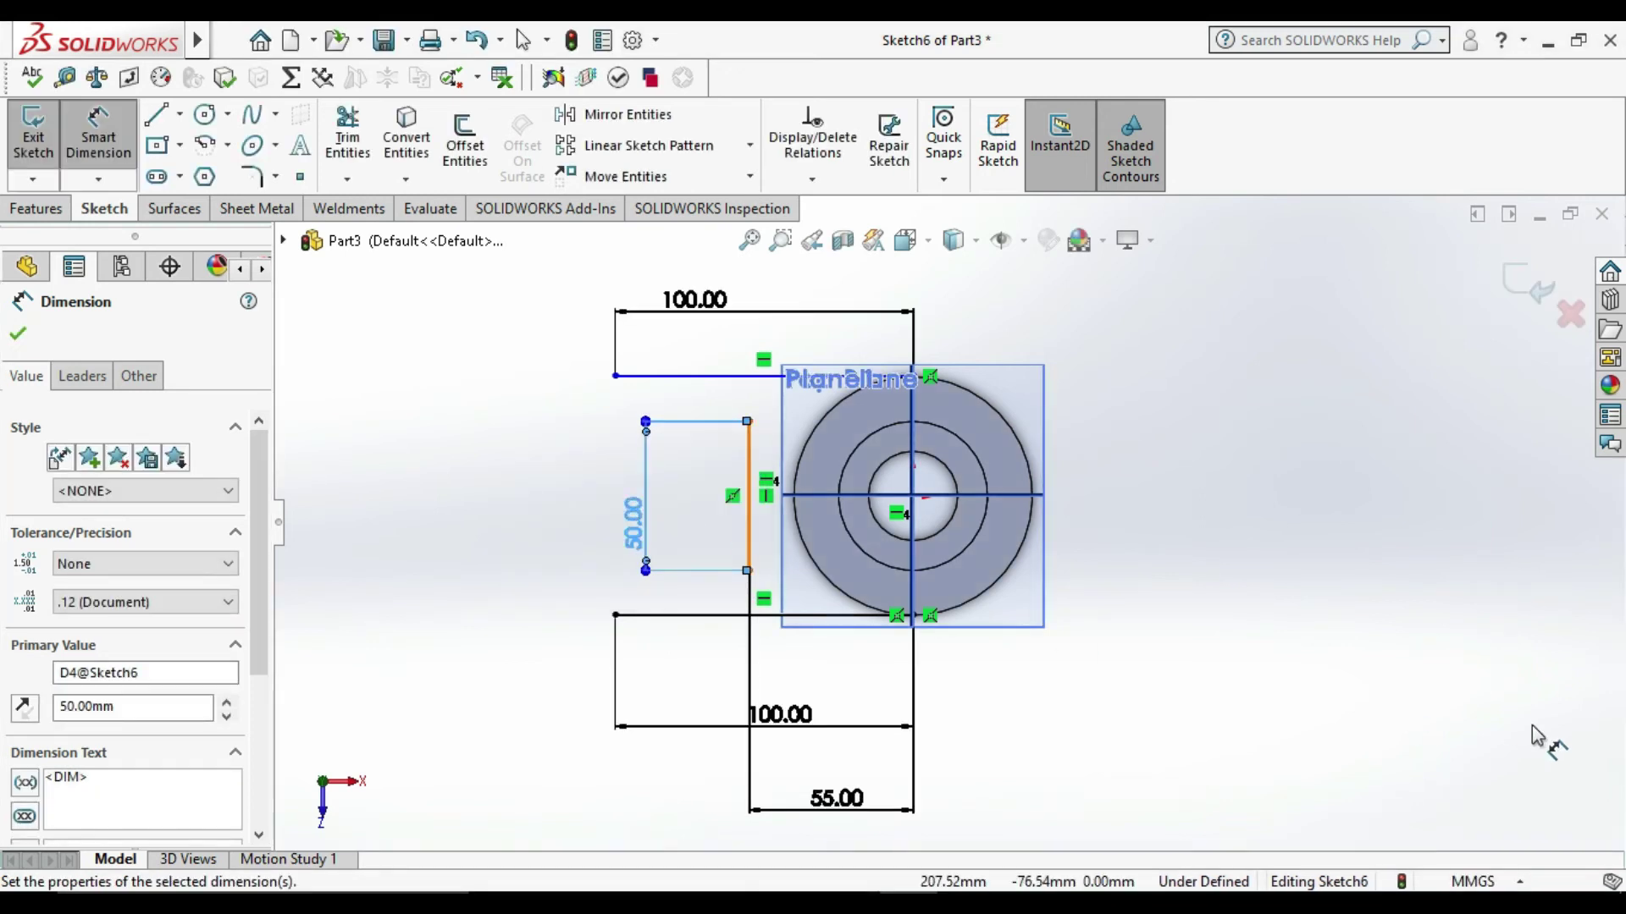
pyautogui.click(1534, 730)
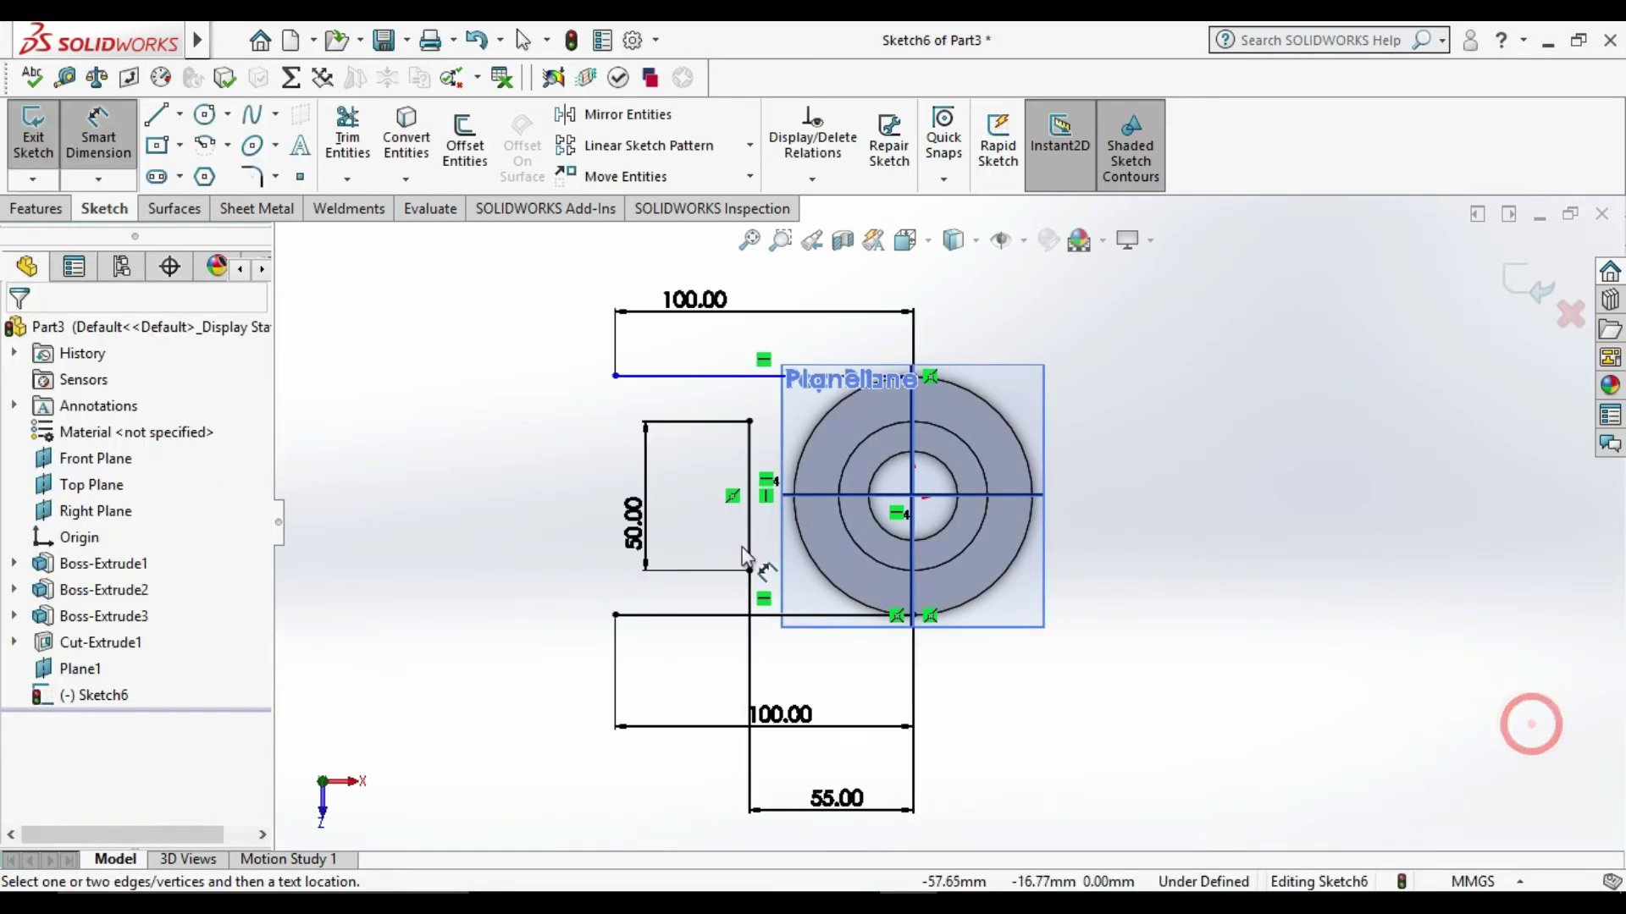
pyautogui.click(99, 144)
pyautogui.click(749, 421)
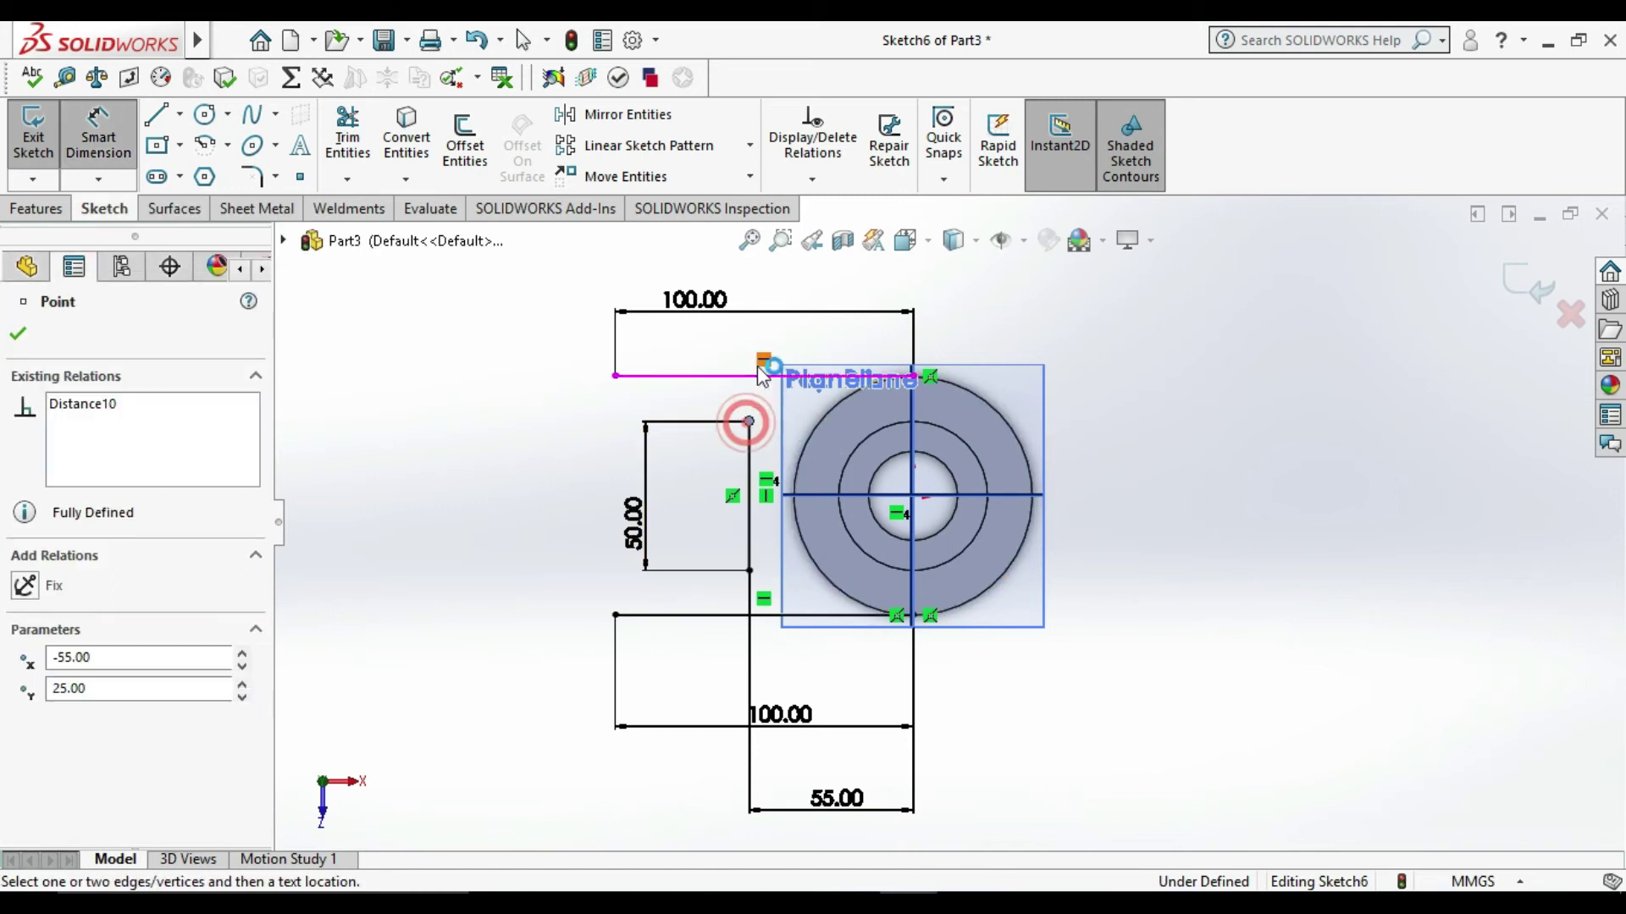
pyautogui.click(748, 376)
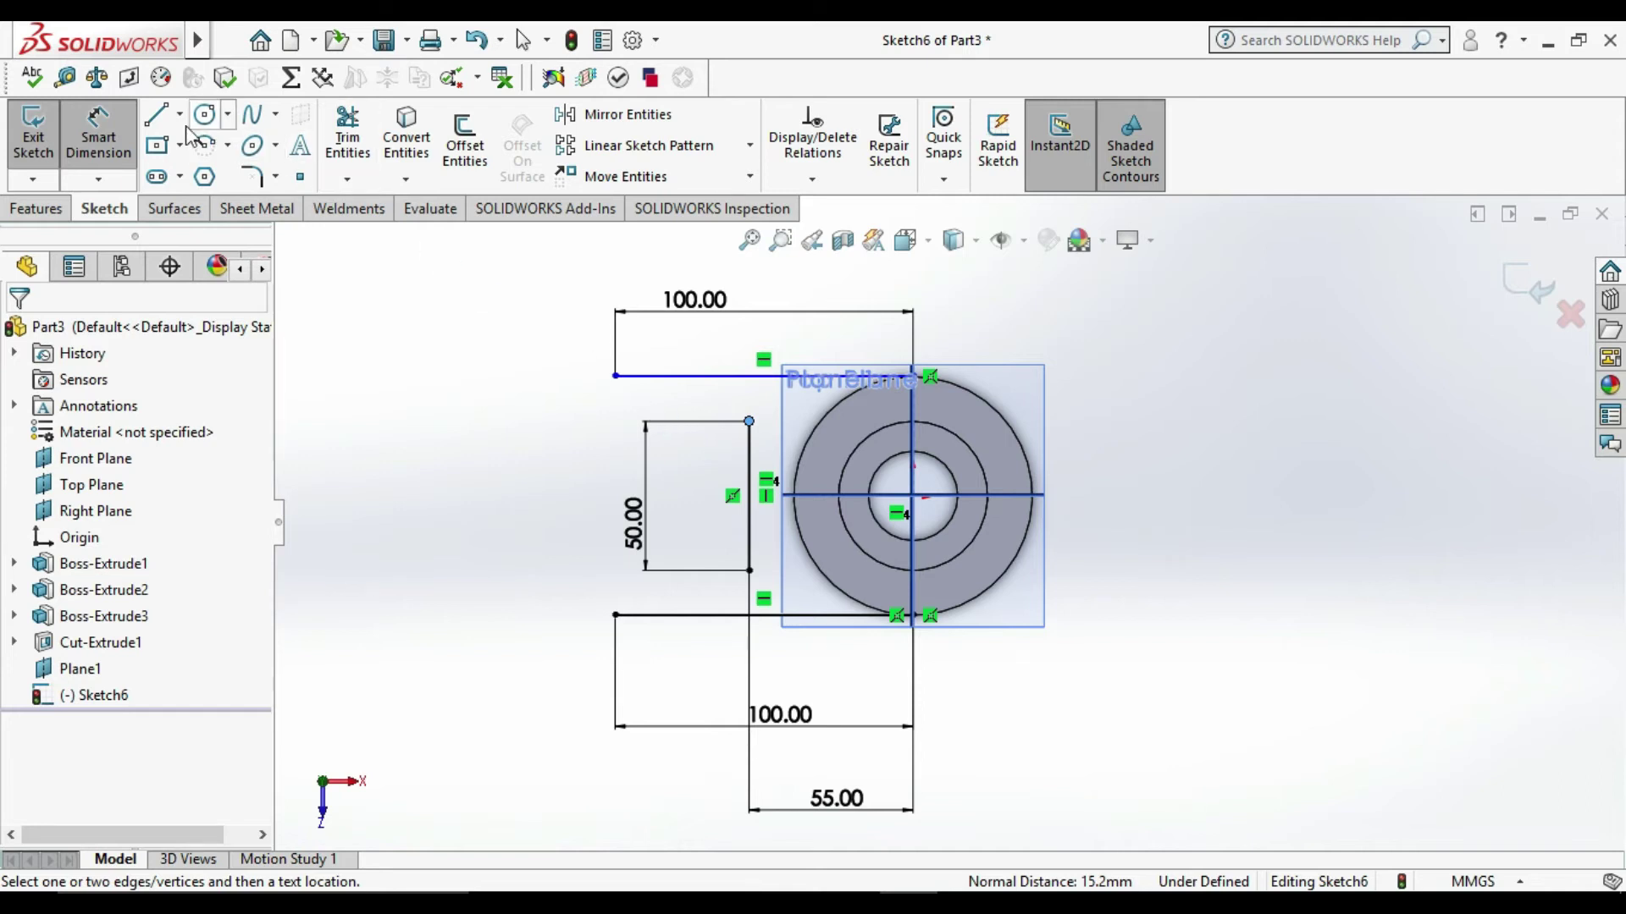
pyautogui.click(156, 114)
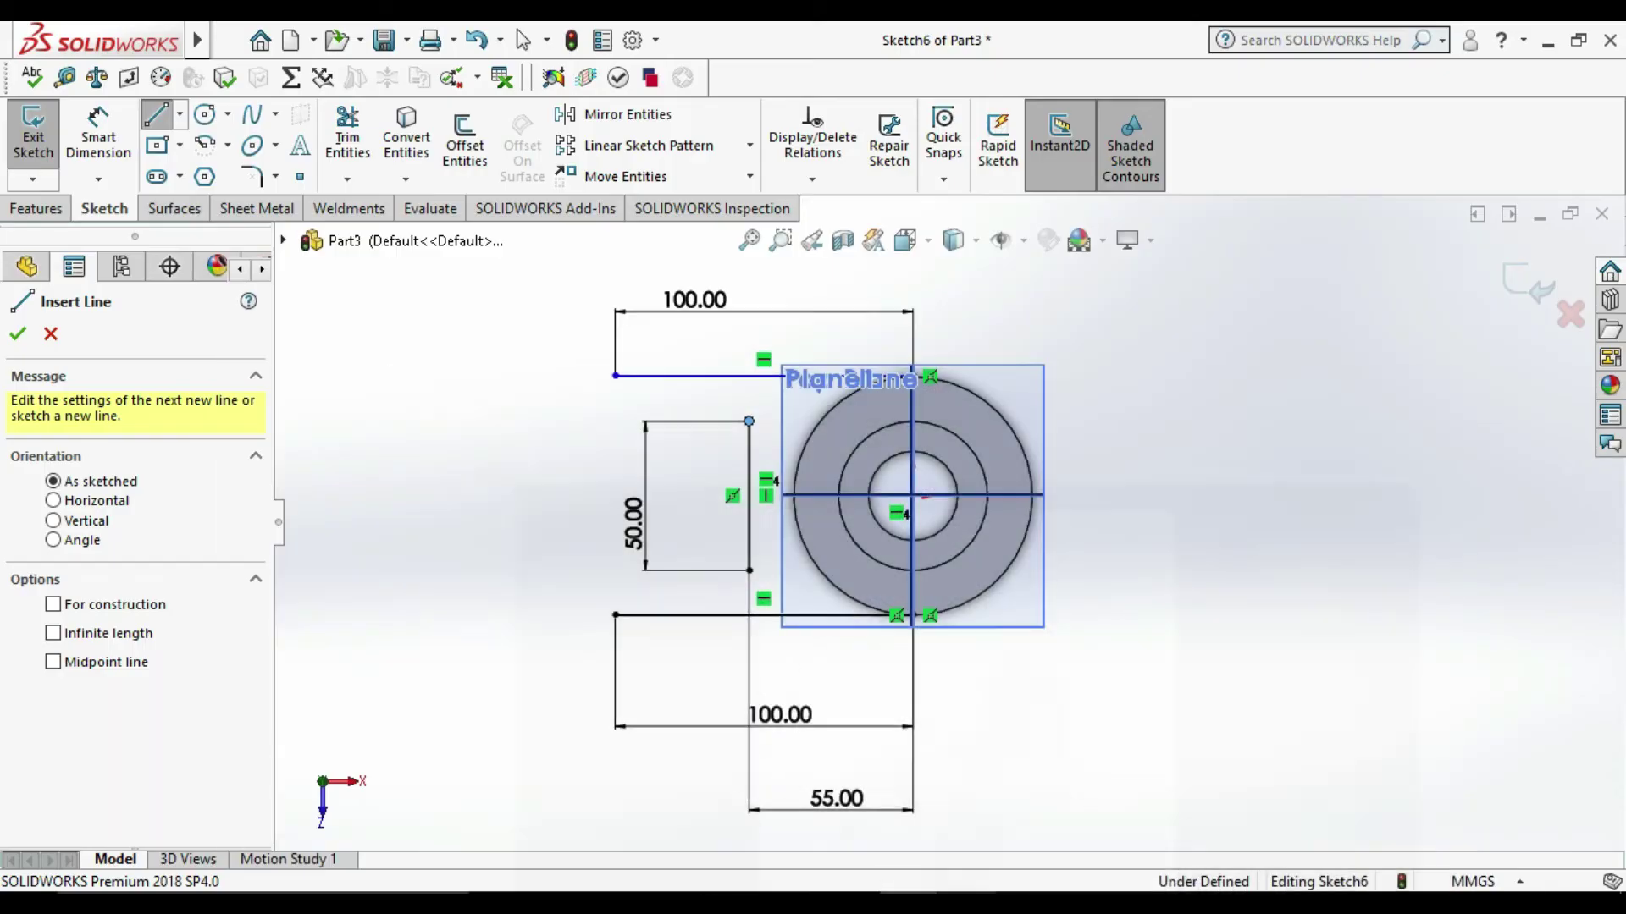
pyautogui.click(749, 570)
# Step: Draw a line left from the 50 mm line's top, then up past the upper line
pyautogui.click(749, 421)
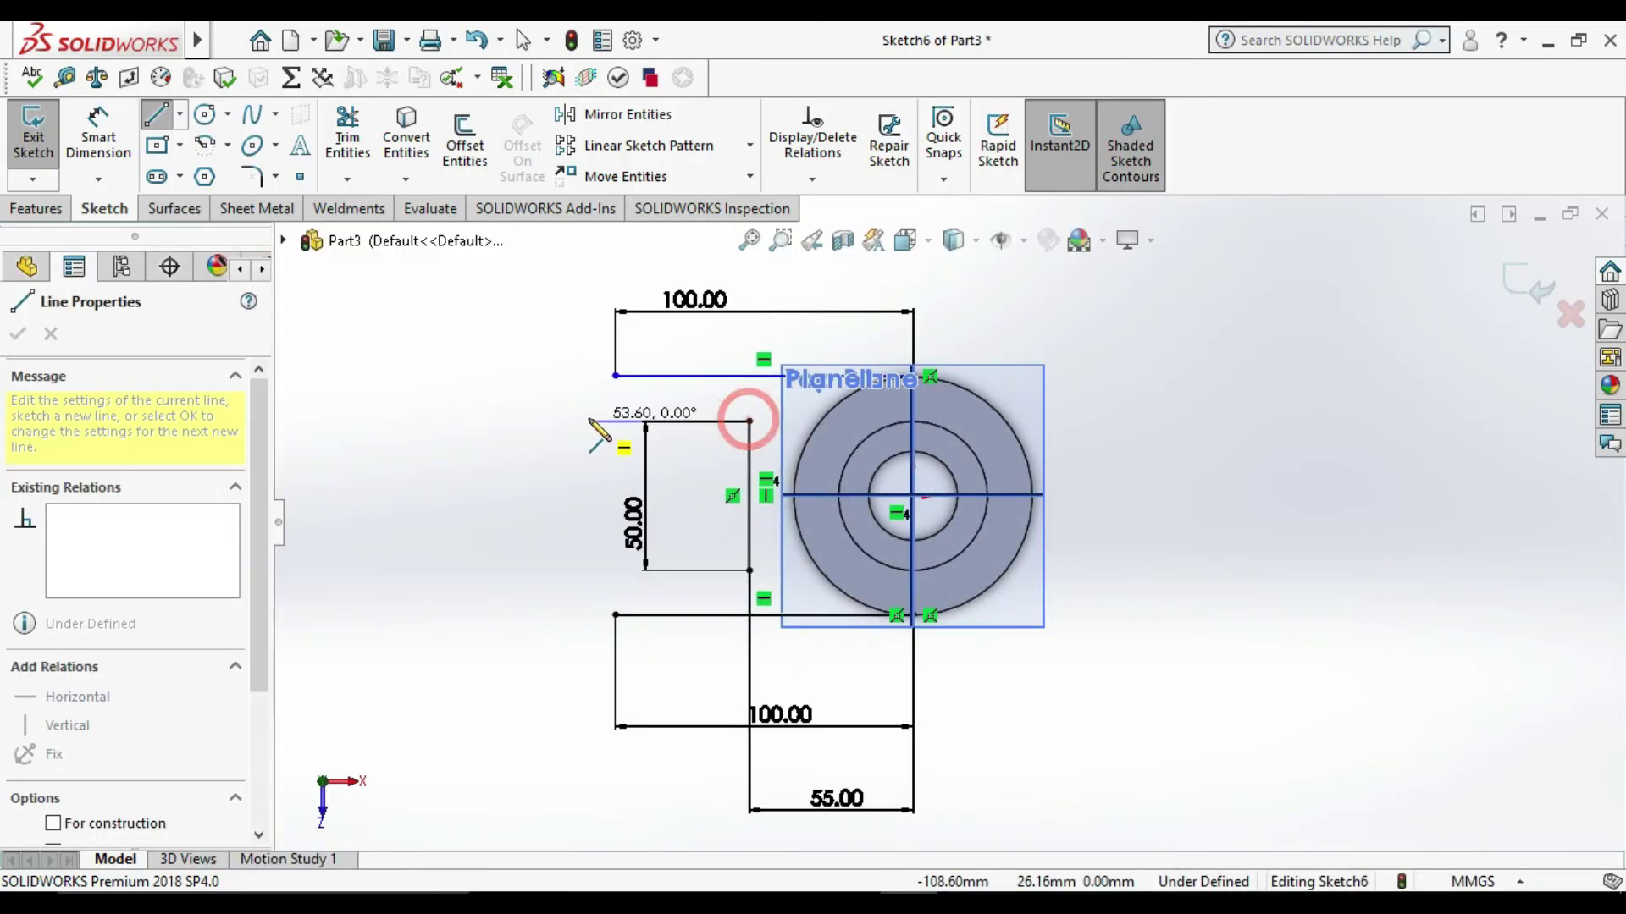
pyautogui.click(565, 421)
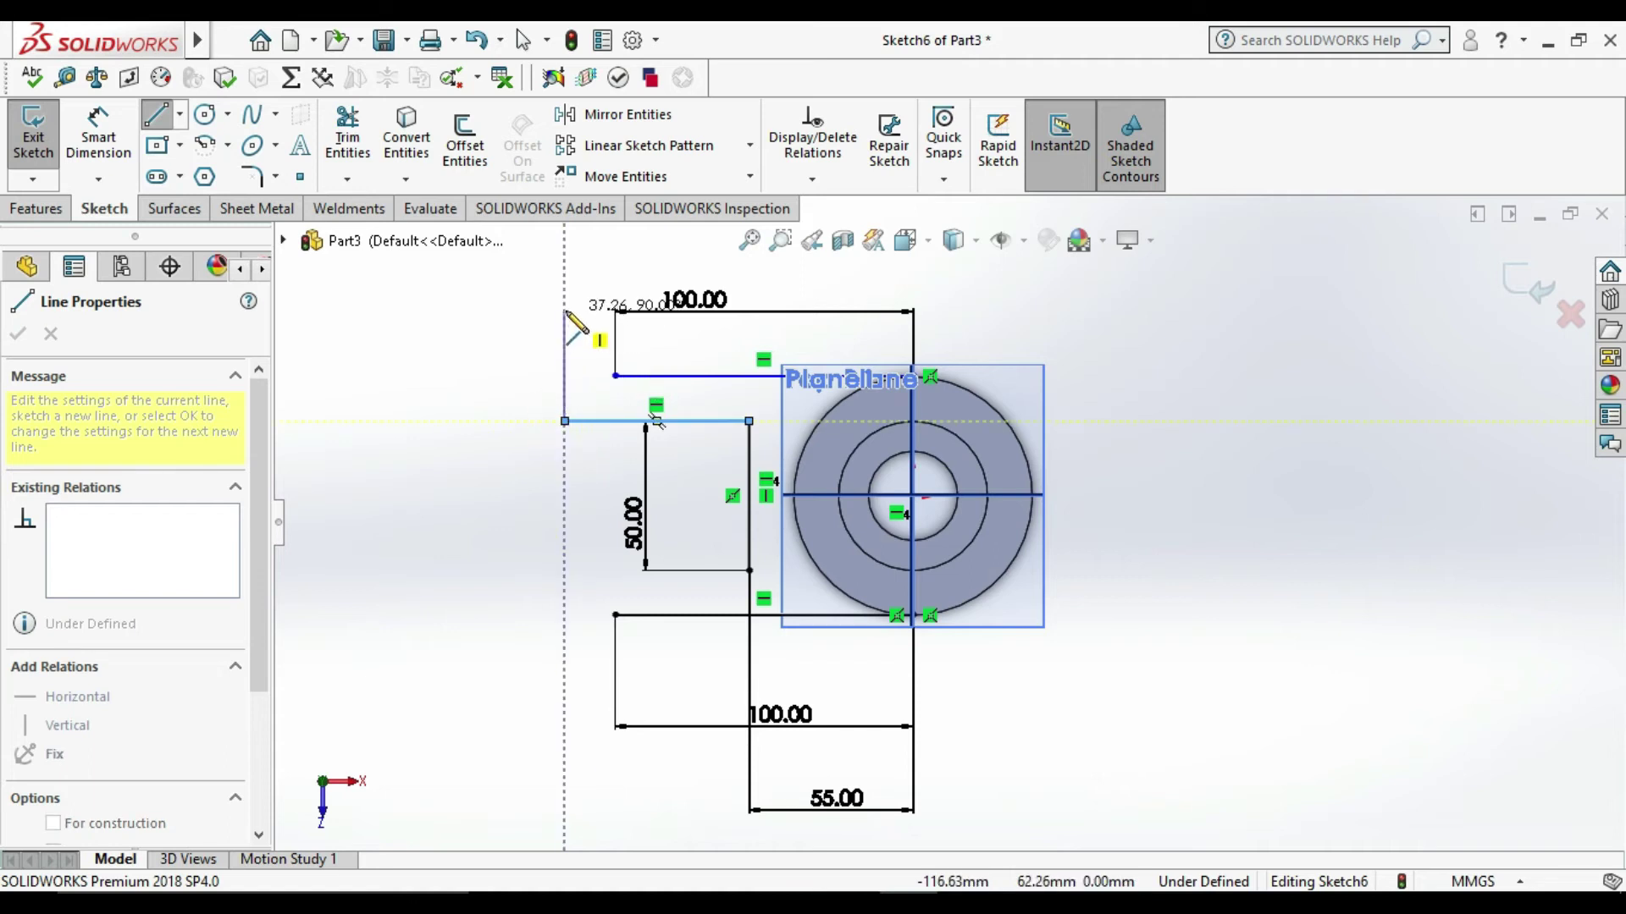
pyautogui.click(565, 266)
pyautogui.press('Escape')
# Step: Dimension the upright line 15 mm from the upper line's left end
pyautogui.click(98, 136)
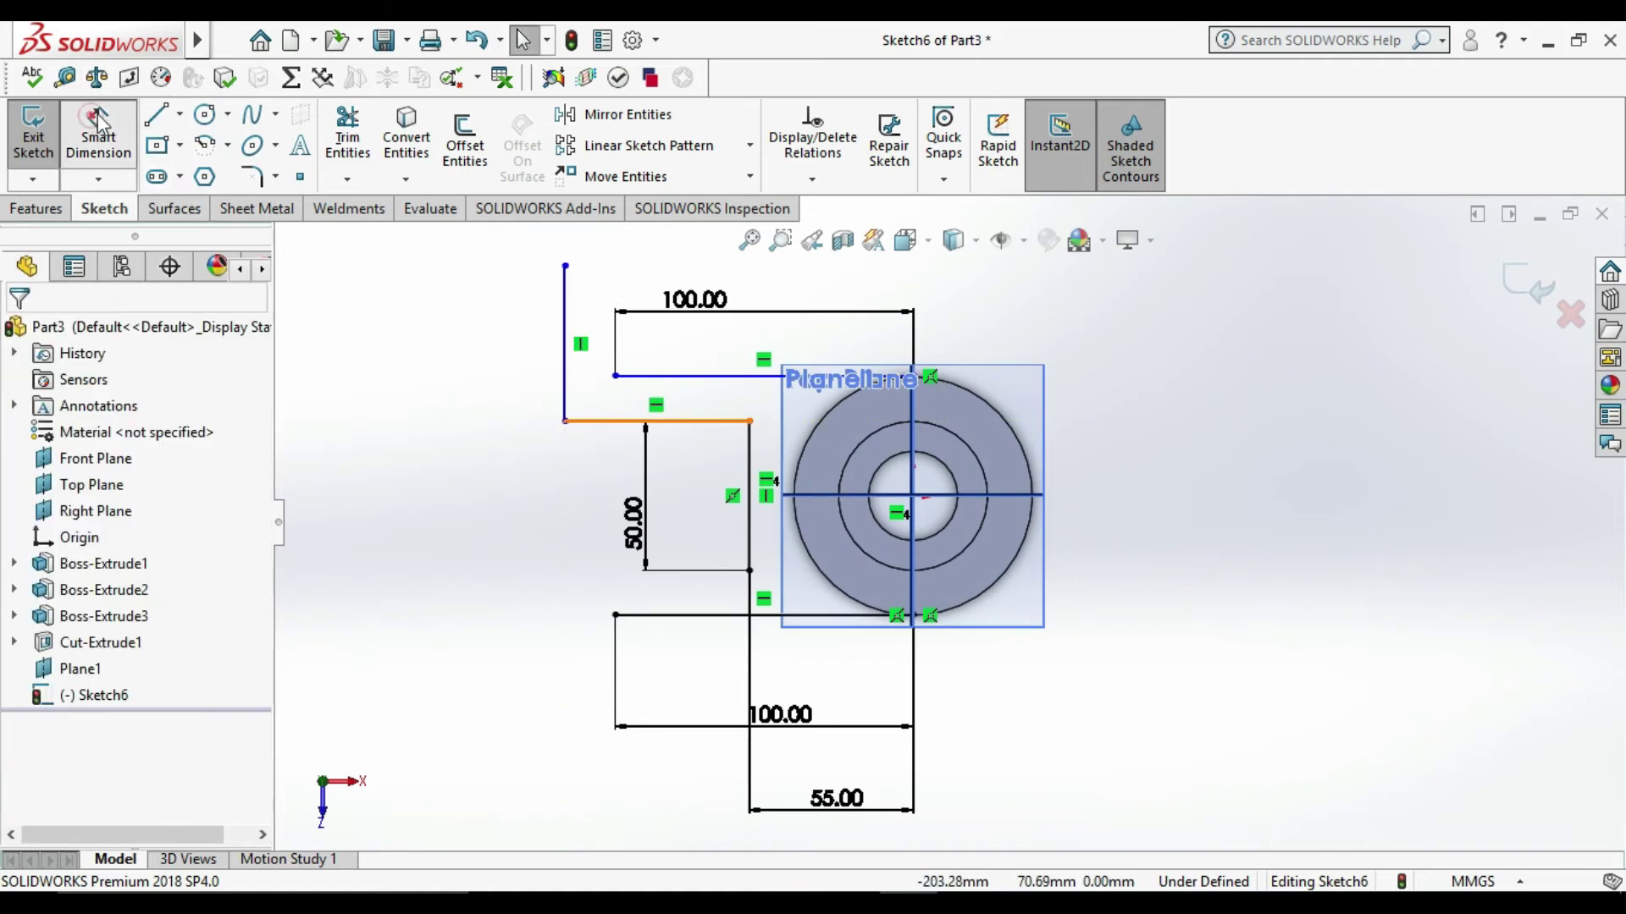
pyautogui.click(615, 375)
pyautogui.click(566, 381)
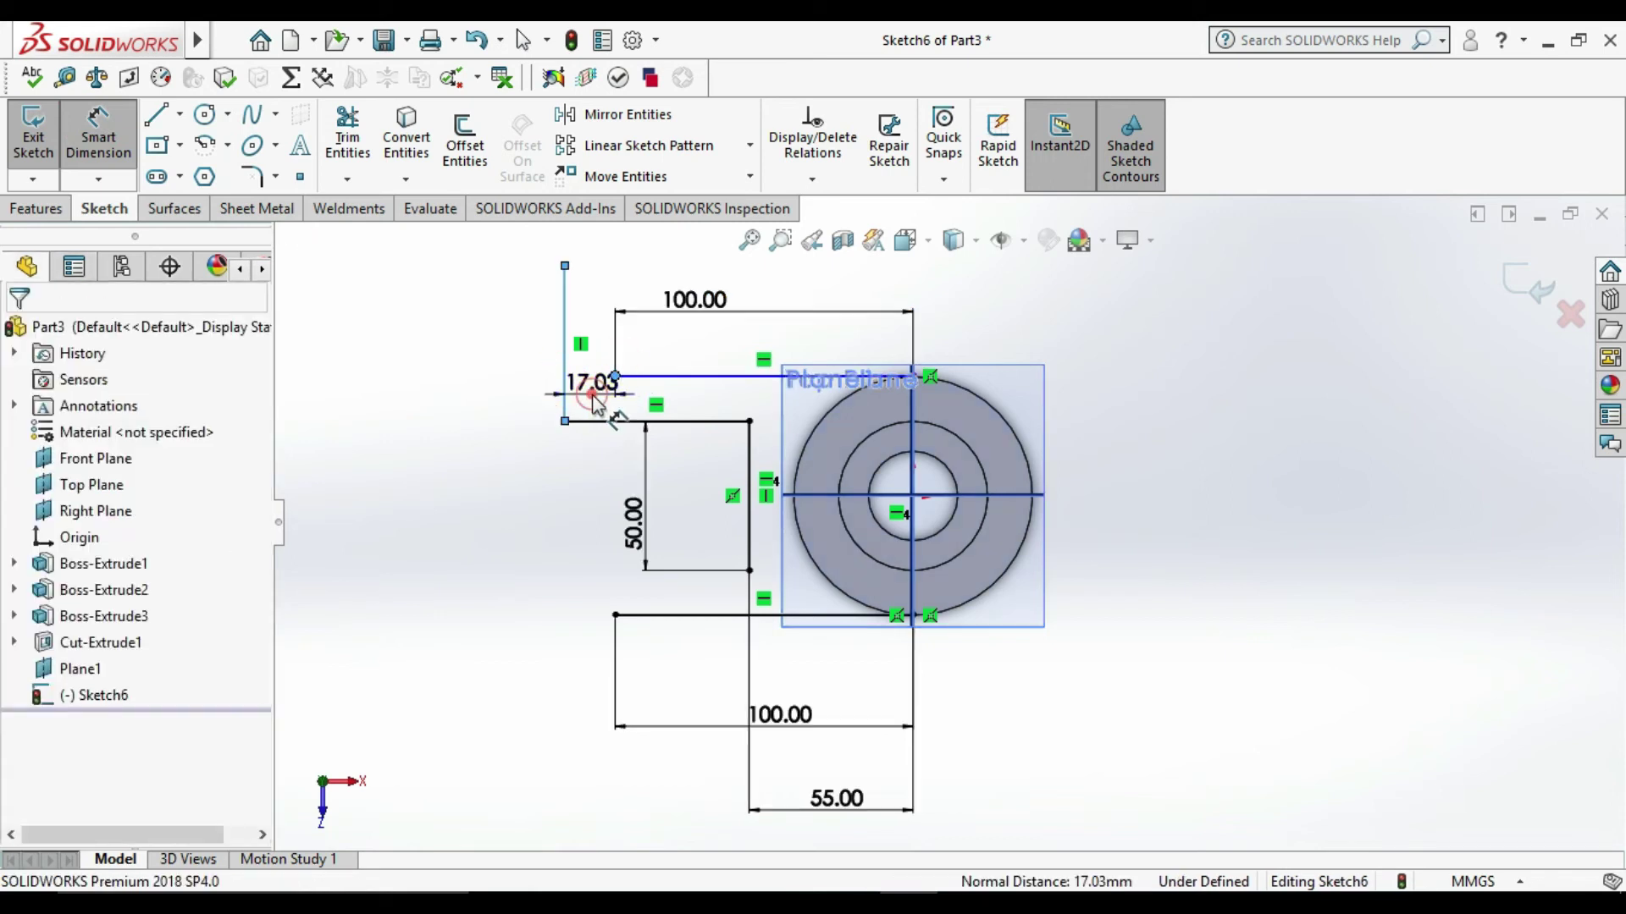
pyautogui.write('15')
pyautogui.press('Return')
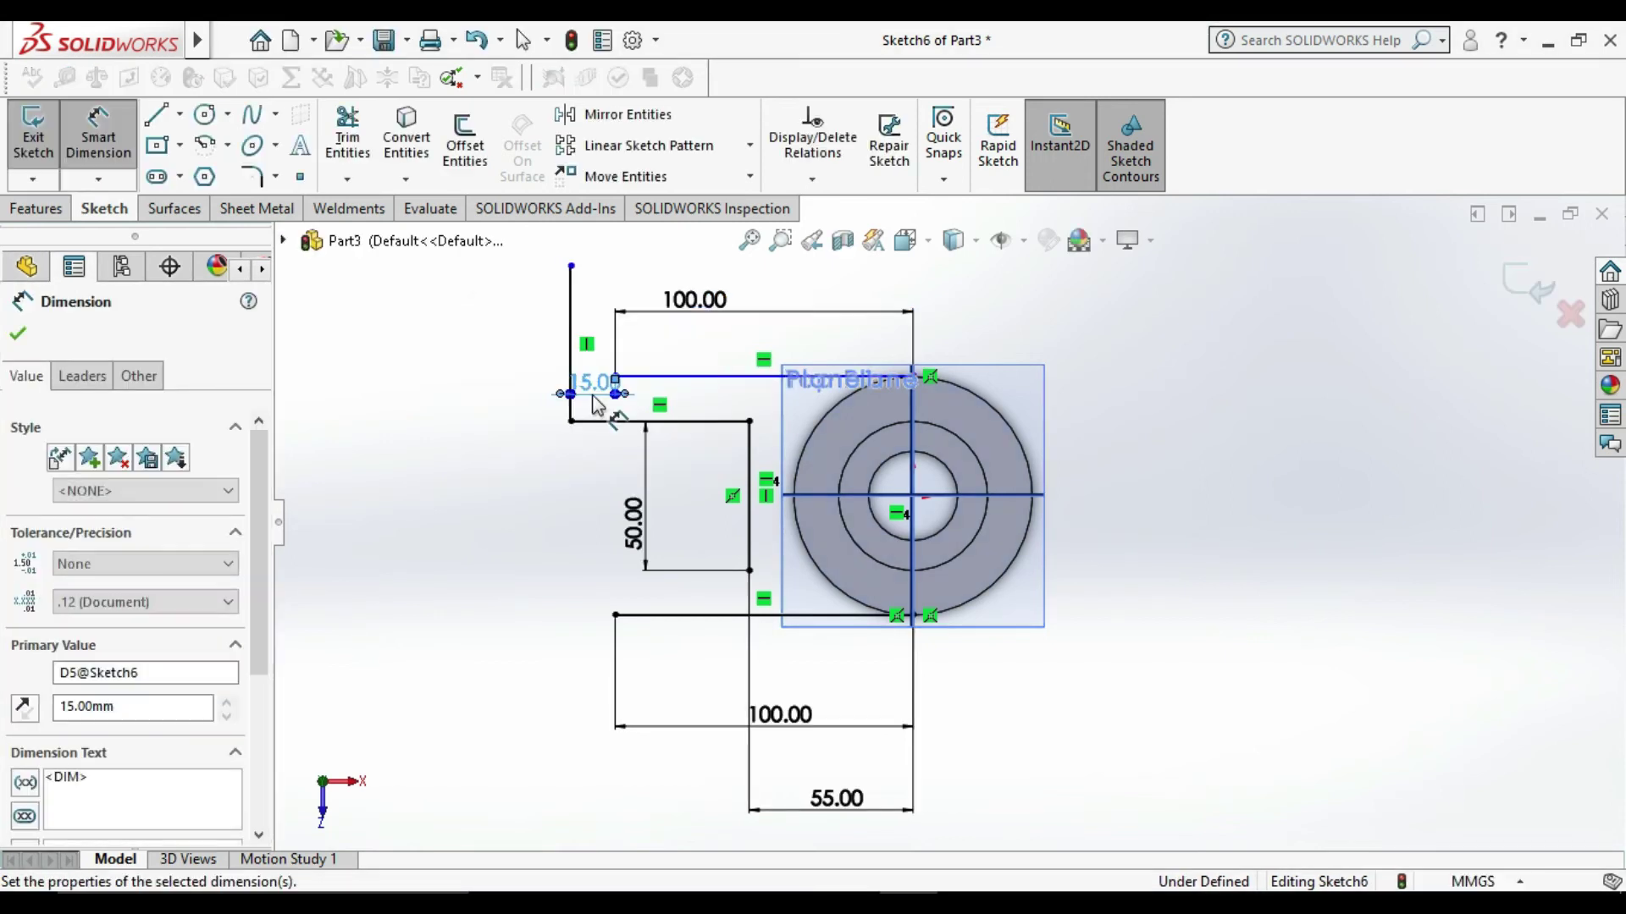
pyautogui.click(1335, 533)
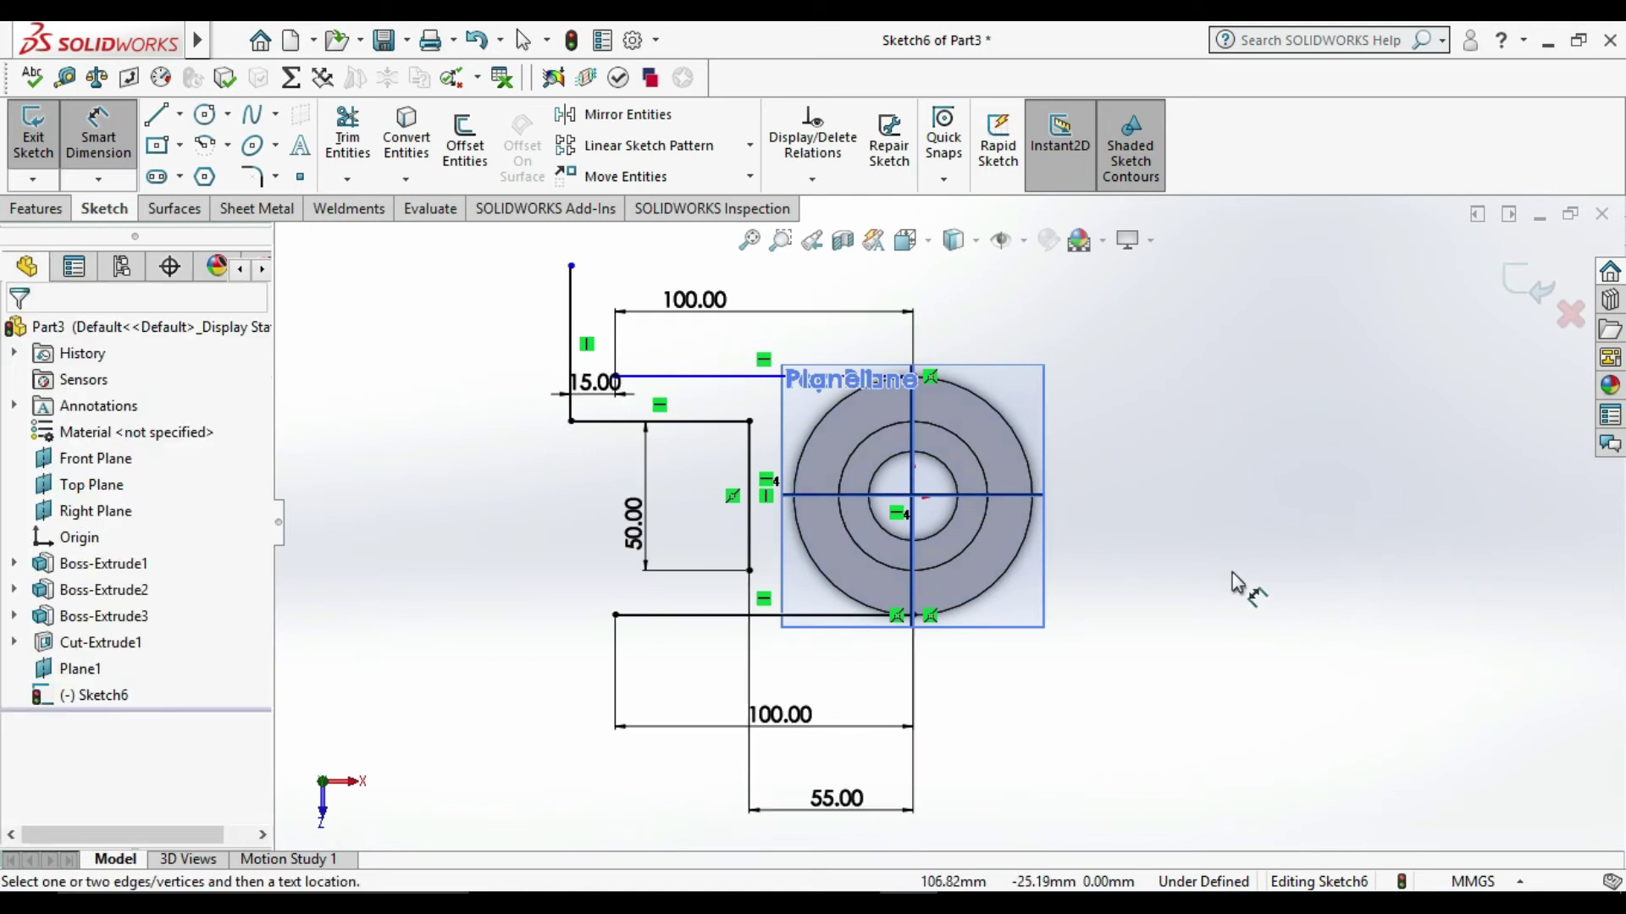
pyautogui.press('Escape')
pyautogui.scroll(3, 987, 474)
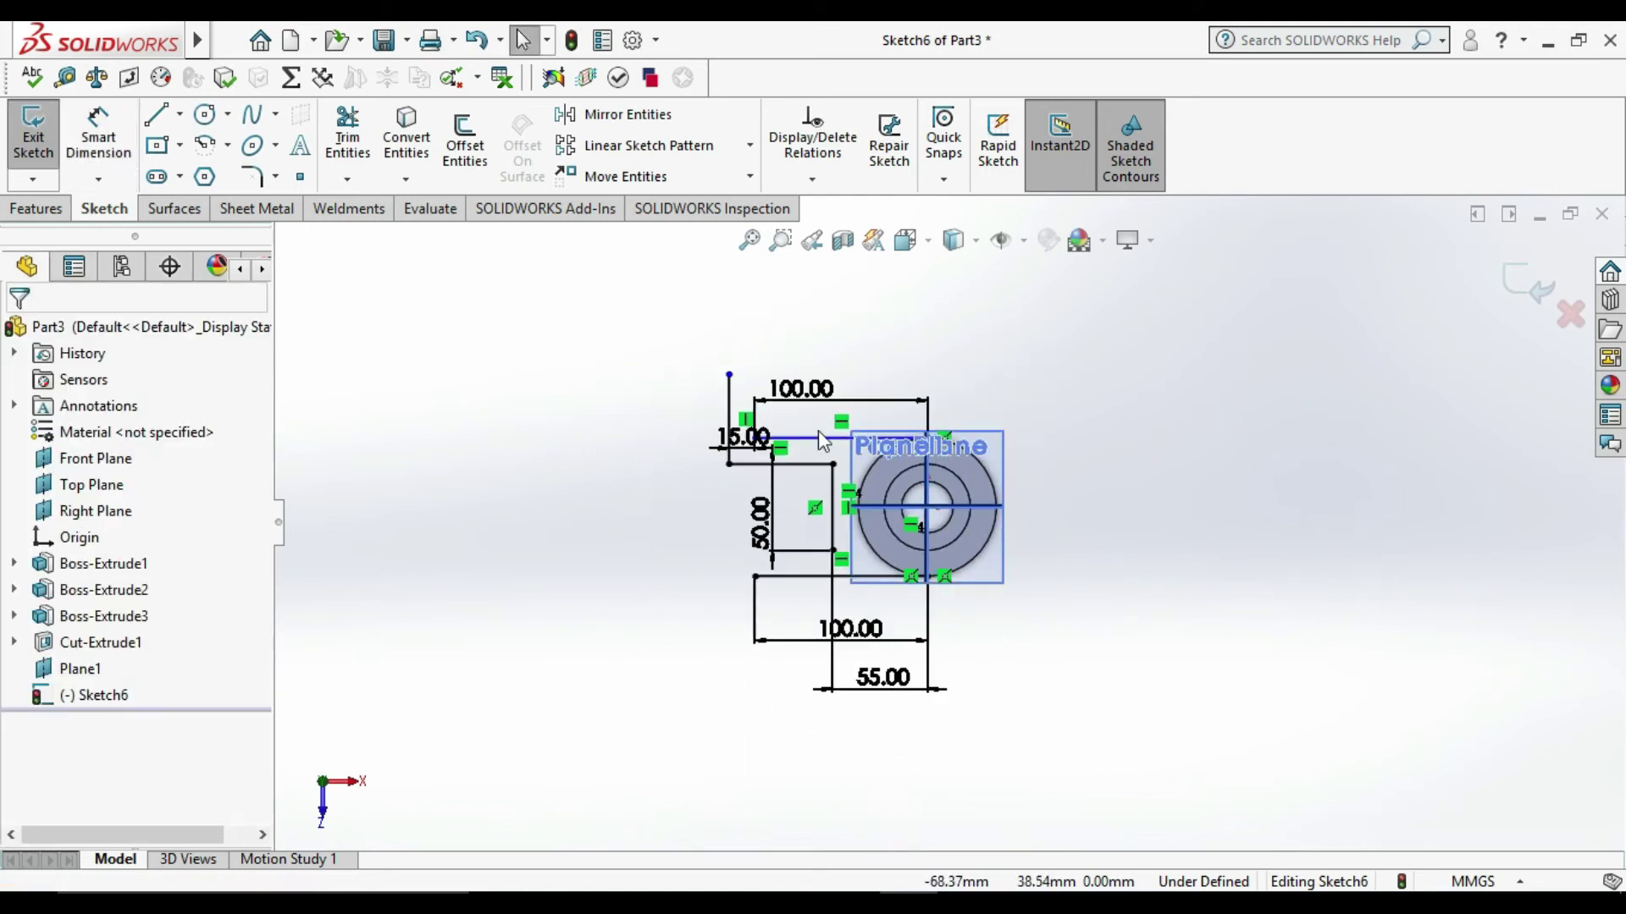
pyautogui.scroll(-3, 846, 455)
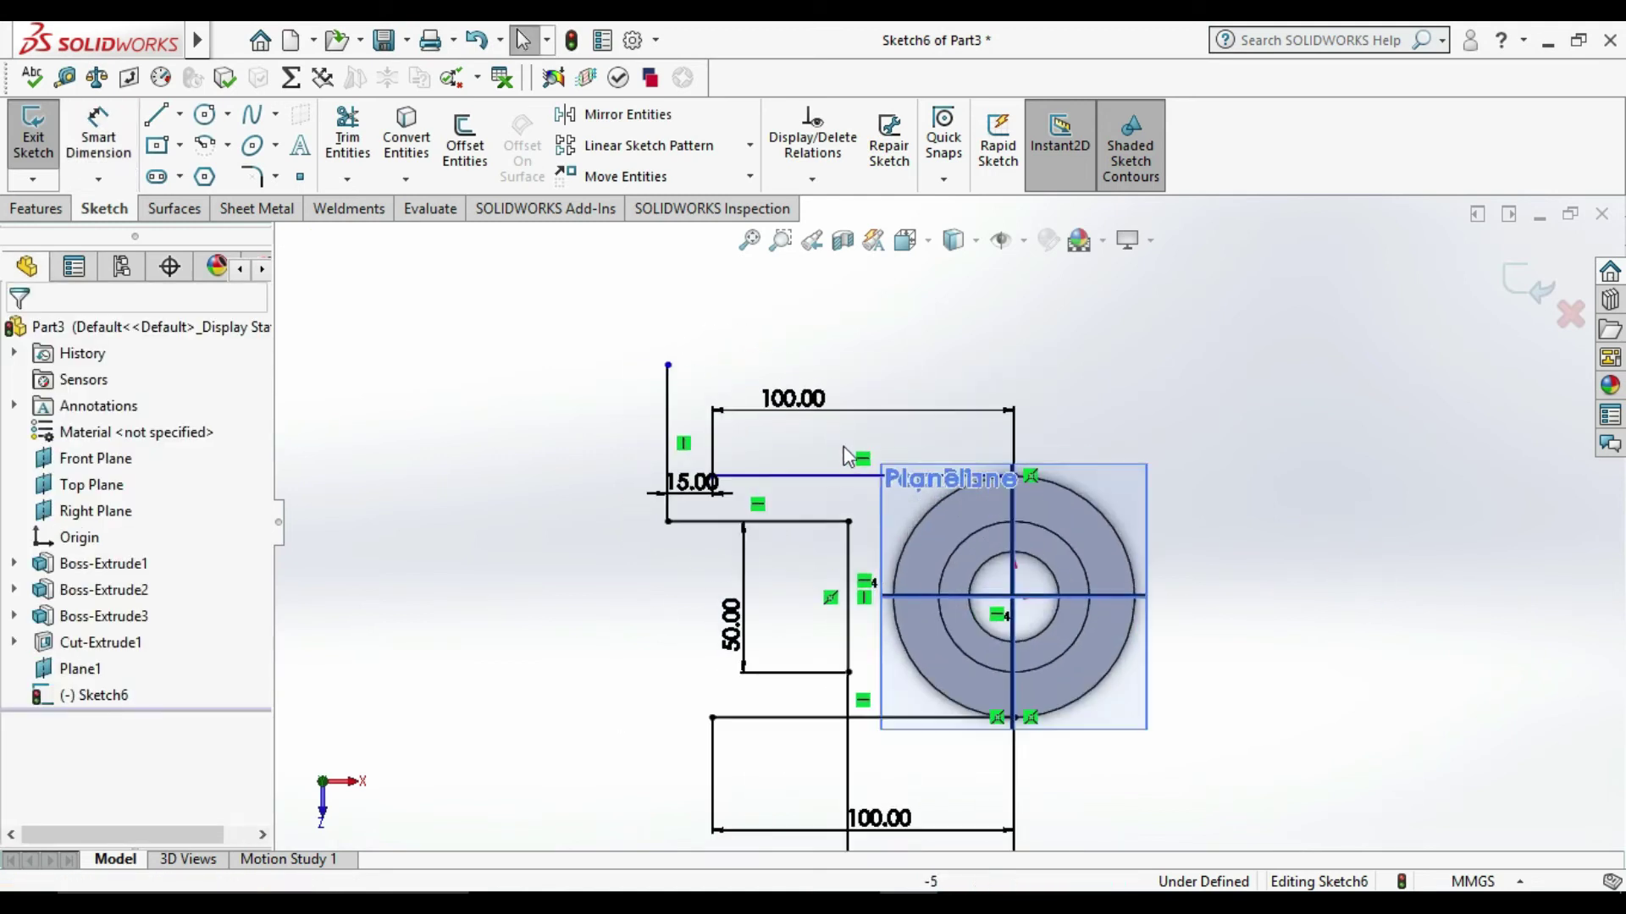
# Step: Delete the lower horizontal line from the sketch
pyautogui.click(812, 720)
pyautogui.press('Delete')
pyautogui.click(686, 471)
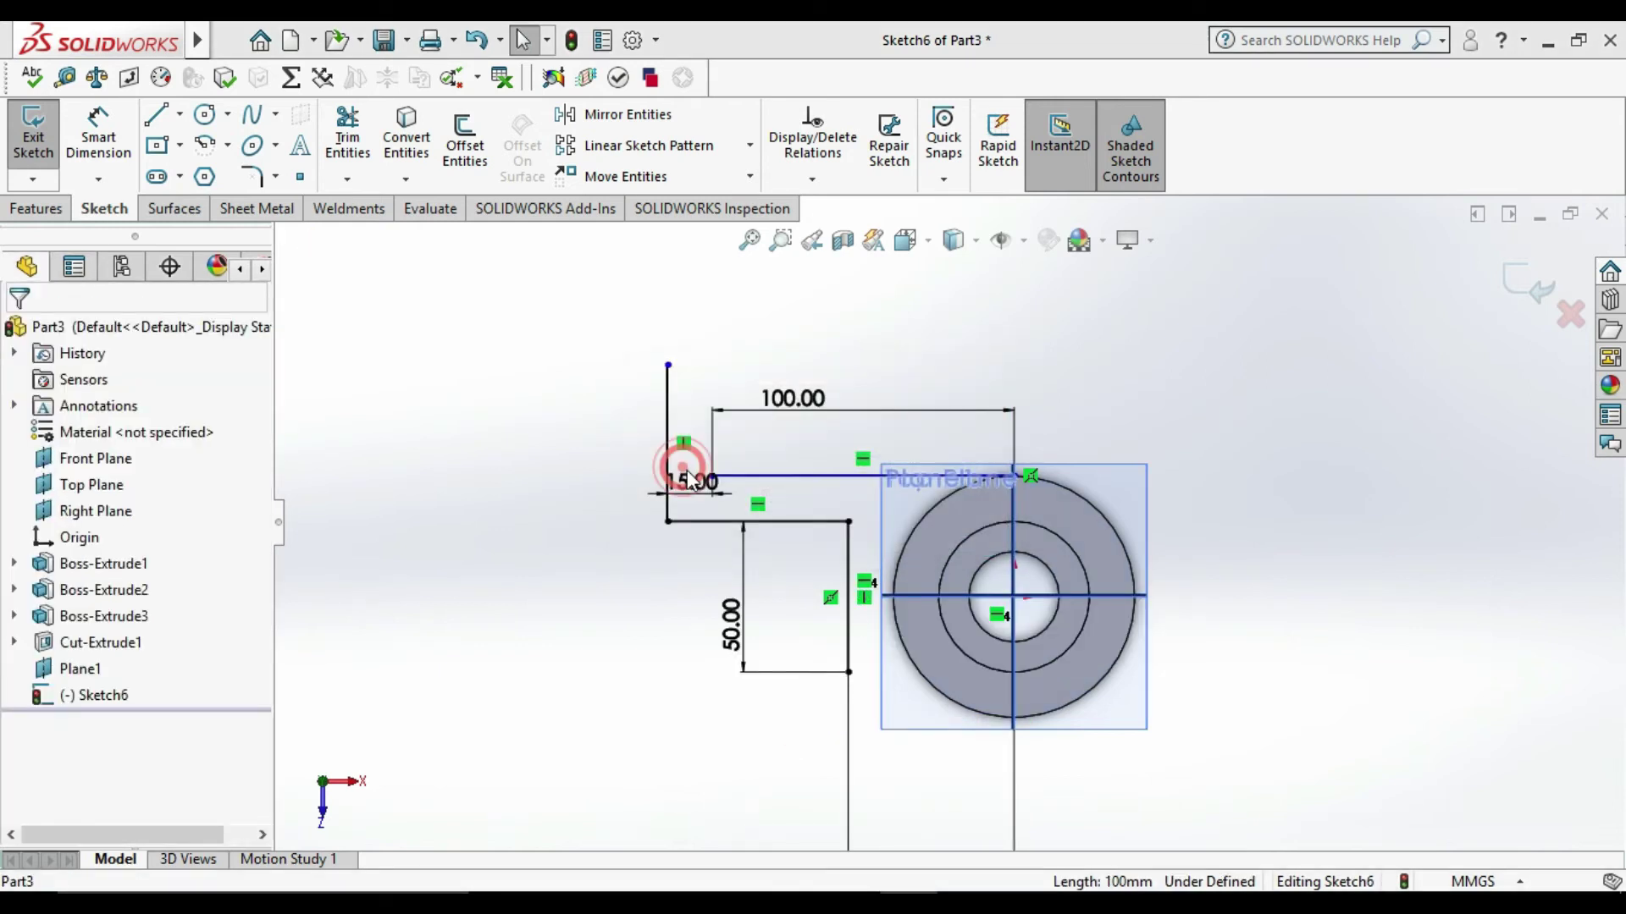
pyautogui.scroll(-2, 851, 583)
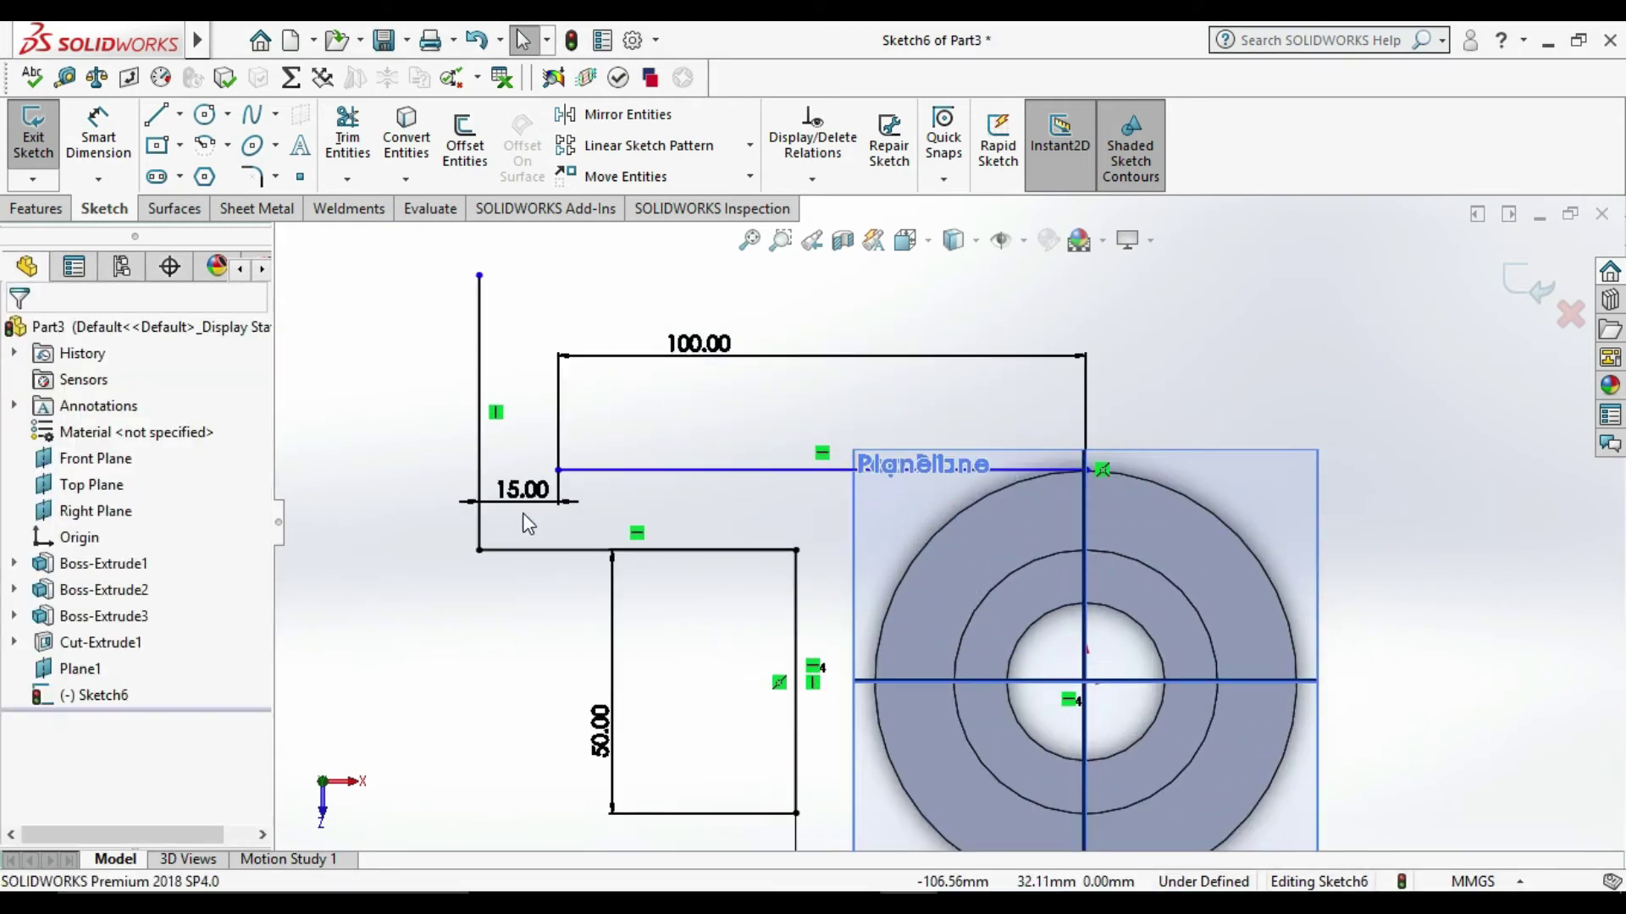
pyautogui.click(347, 140)
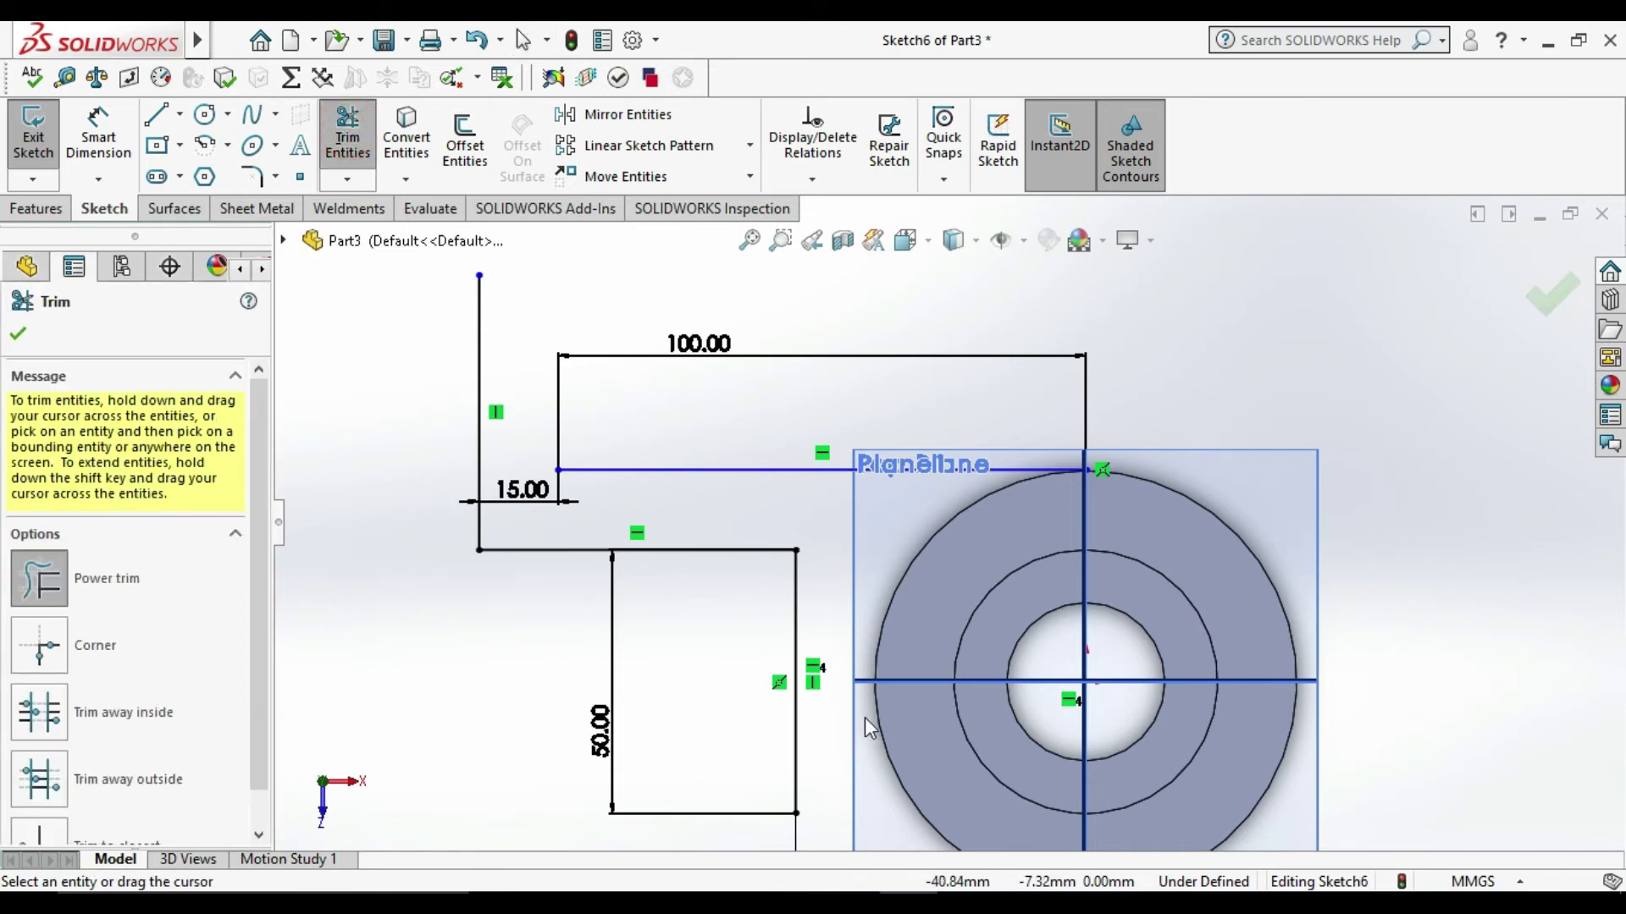
pyautogui.press('Escape')
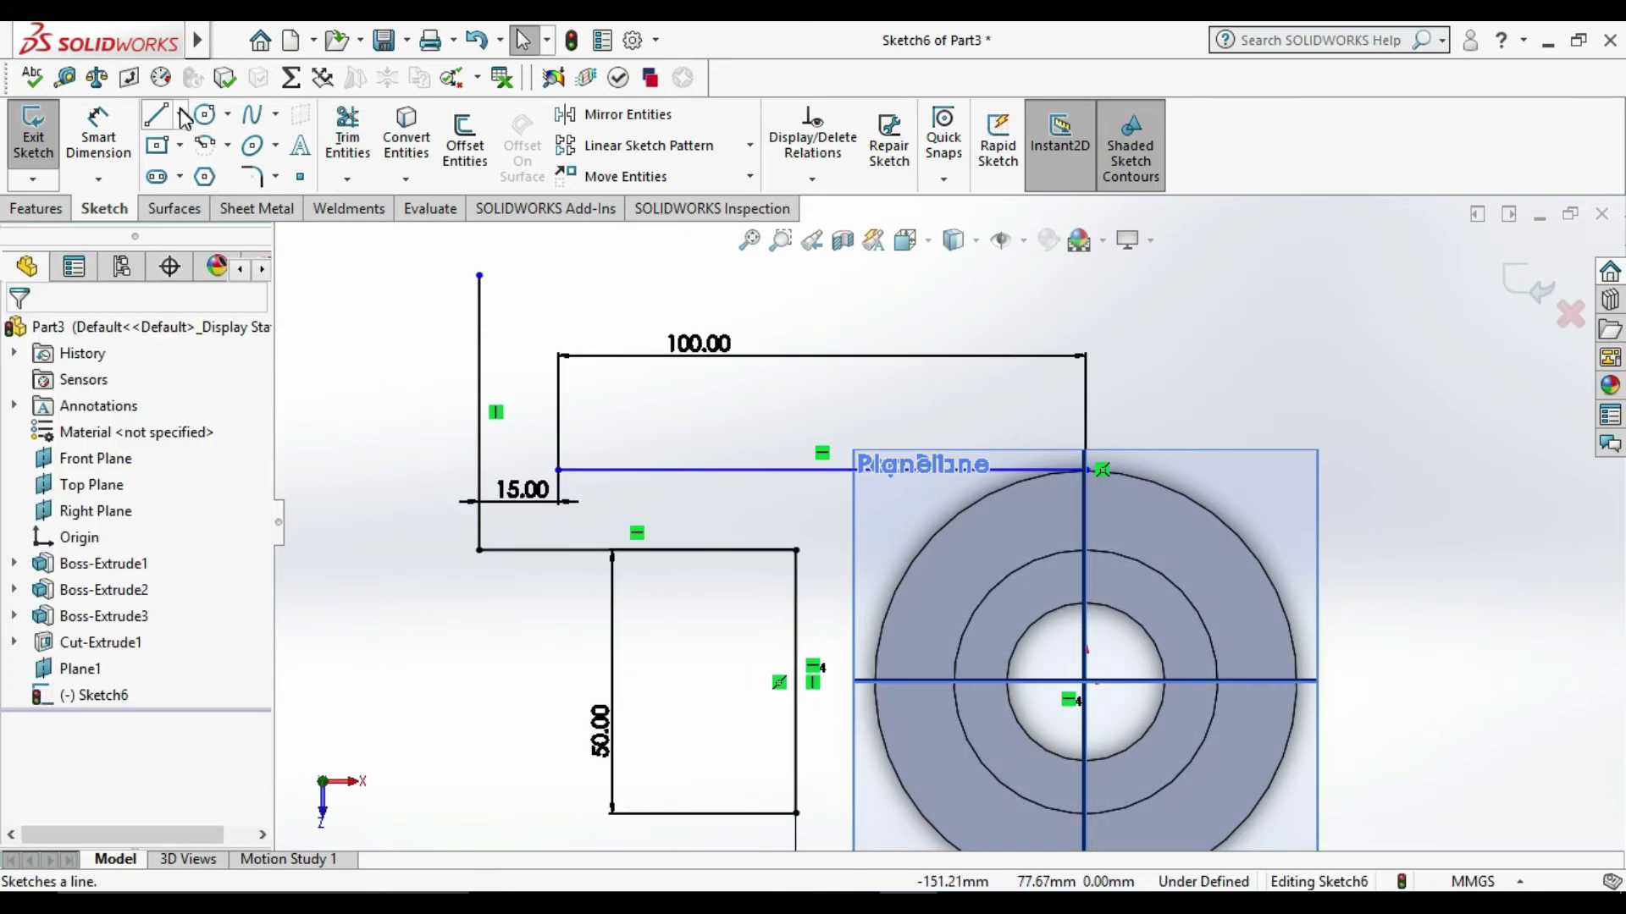
pyautogui.scroll(5, 674, 415)
pyautogui.scroll(-4, 848, 495)
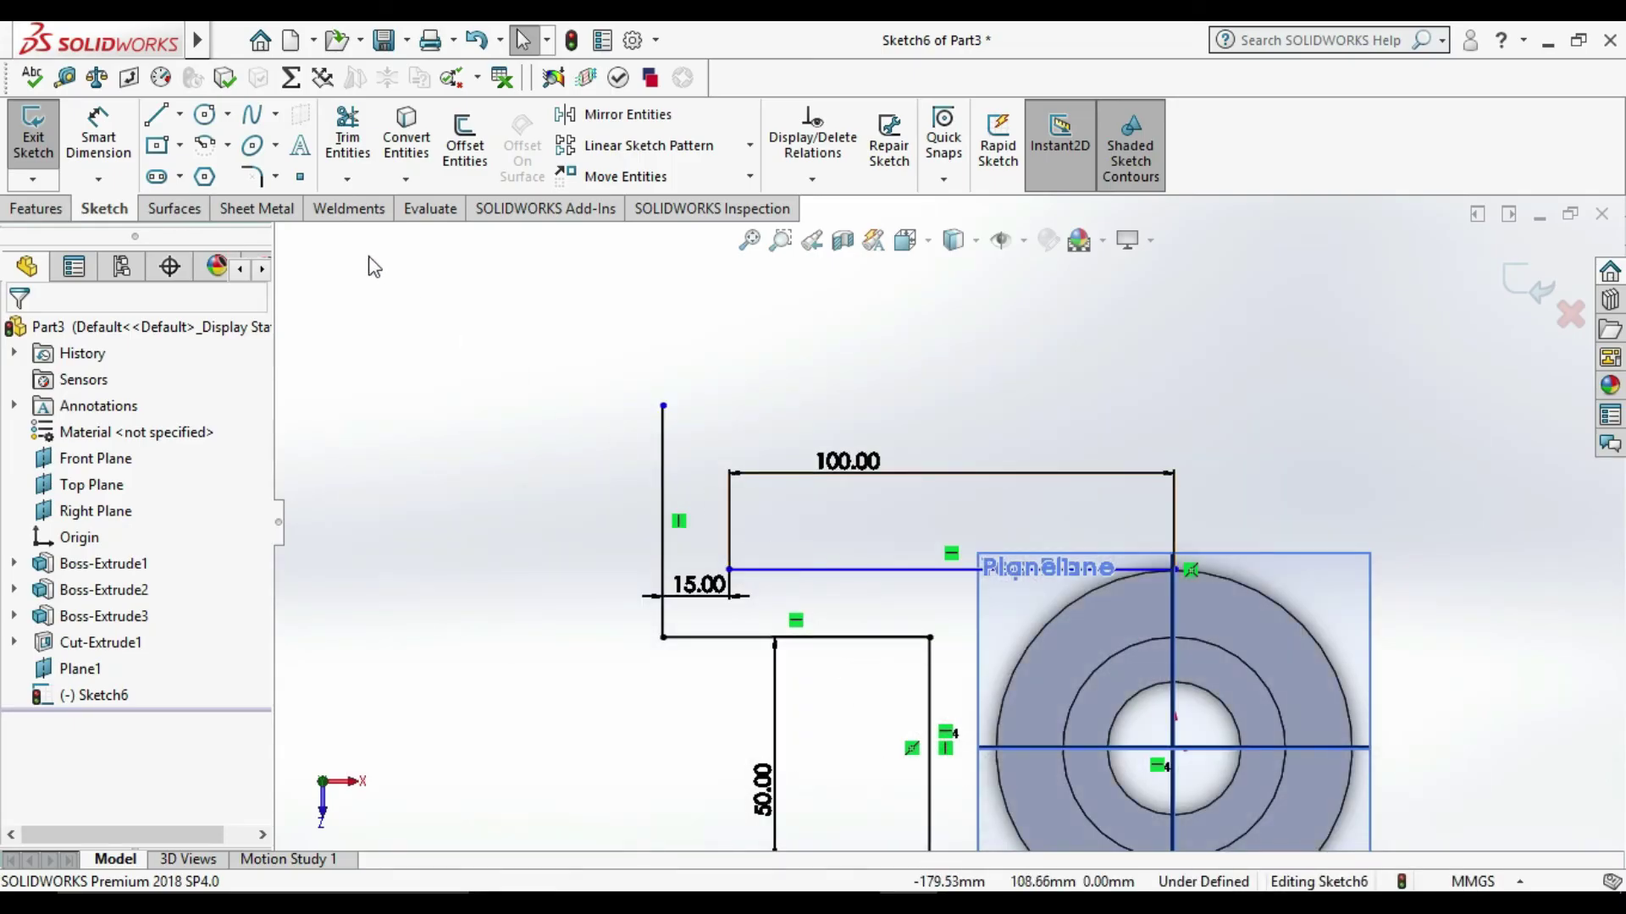
# Step: Draw the tab's top, left and bottom edges at the sketch's upper left
pyautogui.click(157, 113)
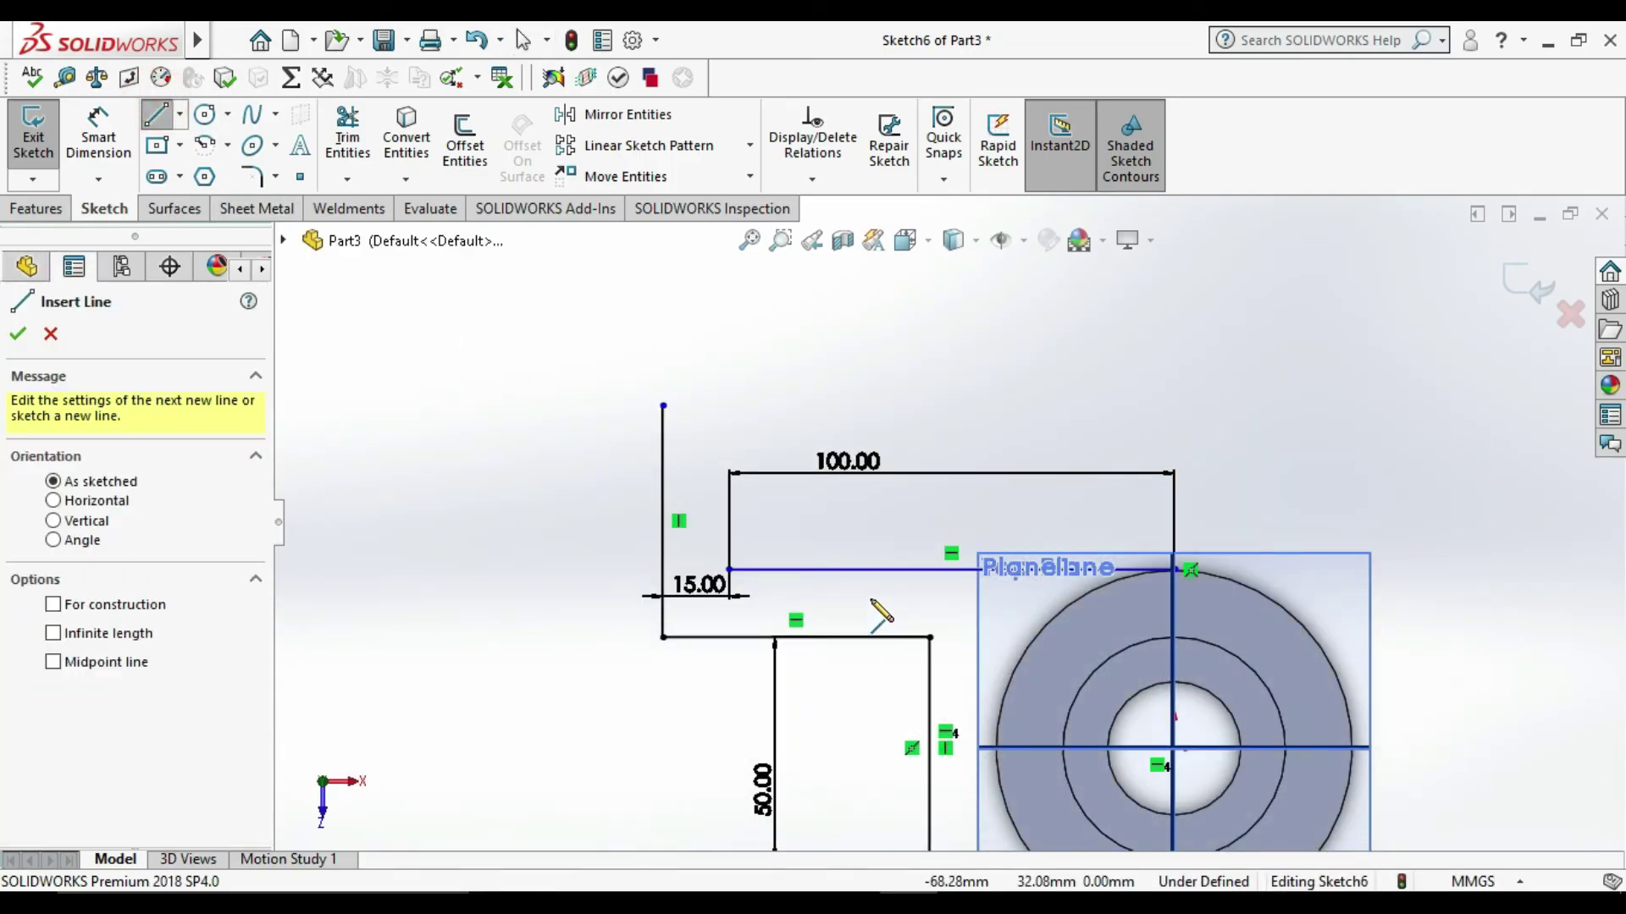
pyautogui.click(728, 570)
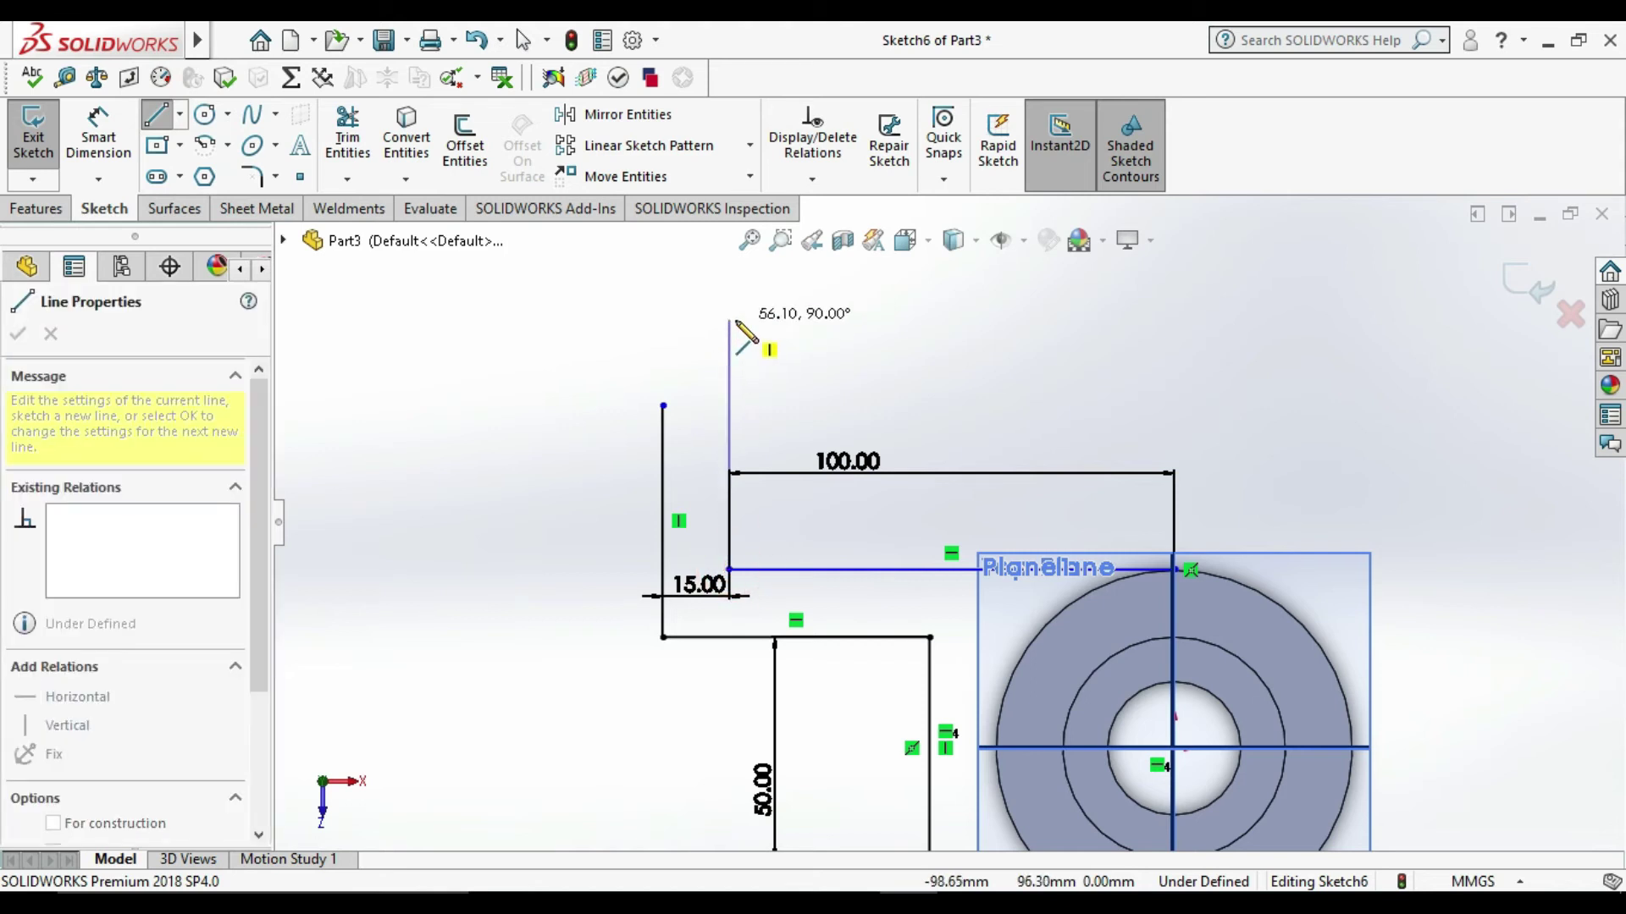
pyautogui.click(730, 321)
pyautogui.doubleClick(527, 319)
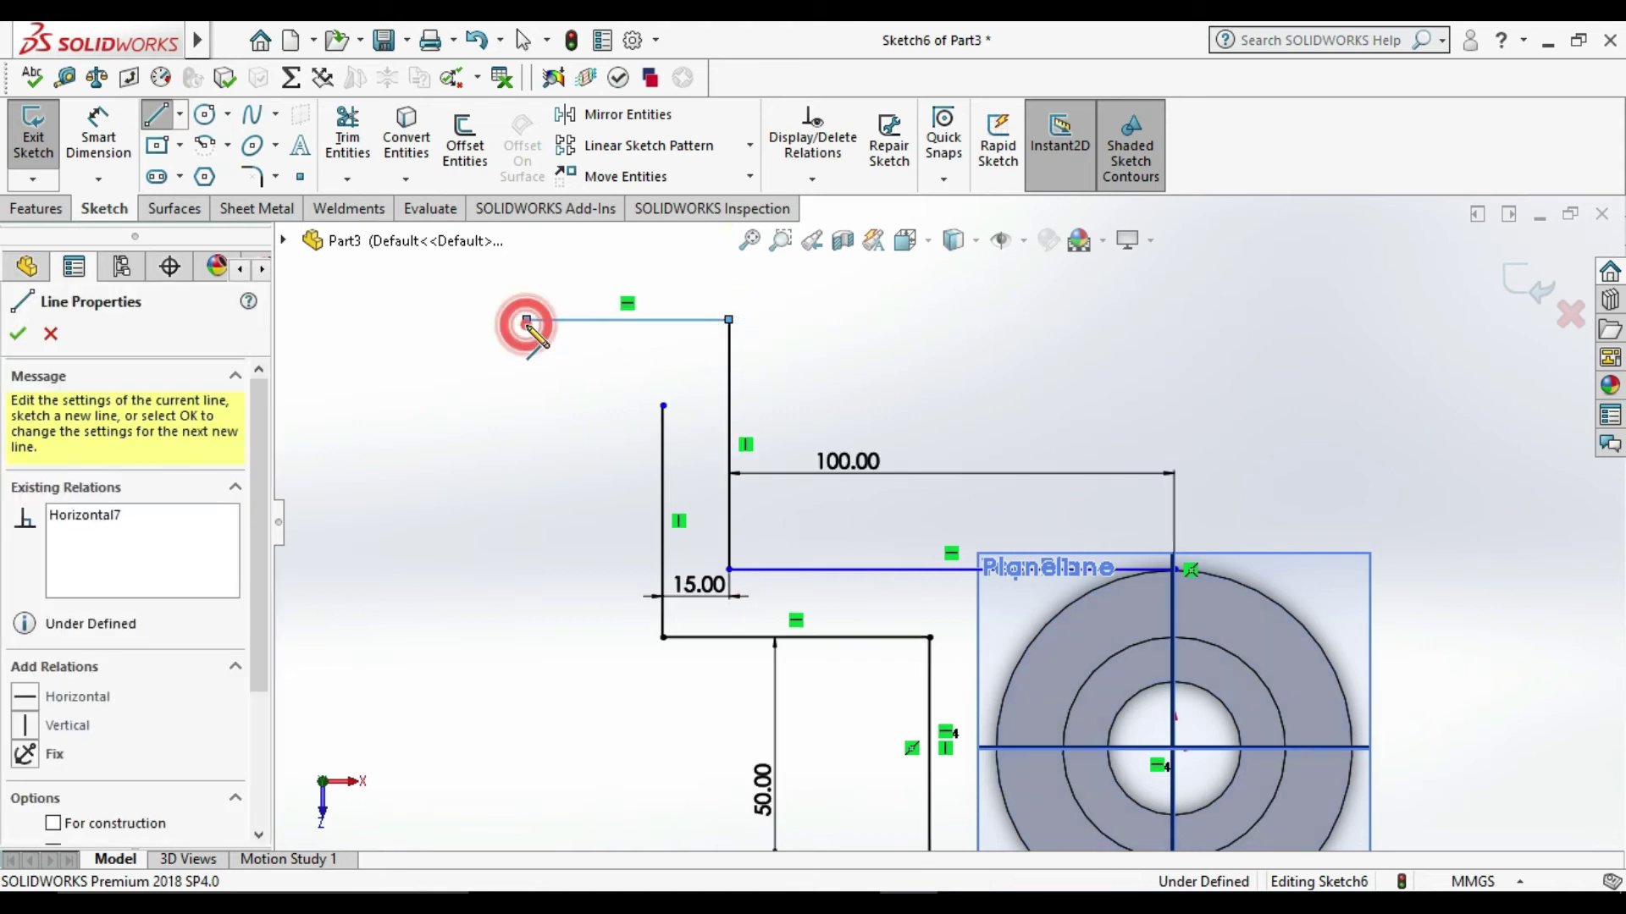
pyautogui.click(527, 320)
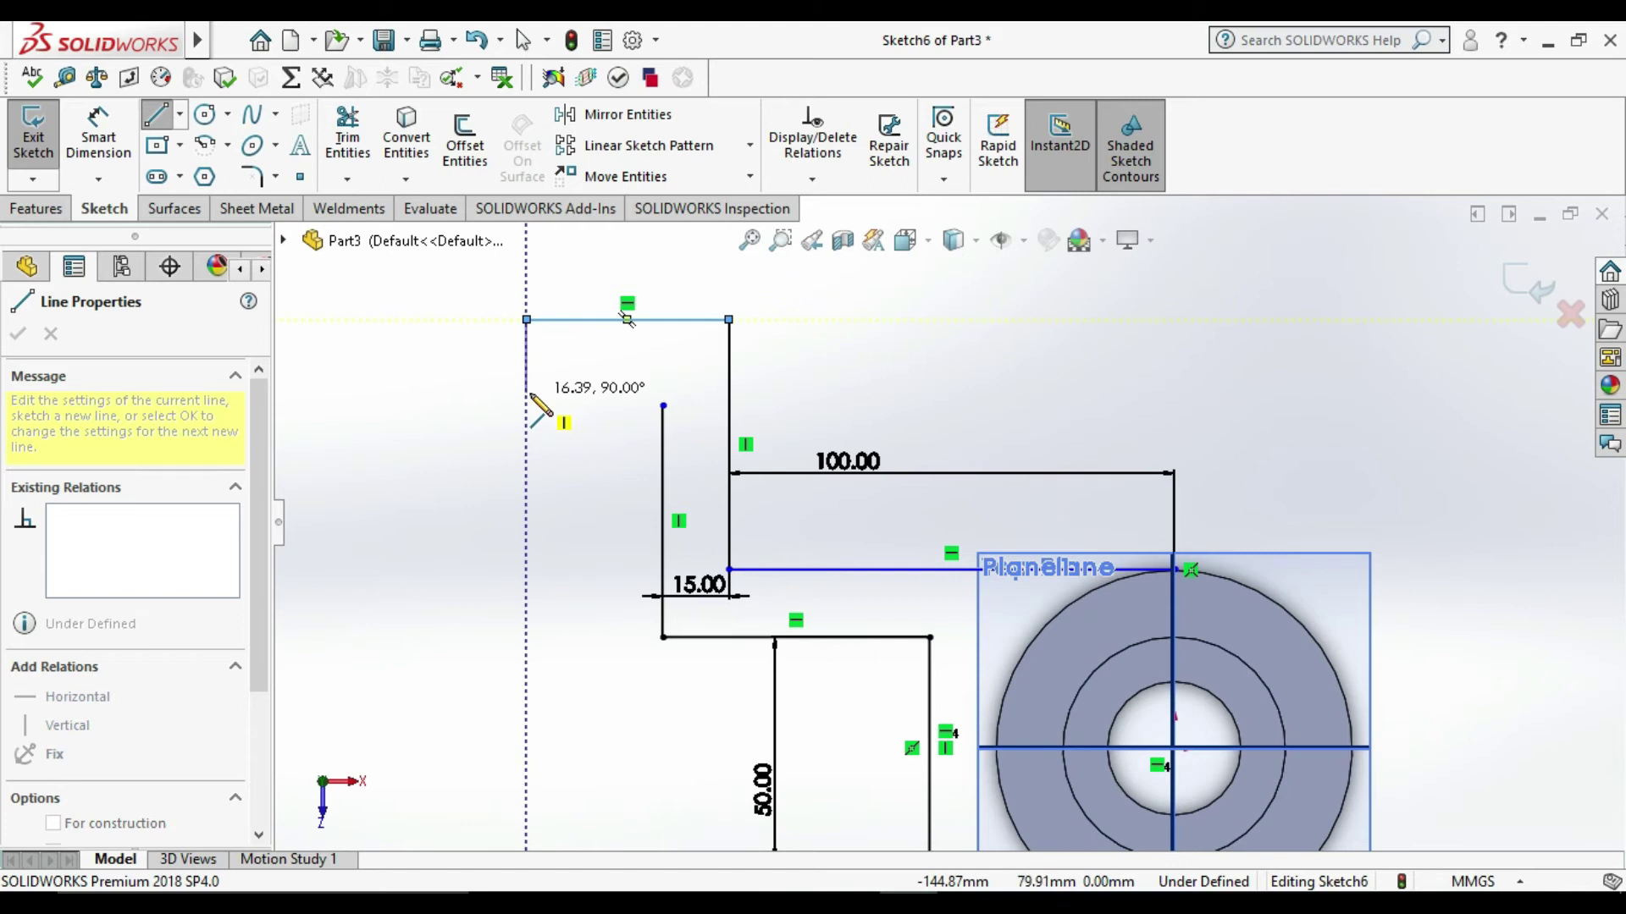
pyautogui.click(527, 405)
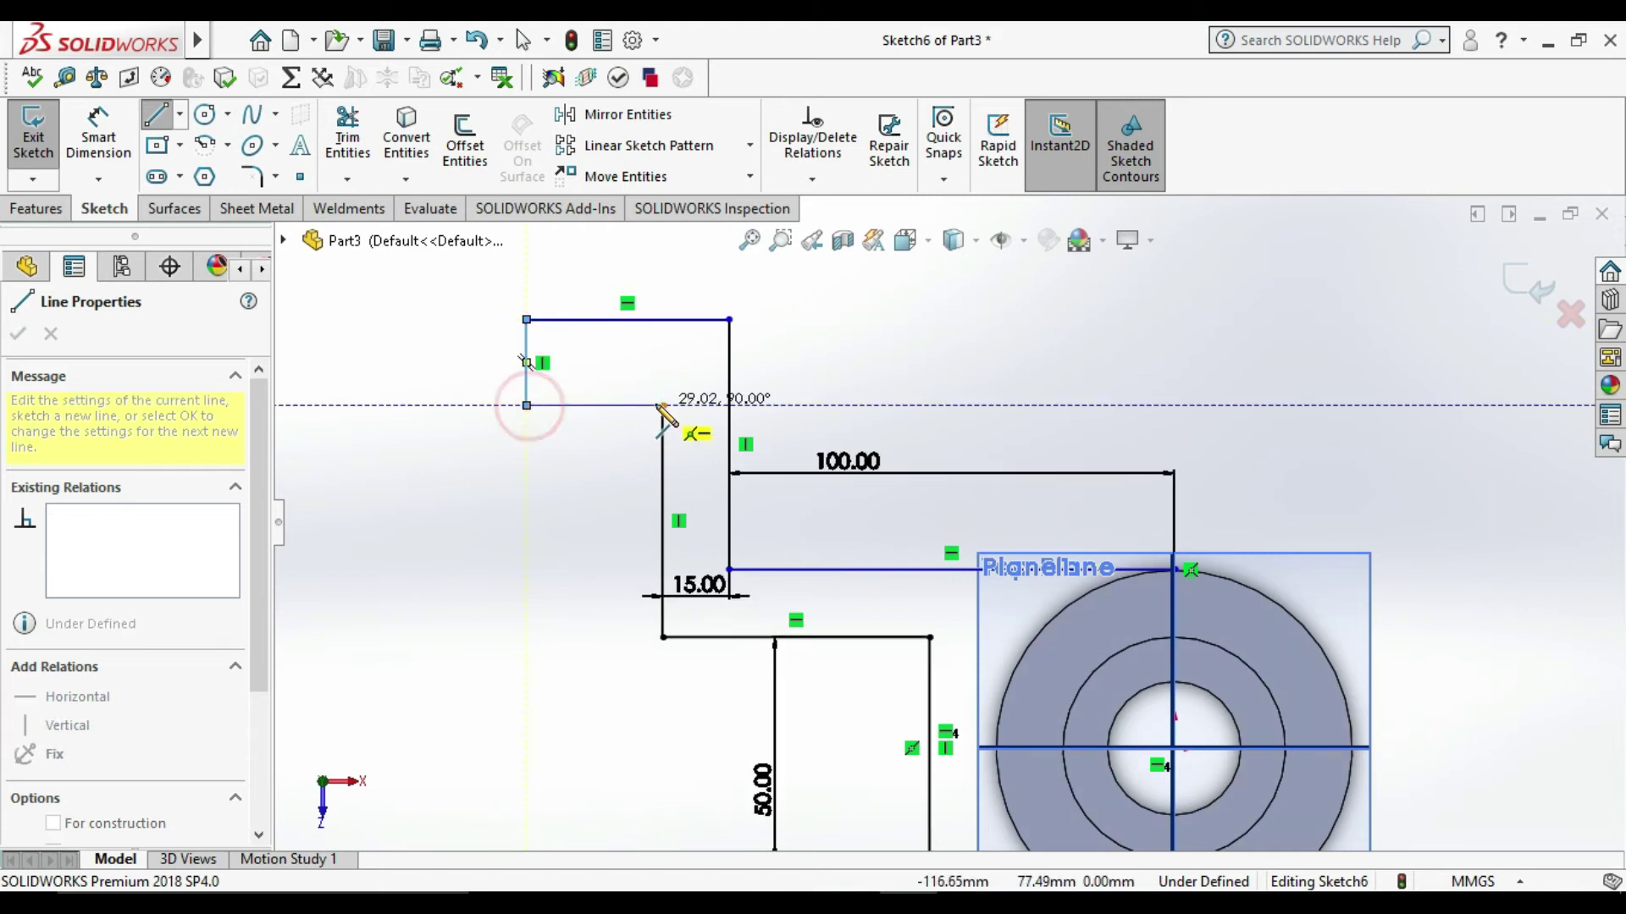
pyautogui.doubleClick(663, 405)
pyautogui.press('Escape')
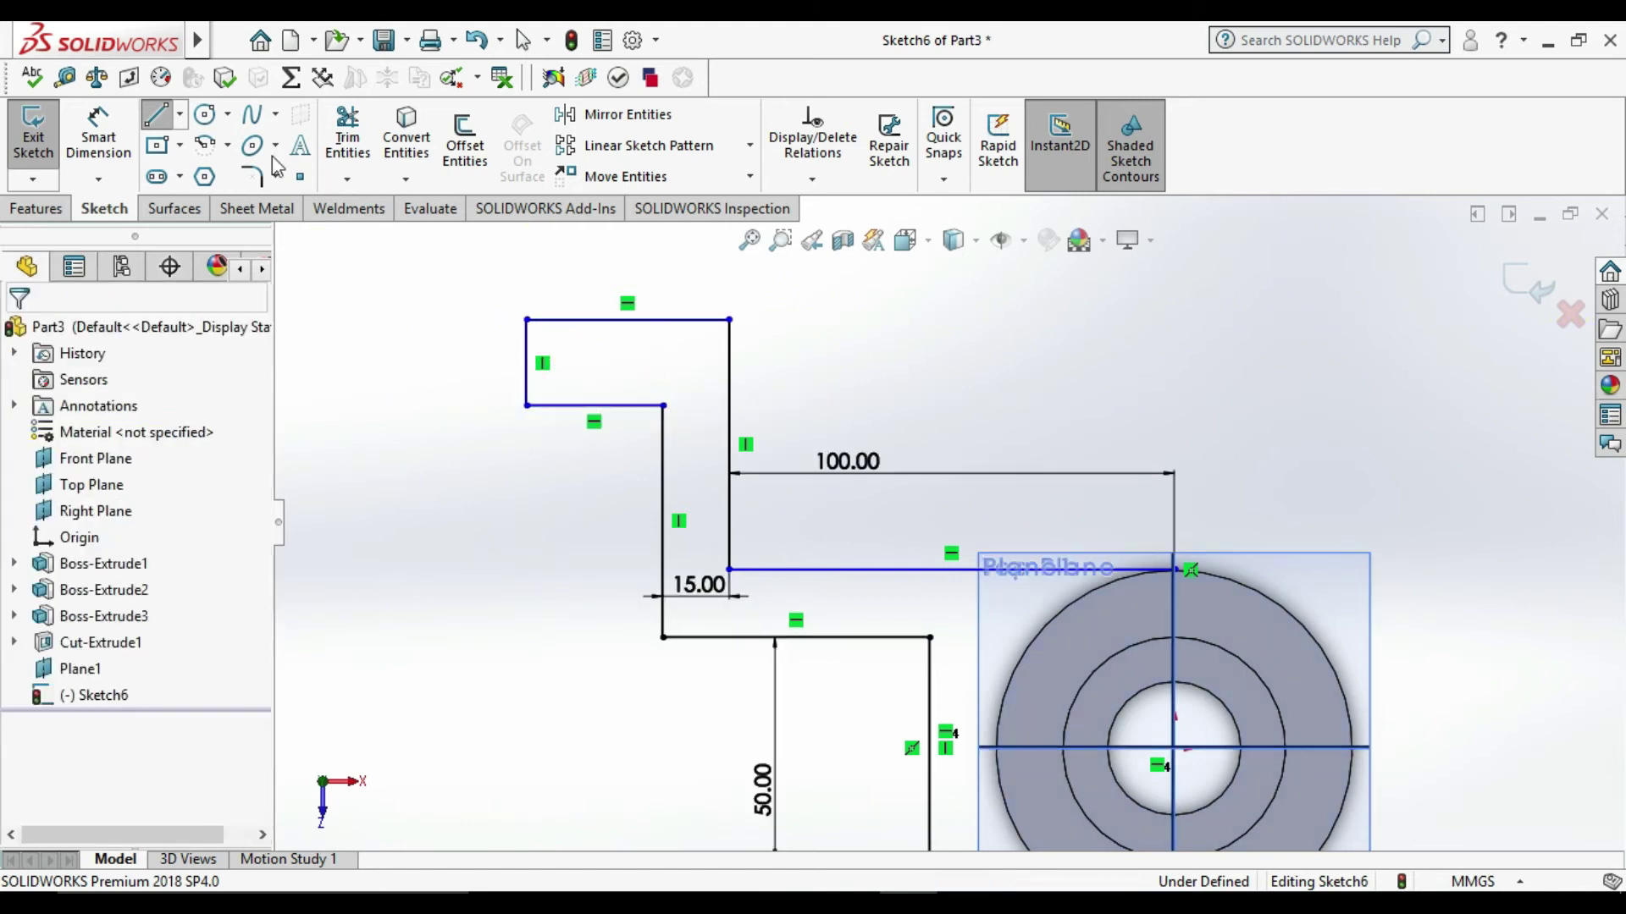
# Step: Dimension the tab height between its top and bottom edges to 15.20 mm
pyautogui.click(98, 129)
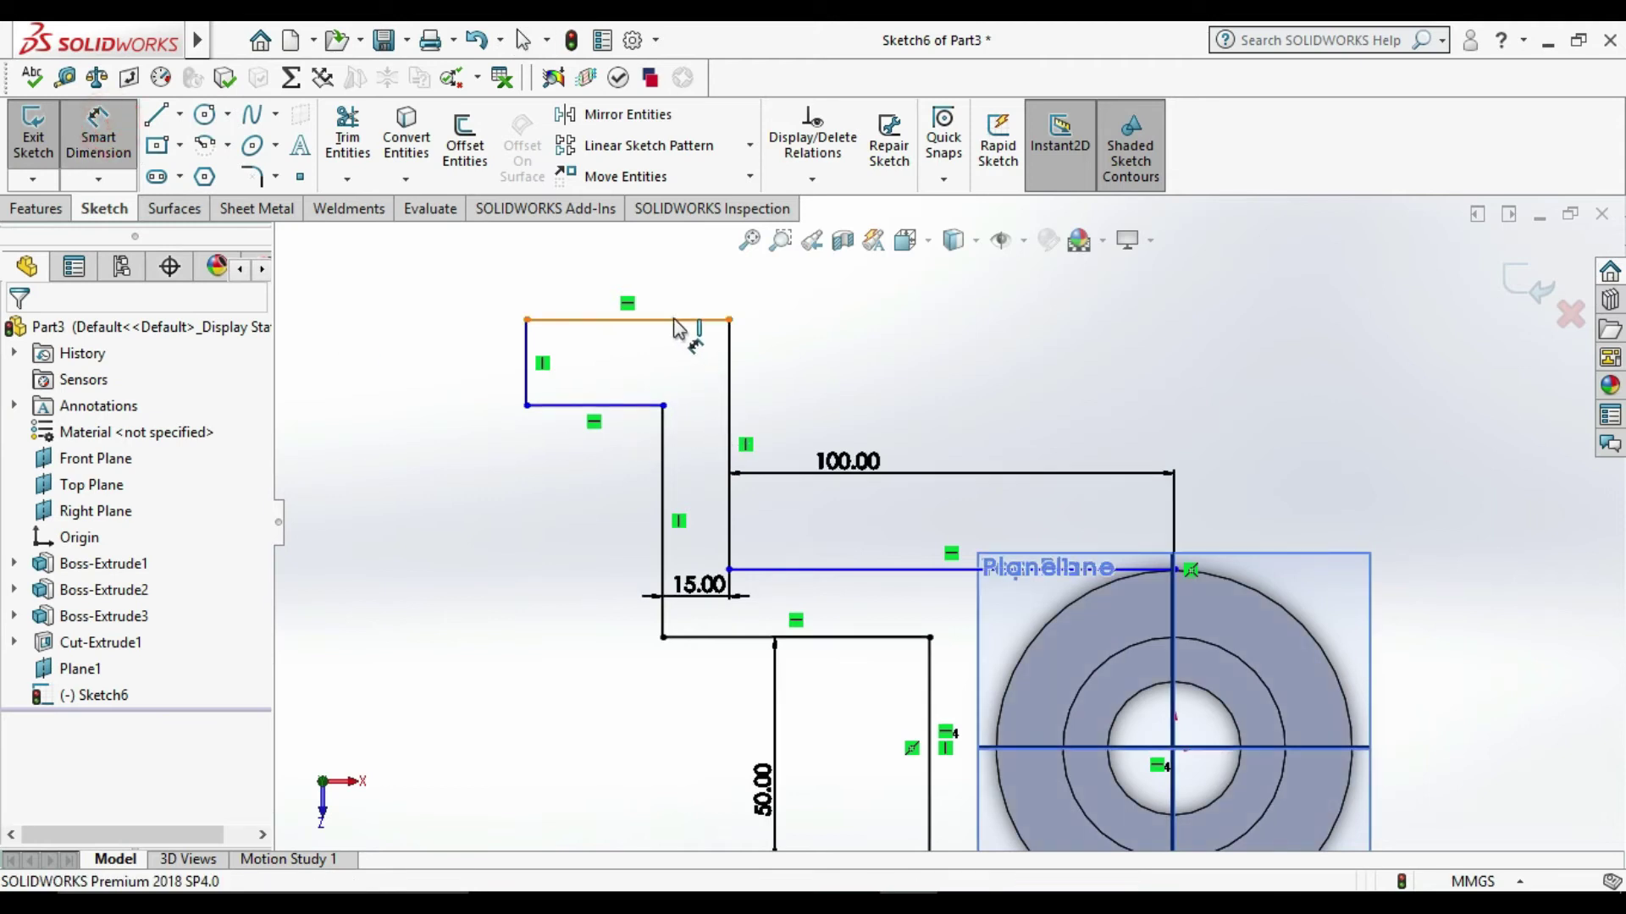
pyautogui.click(673, 319)
pyautogui.click(638, 405)
pyautogui.click(811, 360)
pyautogui.write('15.2')
pyautogui.press('Return')
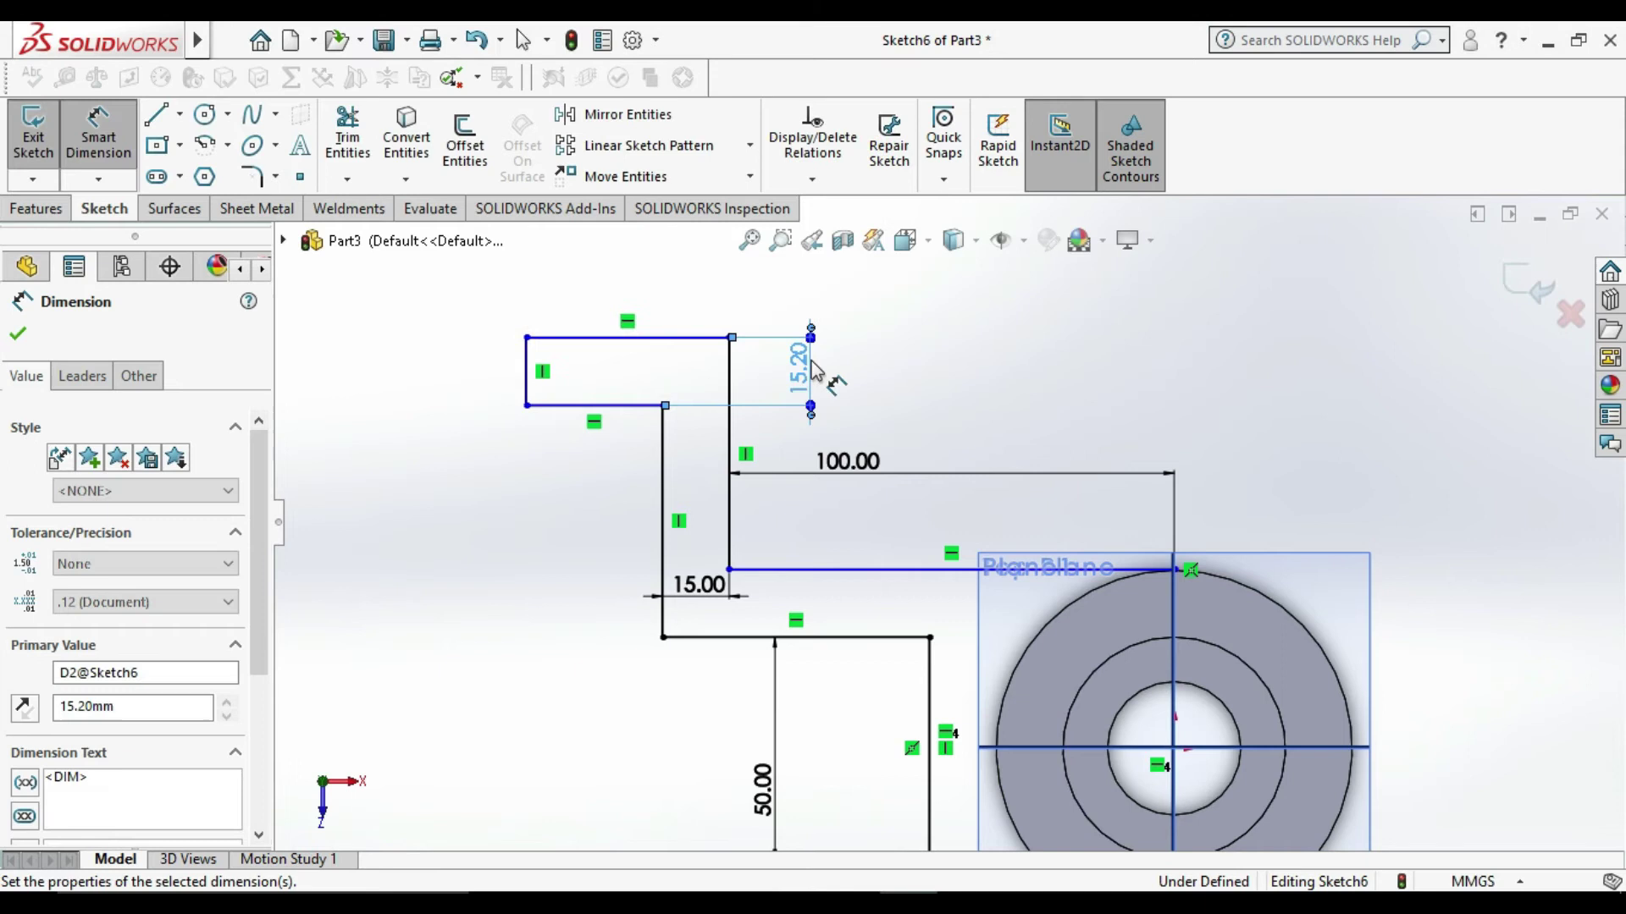
pyautogui.press('Escape')
pyautogui.scroll(3, 802, 540)
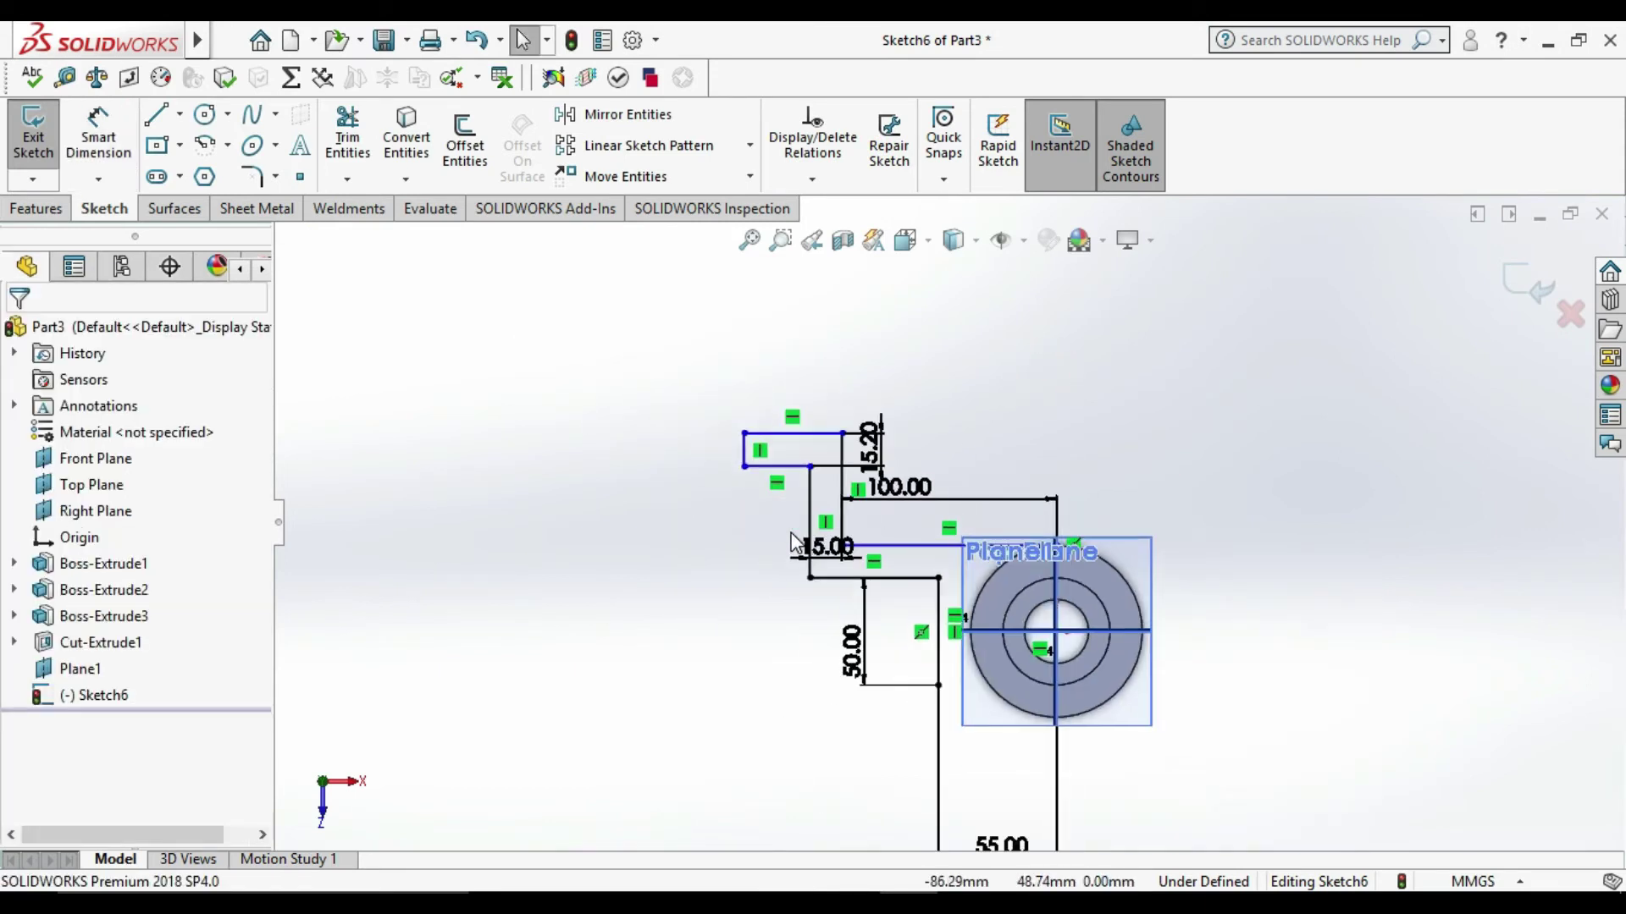
pyautogui.scroll(-2, 1087, 704)
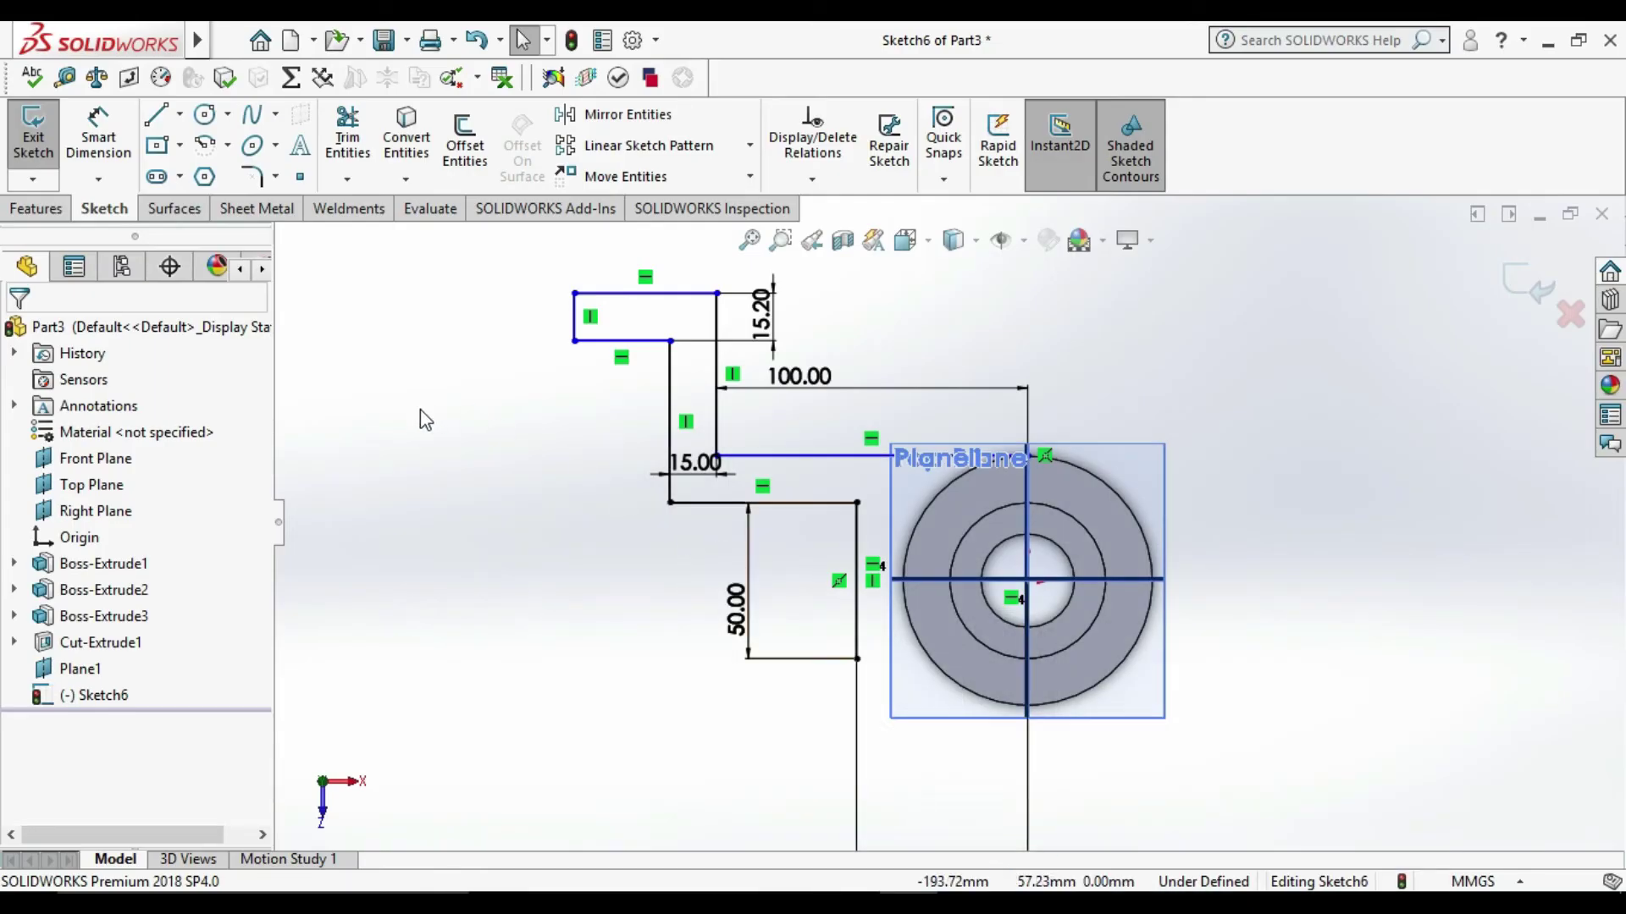
# Step: Draw a horizontal centerline left from the circle centre, trim the lower rectangle, then undo the trim
pyautogui.click(181, 116)
pyautogui.click(216, 171)
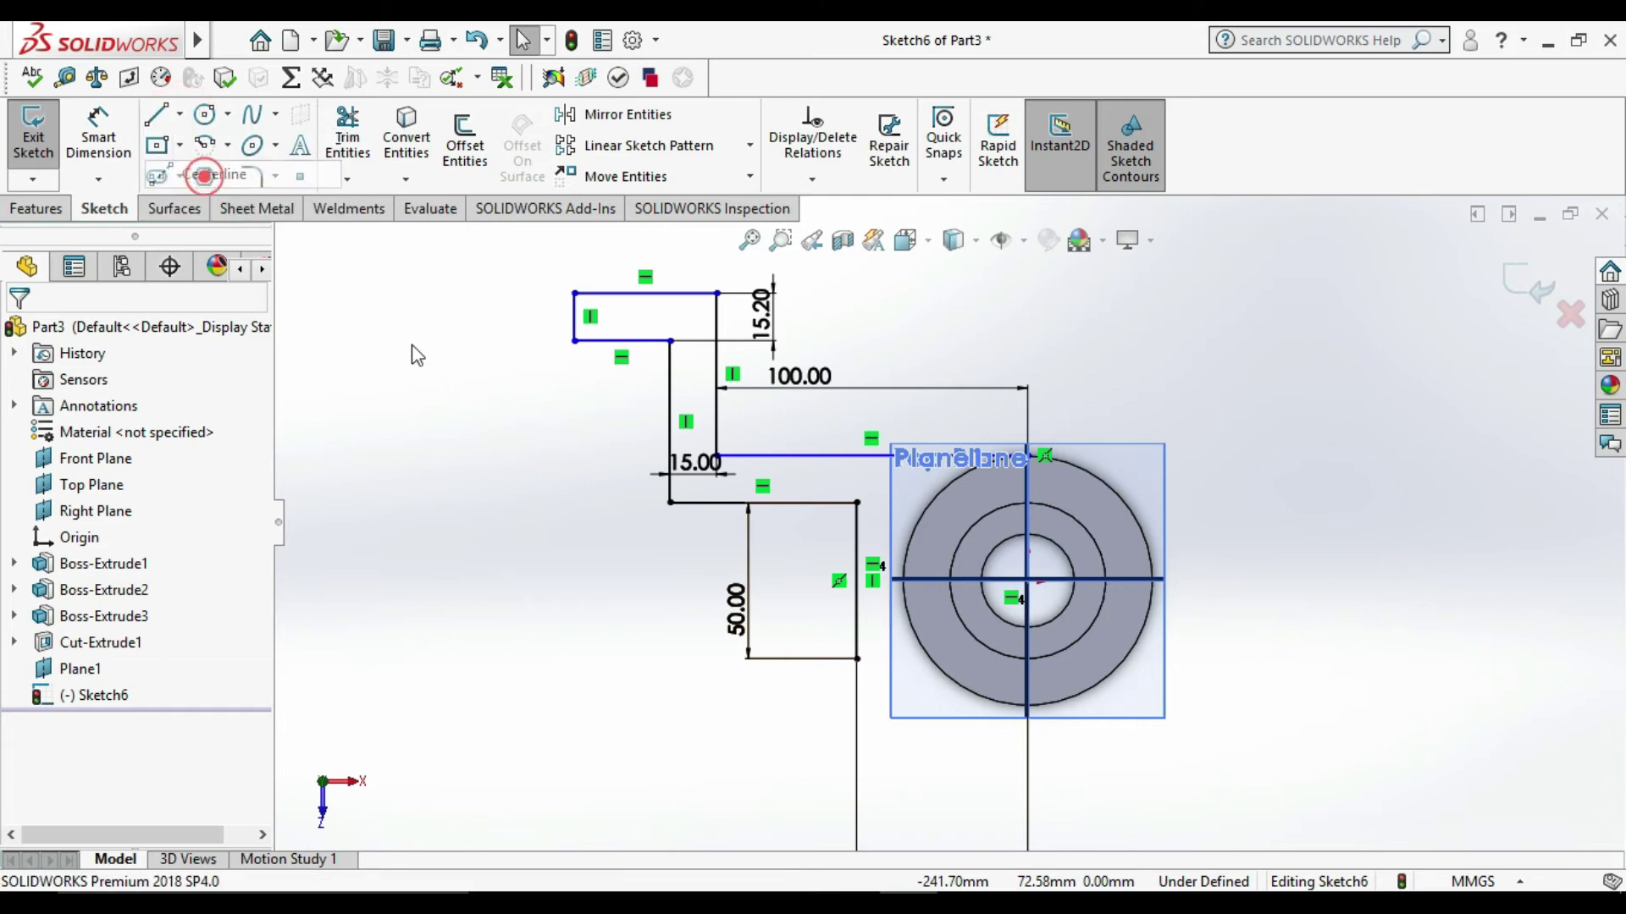
pyautogui.click(857, 581)
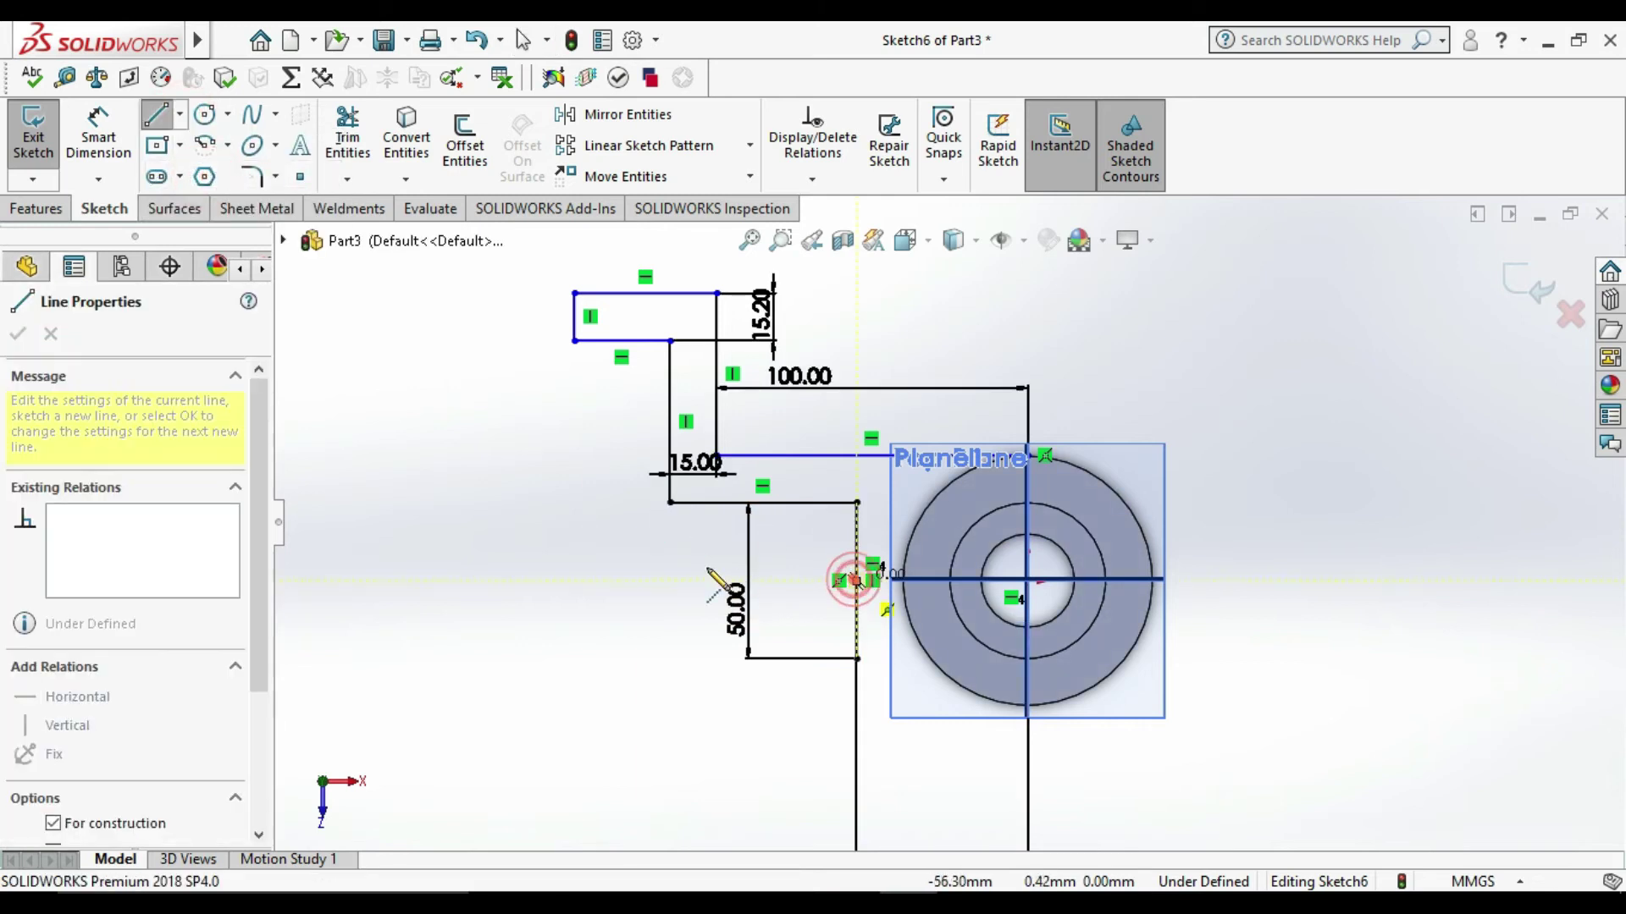
pyautogui.click(641, 581)
pyautogui.press('Escape')
pyautogui.click(347, 136)
pyautogui.moveTo(845, 635); pyautogui.dragTo(885, 623)
pyautogui.scroll(3, 962, 613)
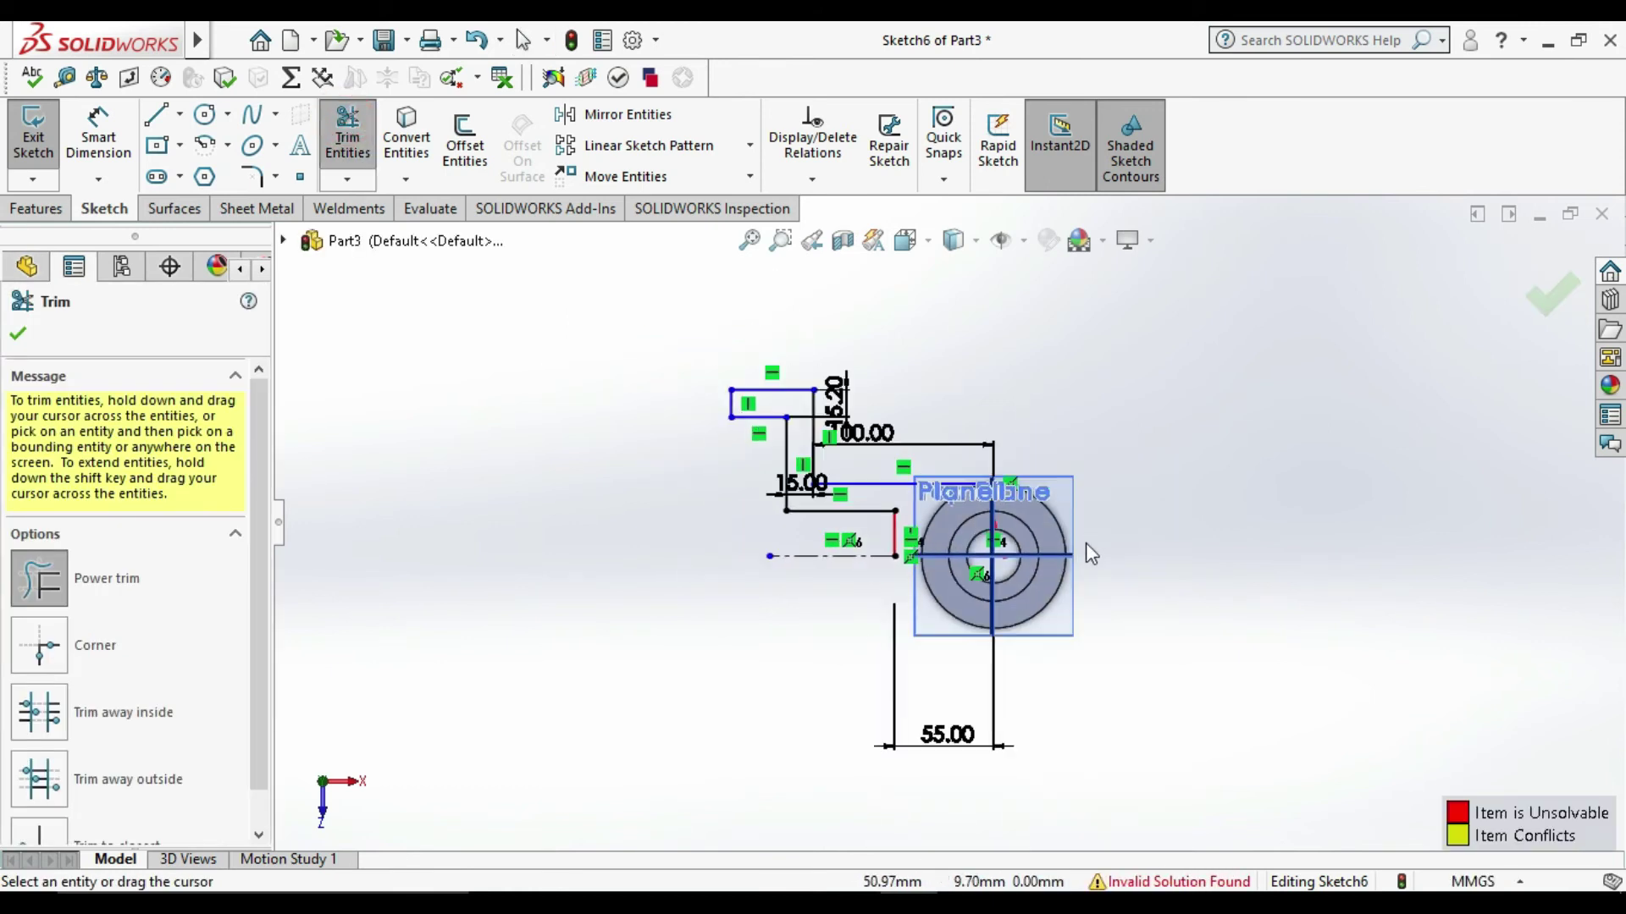
pyautogui.scroll(-2, 1085, 537)
pyautogui.press('Escape')
pyautogui.click(655, 706)
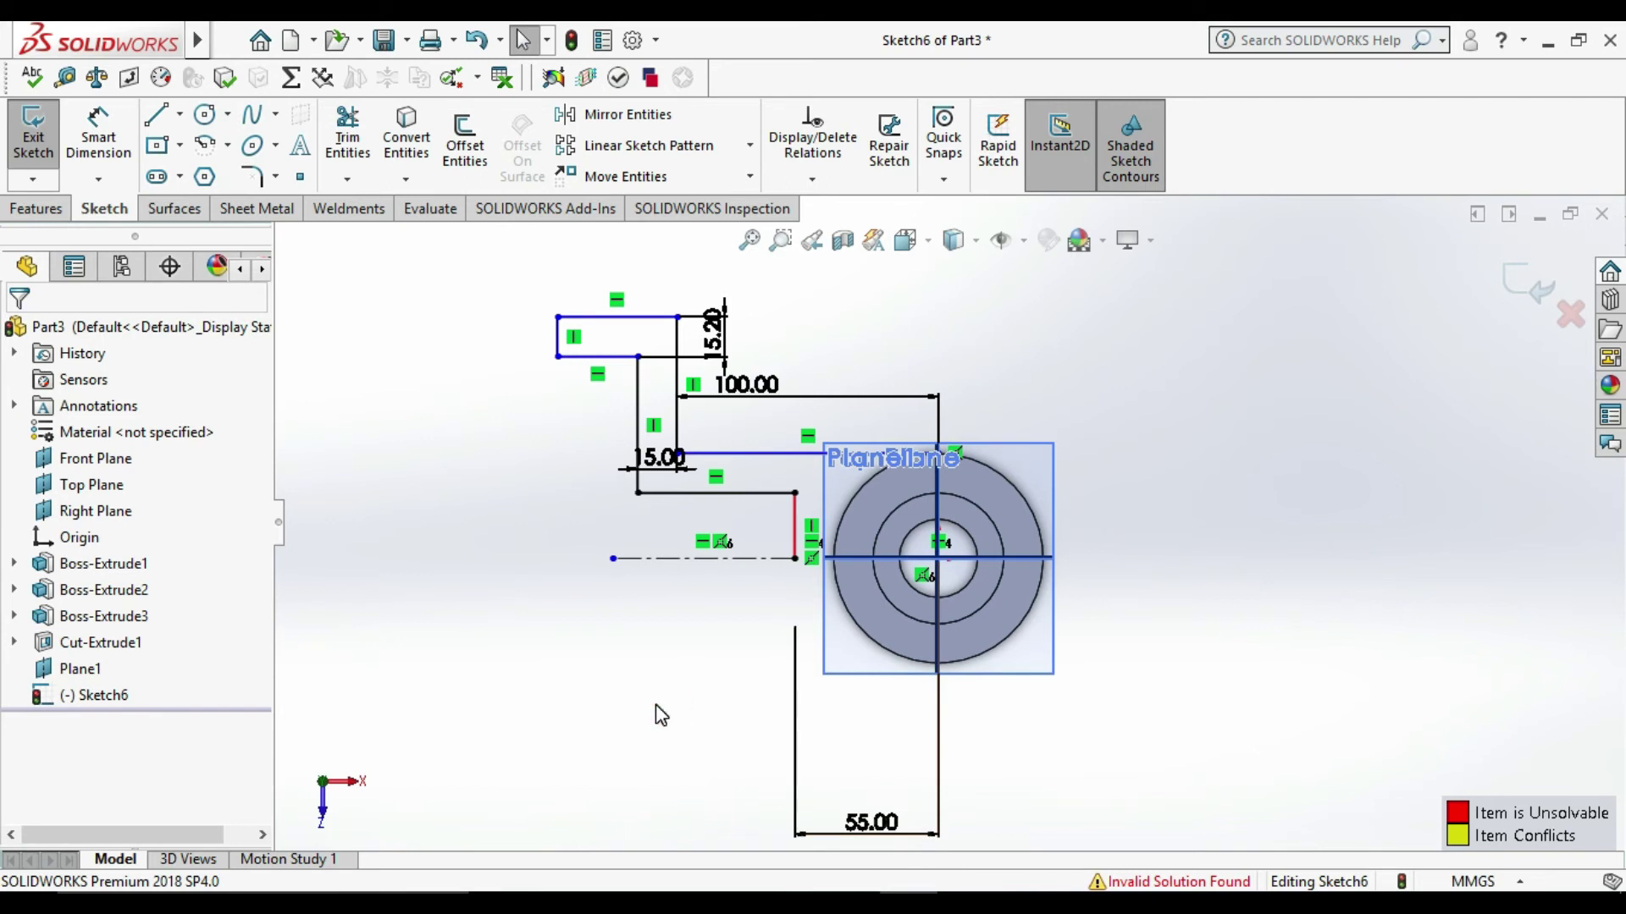
pyautogui.hotkey('ctrl', 'z')
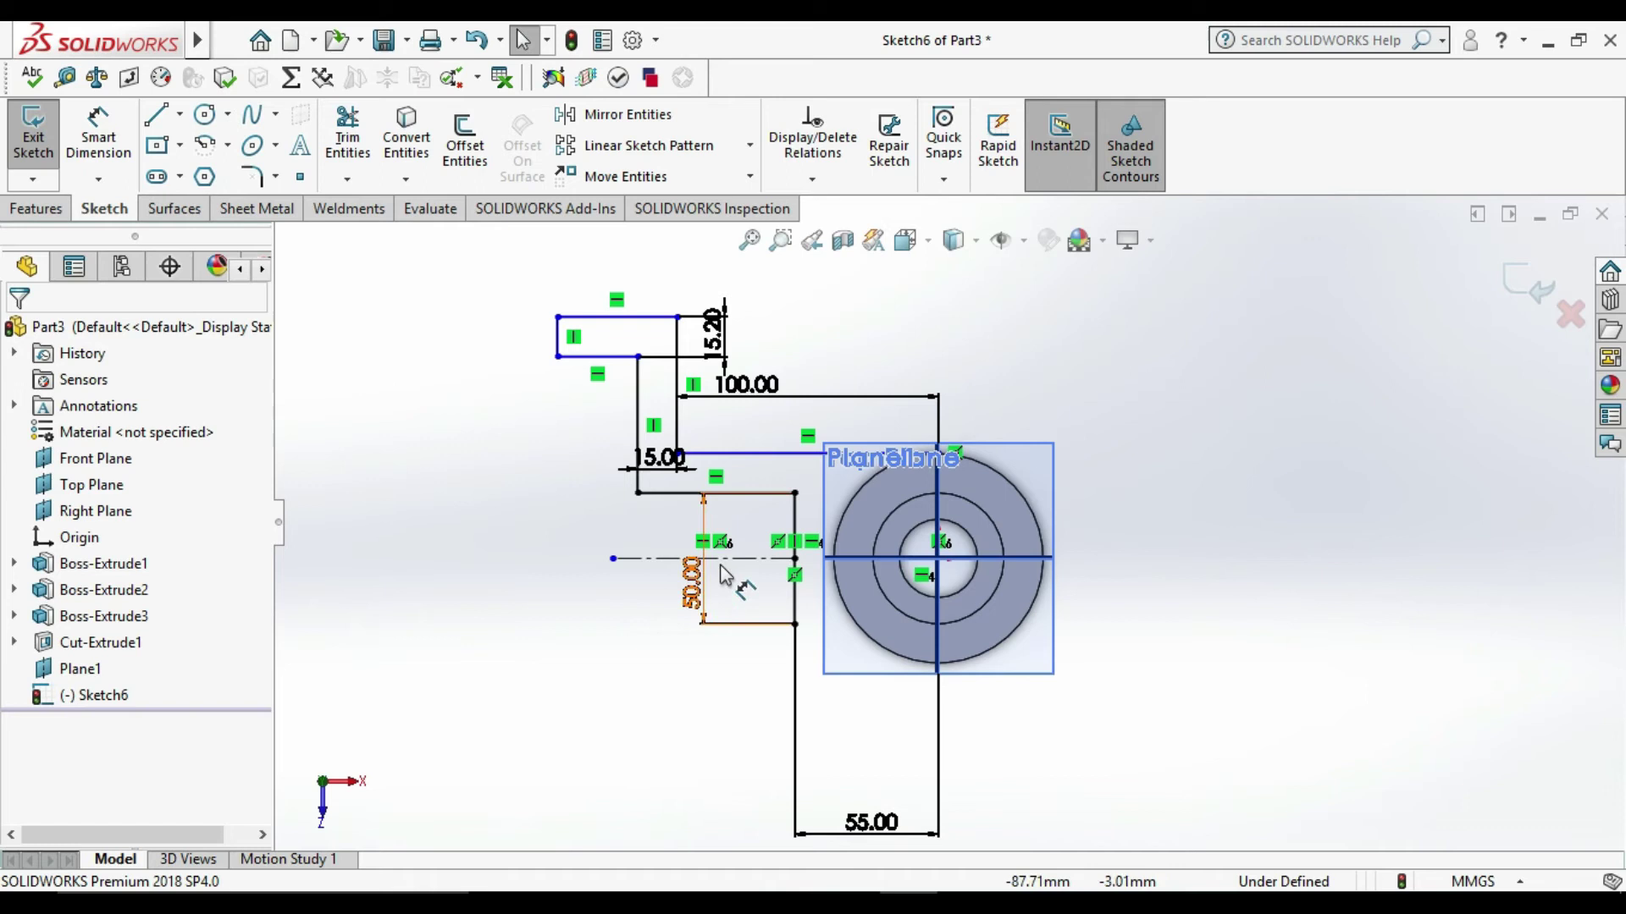
# Step: Redraw the horizontal centerline leftward from the circle centre past the sketch
pyautogui.click(774, 560)
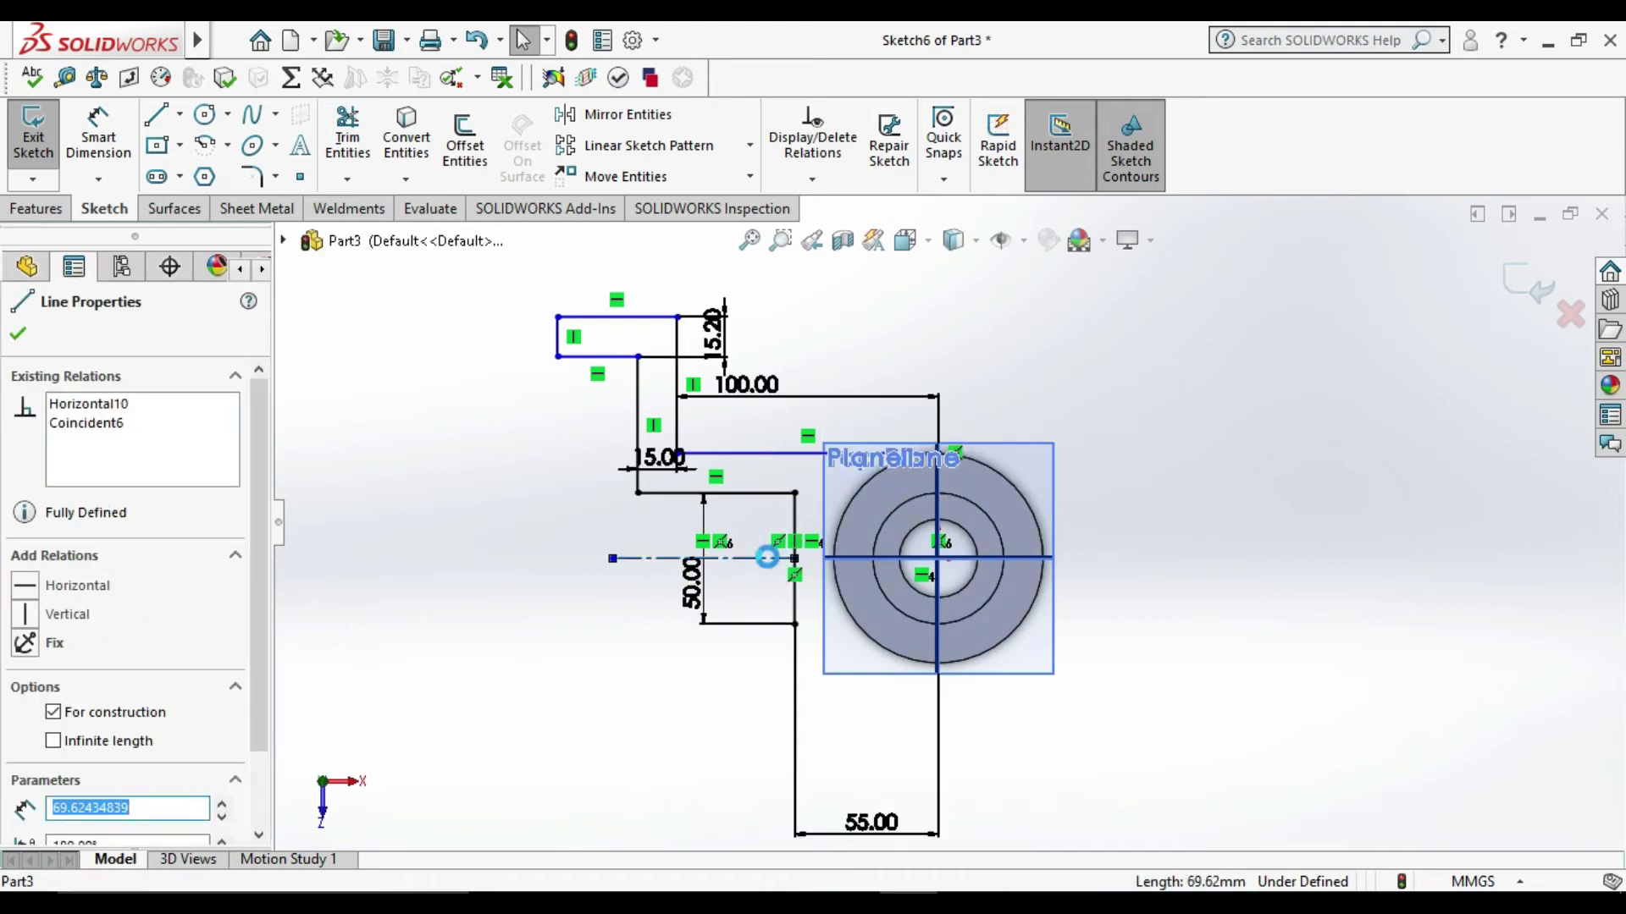
pyautogui.press('Escape')
pyautogui.click(180, 114)
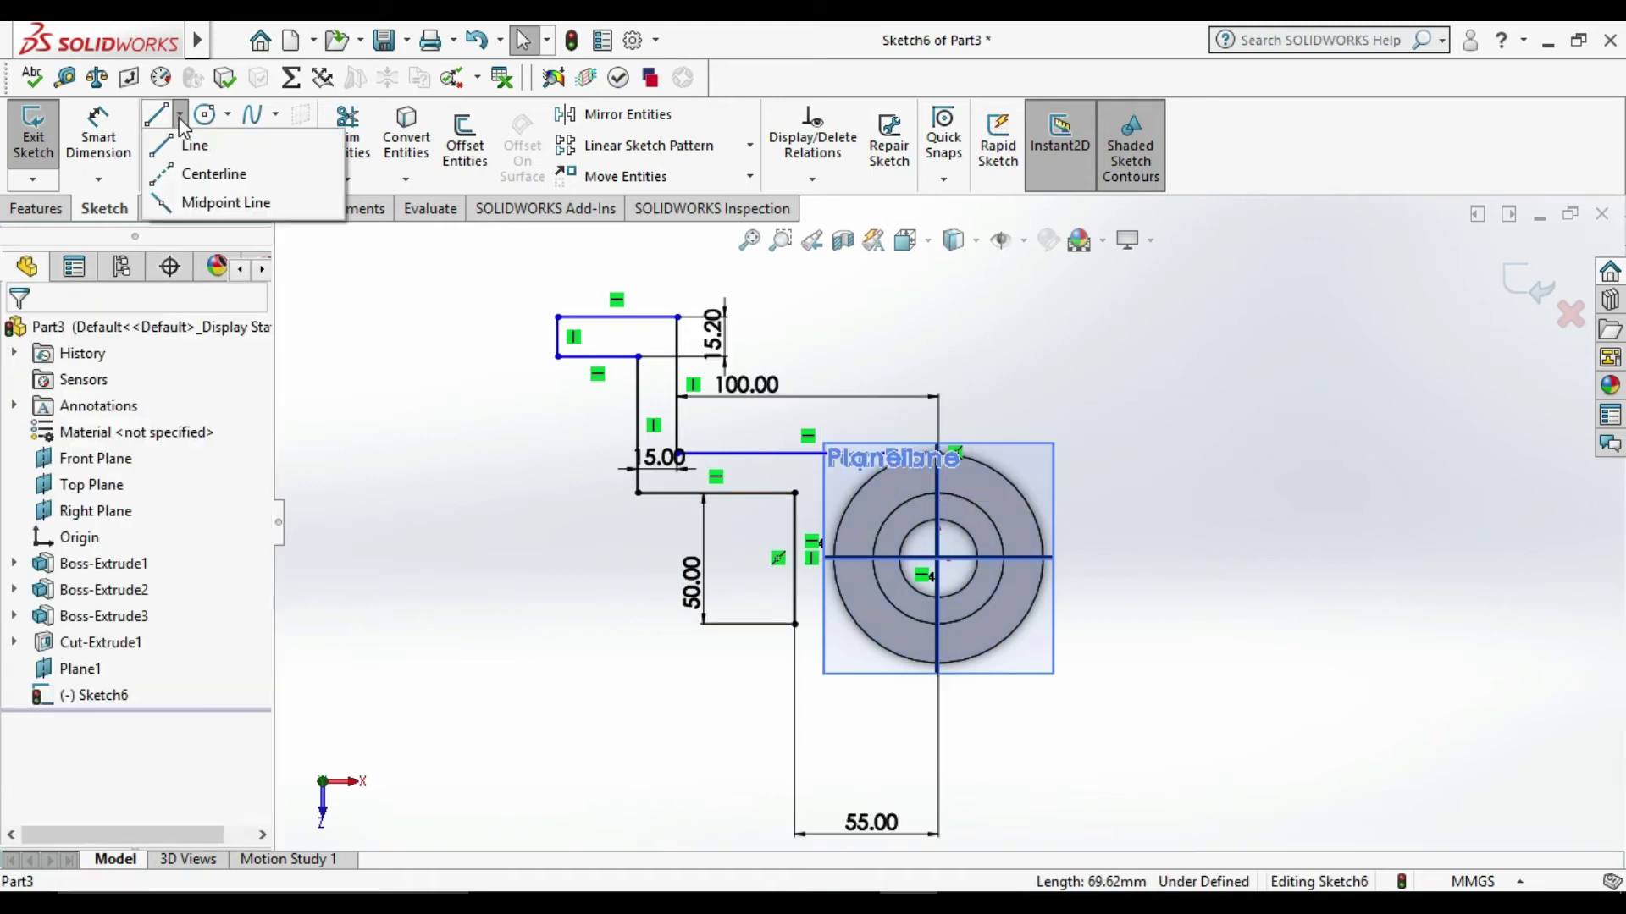
pyautogui.click(212, 174)
pyautogui.click(938, 559)
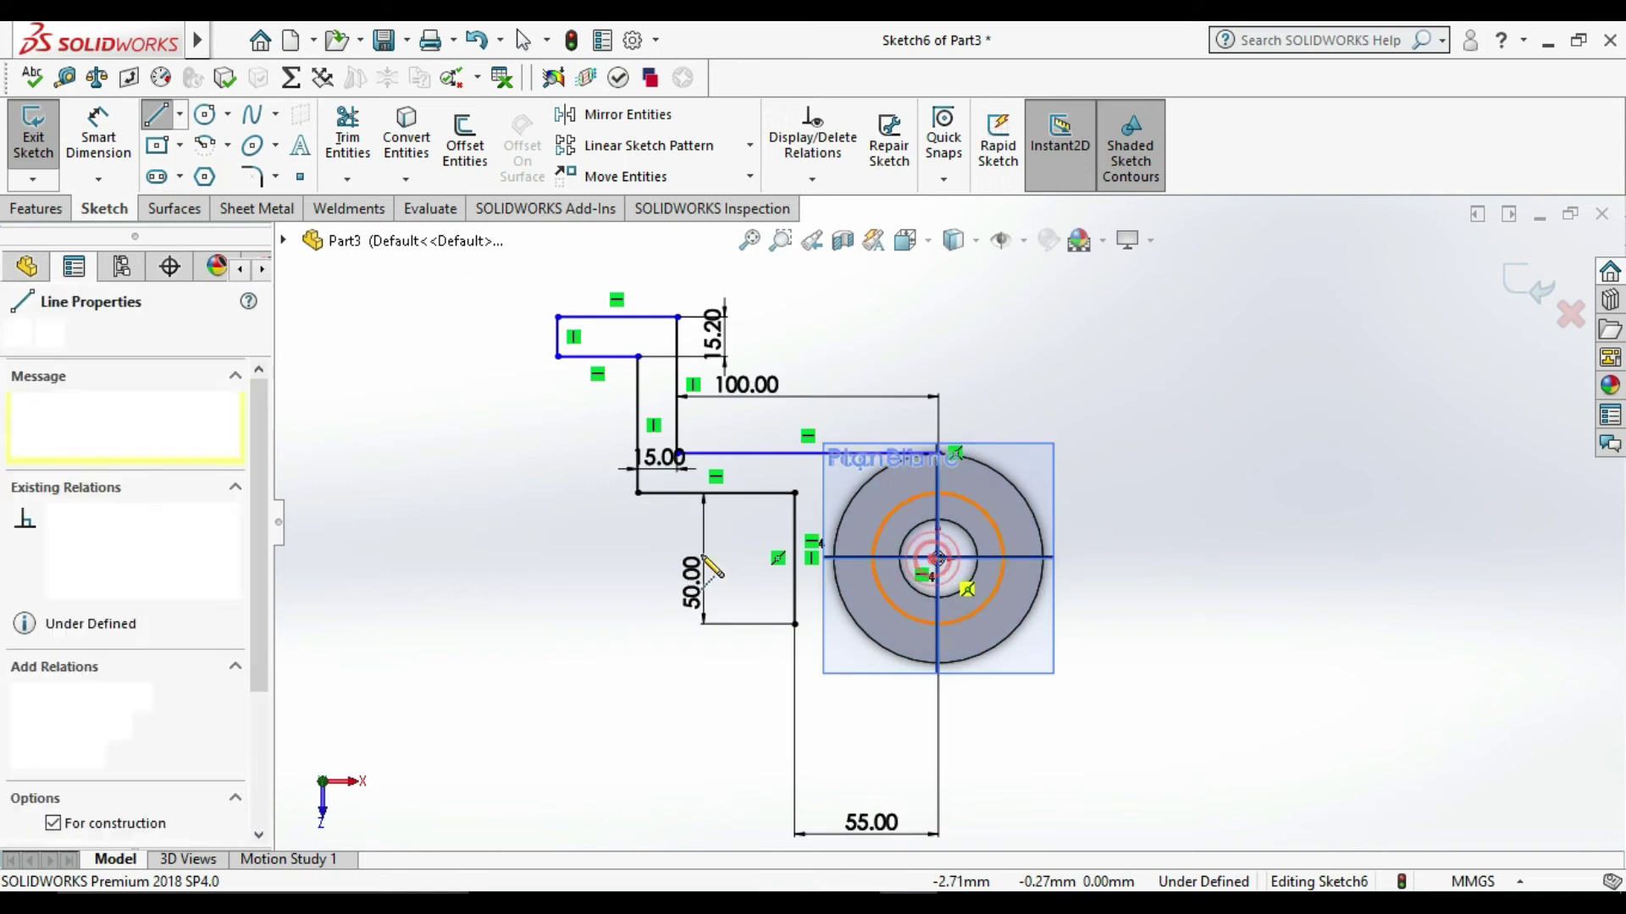
pyautogui.click(626, 559)
pyautogui.press('Escape')
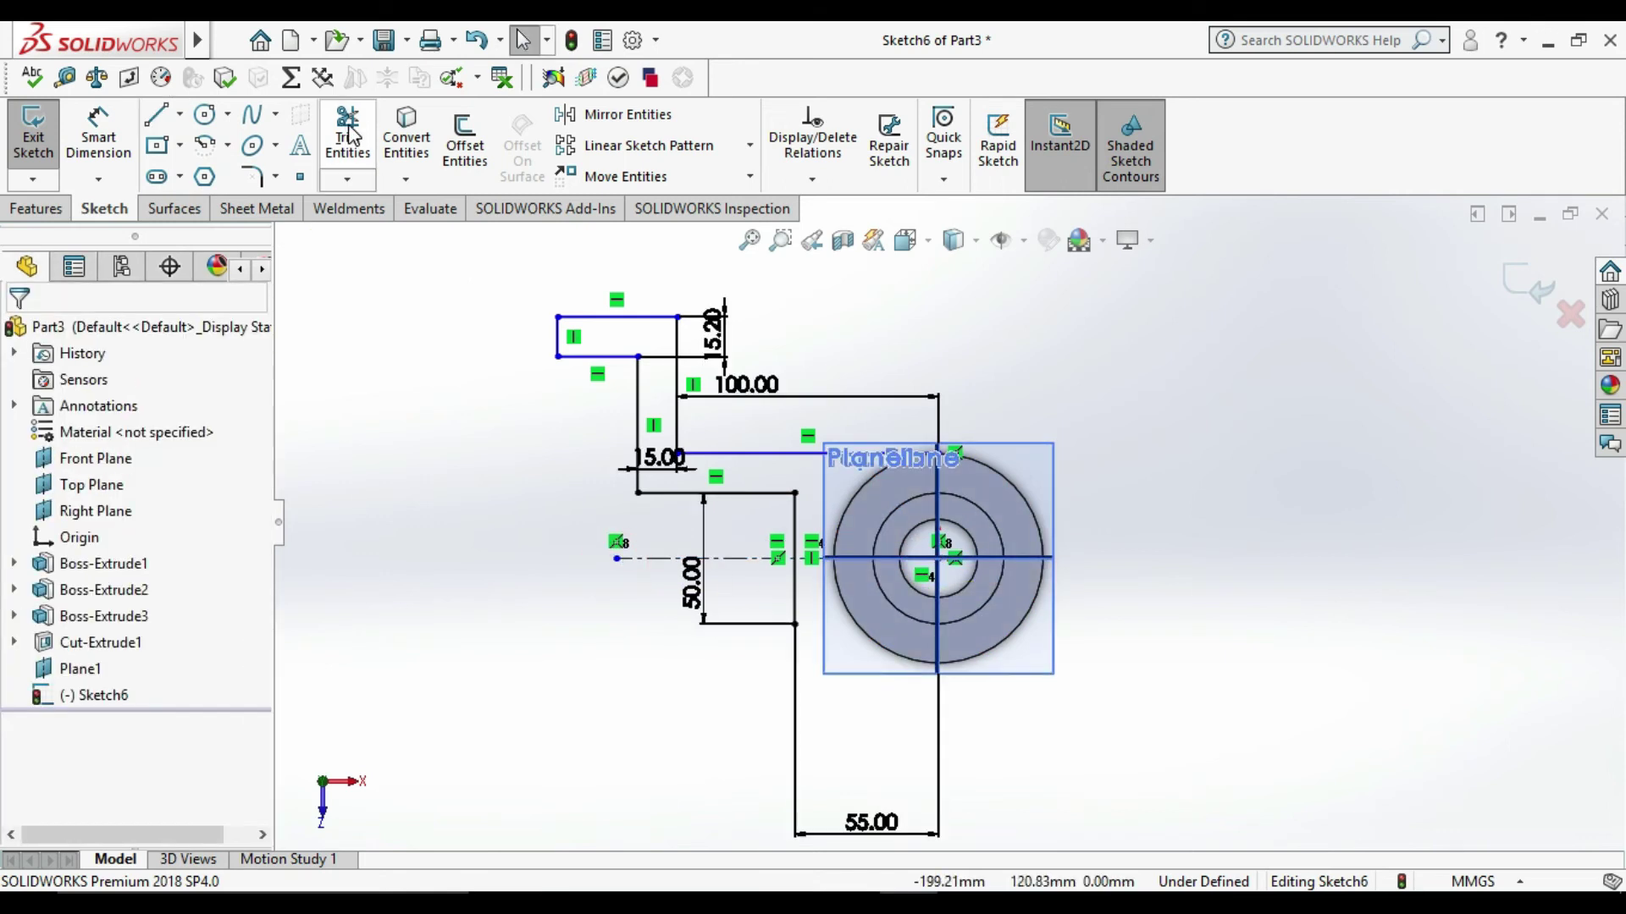
# Step: Trim away the lower rectangle and its dimension, and delete the leftover vertical line
pyautogui.click(347, 136)
pyautogui.click(766, 587)
pyautogui.moveTo(815, 618); pyautogui.dragTo(849, 635)
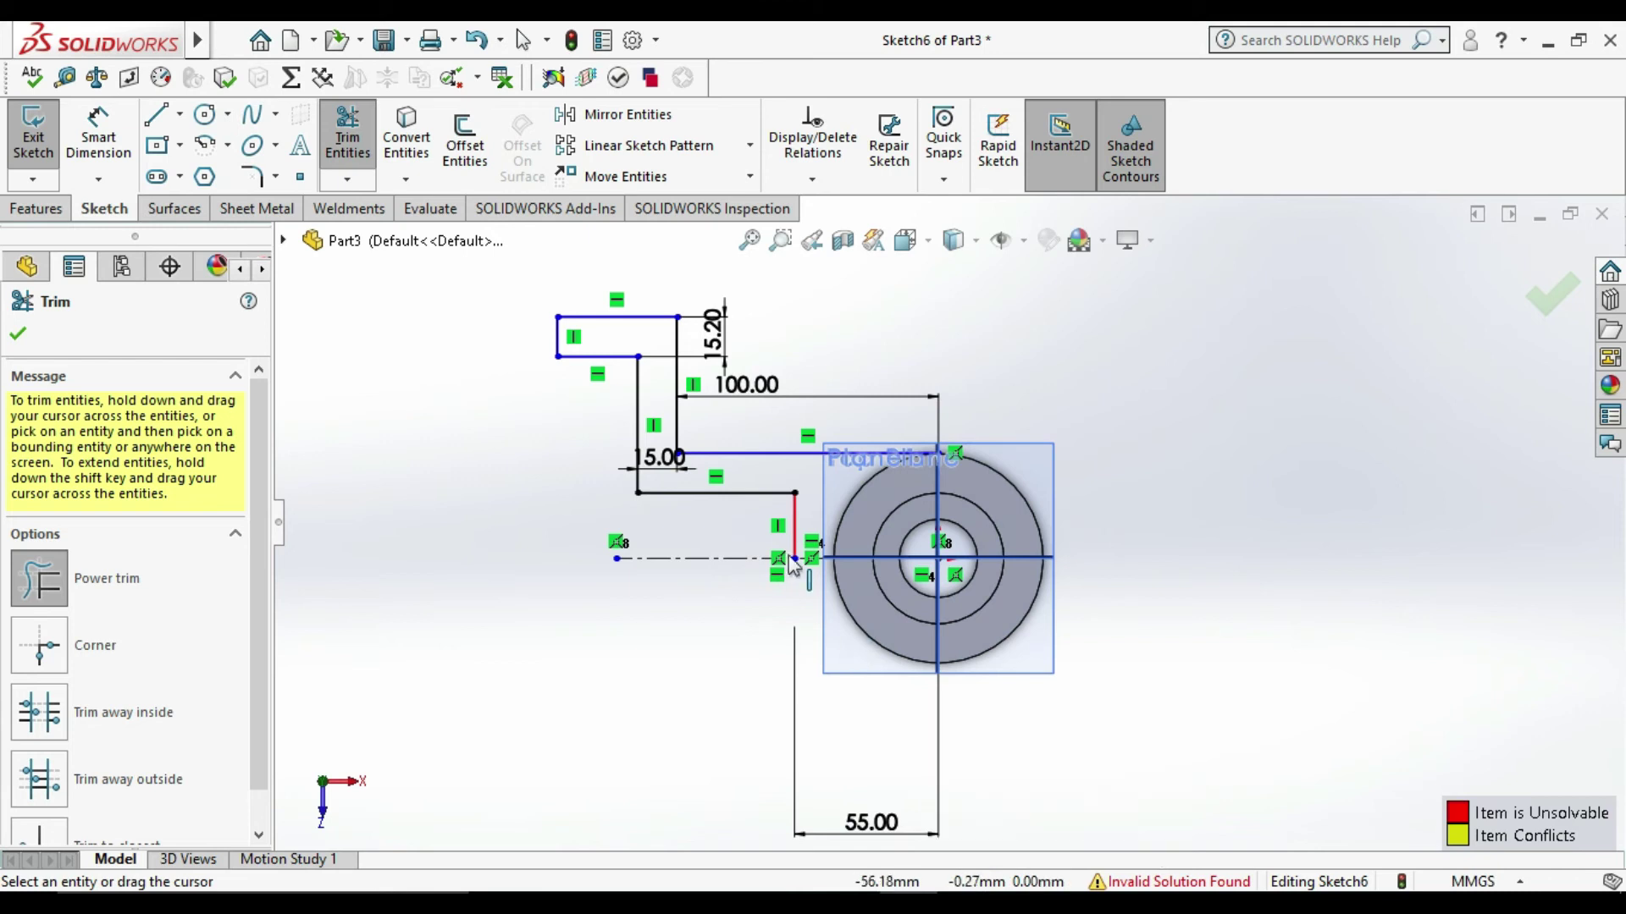
pyautogui.click(797, 525)
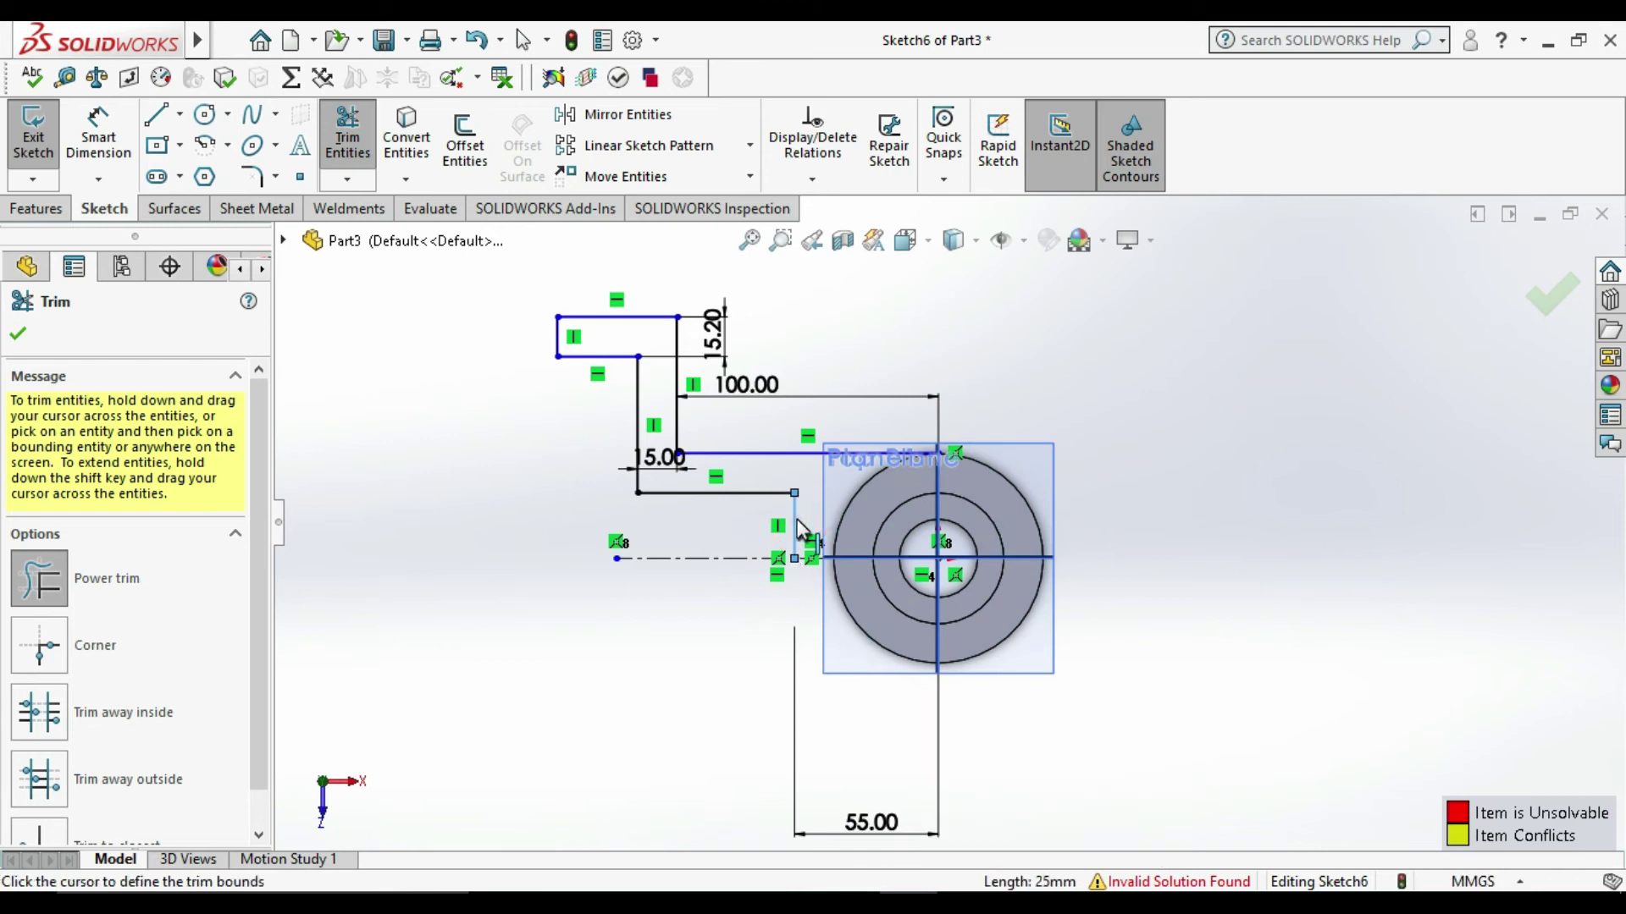
pyautogui.press('Escape')
pyautogui.click(797, 525)
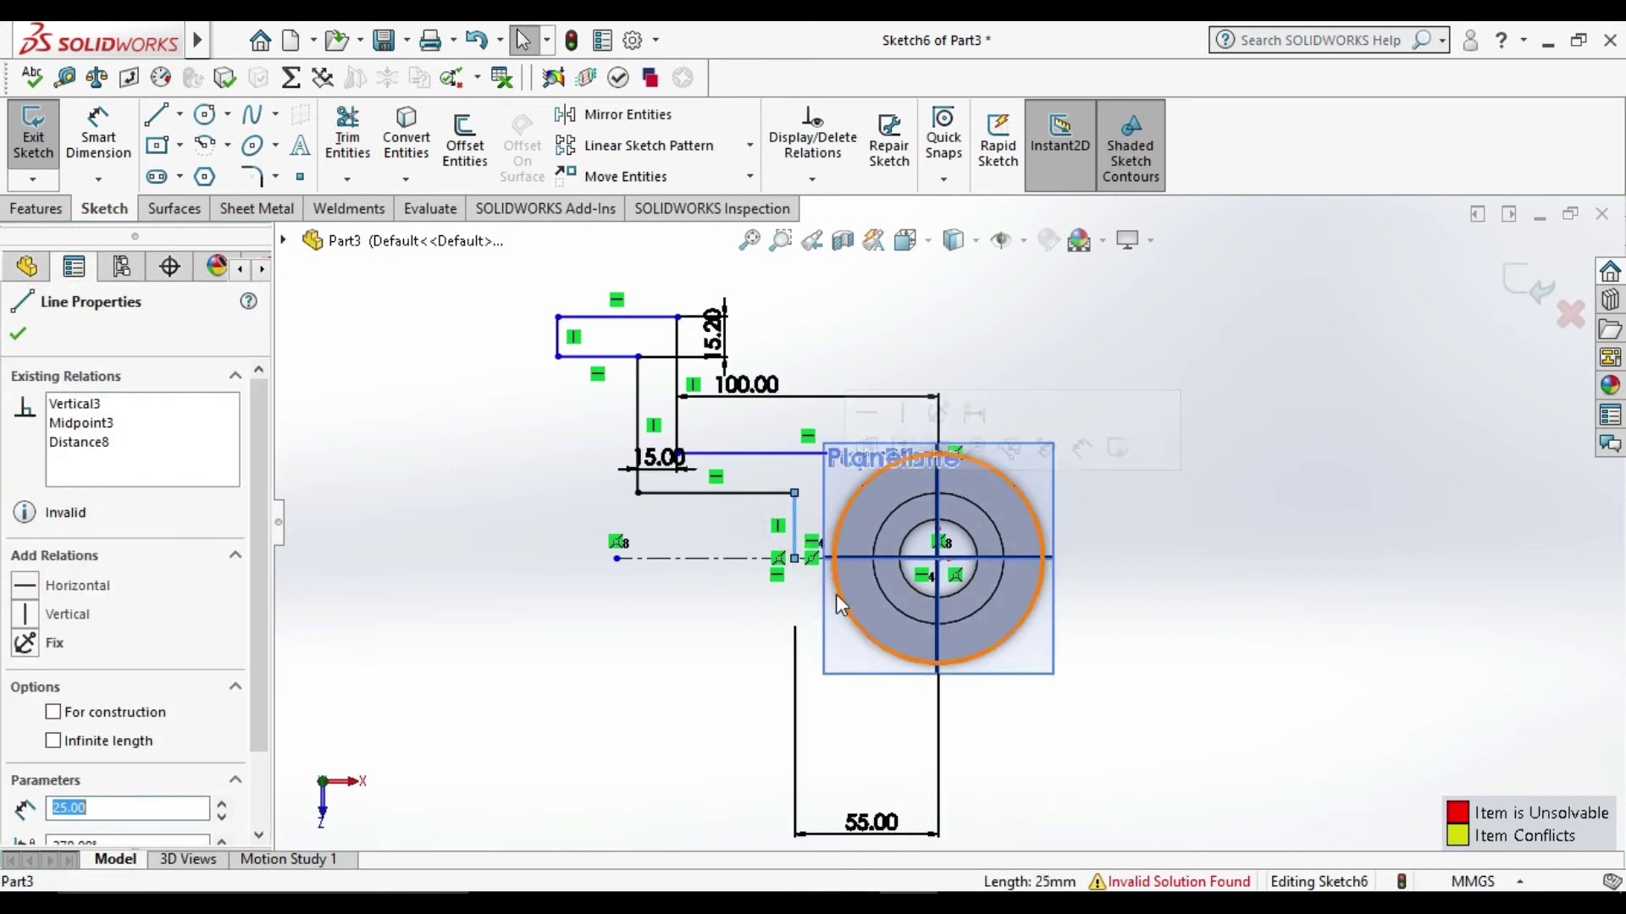
pyautogui.press('Delete')
pyautogui.click(682, 470)
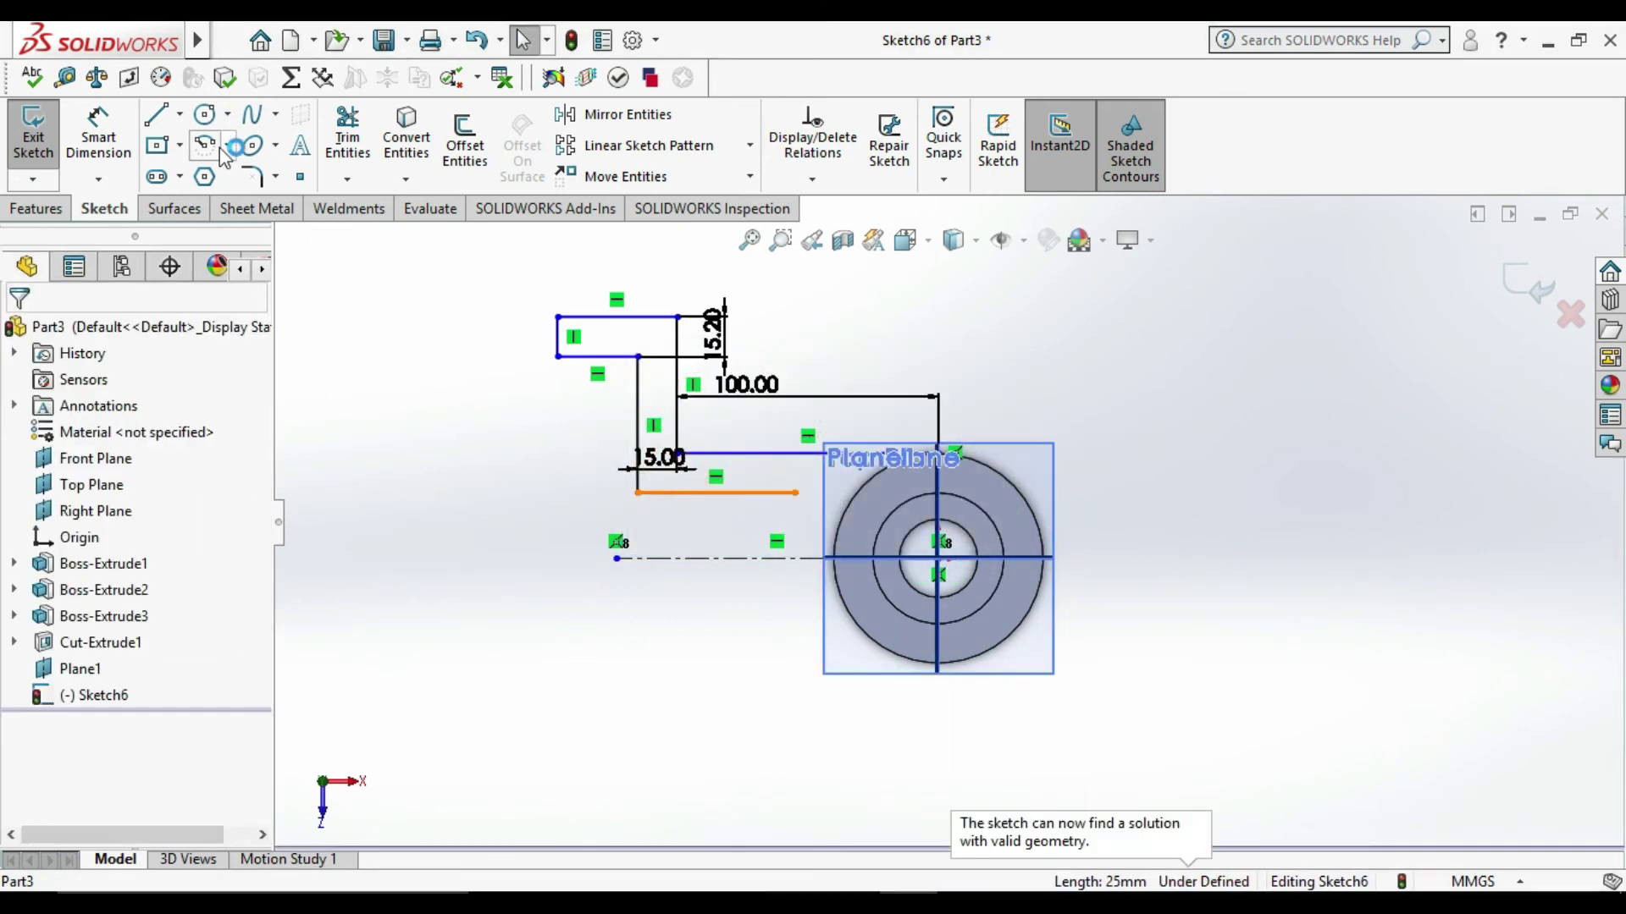
pyautogui.click(159, 119)
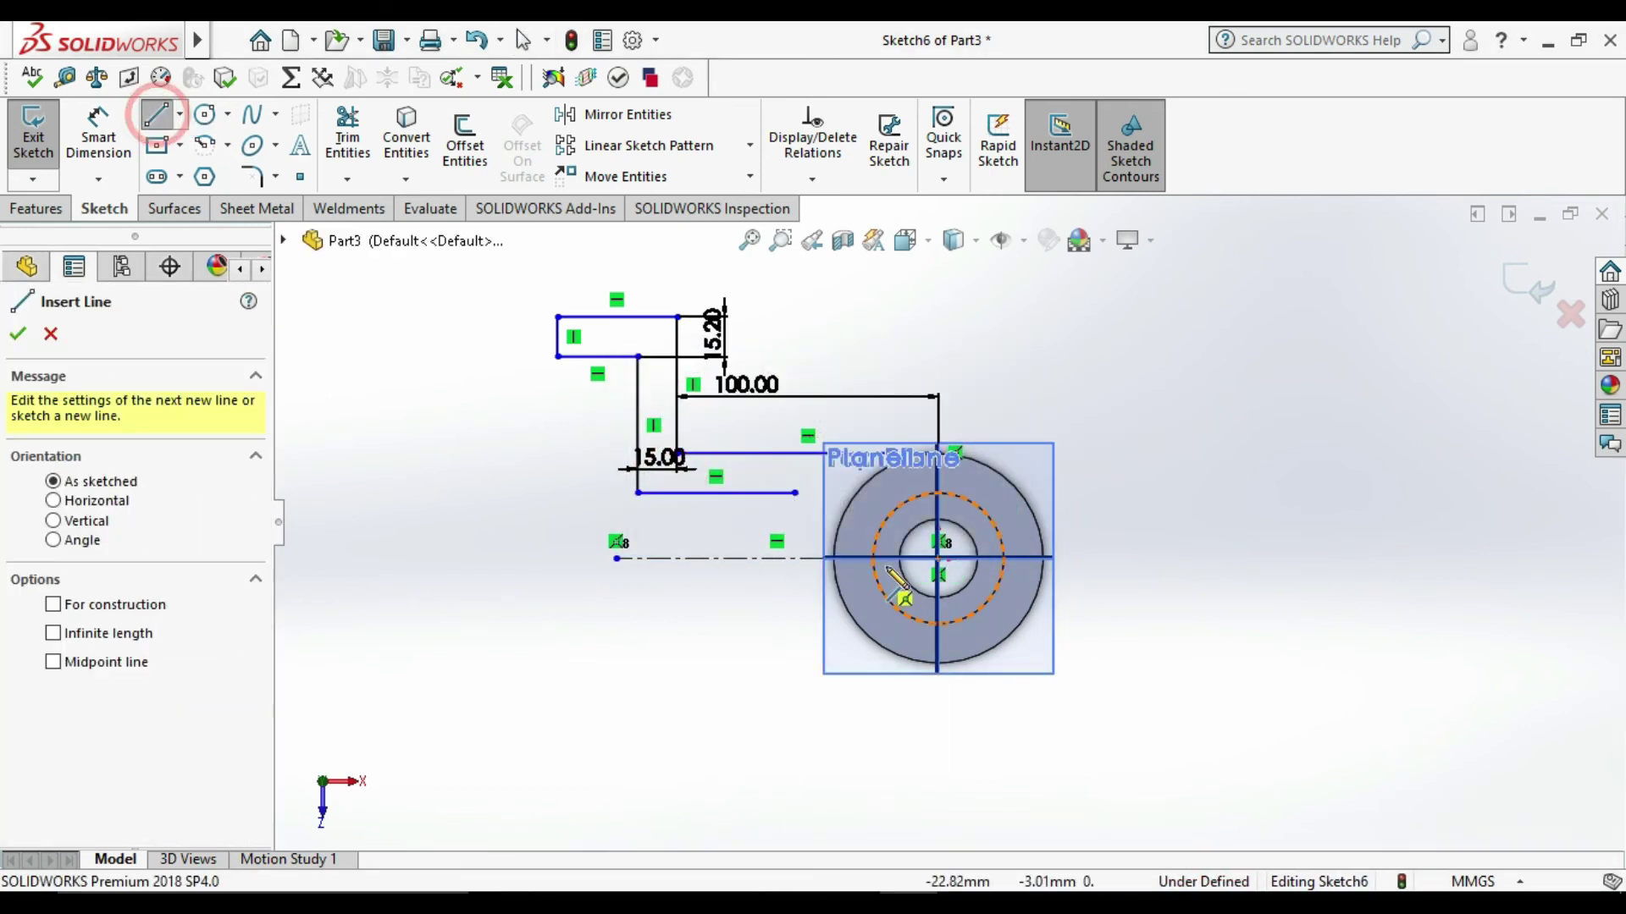
# Step: Draw lines from the arm's lower corner down to the centerline and across to the outer circle
pyautogui.click(794, 492)
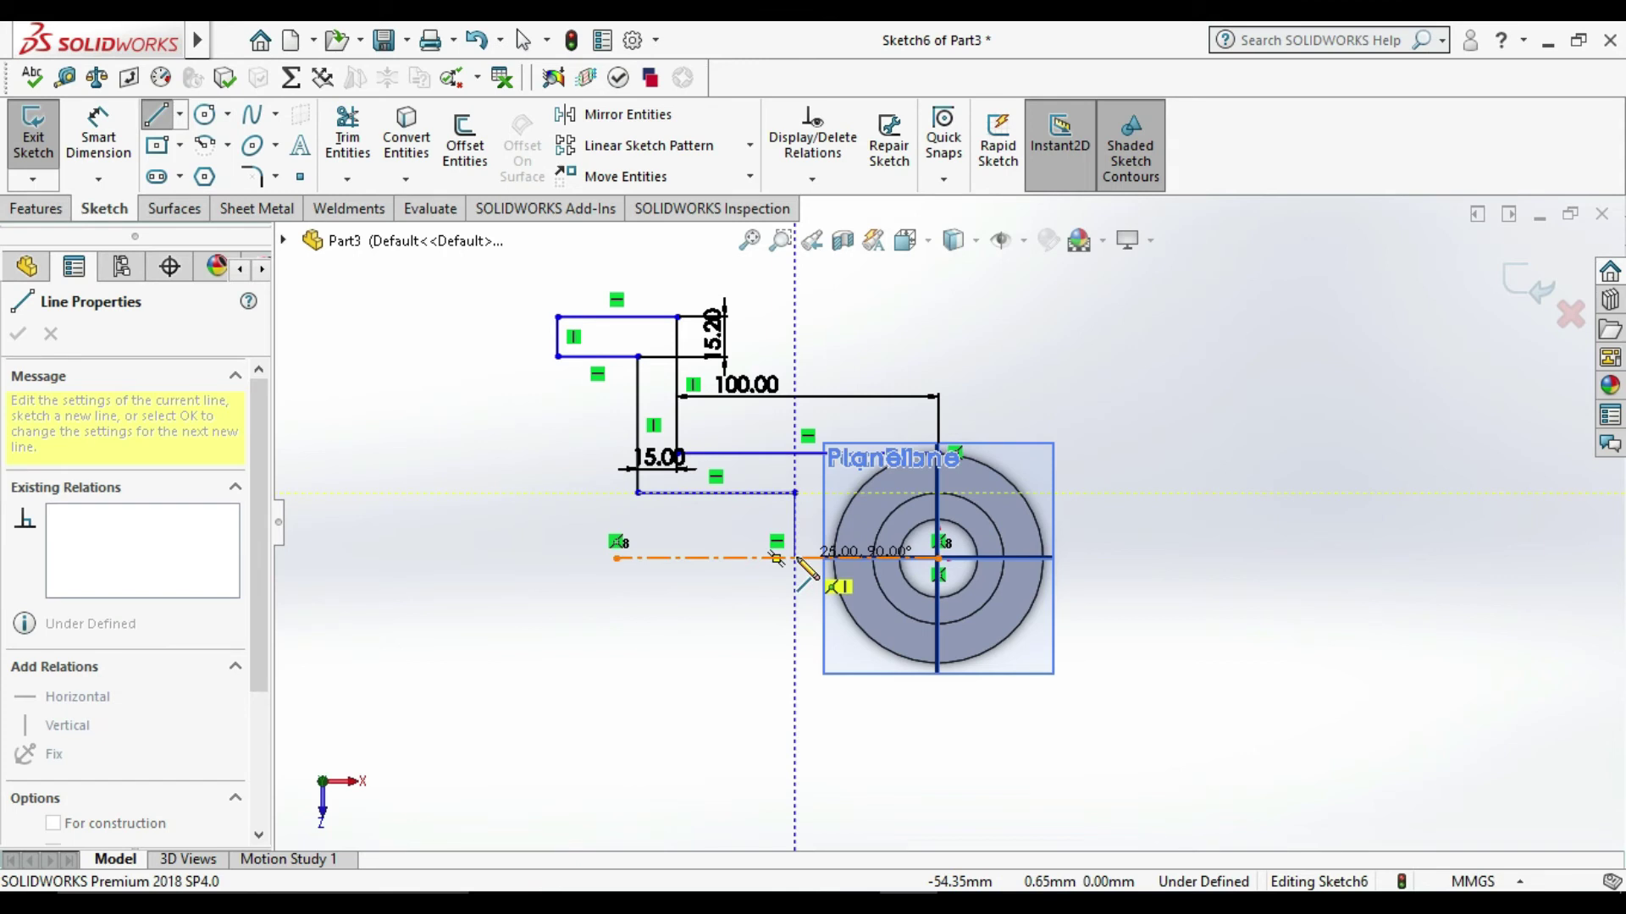
pyautogui.click(794, 558)
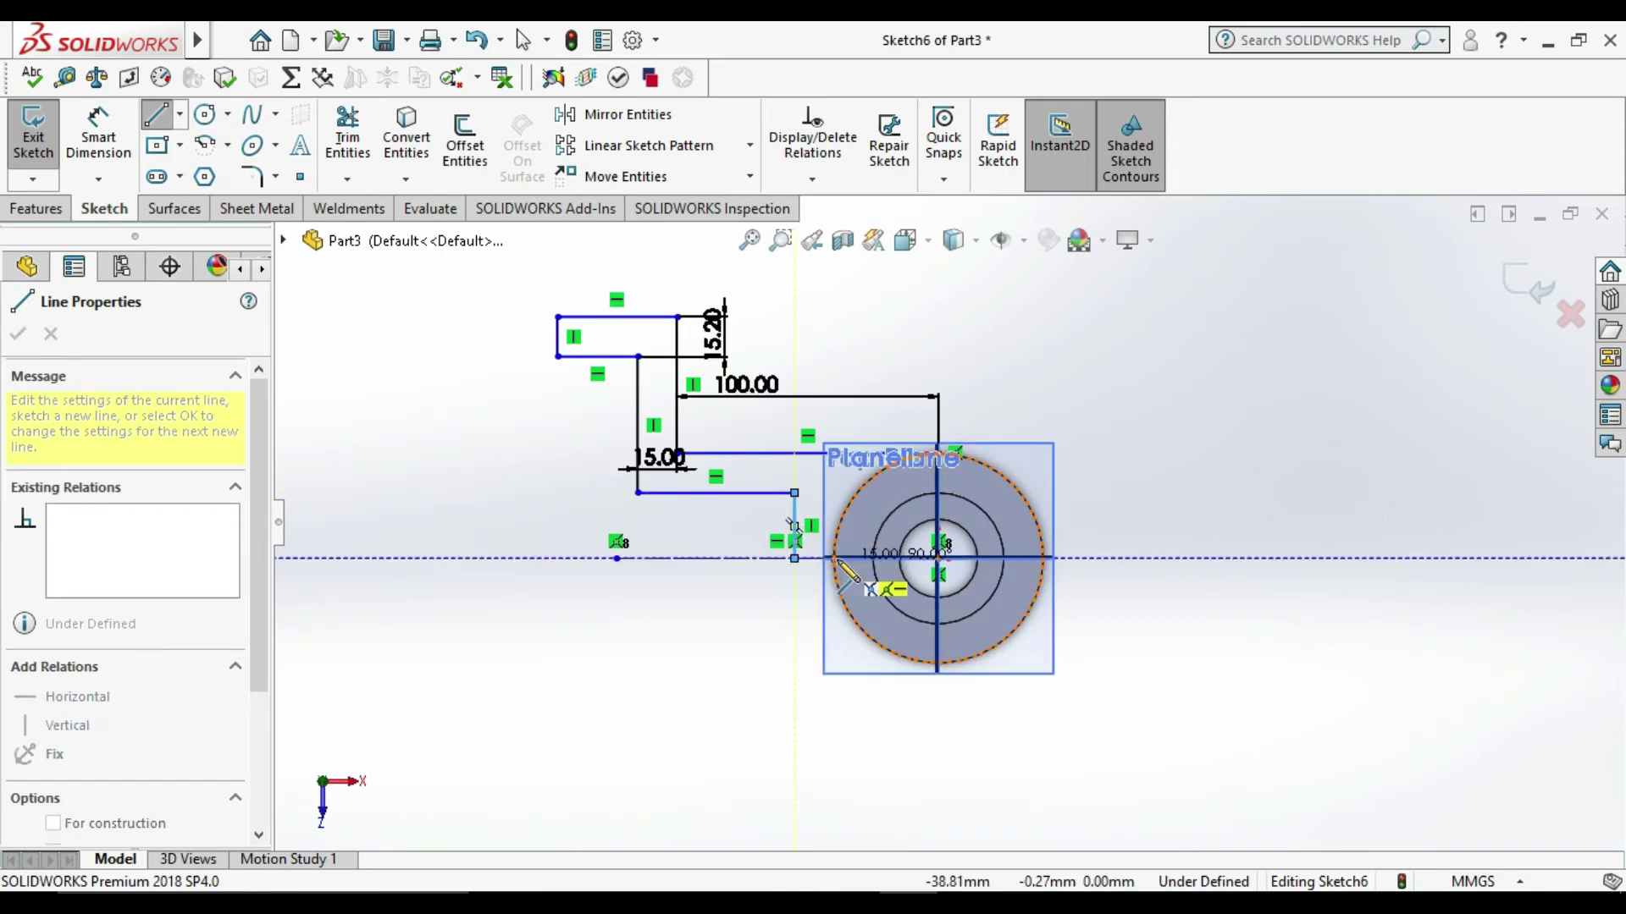
pyautogui.scroll(-1, 838, 563)
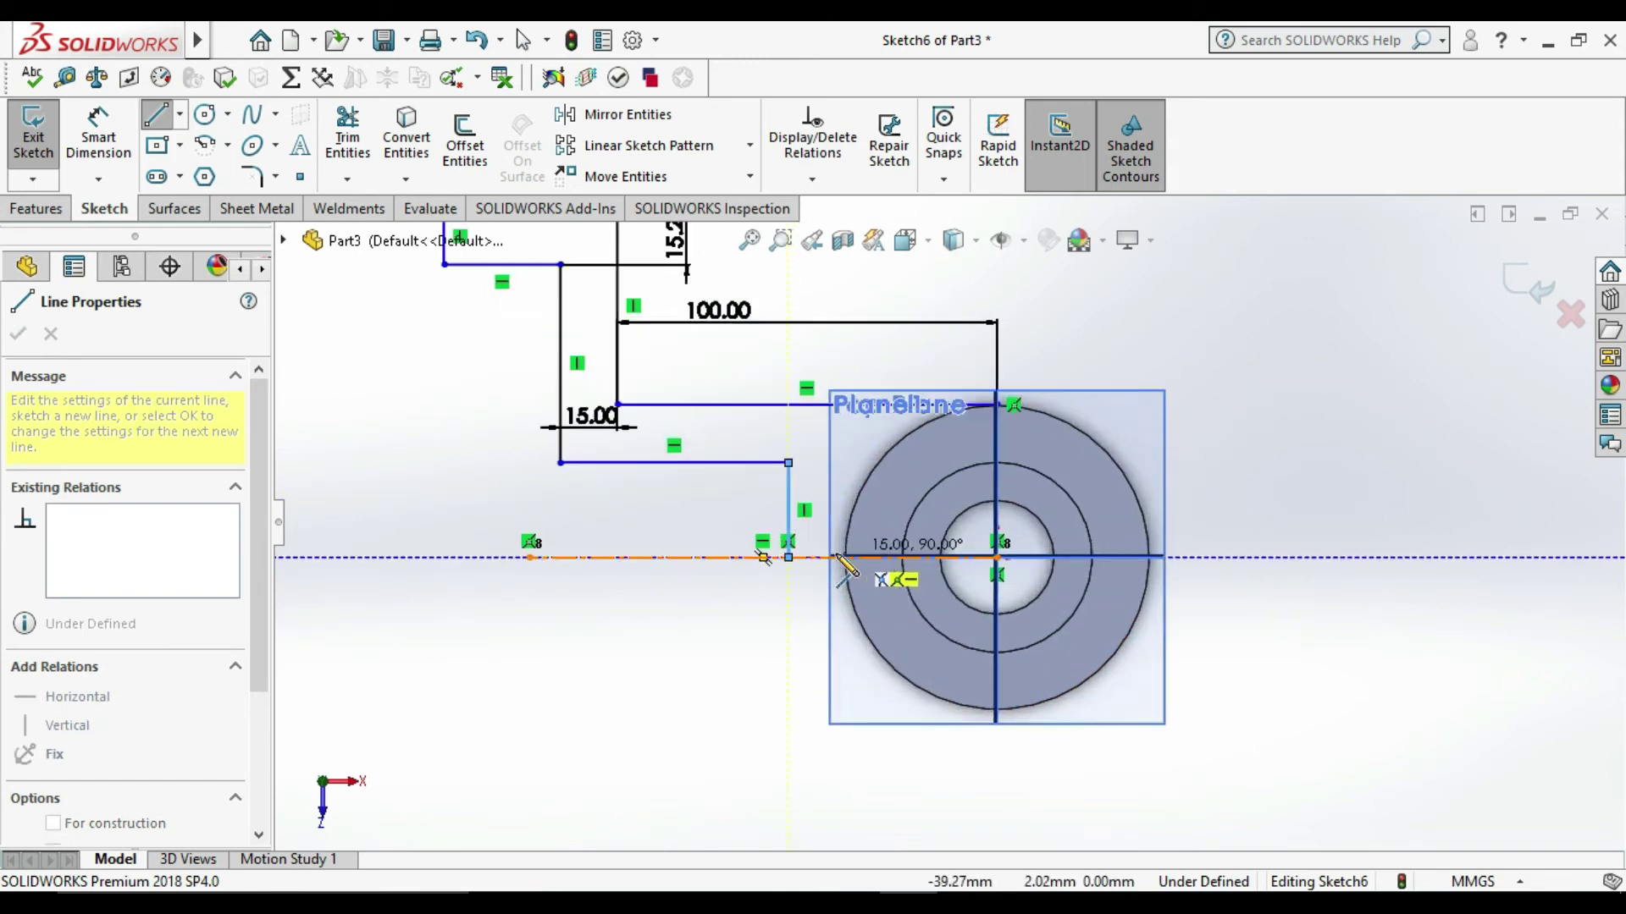
pyautogui.scroll(-3, 855, 559)
pyautogui.click(873, 554)
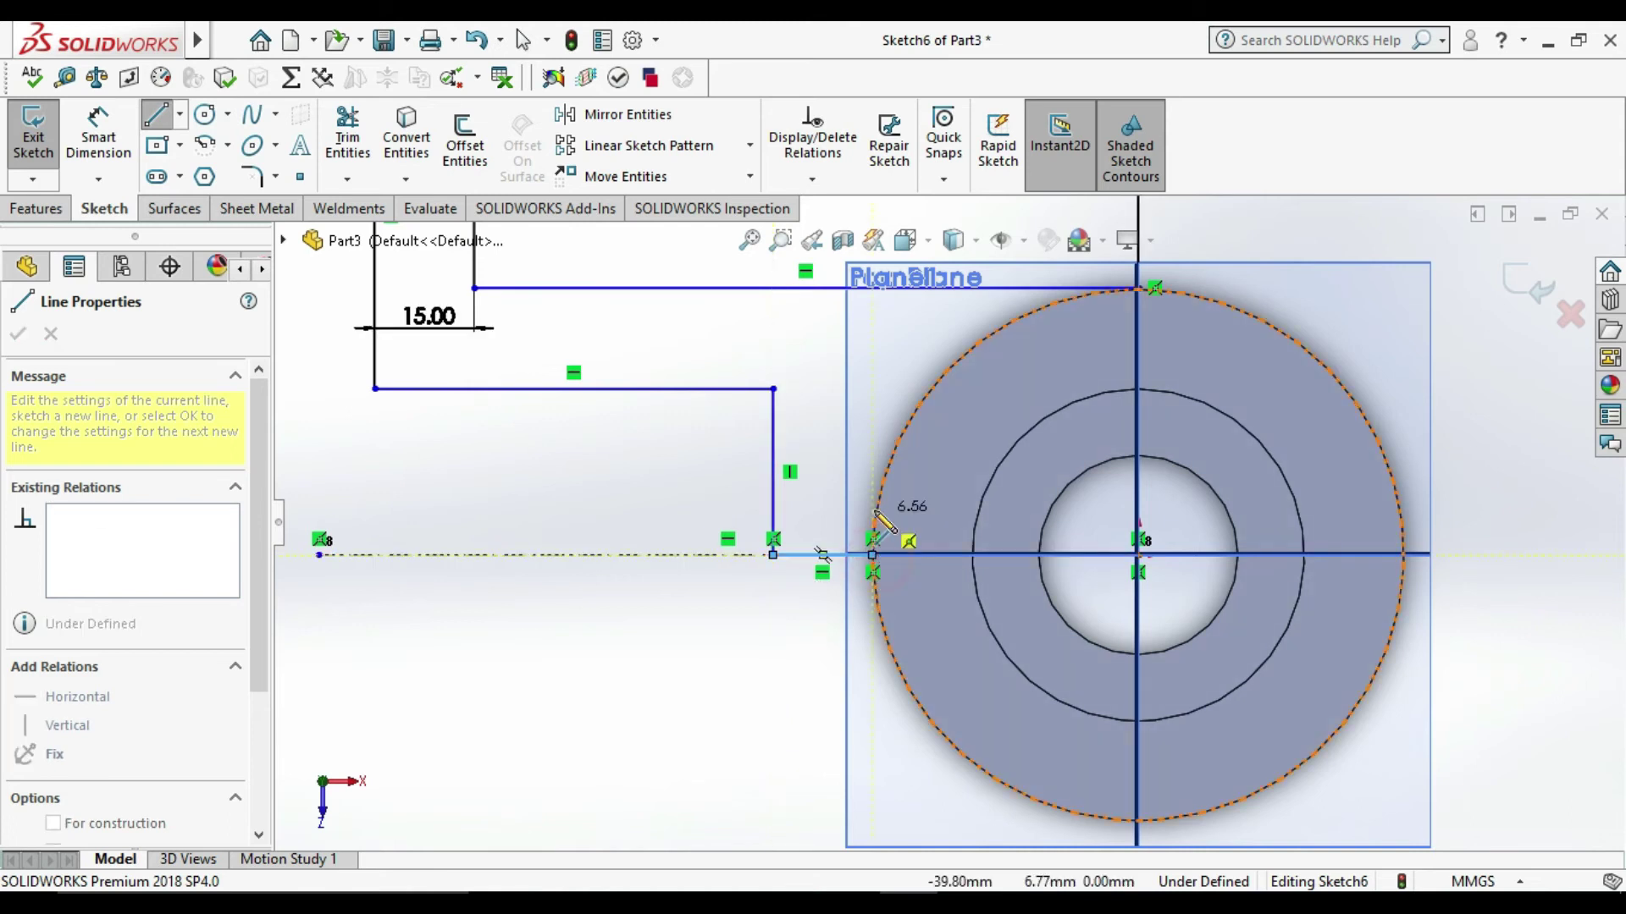
pyautogui.press('Escape')
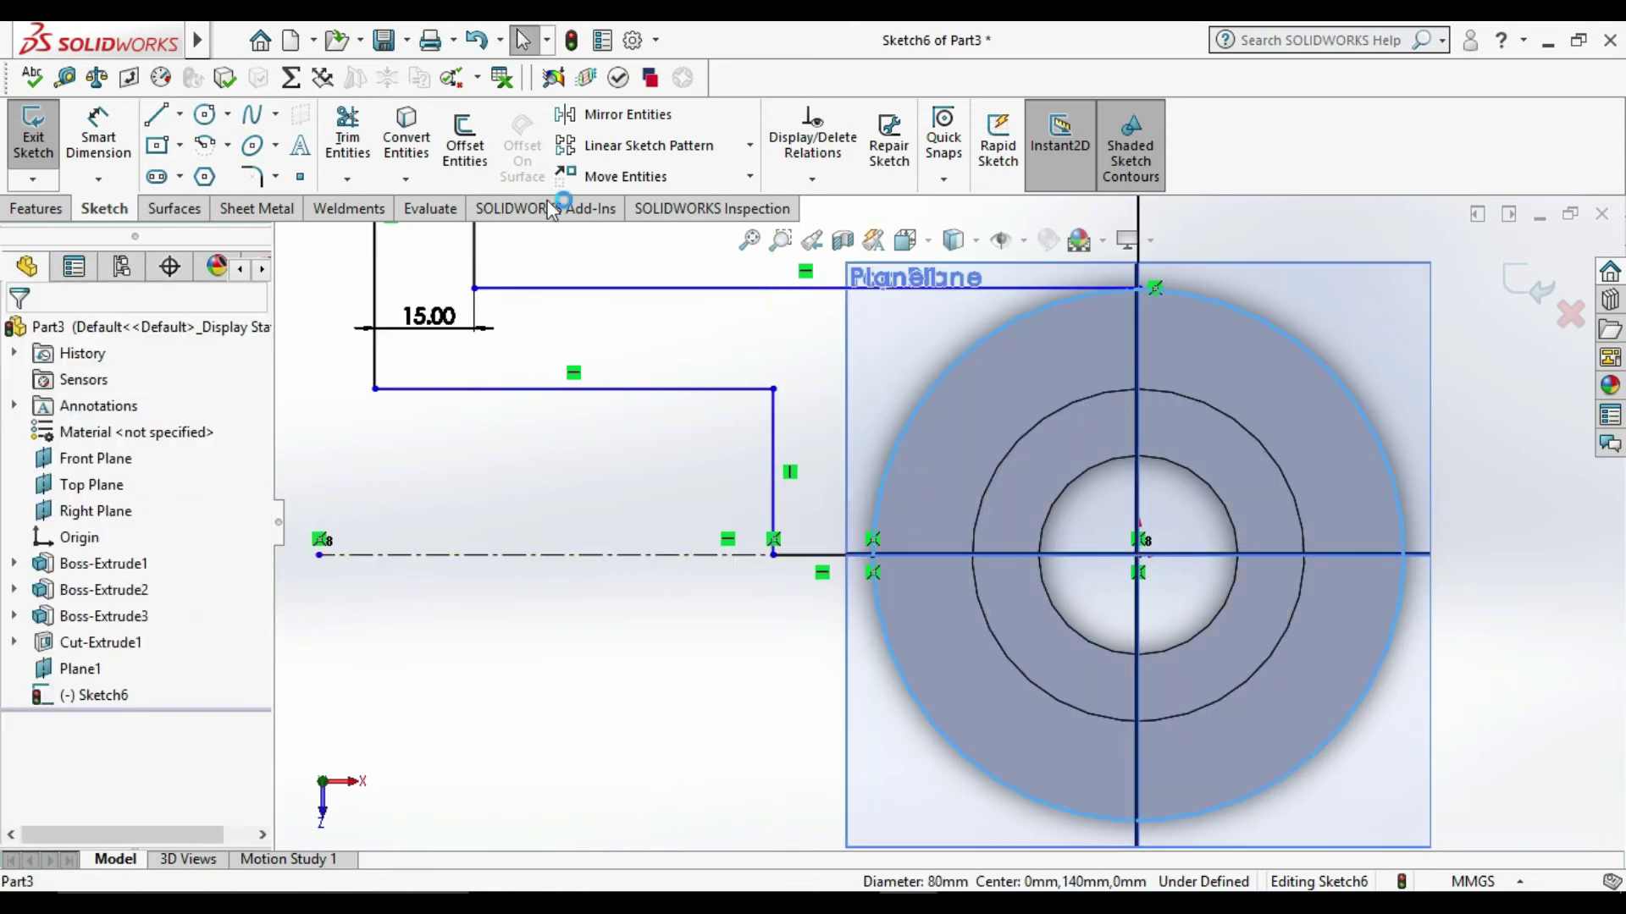
# Step: Project the outer circle into the sketch and delete the short line beside it
pyautogui.click(429, 142)
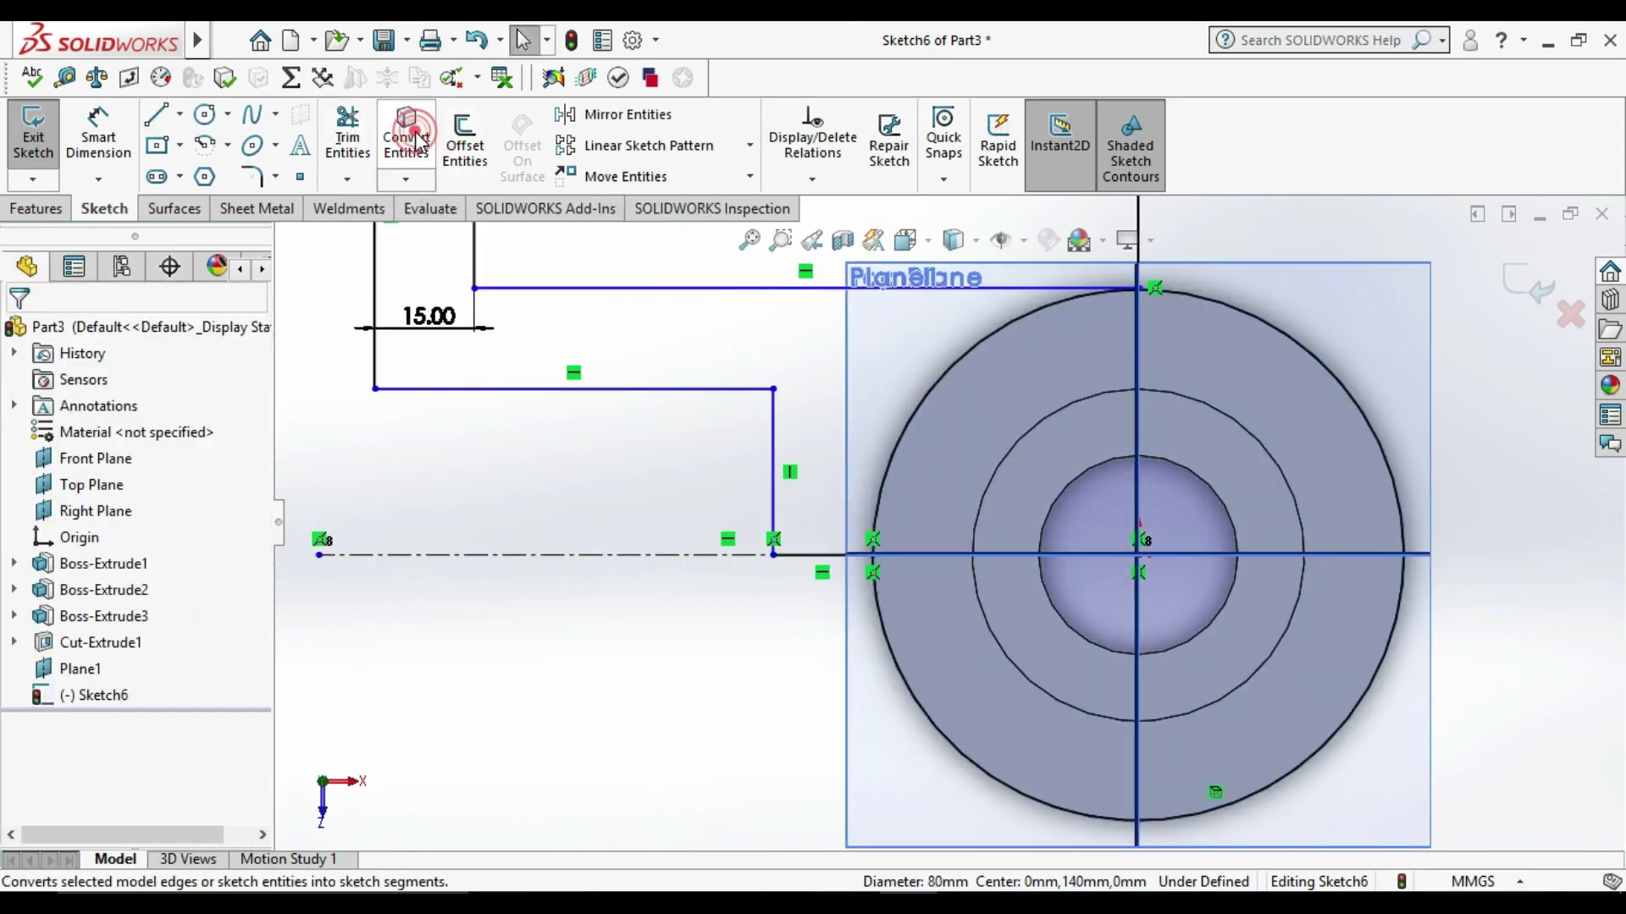
pyautogui.click(345, 140)
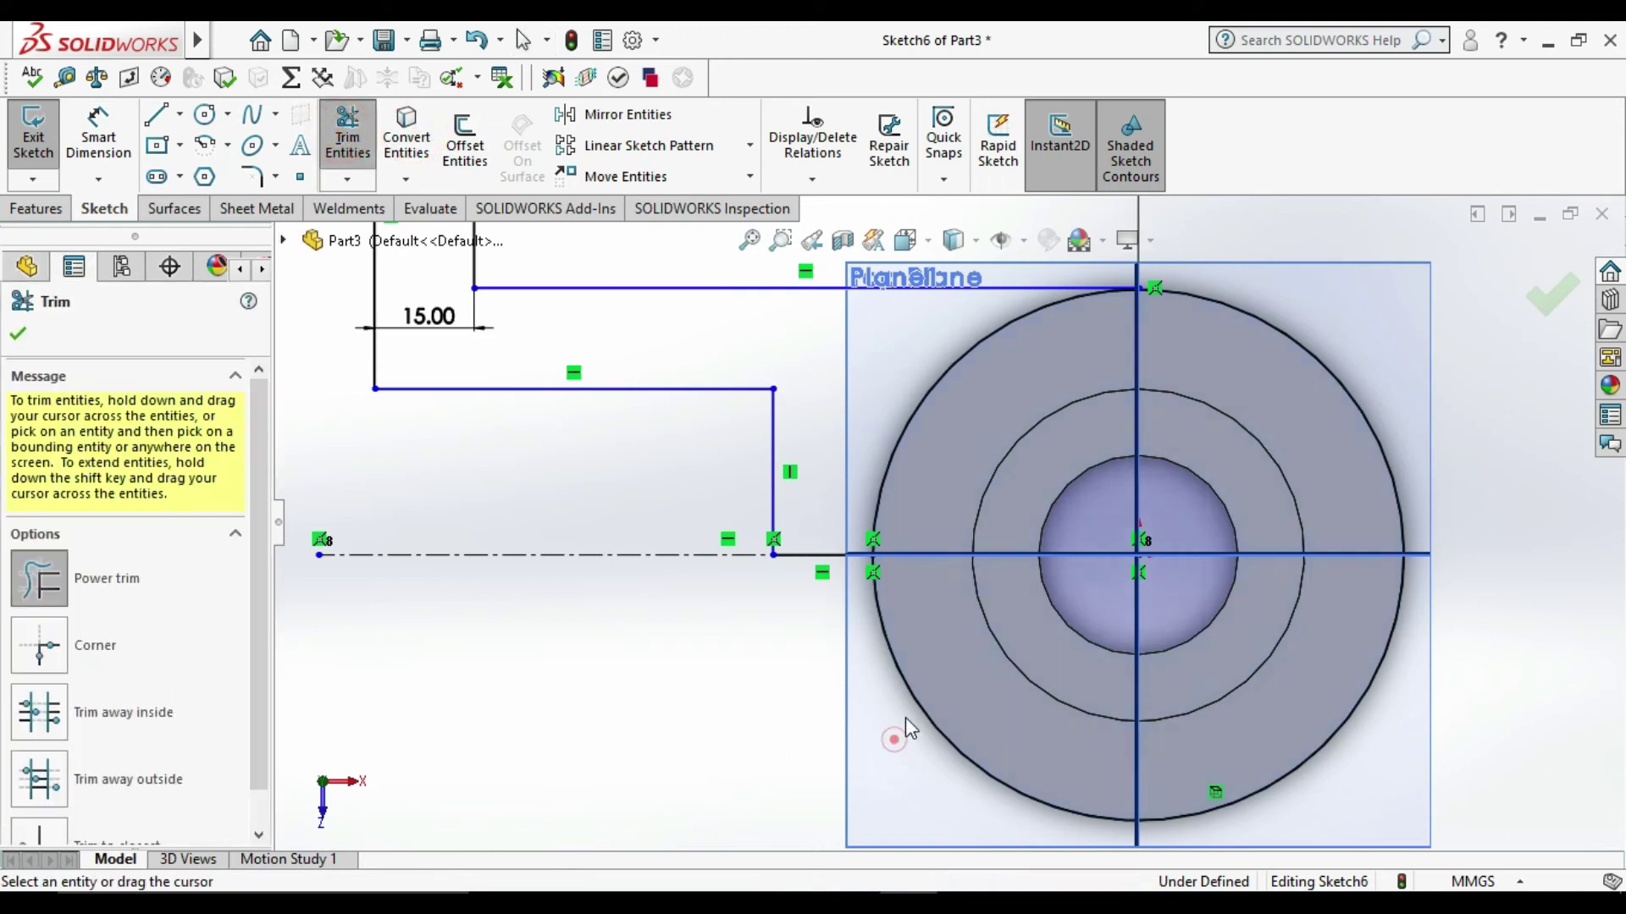
pyautogui.press('Escape')
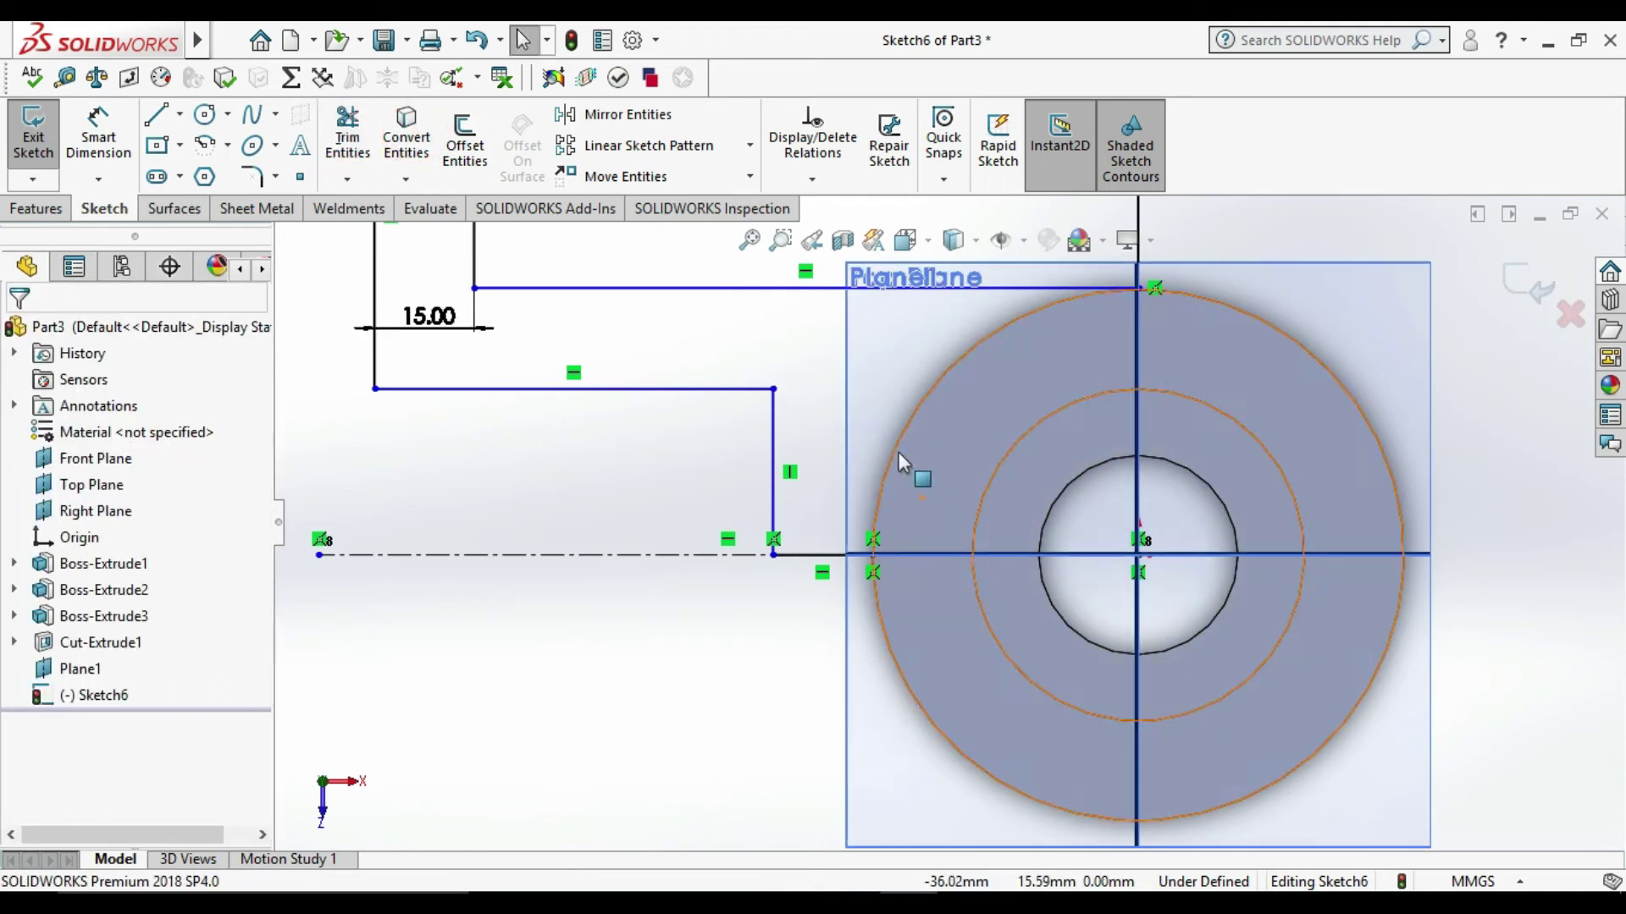
pyautogui.click(893, 453)
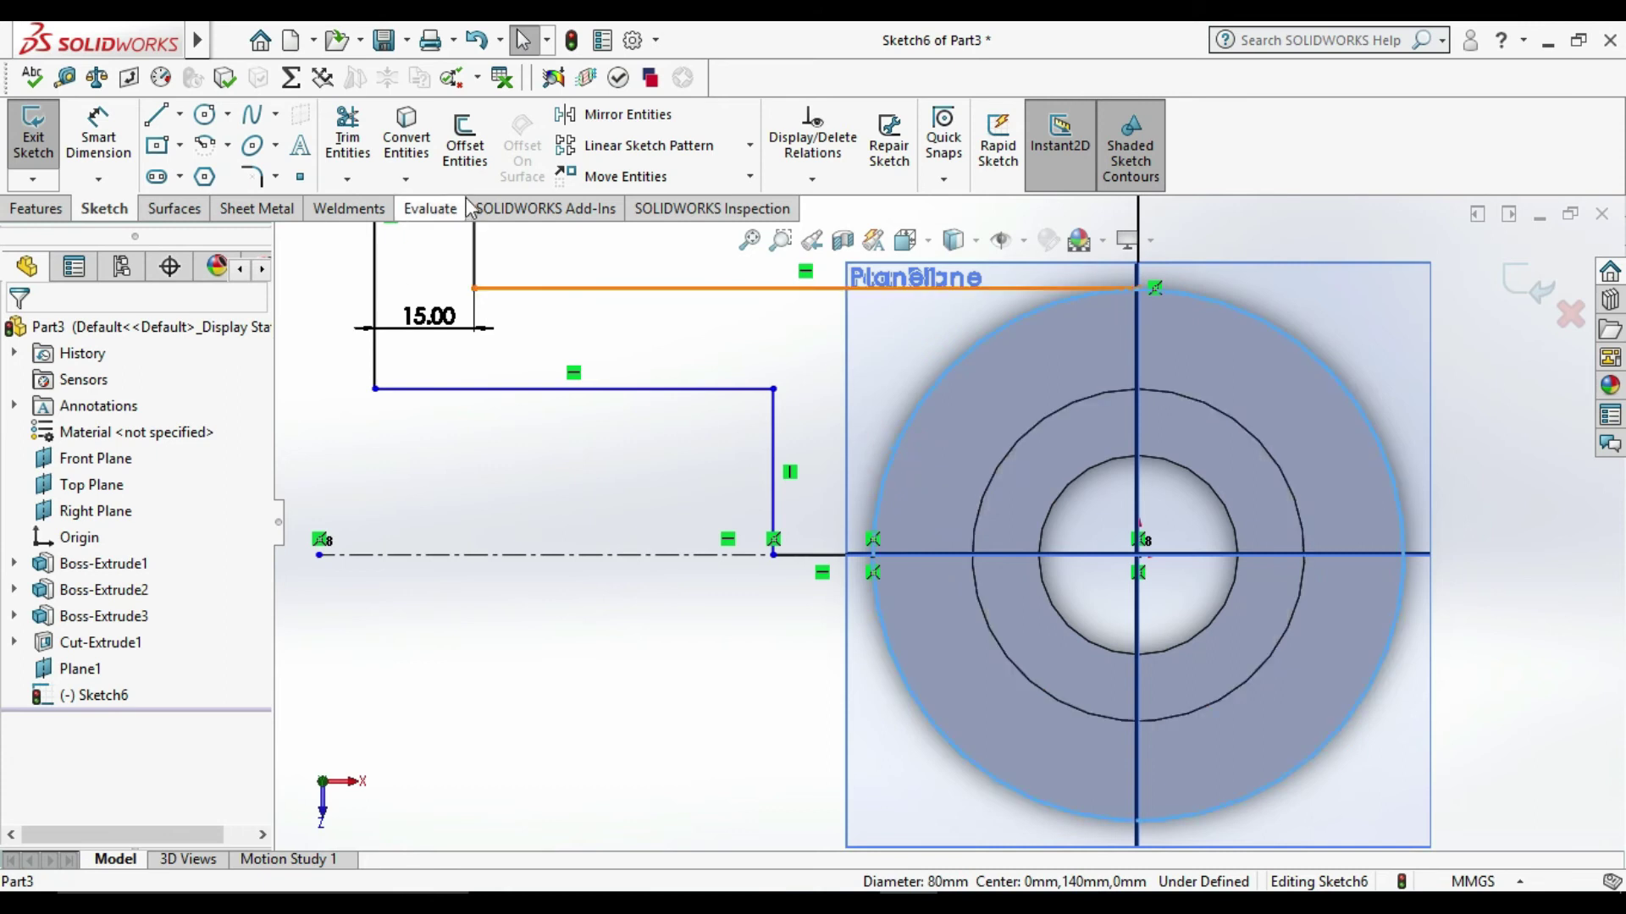
pyautogui.click(398, 134)
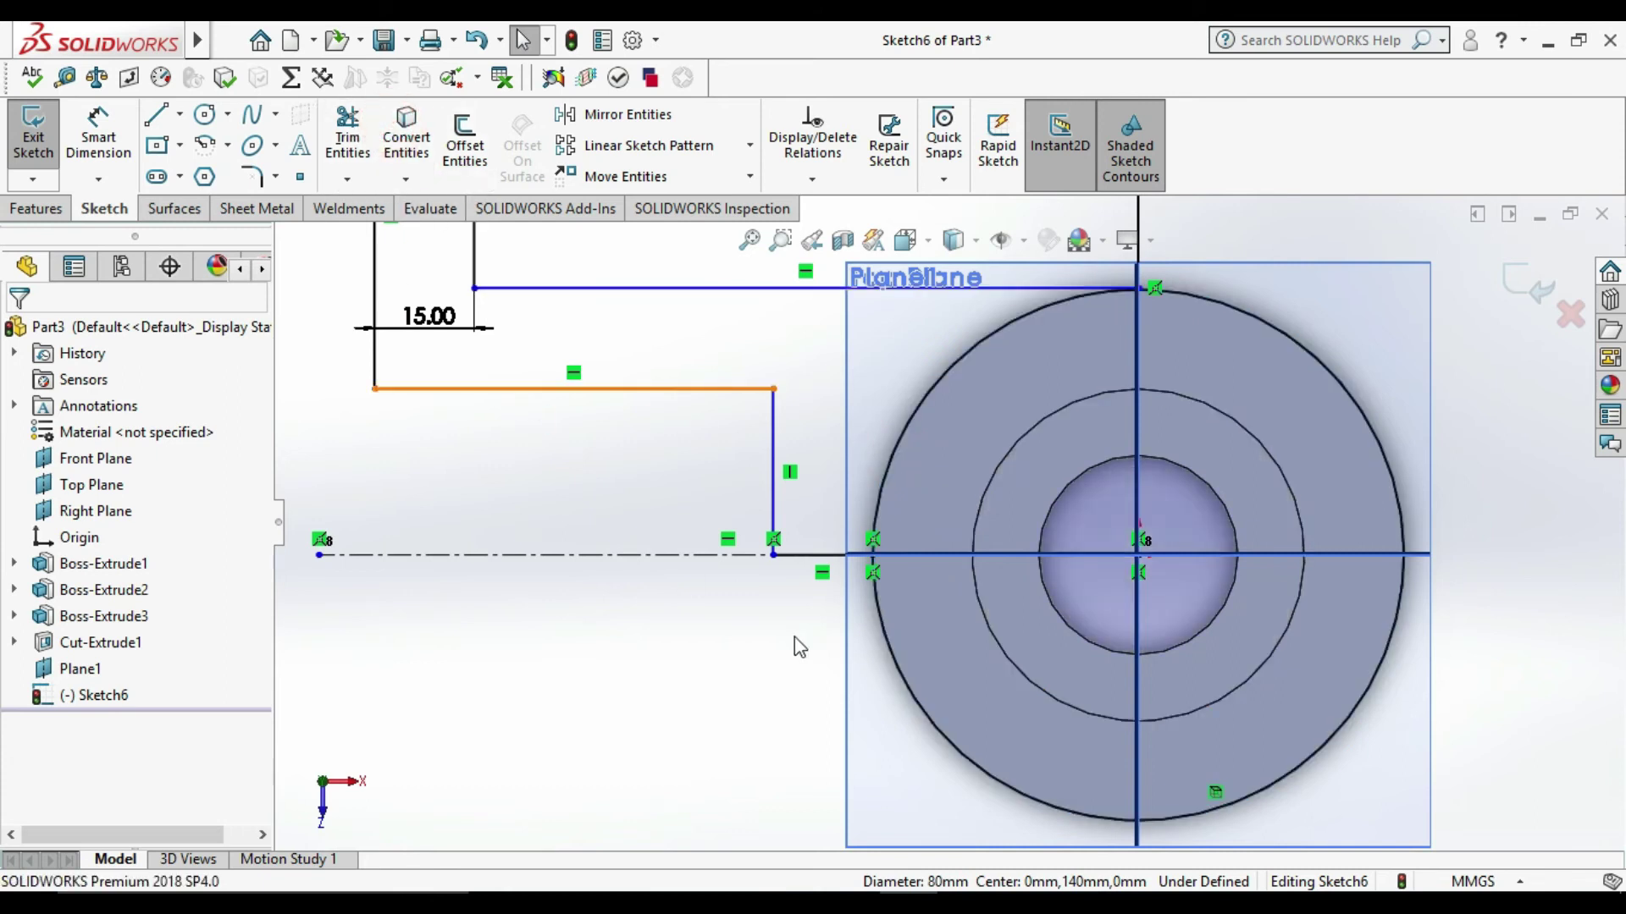
pyautogui.click(800, 557)
pyautogui.press('Delete')
# Step: Draw a line along the centerline from the arm corner to the outer circle
pyautogui.click(157, 119)
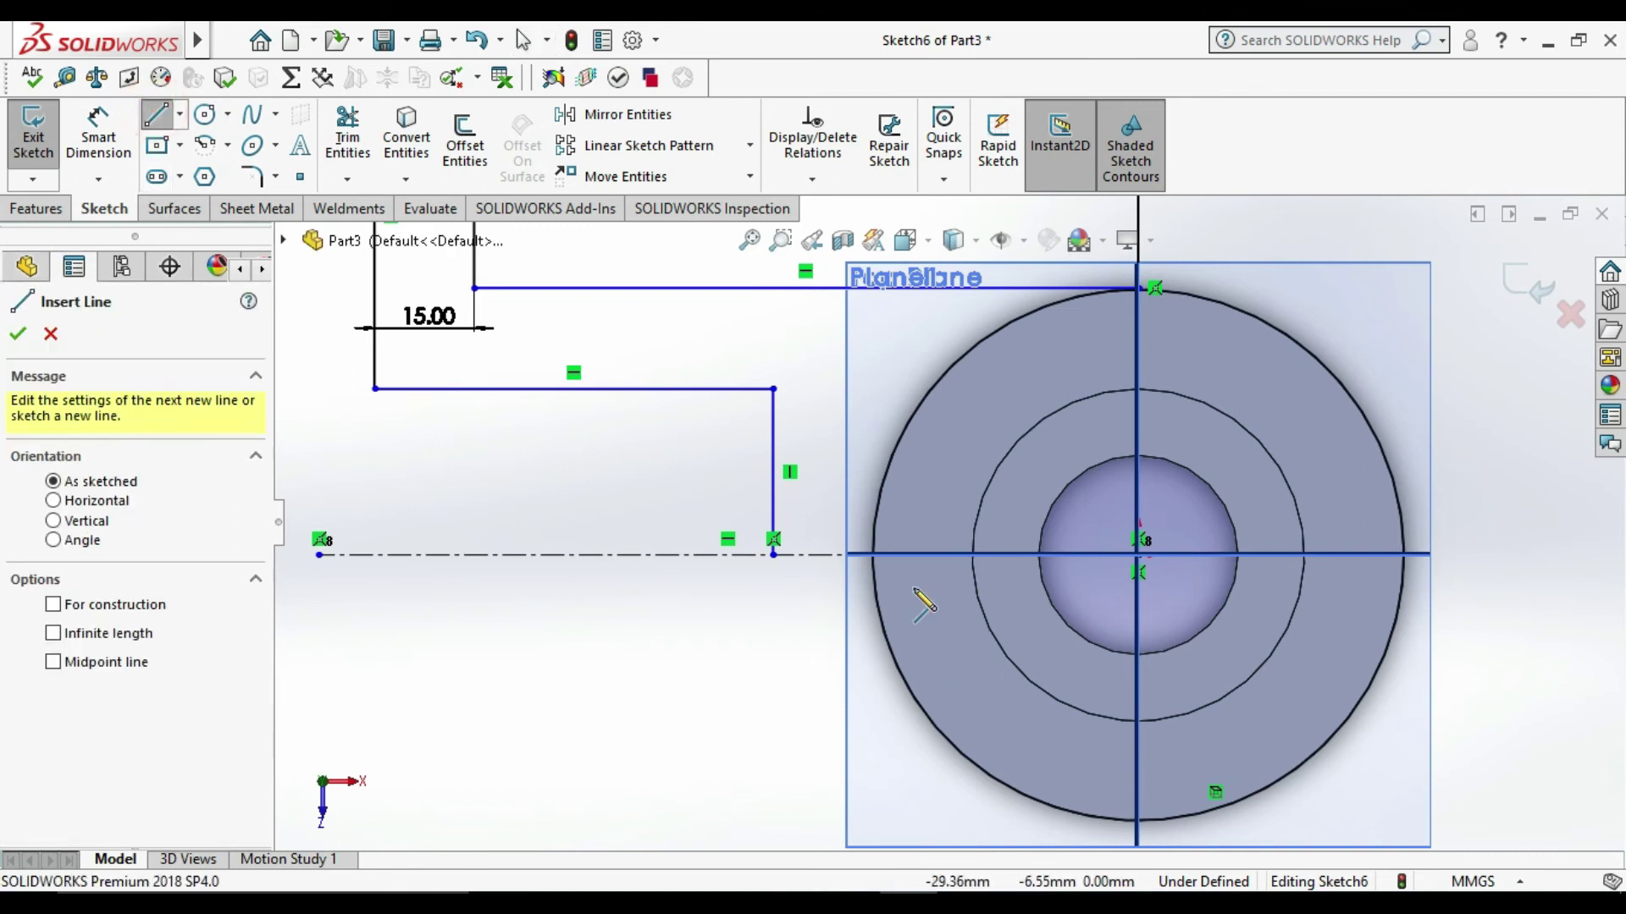
pyautogui.click(773, 554)
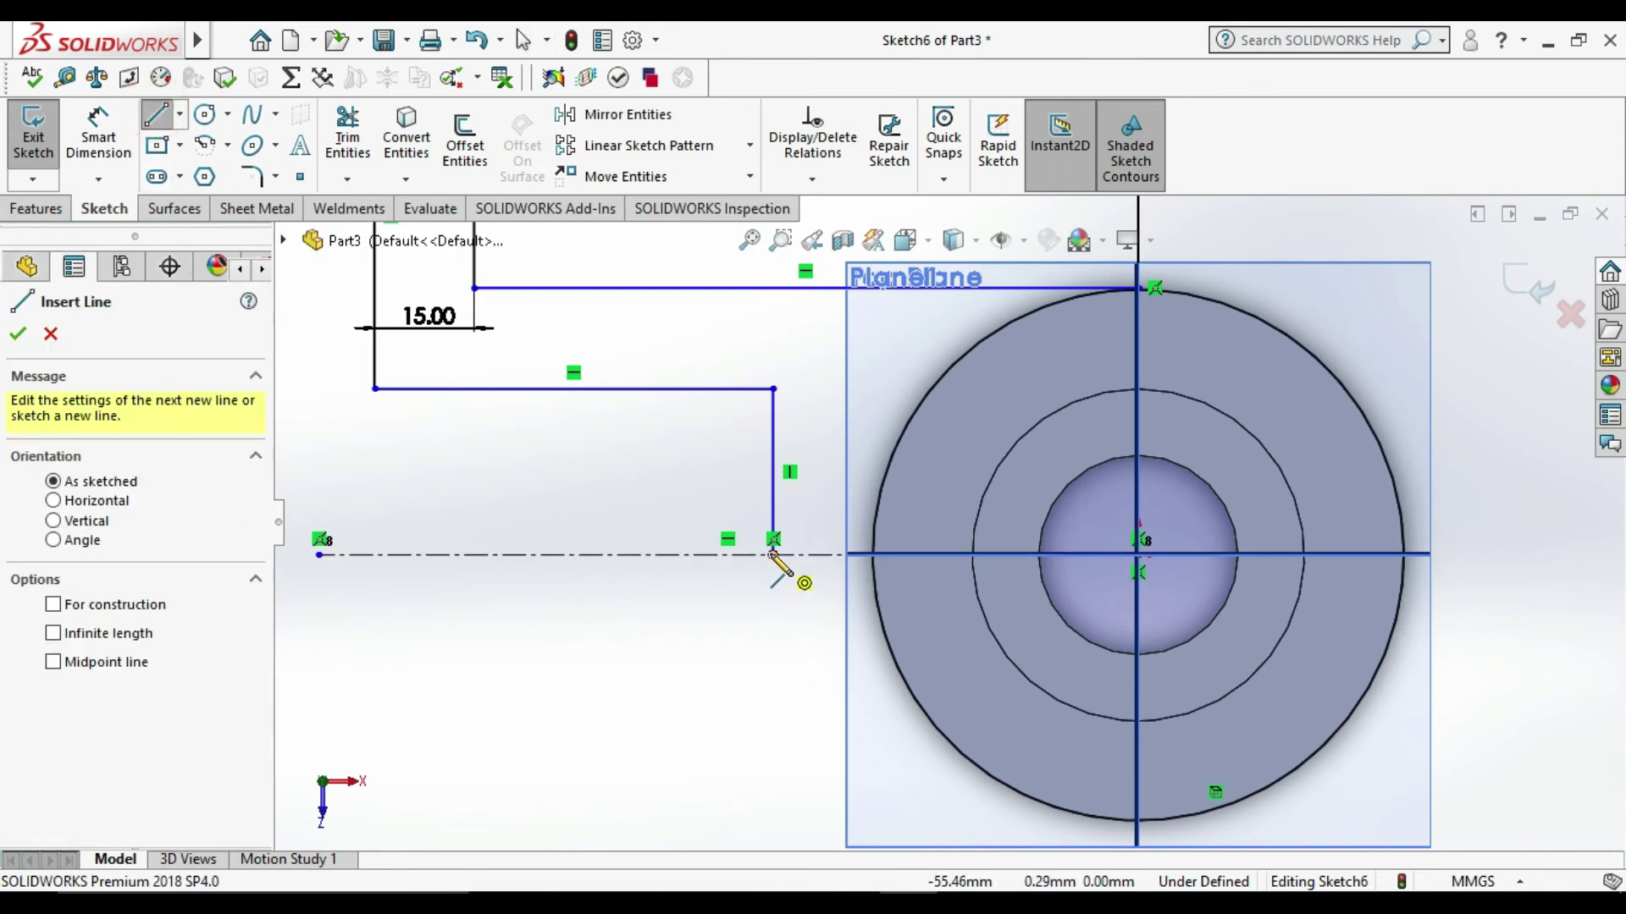
pyautogui.click(872, 556)
pyautogui.press('Escape')
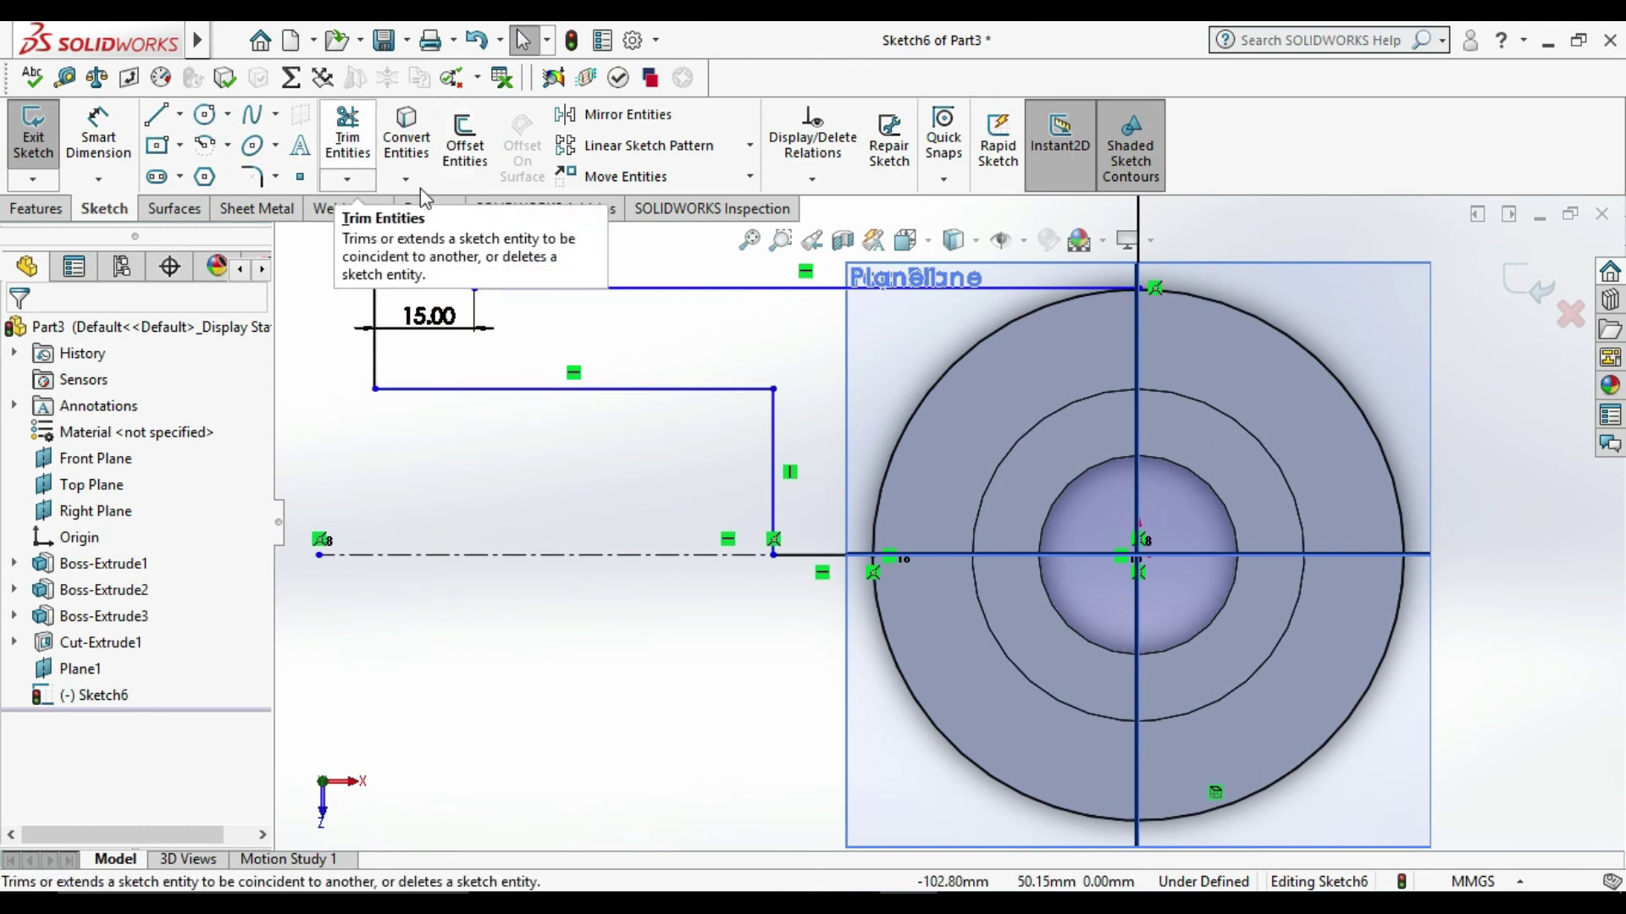
# Step: Make the upper line's right endpoint coincident with the outer circle
pyautogui.click(789, 293)
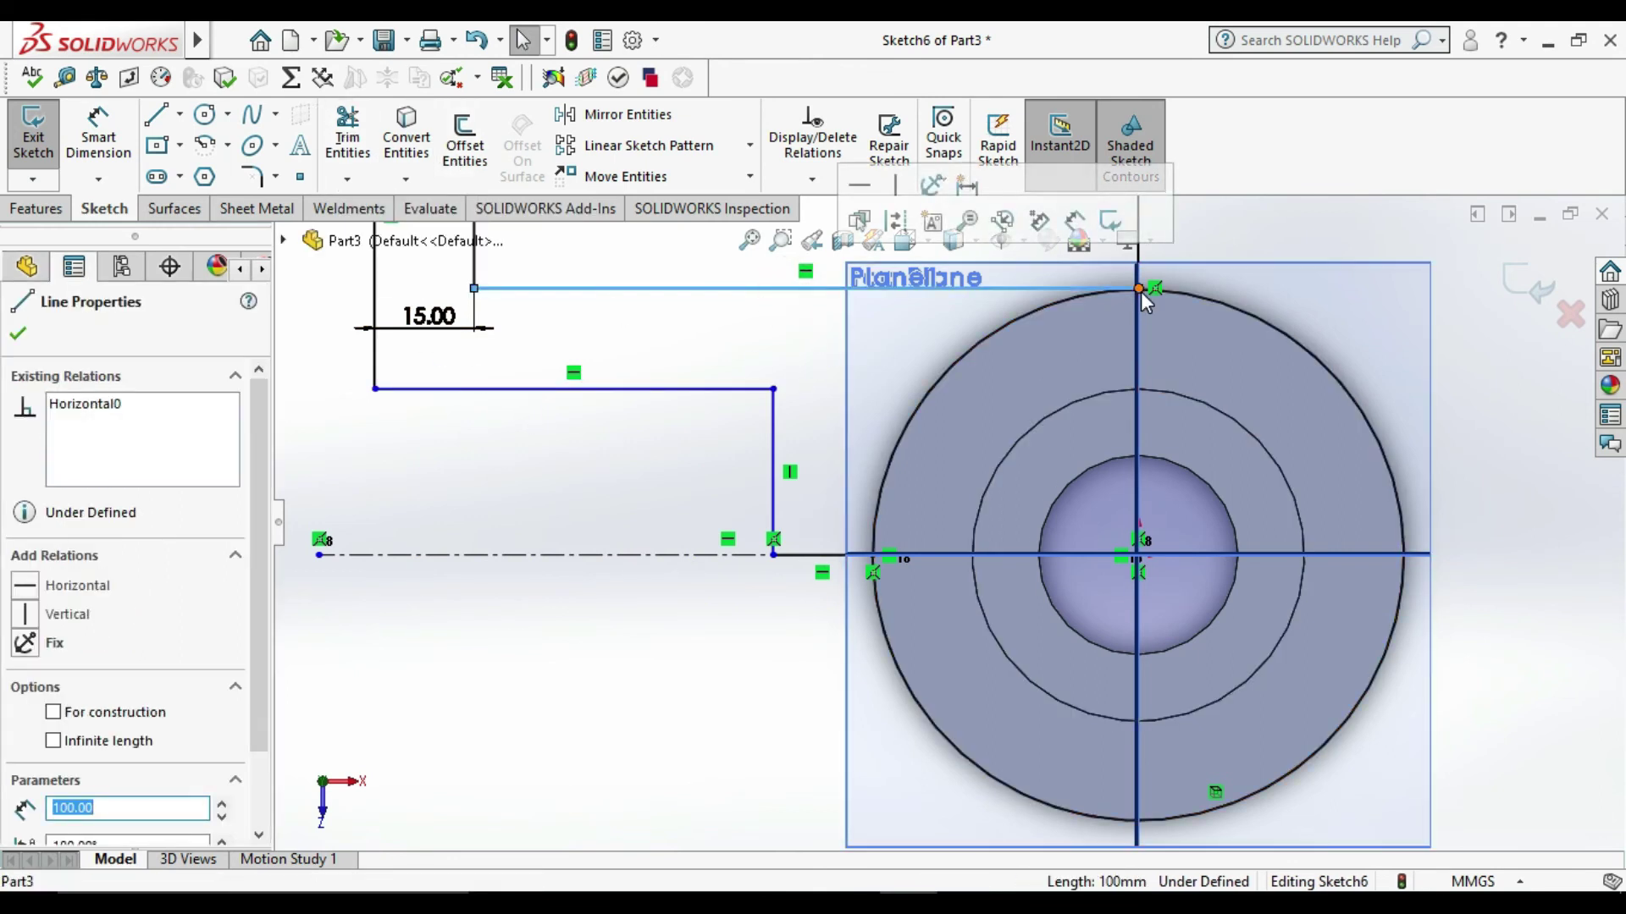
pyautogui.click(1156, 291)
pyautogui.keyDown('ctrl'); pyautogui.click(1186, 294); pyautogui.keyUp('ctrl')
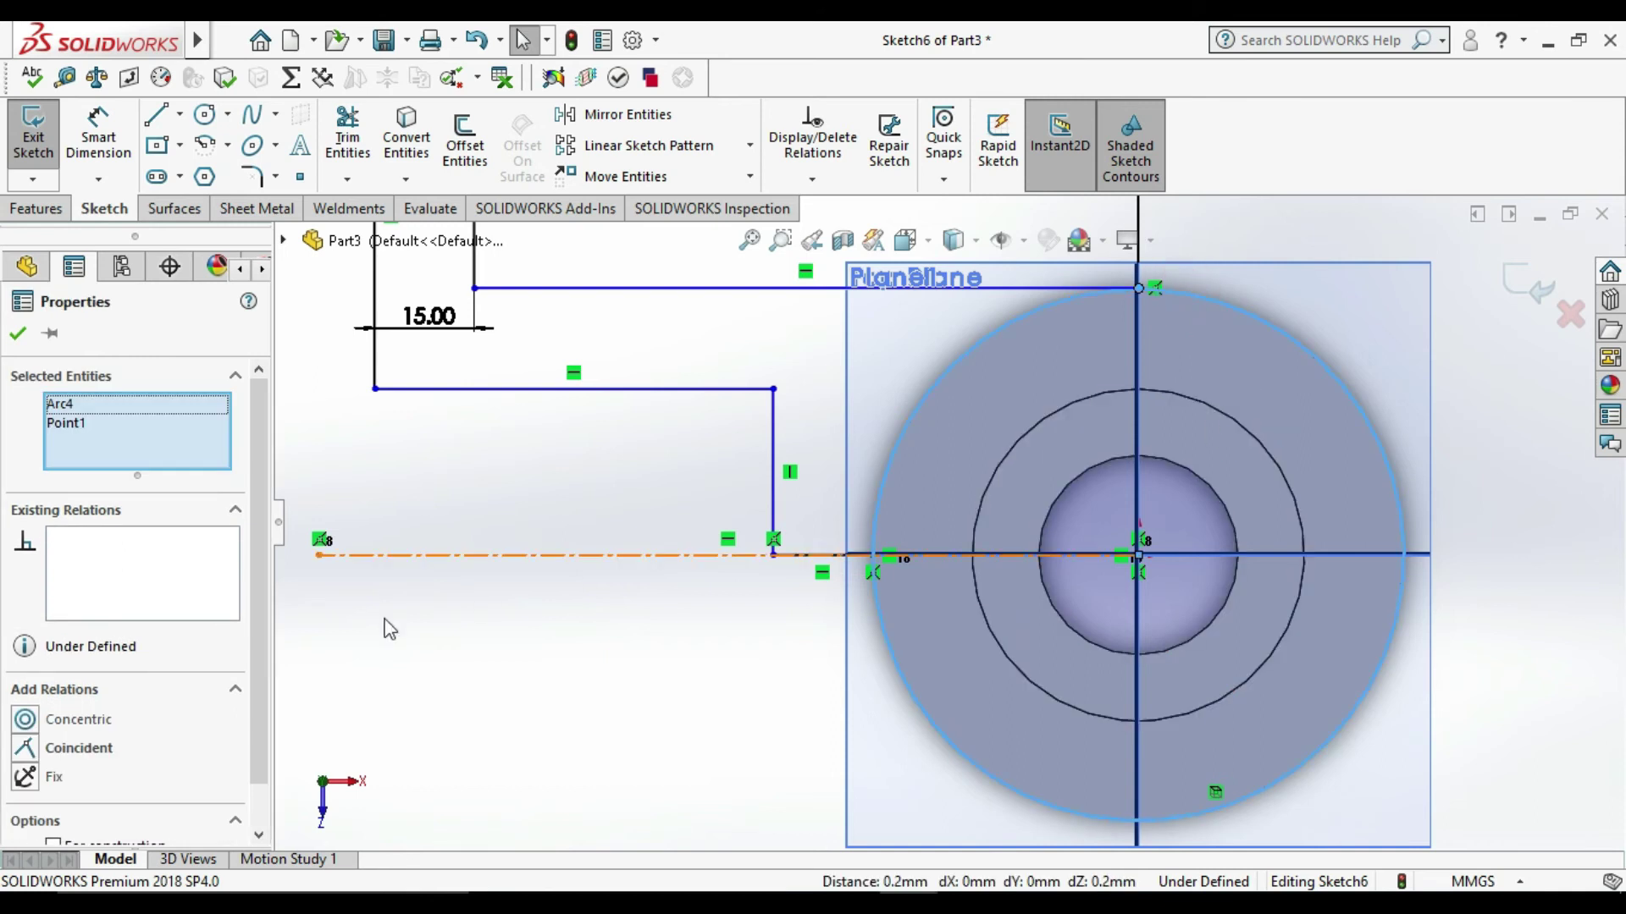
pyautogui.click(27, 750)
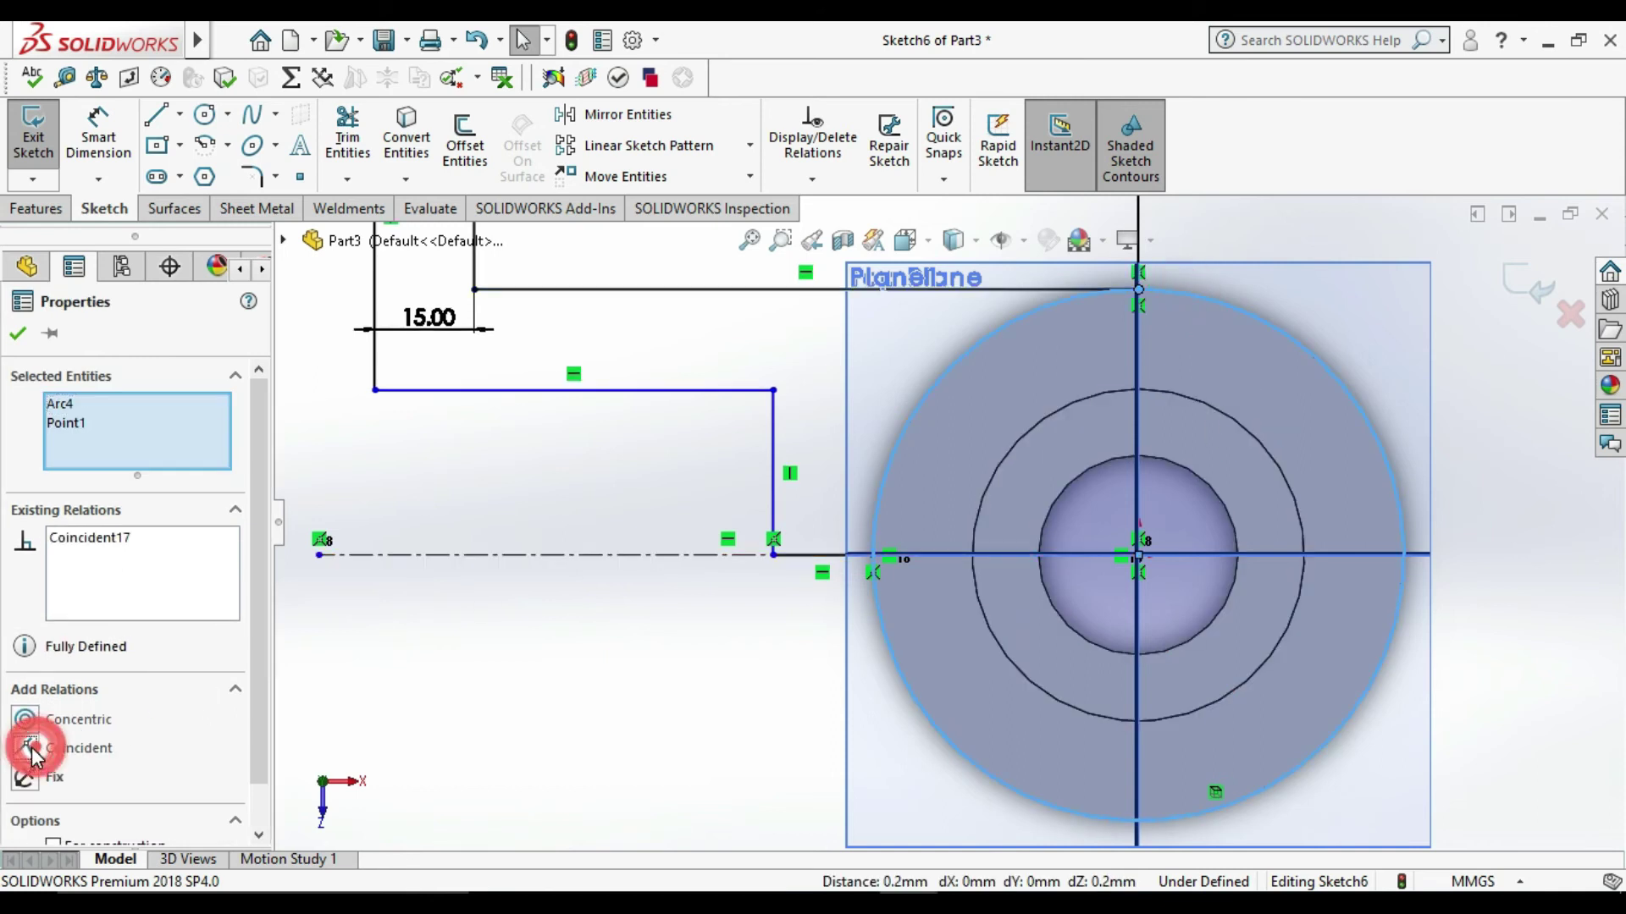
pyautogui.click(18, 334)
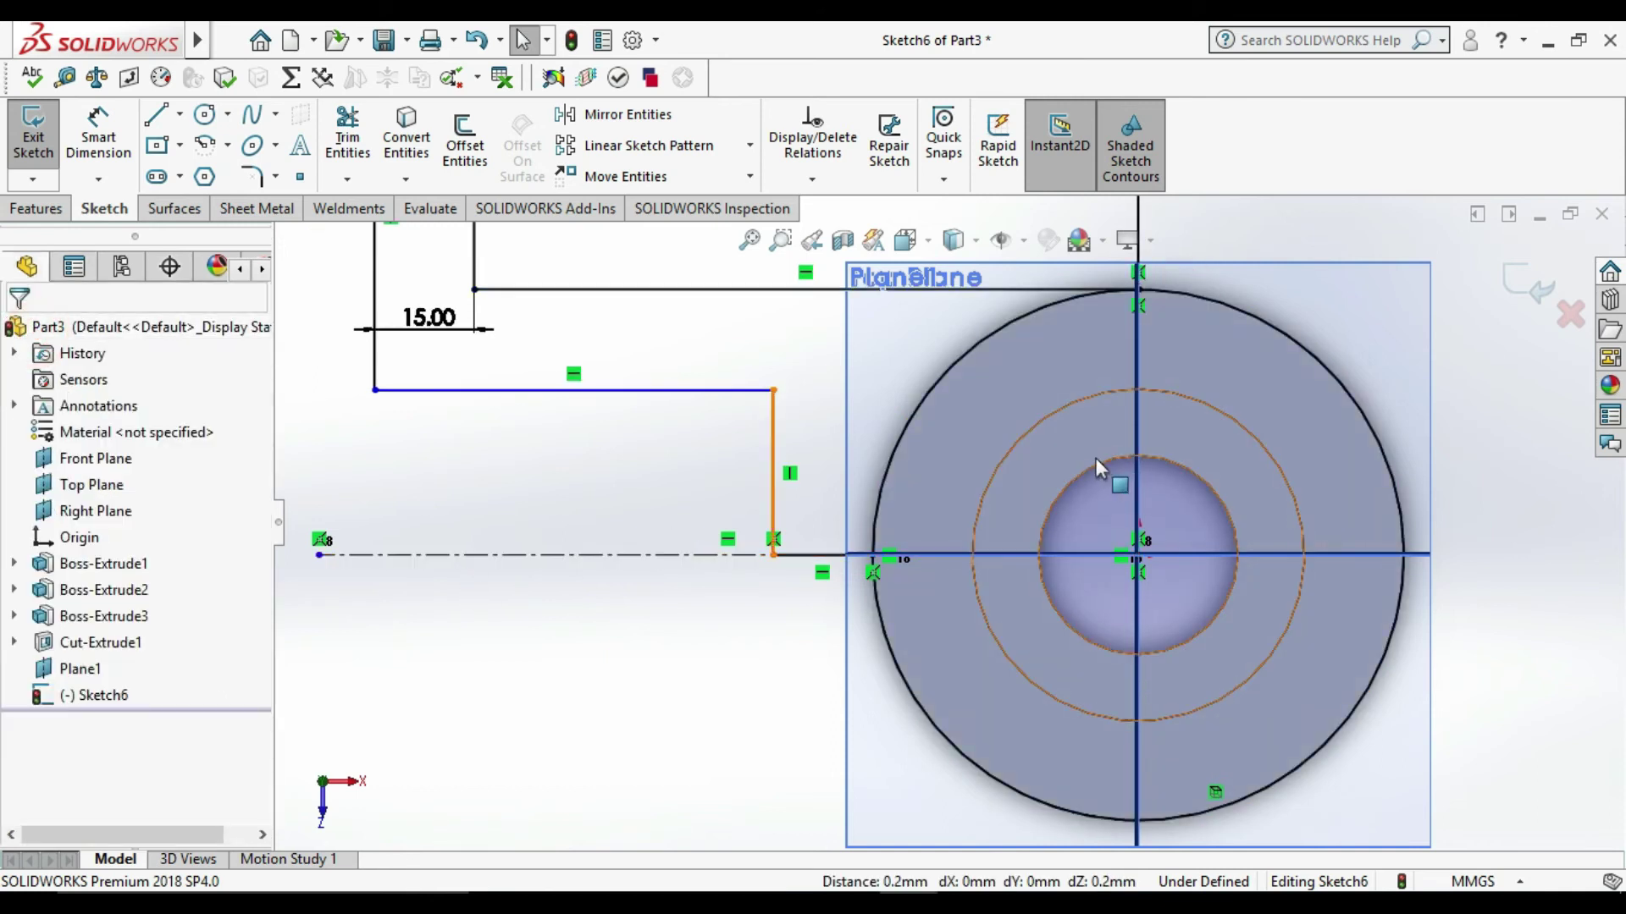
pyautogui.click(354, 127)
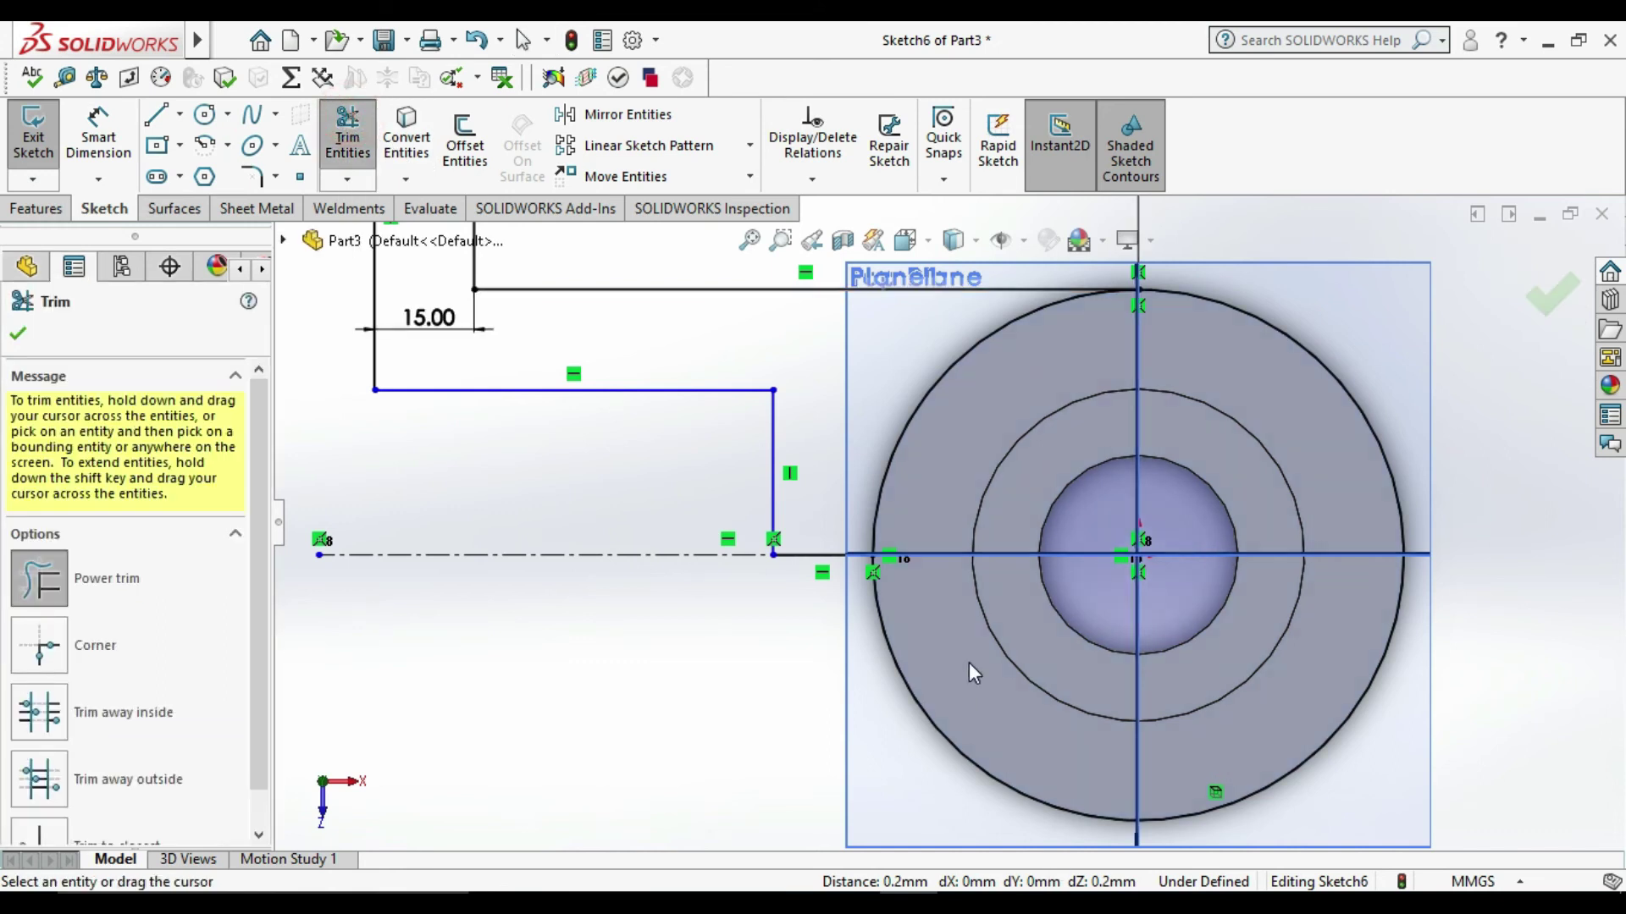
pyautogui.press('Escape')
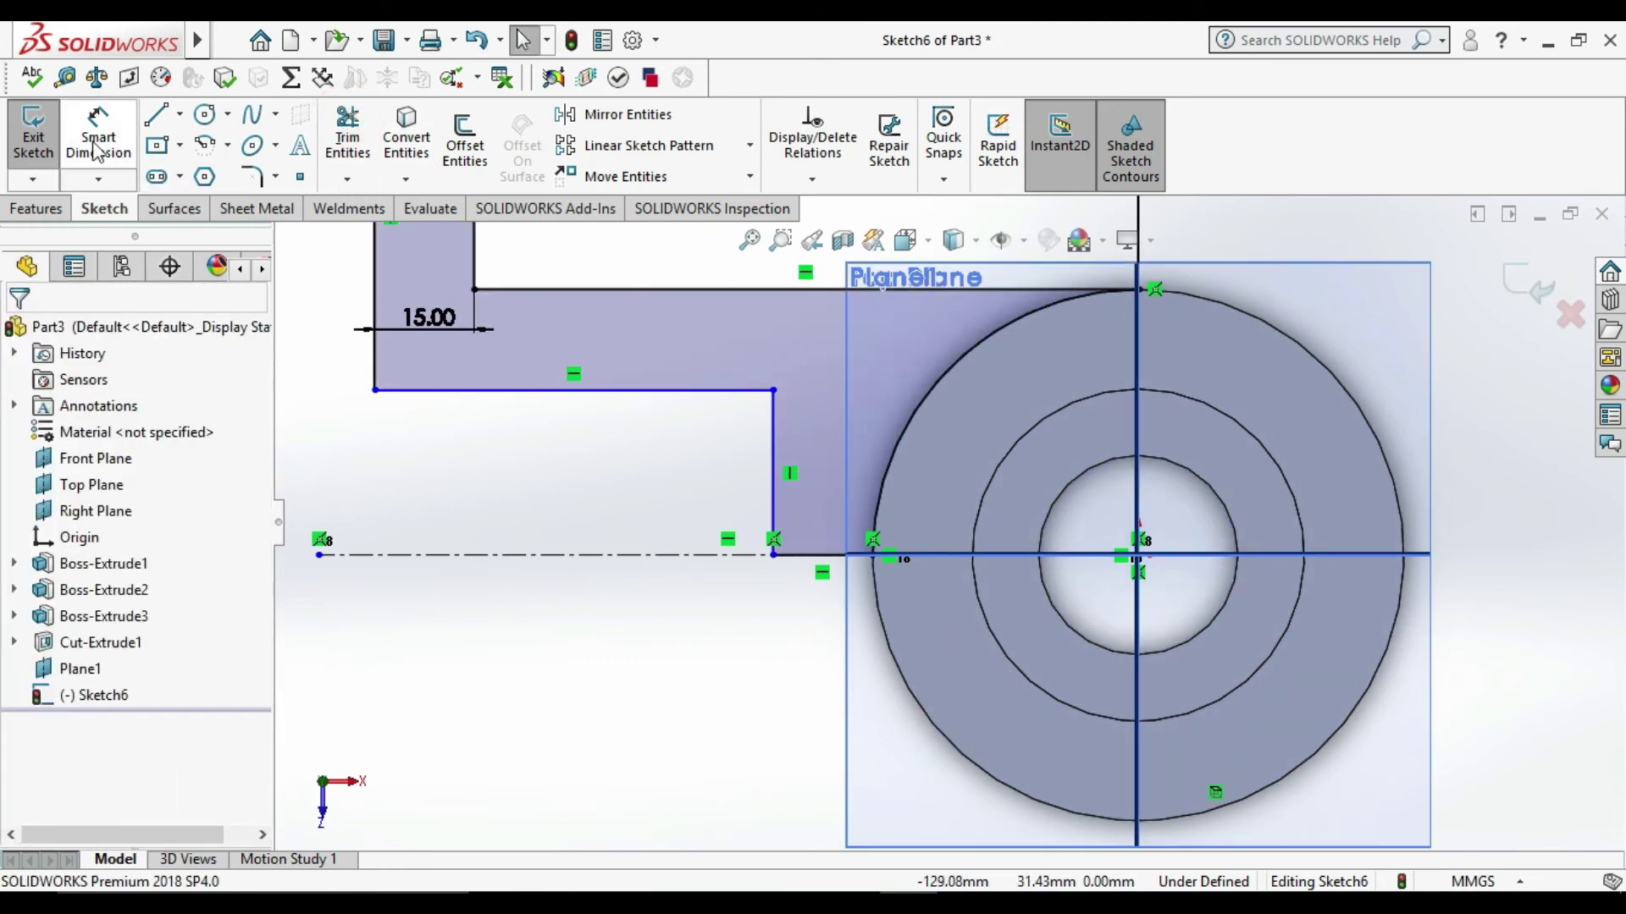
# Step: Extrude Sketch6's arm profile 60 mm downward from Plane1 as Boss-Extrude4
pyautogui.click(32, 123)
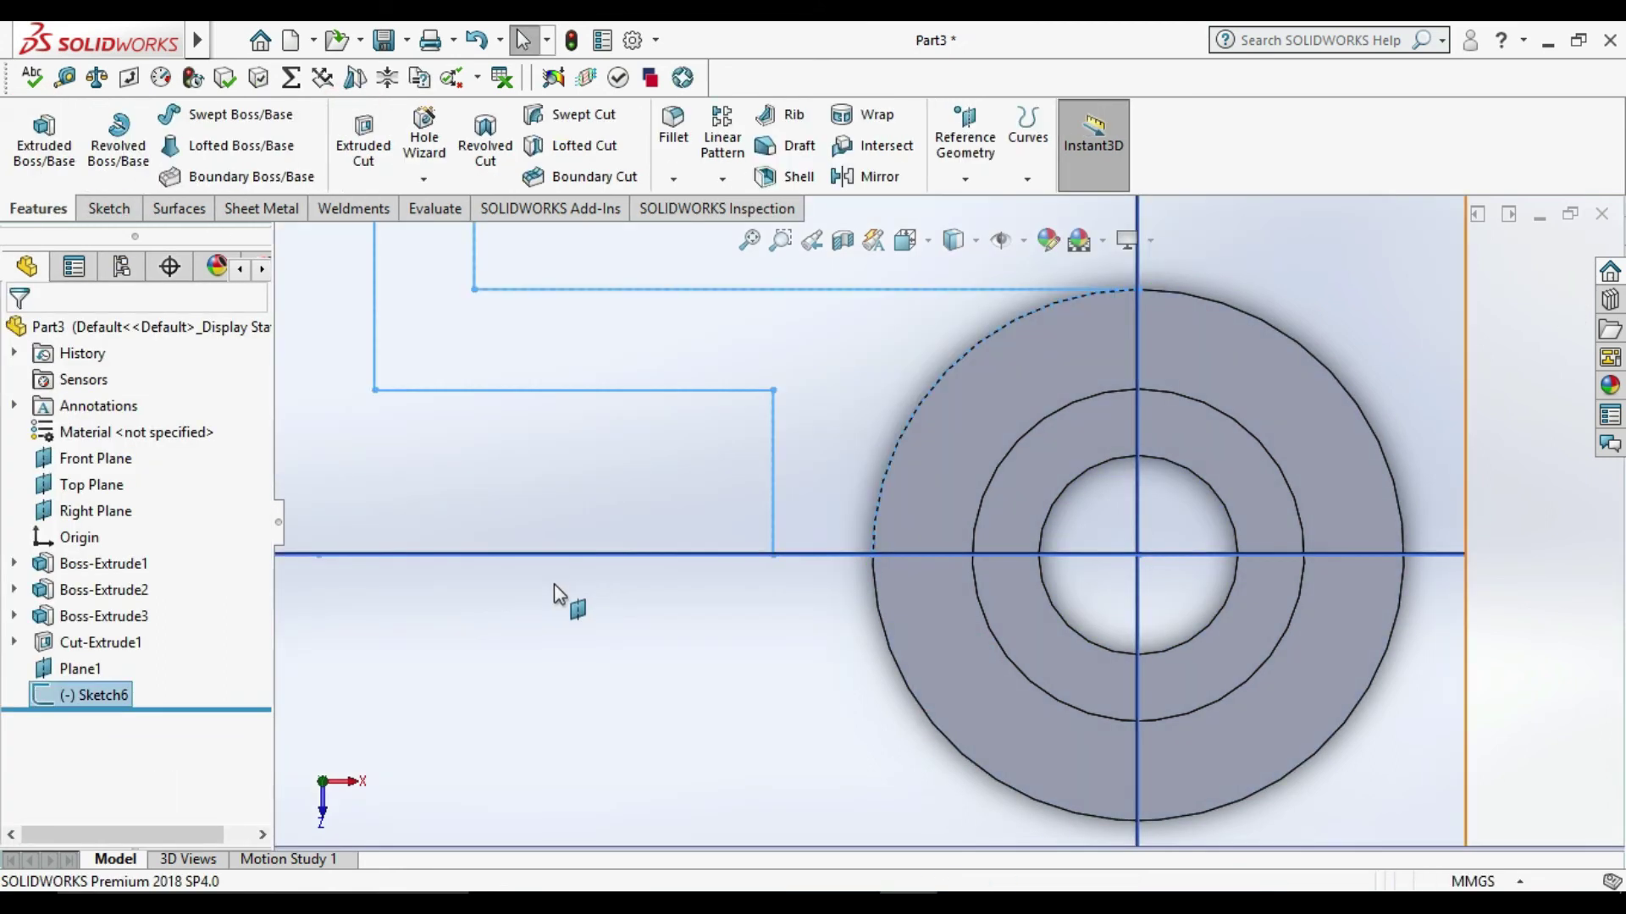
pyautogui.press('f')
pyautogui.moveTo(762, 689)
pyautogui.mouseDown(button='middle')
pyautogui.moveTo(987, 616)
pyautogui.moveTo(988, 669)
pyautogui.mouseUp(button='middle')
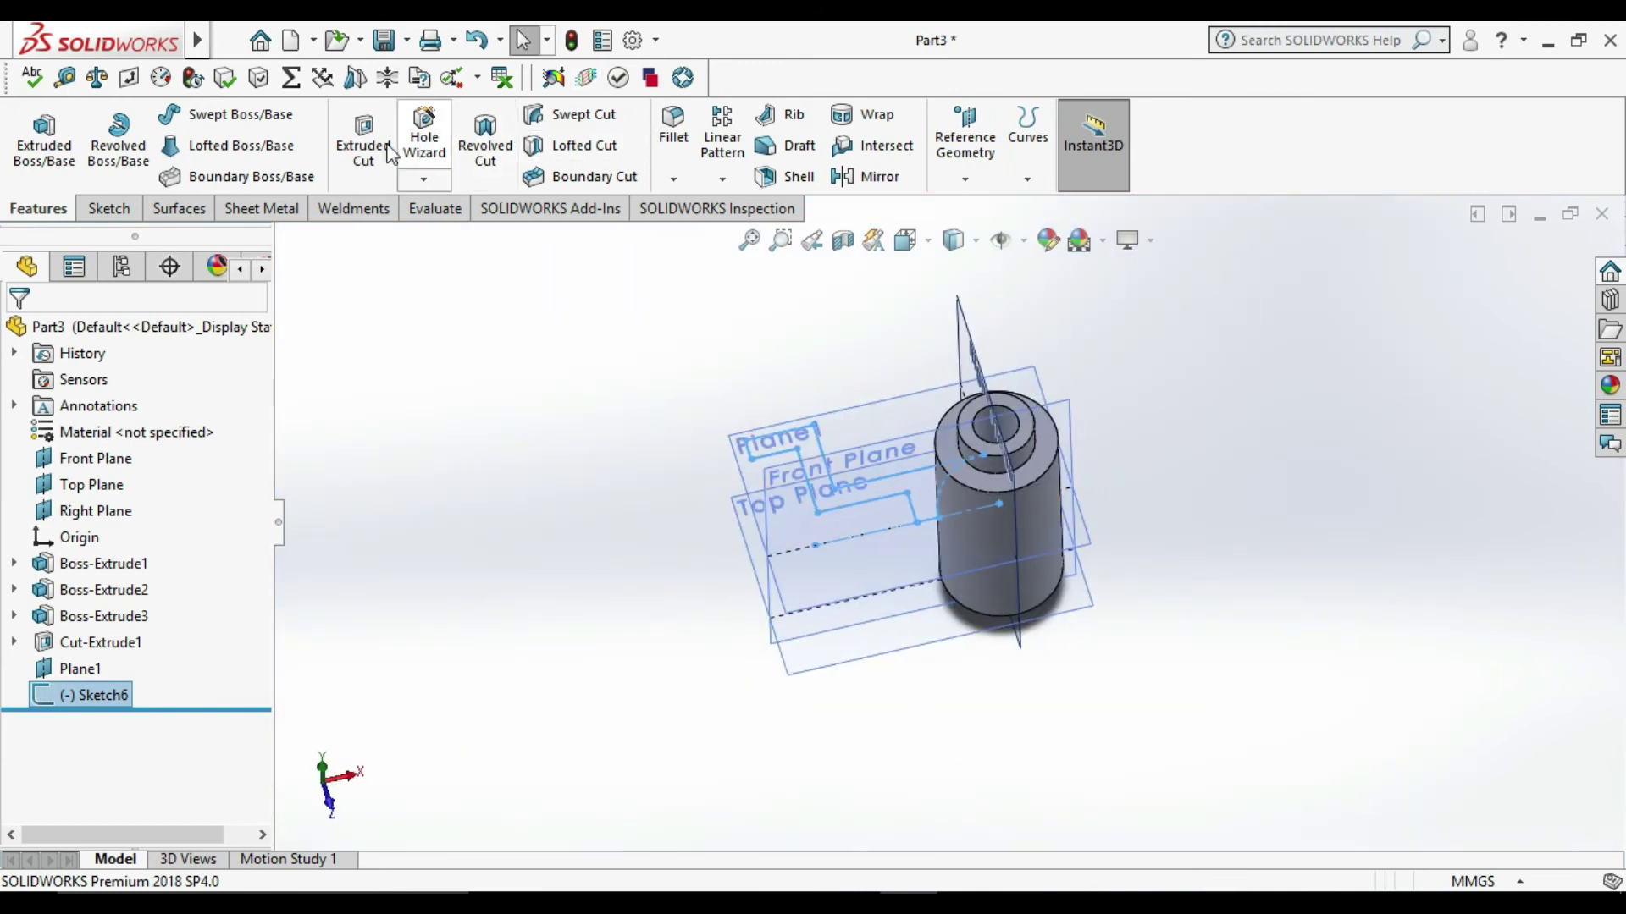
pyautogui.click(44, 135)
pyautogui.moveTo(1164, 723); pyautogui.dragTo(1172, 537, button='middle')
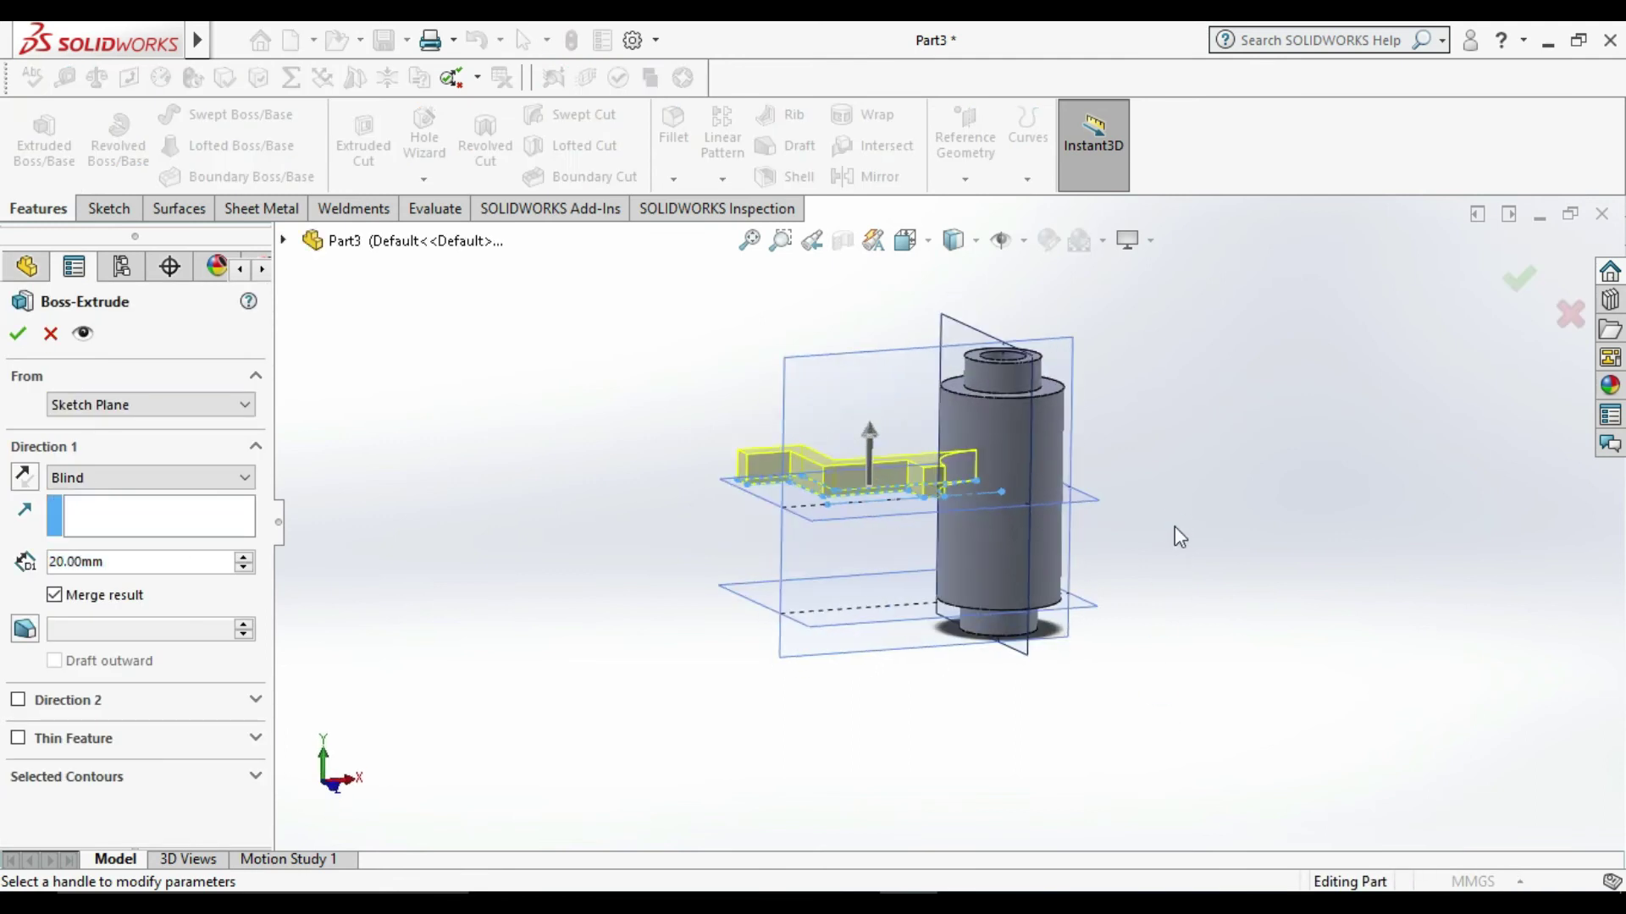
pyautogui.click(24, 477)
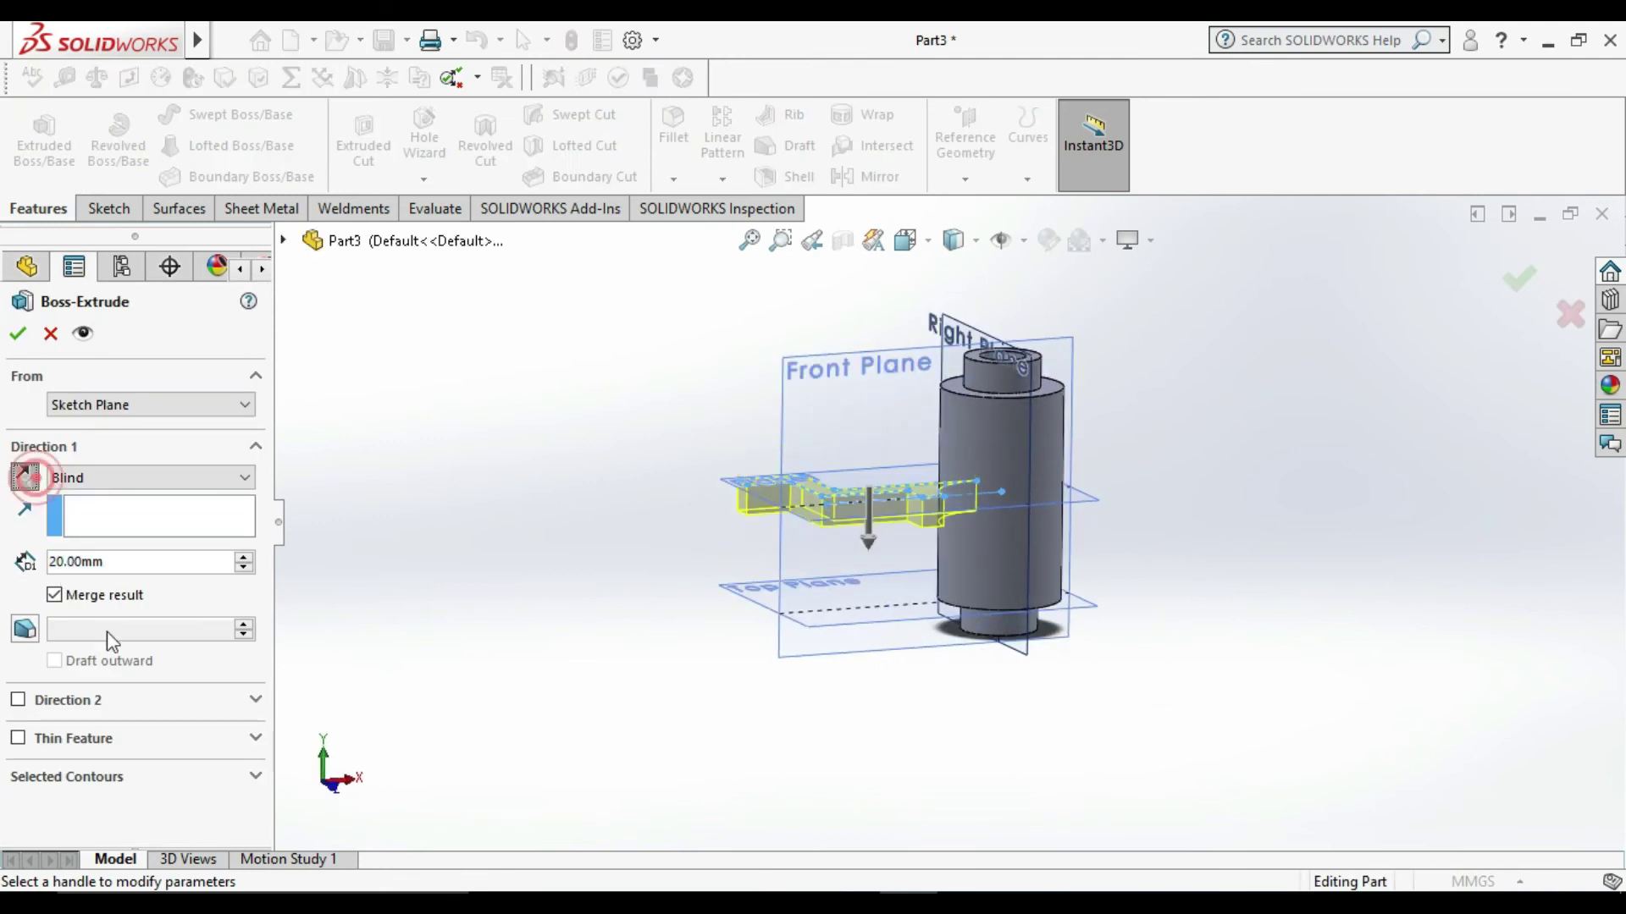
pyautogui.click(243, 560)
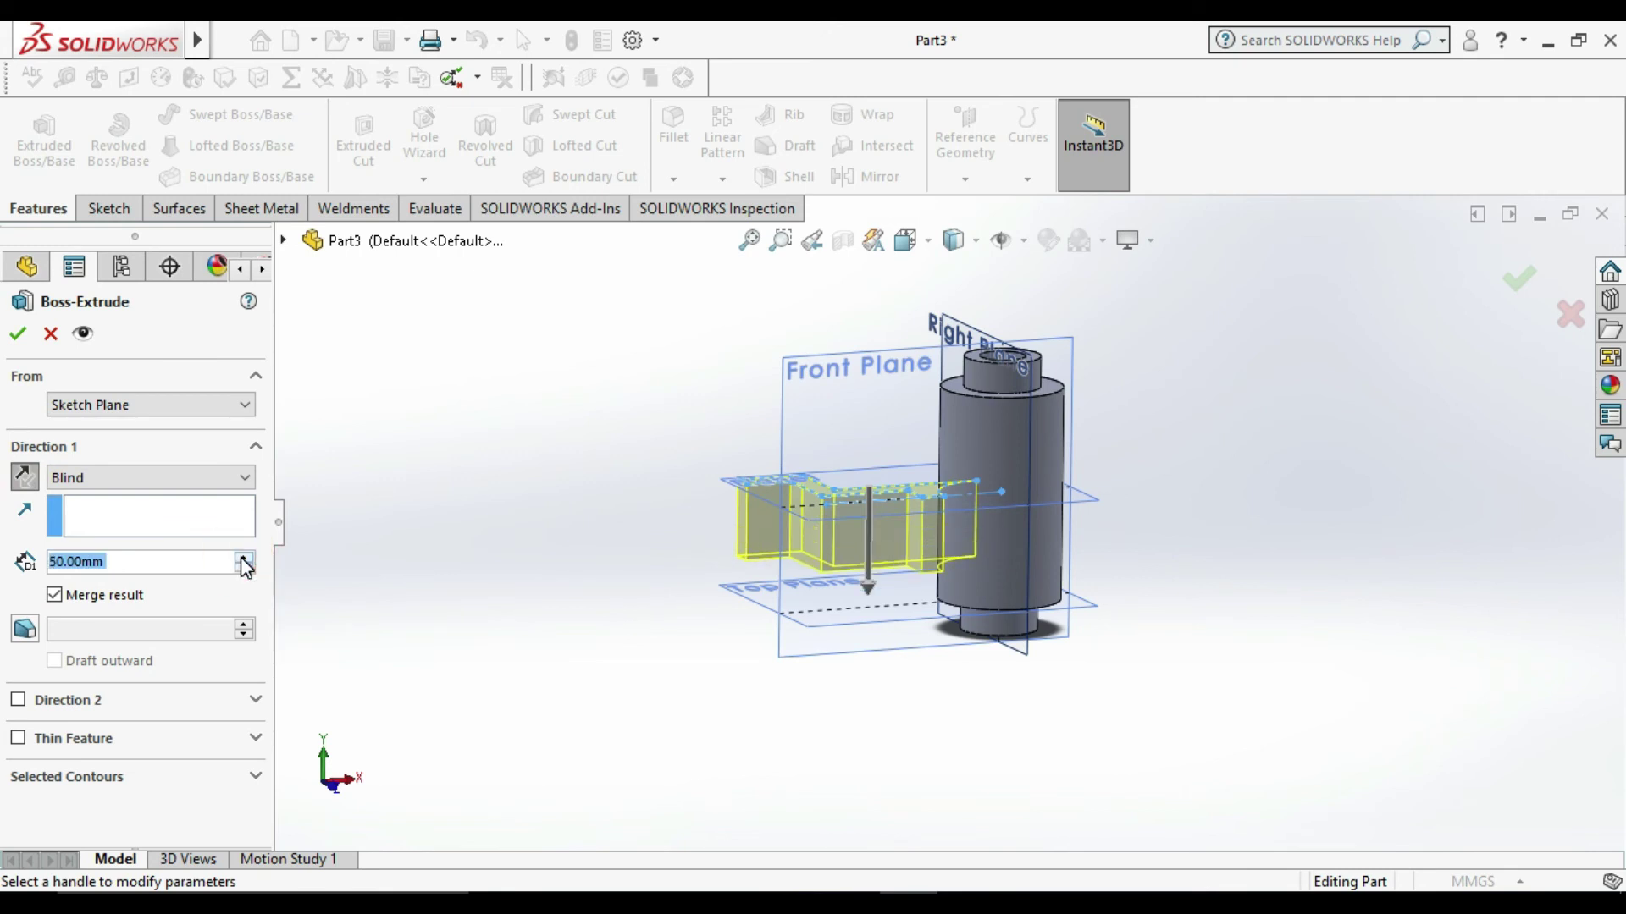
pyautogui.click(243, 560)
pyautogui.click(18, 333)
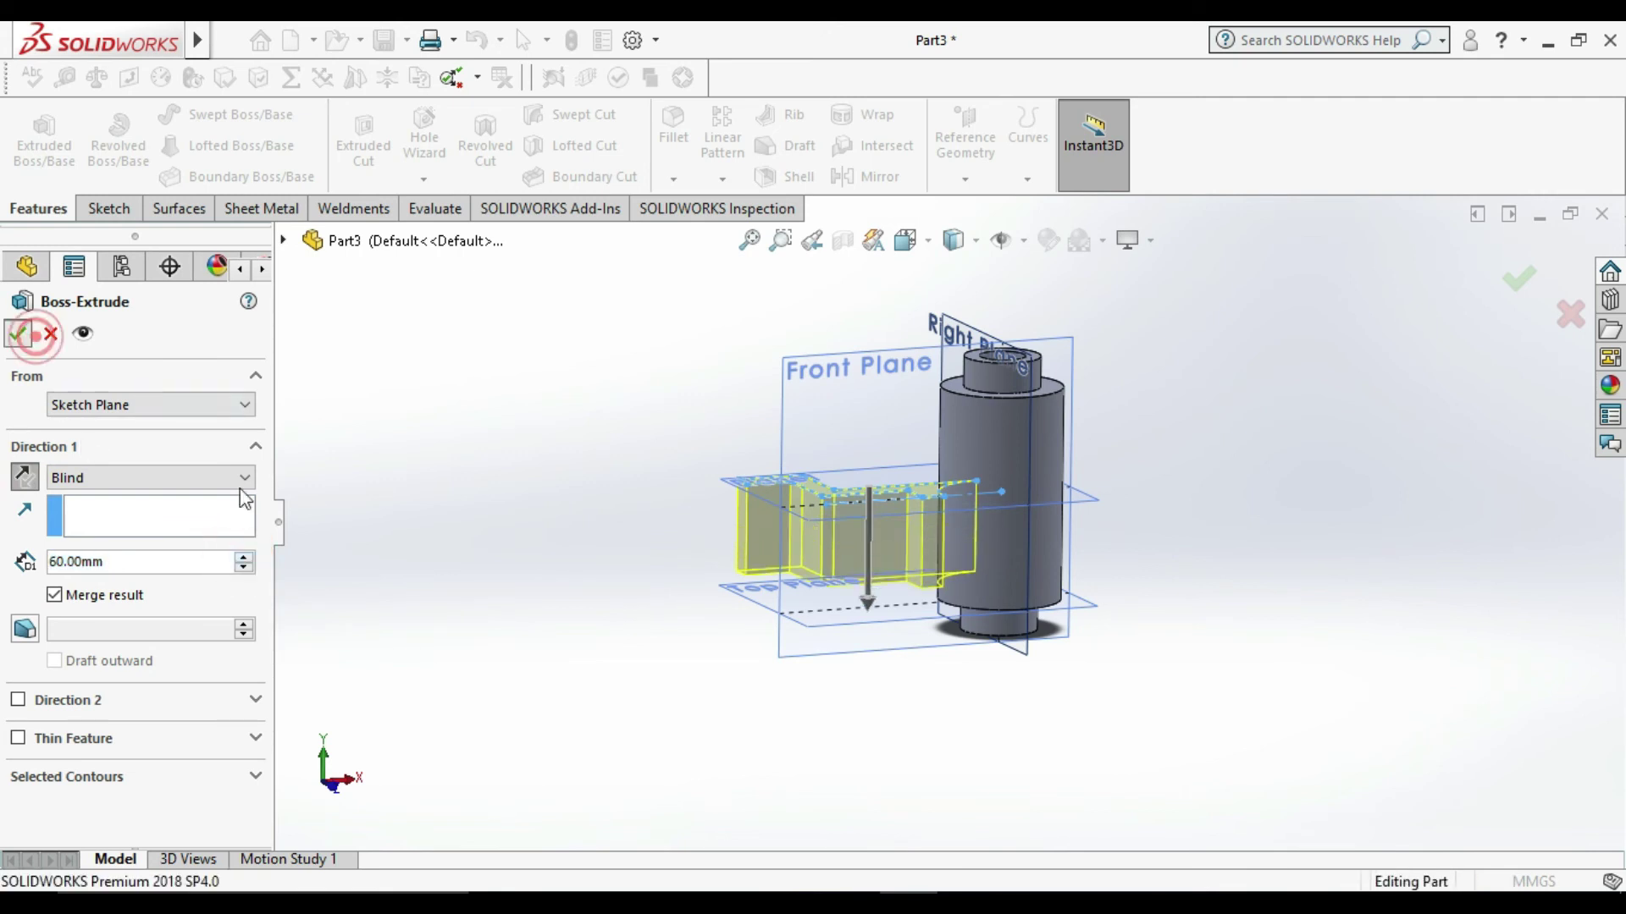
pyautogui.moveTo(1042, 754); pyautogui.dragTo(1058, 571, button='middle')
pyautogui.scroll(-2, 1055, 560)
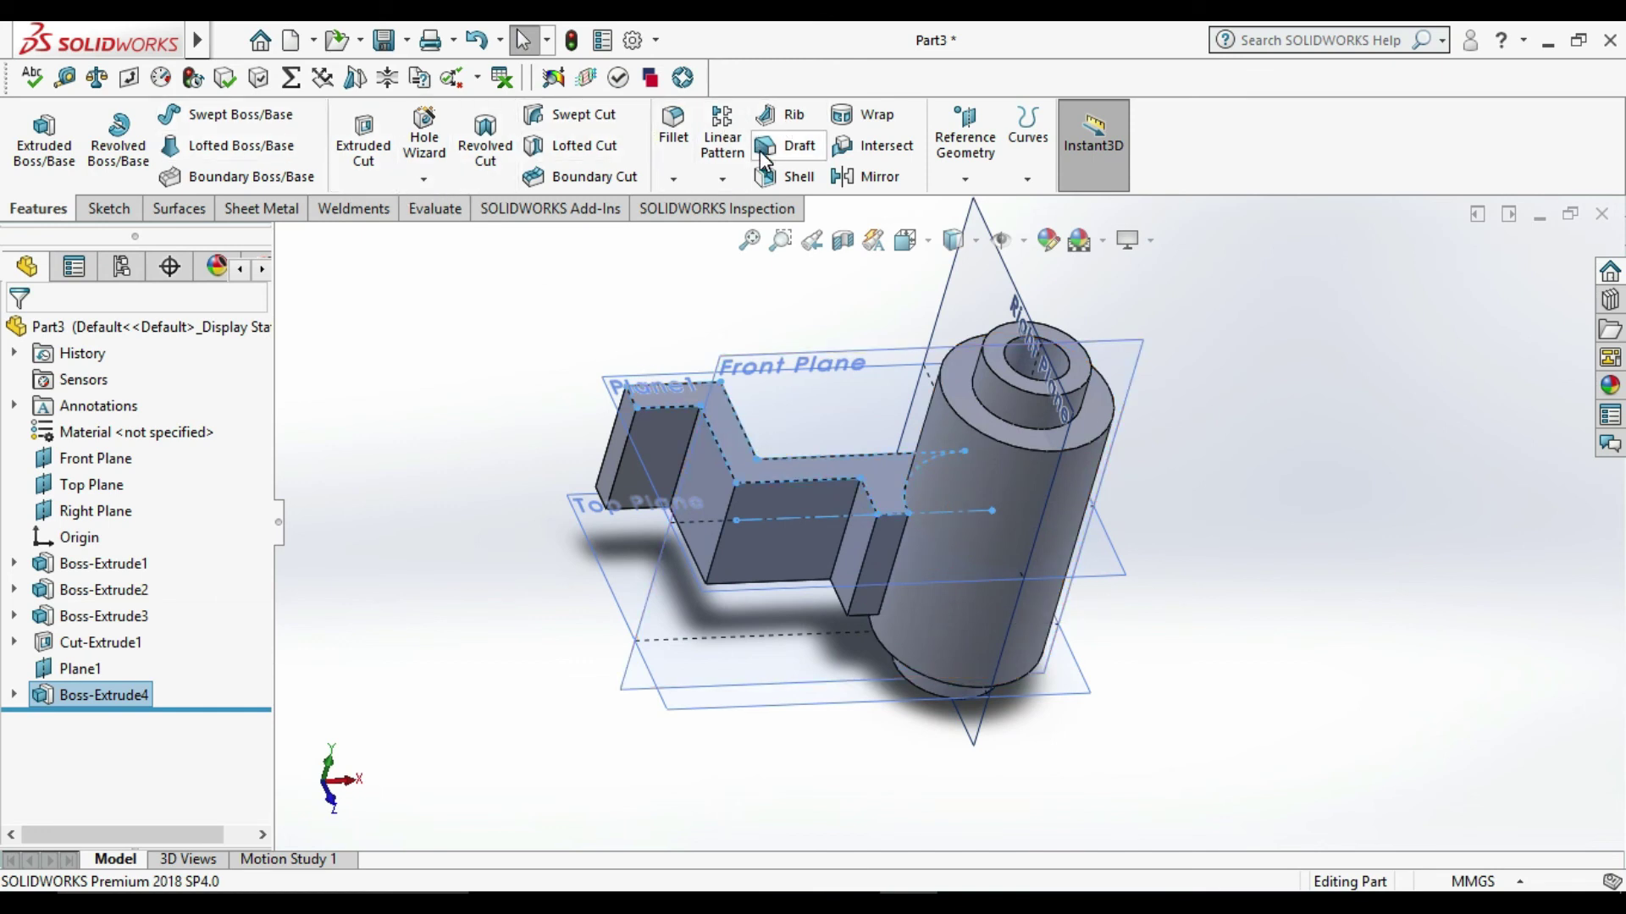
# Step: Mirror Boss-Extrude4 across the Front Plane to create the second fork prong
pyautogui.click(724, 180)
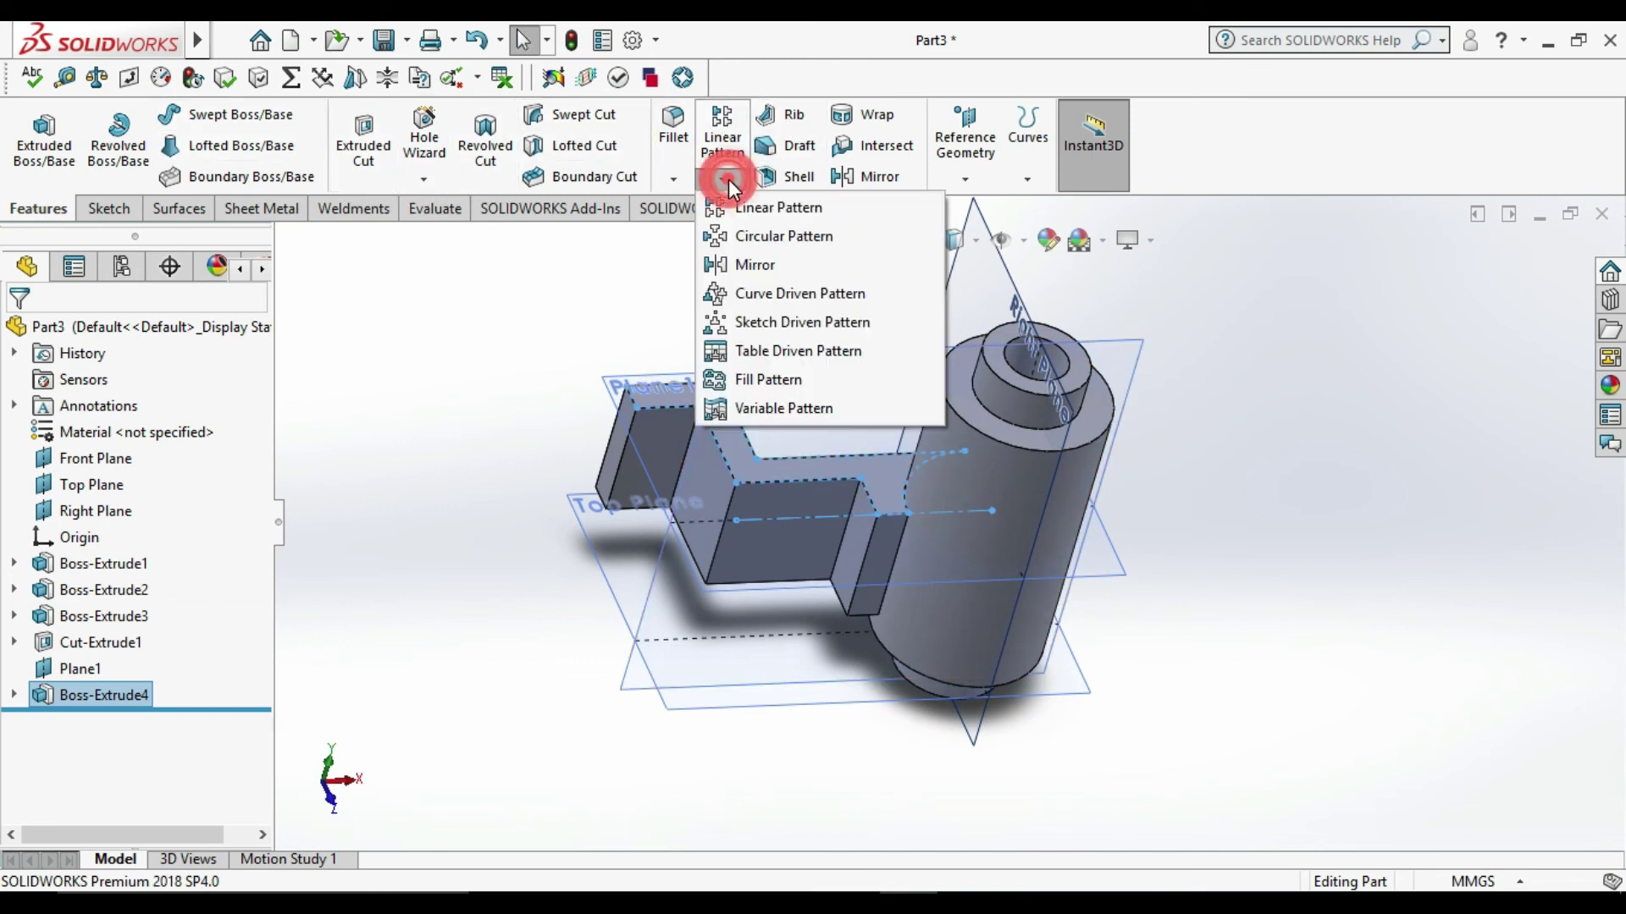
pyautogui.click(761, 267)
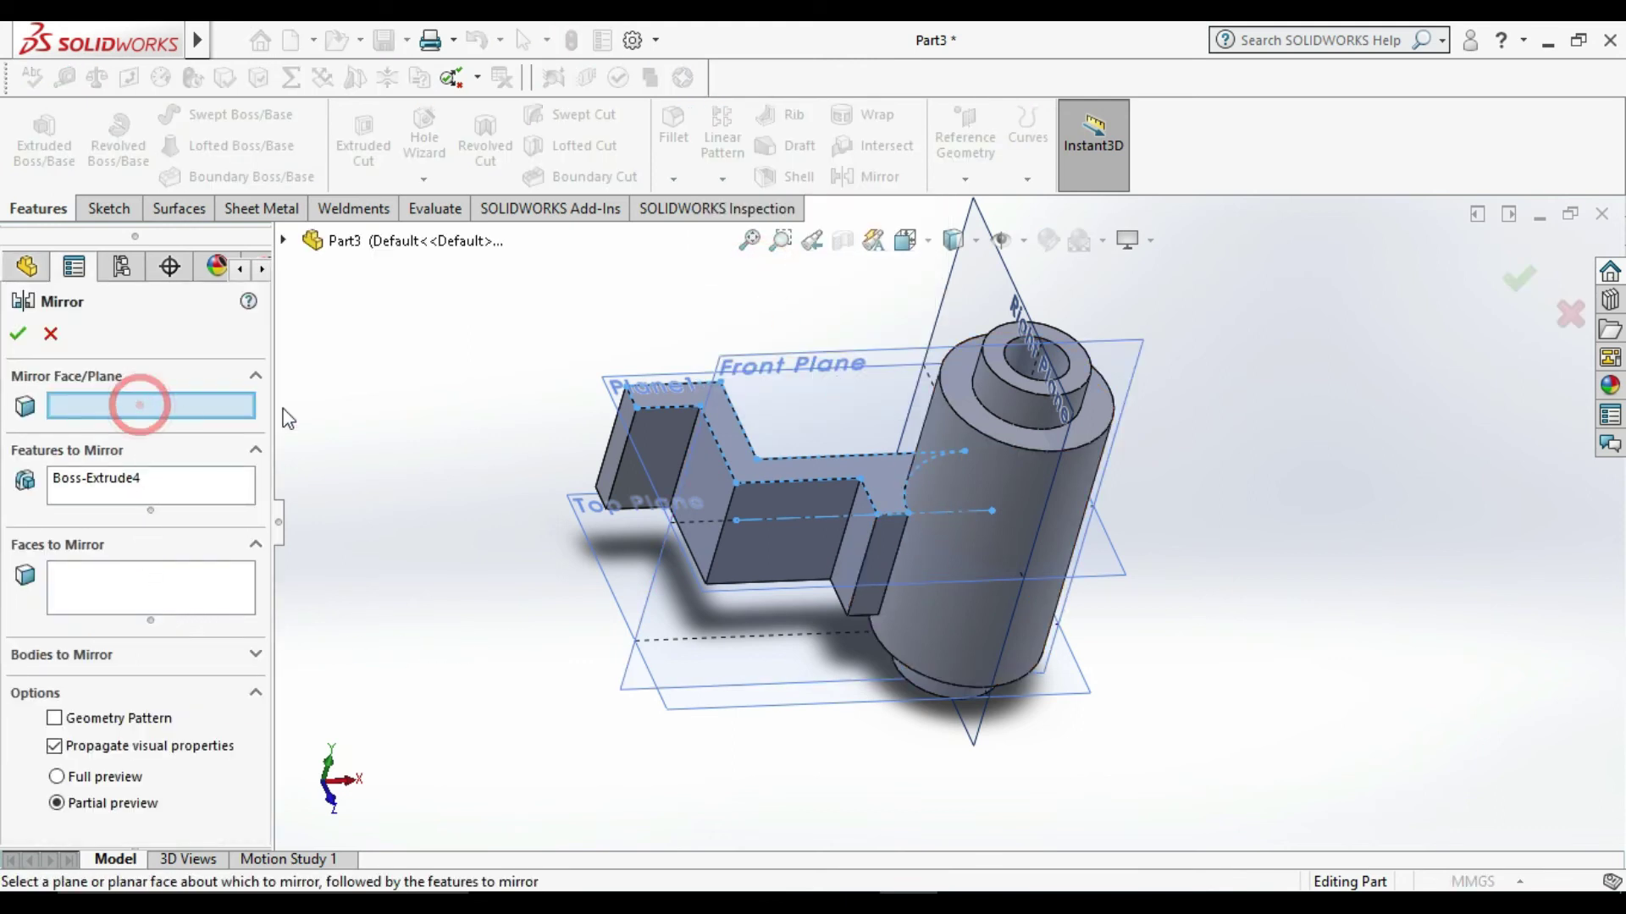
pyautogui.click(874, 363)
pyautogui.click(21, 336)
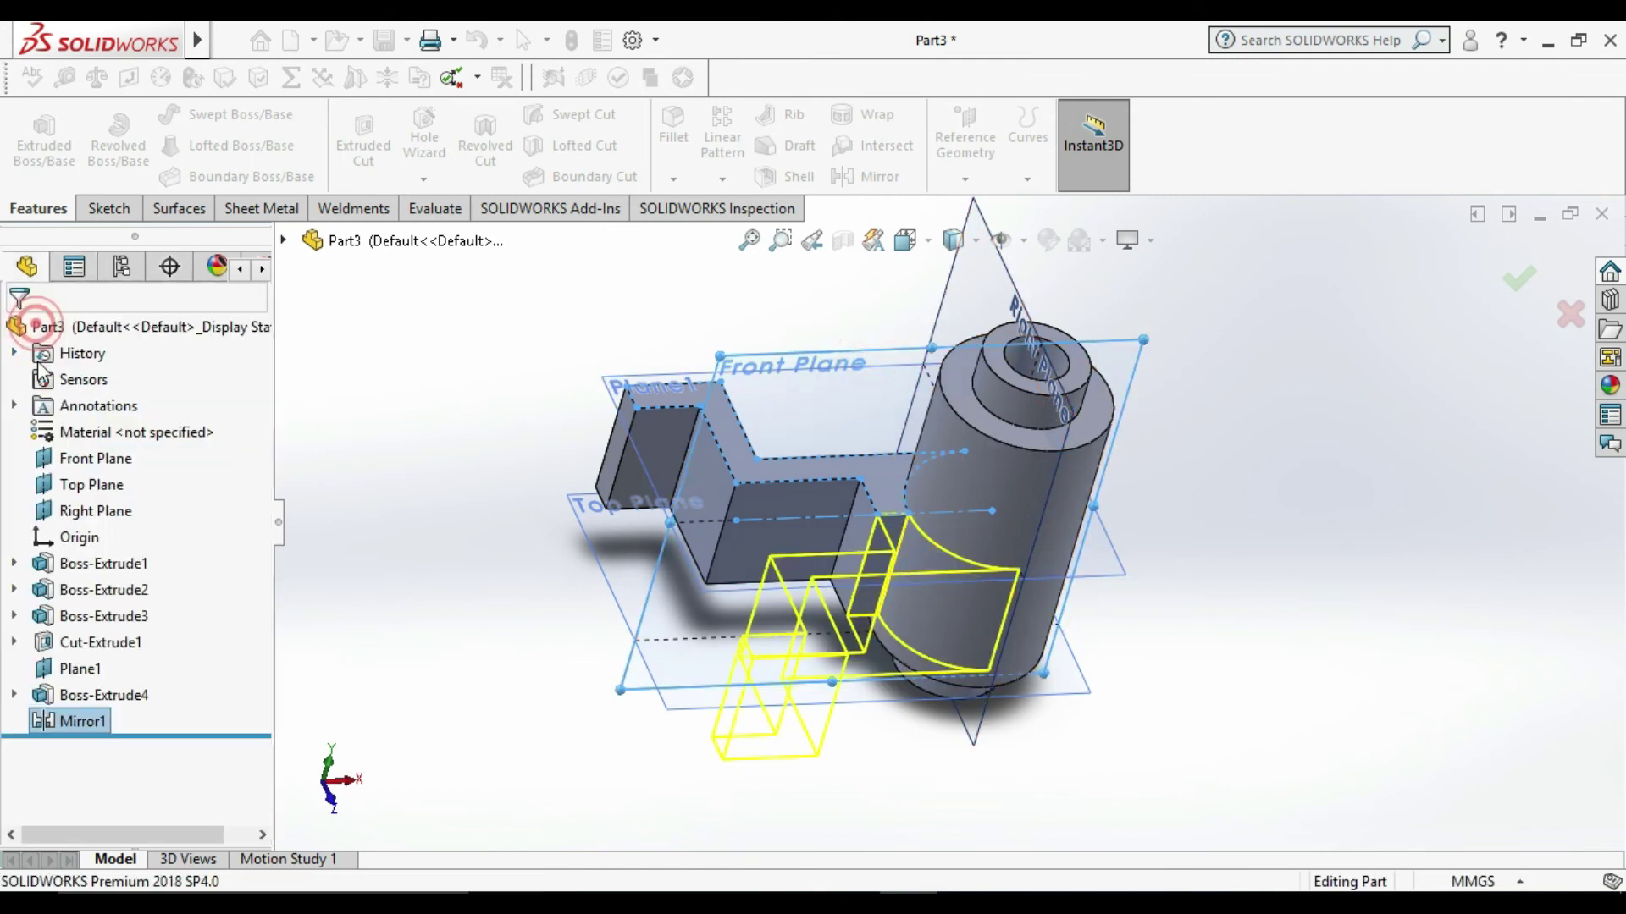
pyautogui.scroll(2, 1275, 656)
pyautogui.moveTo(1216, 742); pyautogui.dragTo(1169, 622, button='middle')
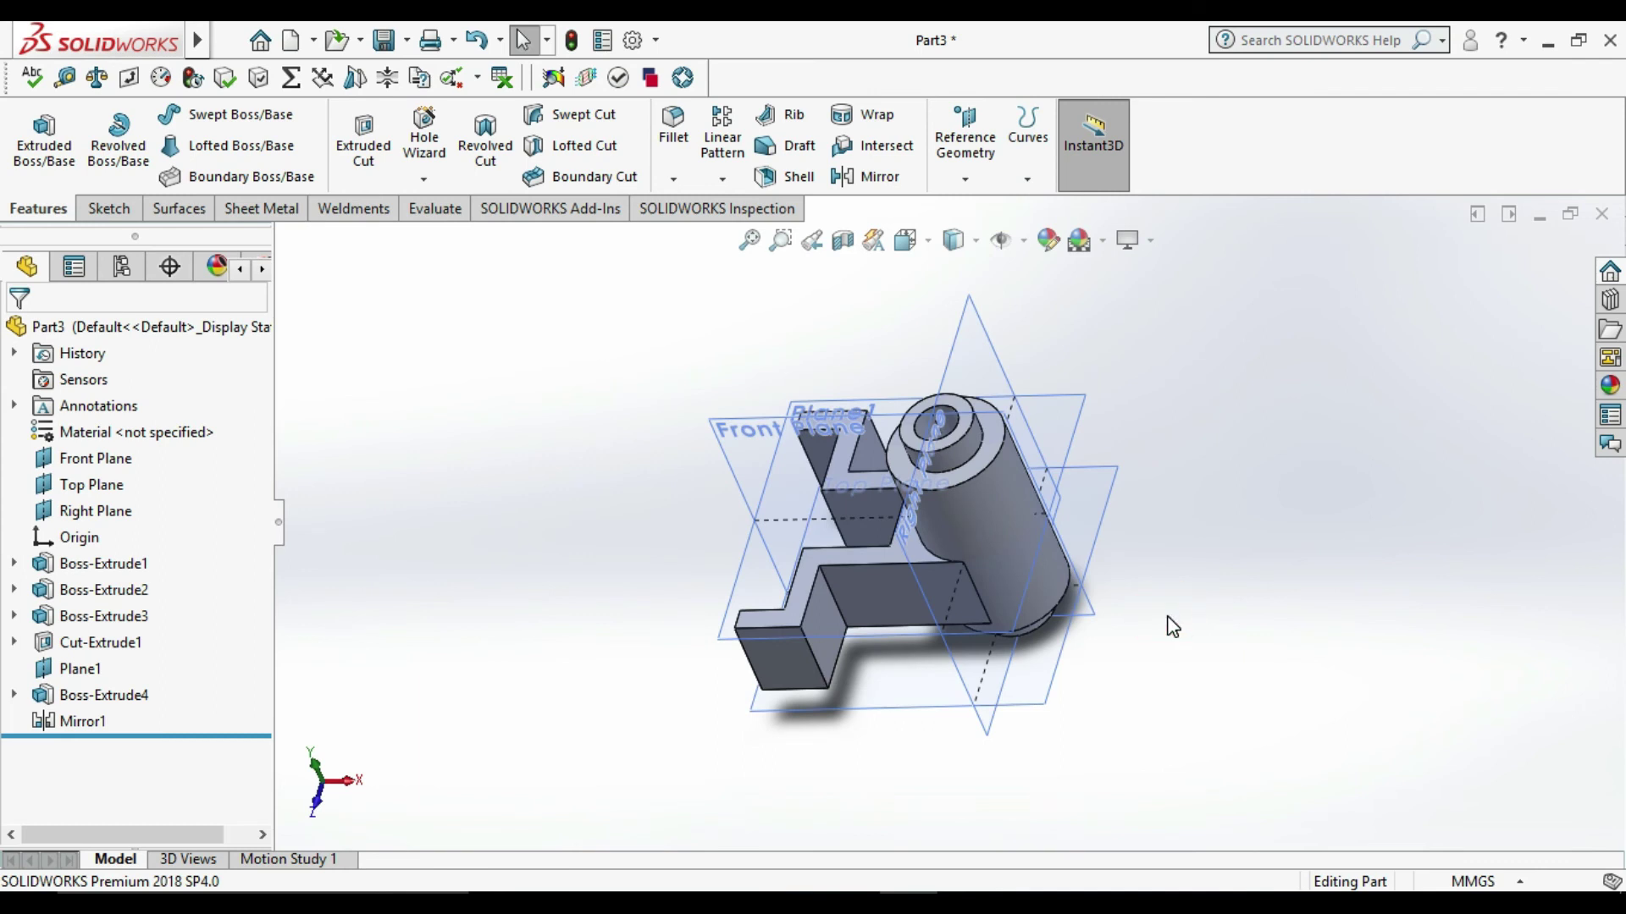
pyautogui.scroll(-3, 1076, 644)
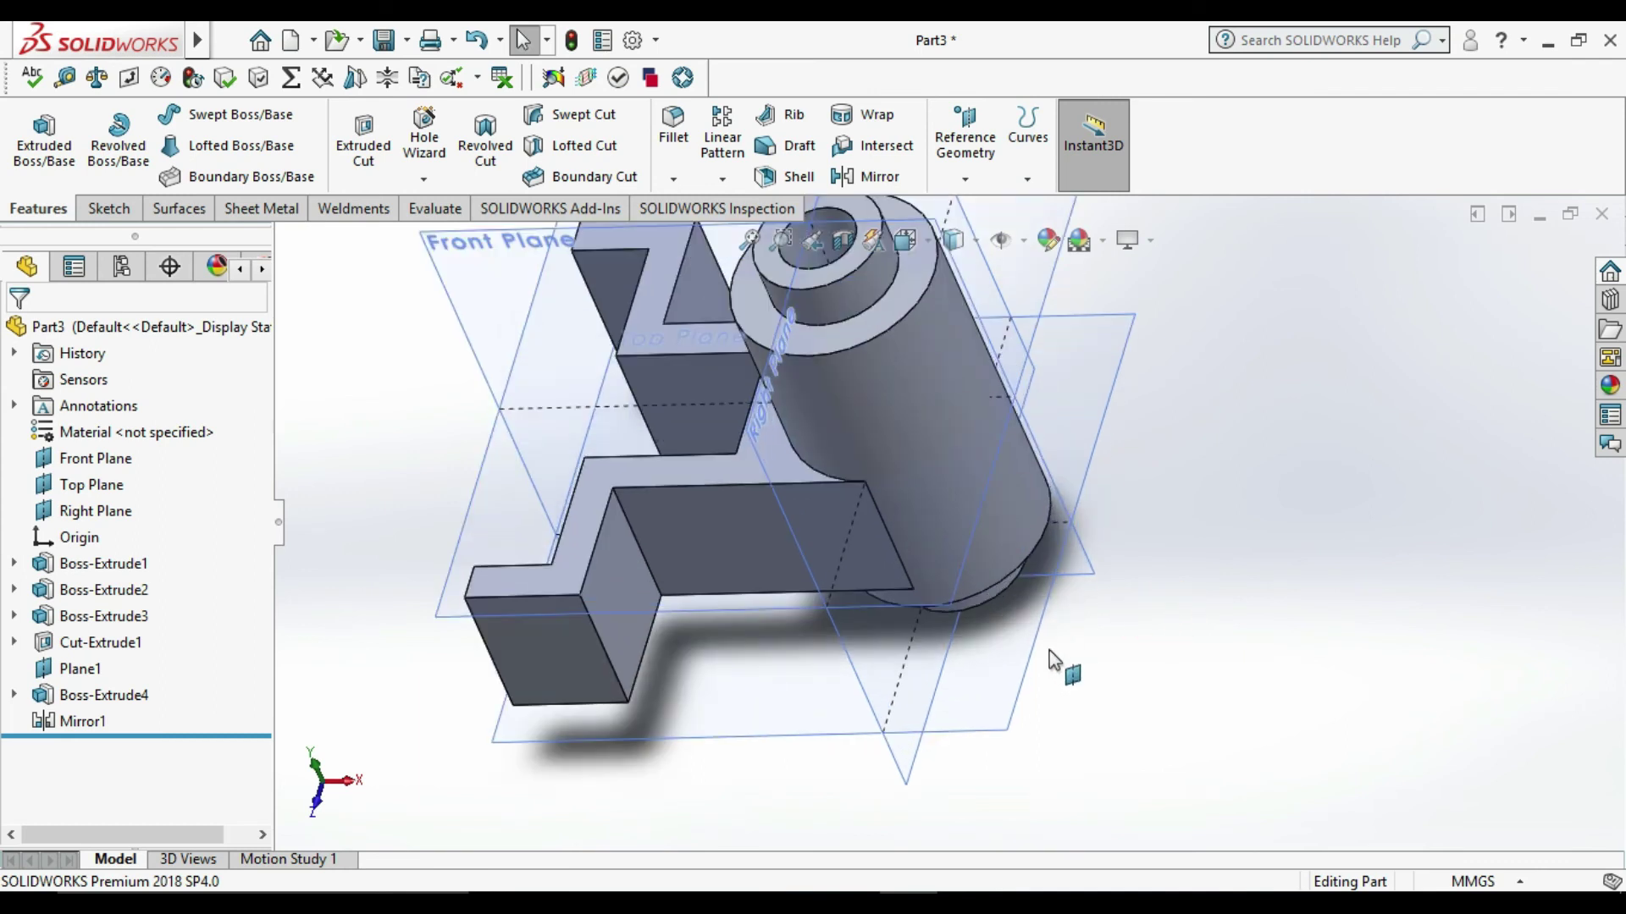
pyautogui.moveTo(1049, 650); pyautogui.dragTo(1038, 542, button='middle')
# Step: Start a new sketch on the prong's end face, viewed normal to it
pyautogui.rightClick(580, 567)
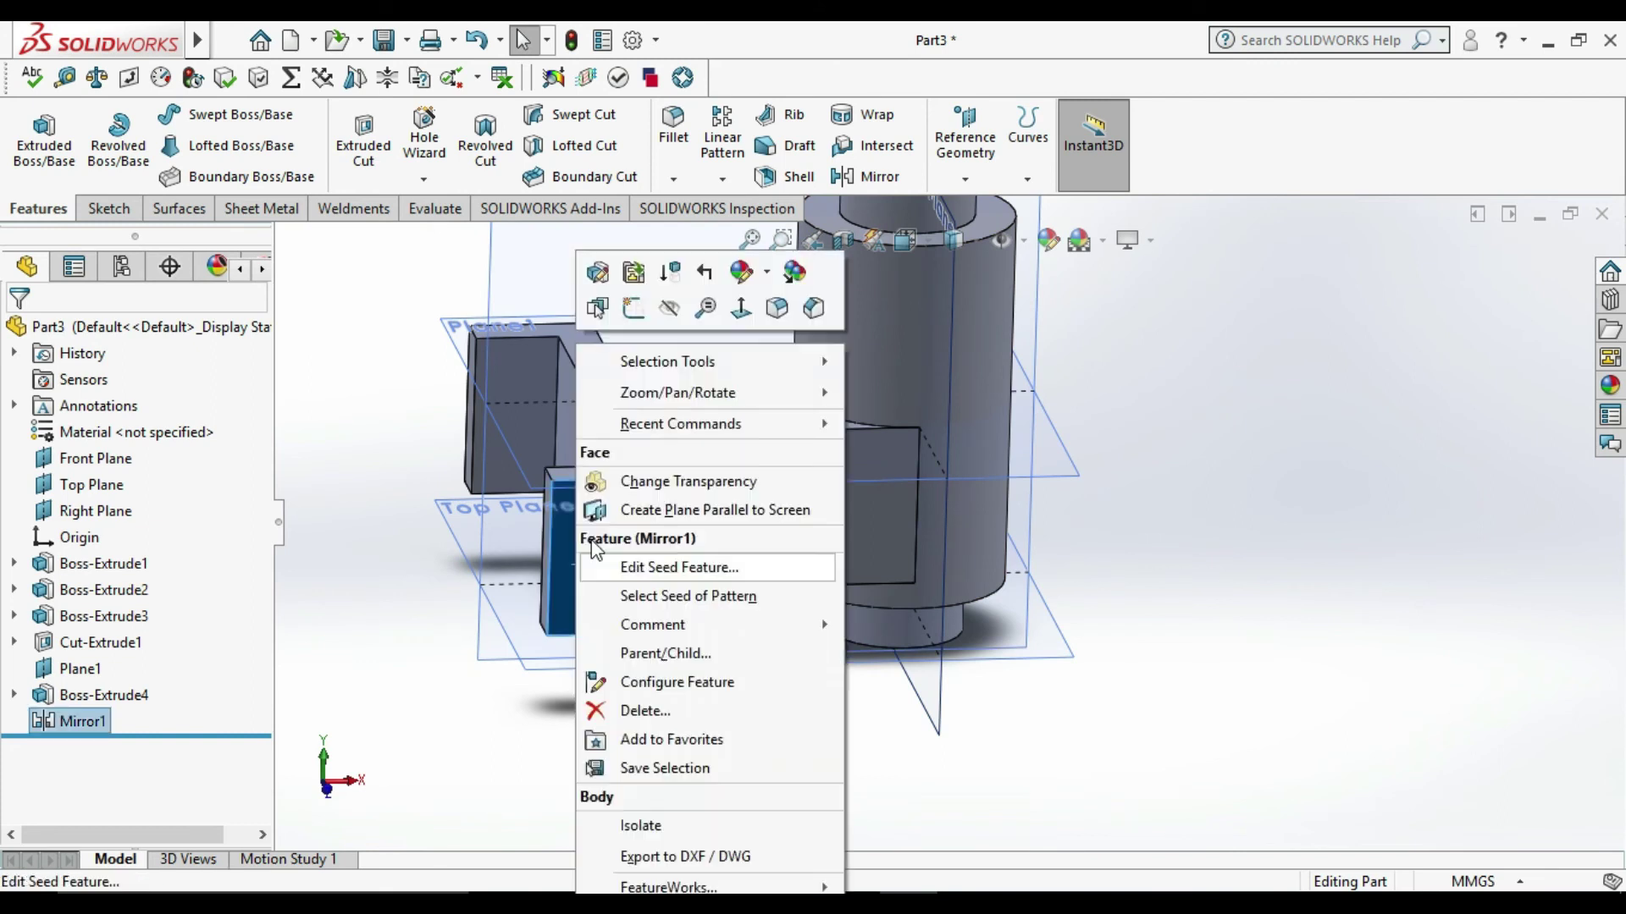
pyautogui.click(634, 309)
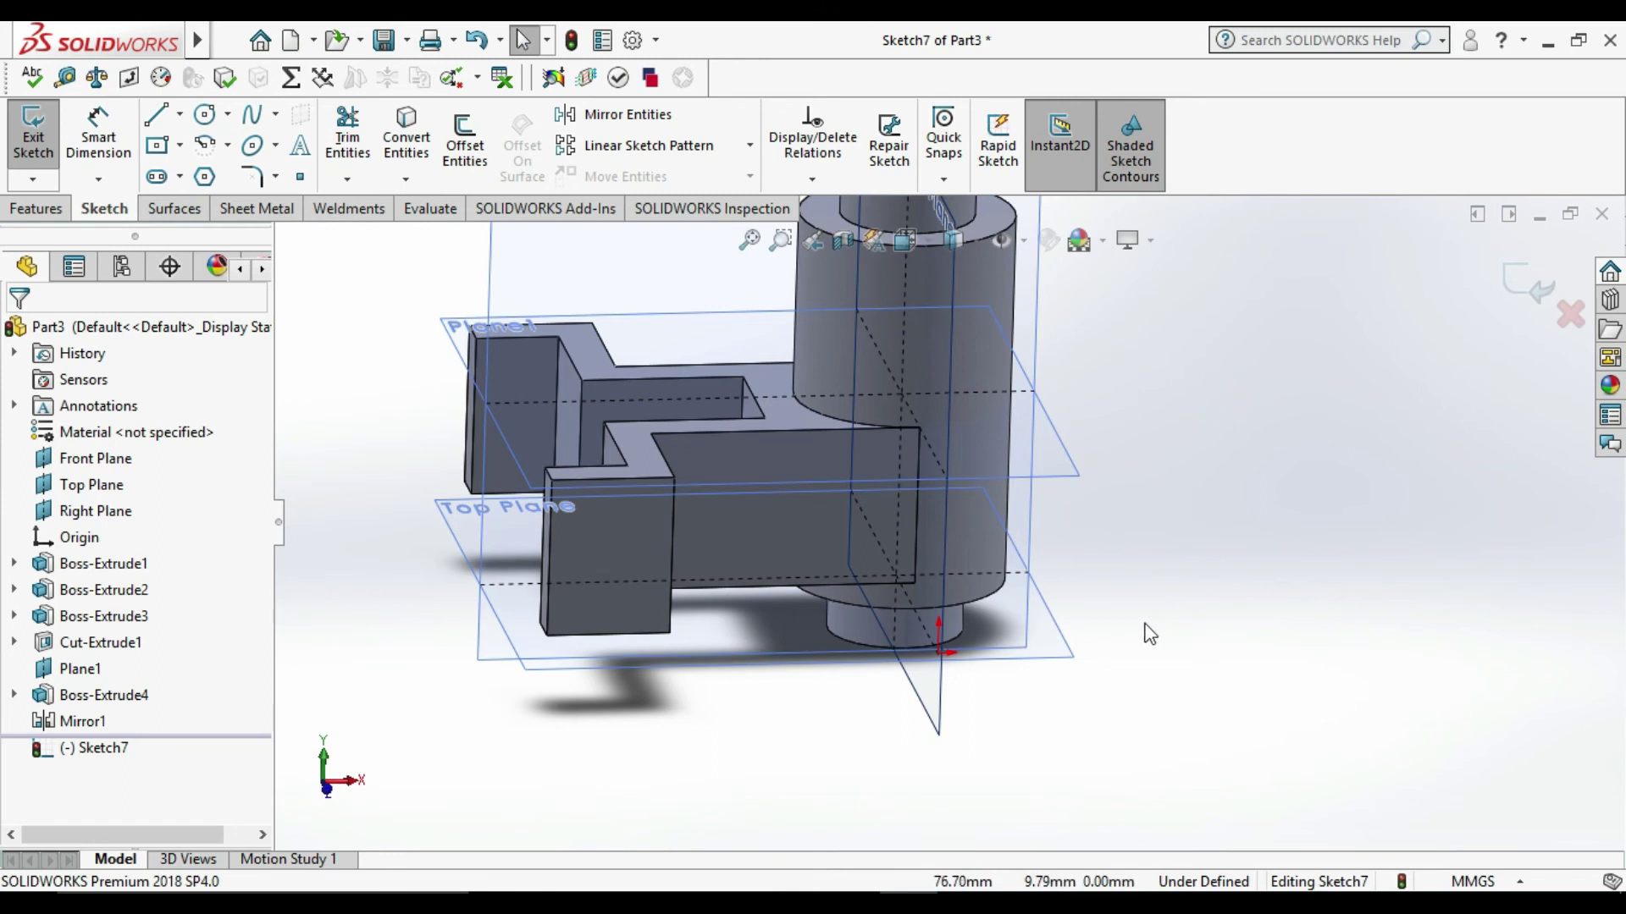
pyautogui.hotkey('ctrl', '8')
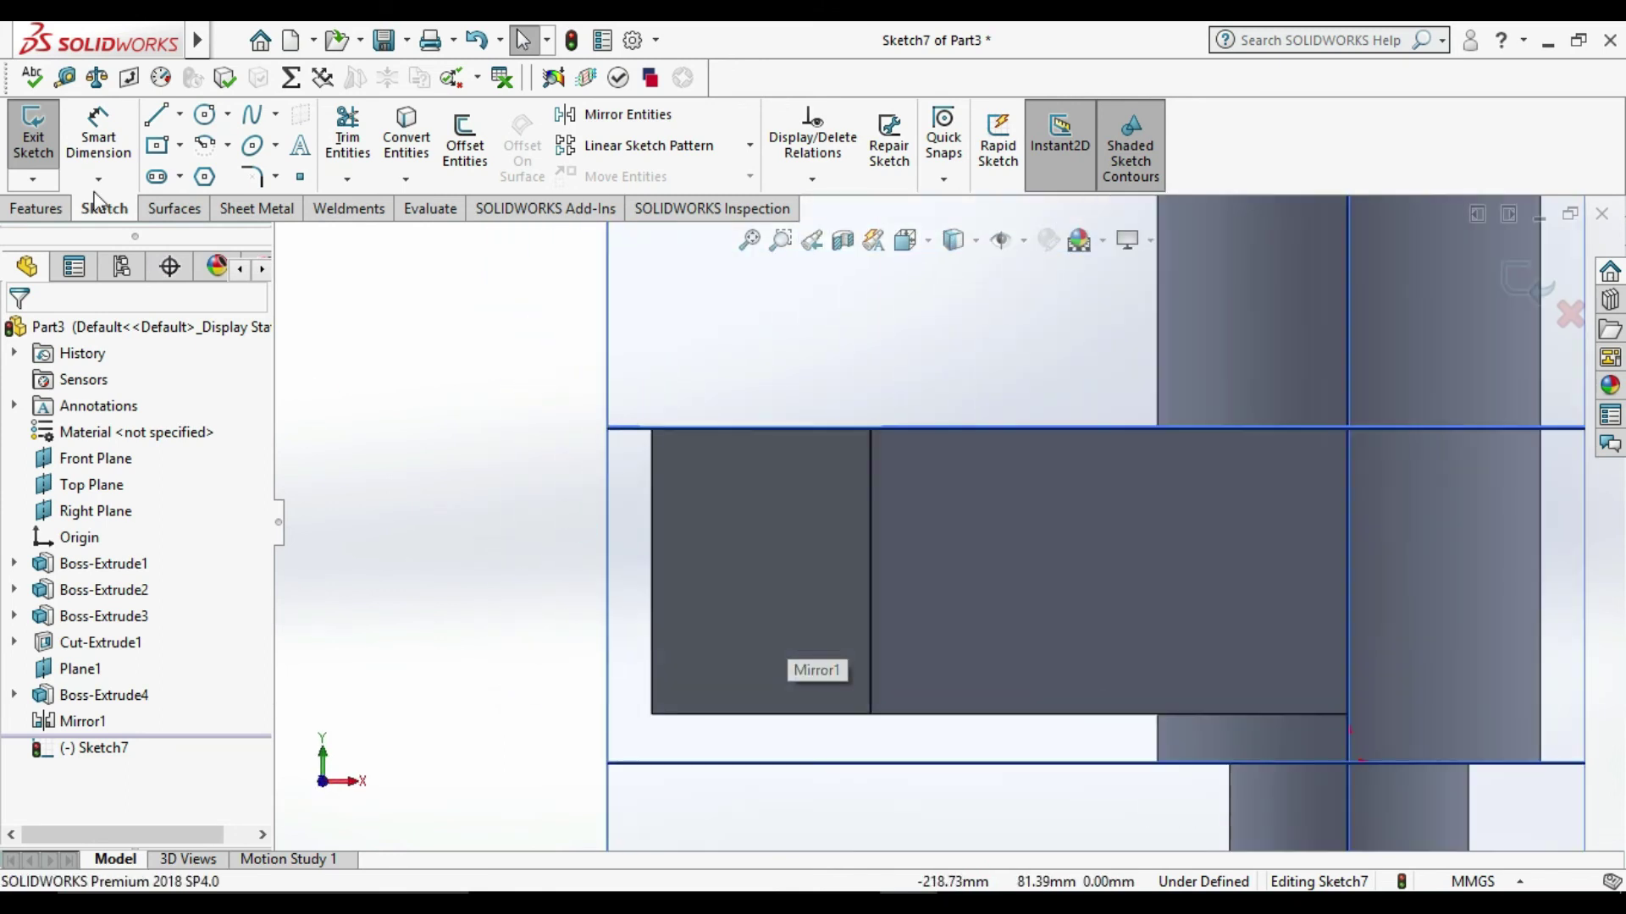
# Step: Sketch a Ø15 mm circle on the prong's end face
pyautogui.click(204, 114)
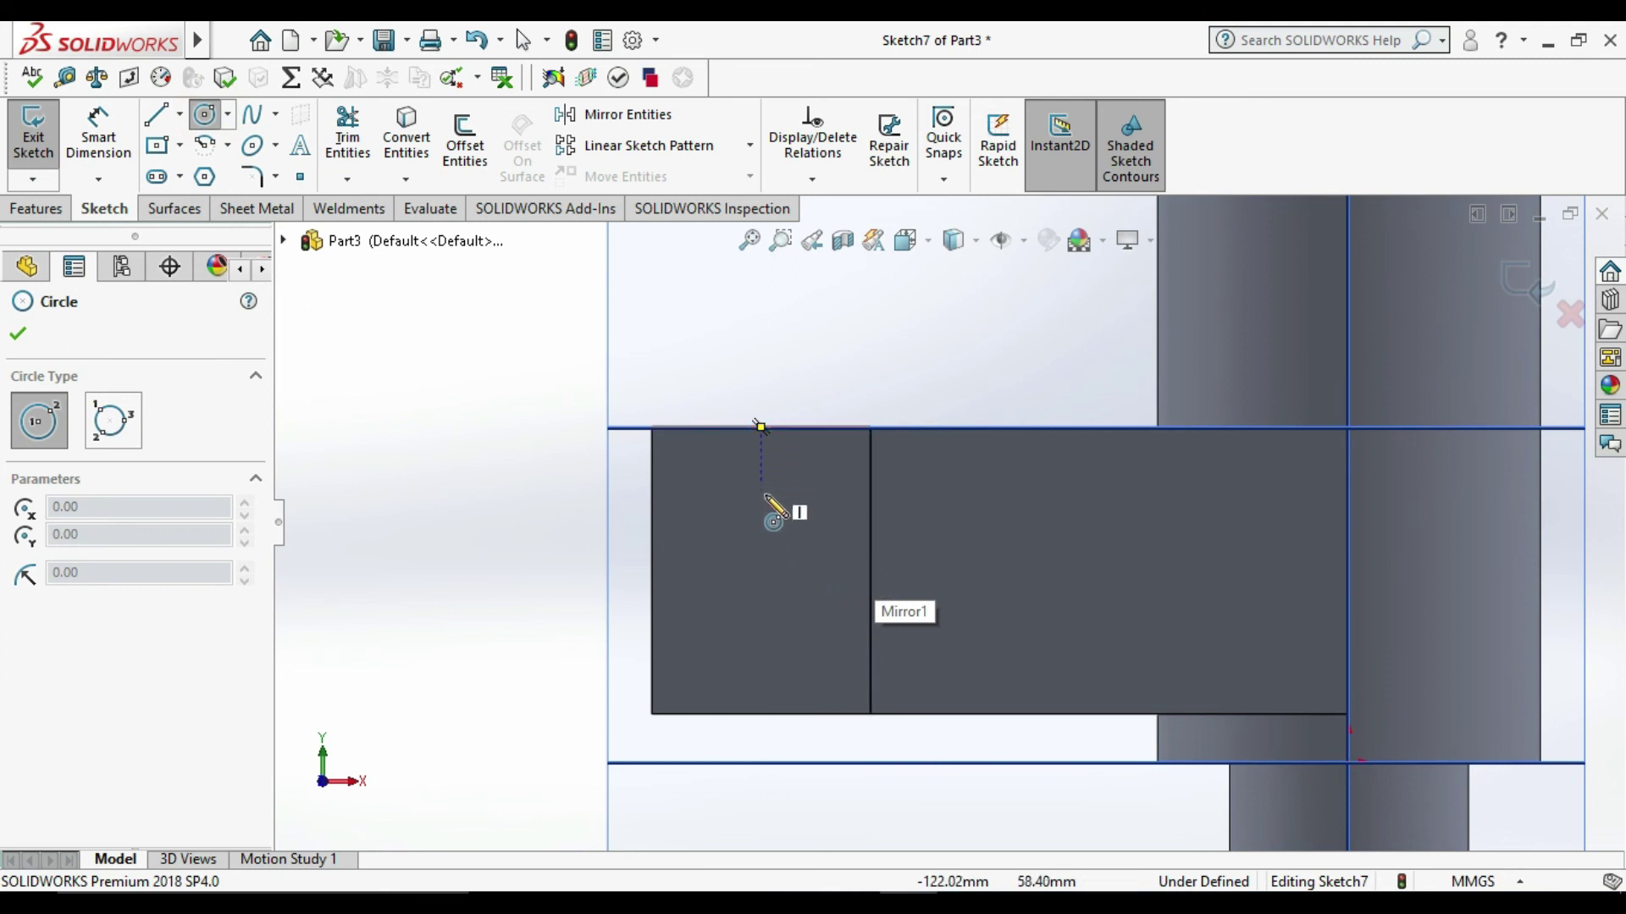
pyautogui.click(761, 571)
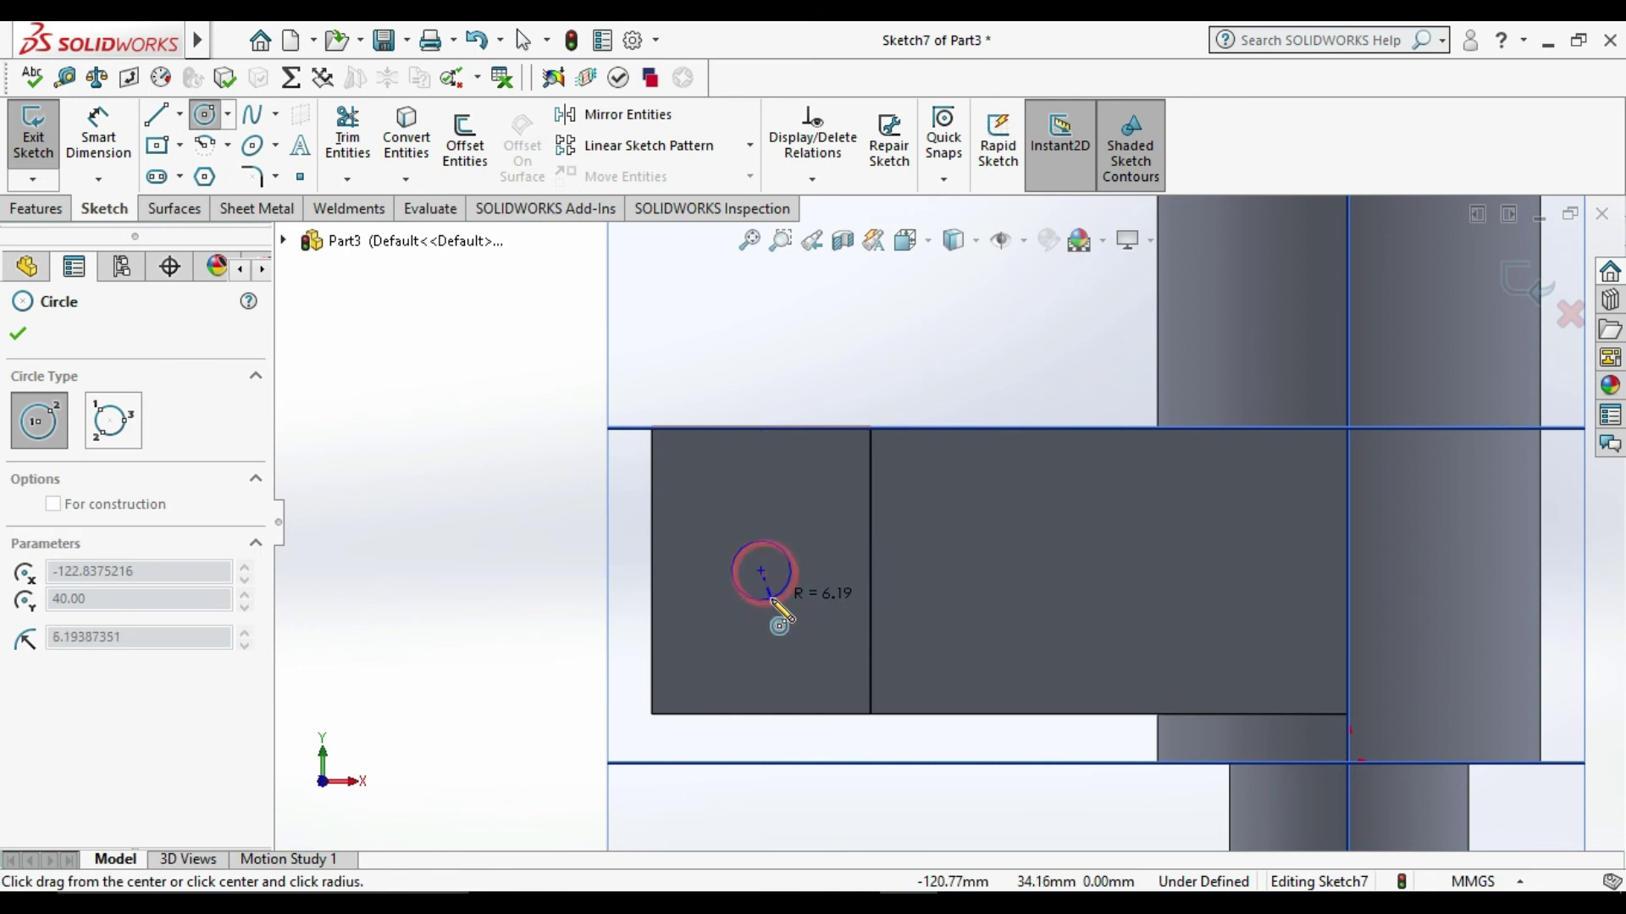
pyautogui.press('Escape')
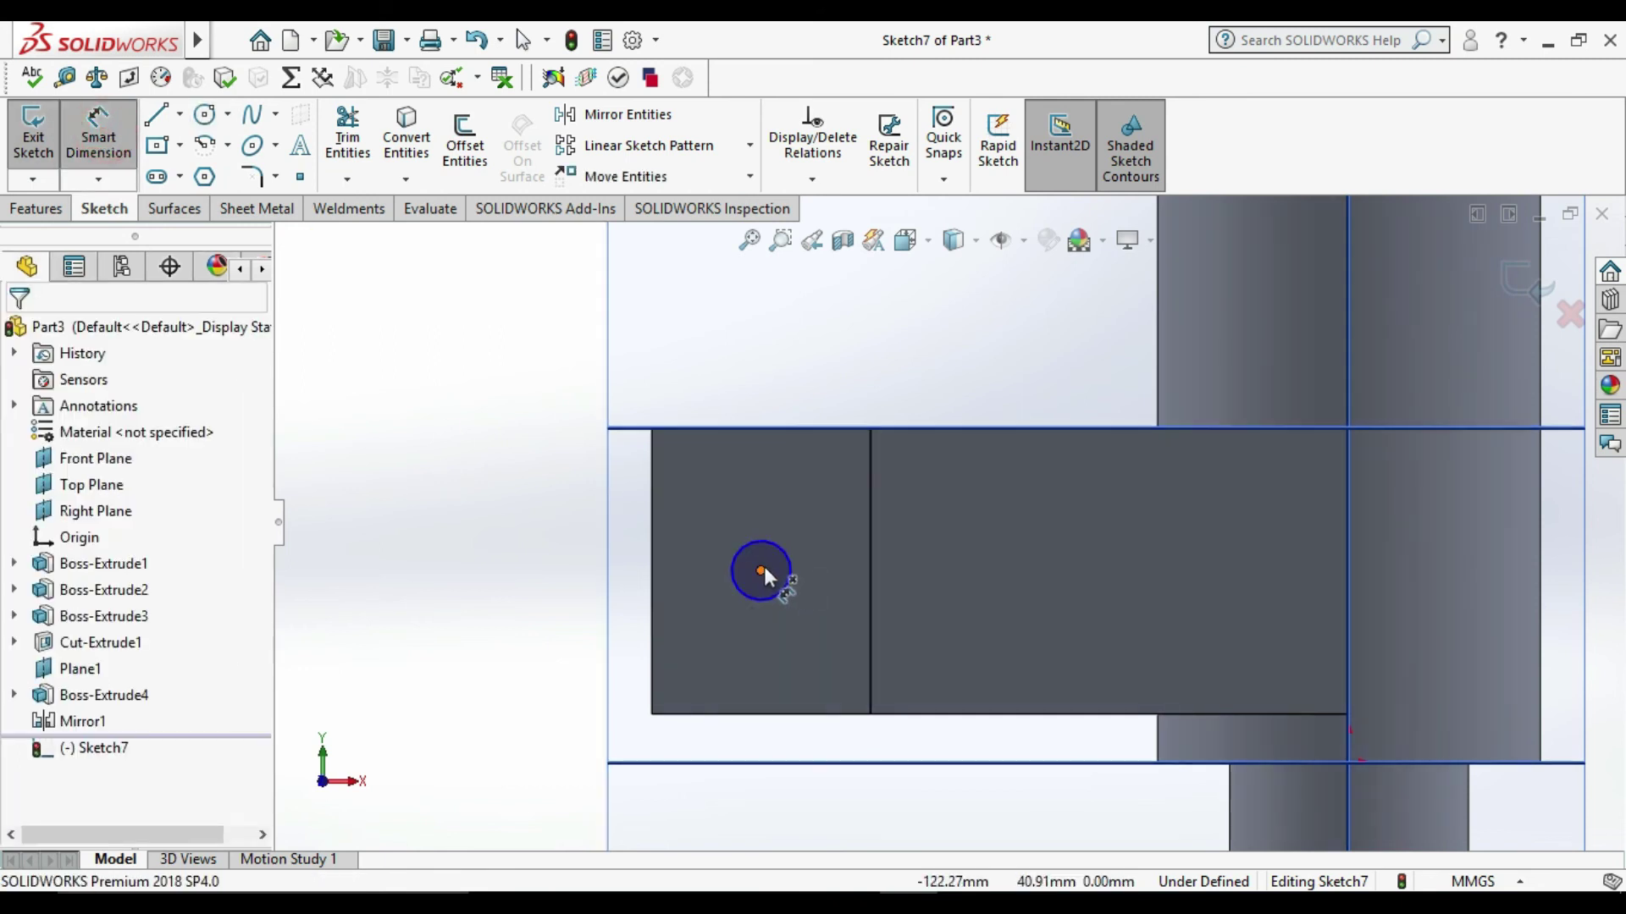
pyautogui.click(780, 592)
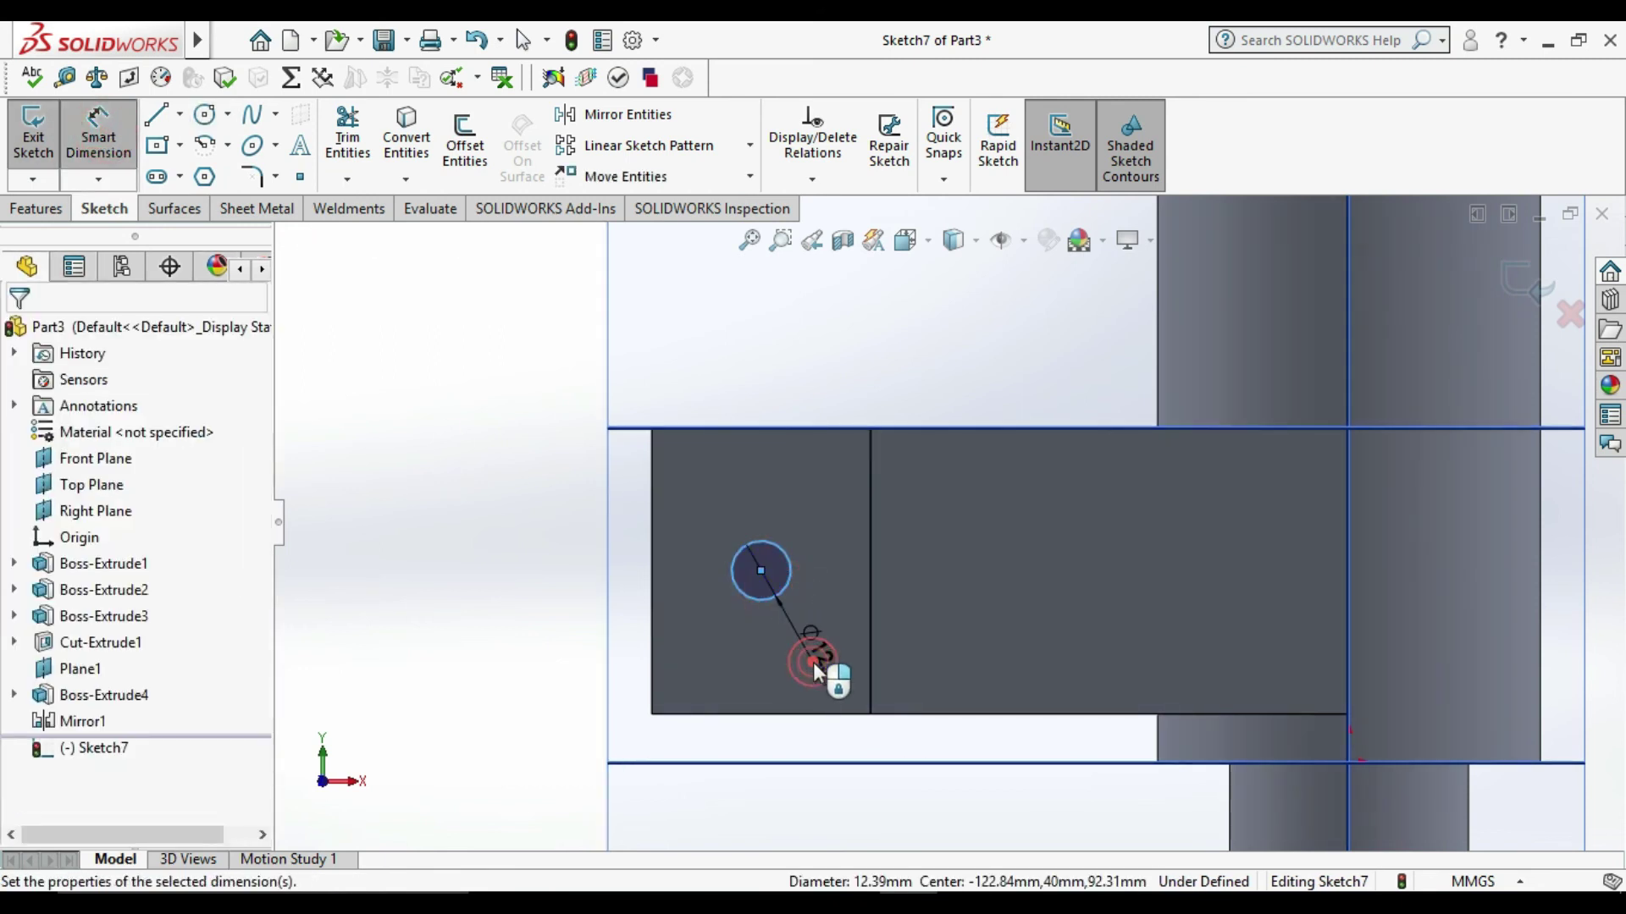
pyautogui.click(817, 665)
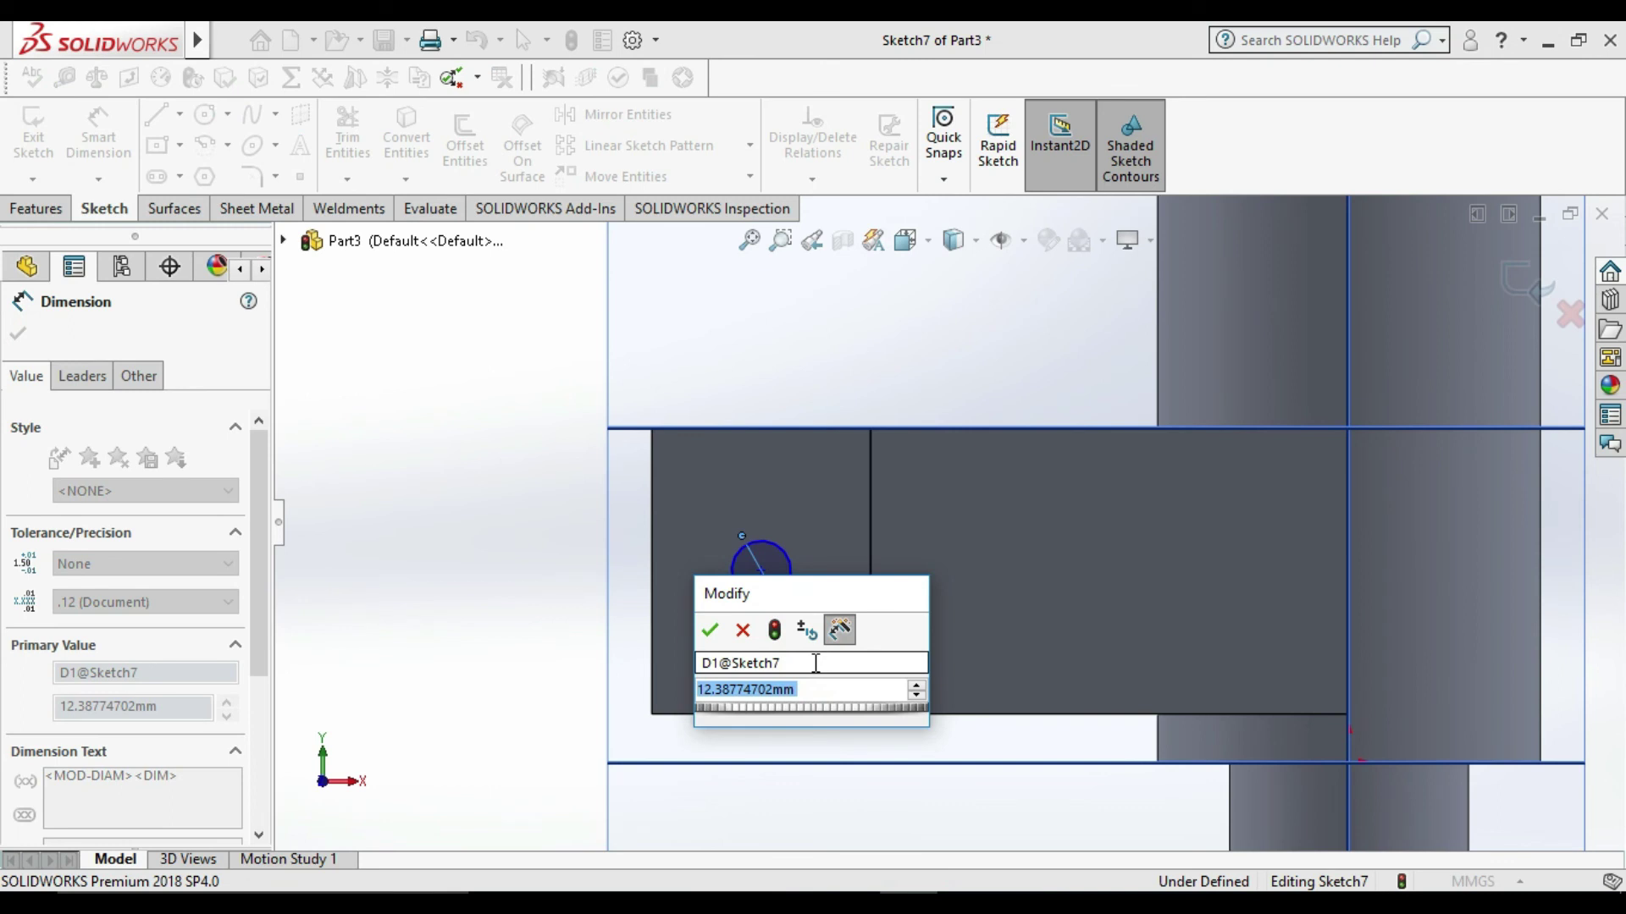
pyautogui.write('15')
pyautogui.press('Return')
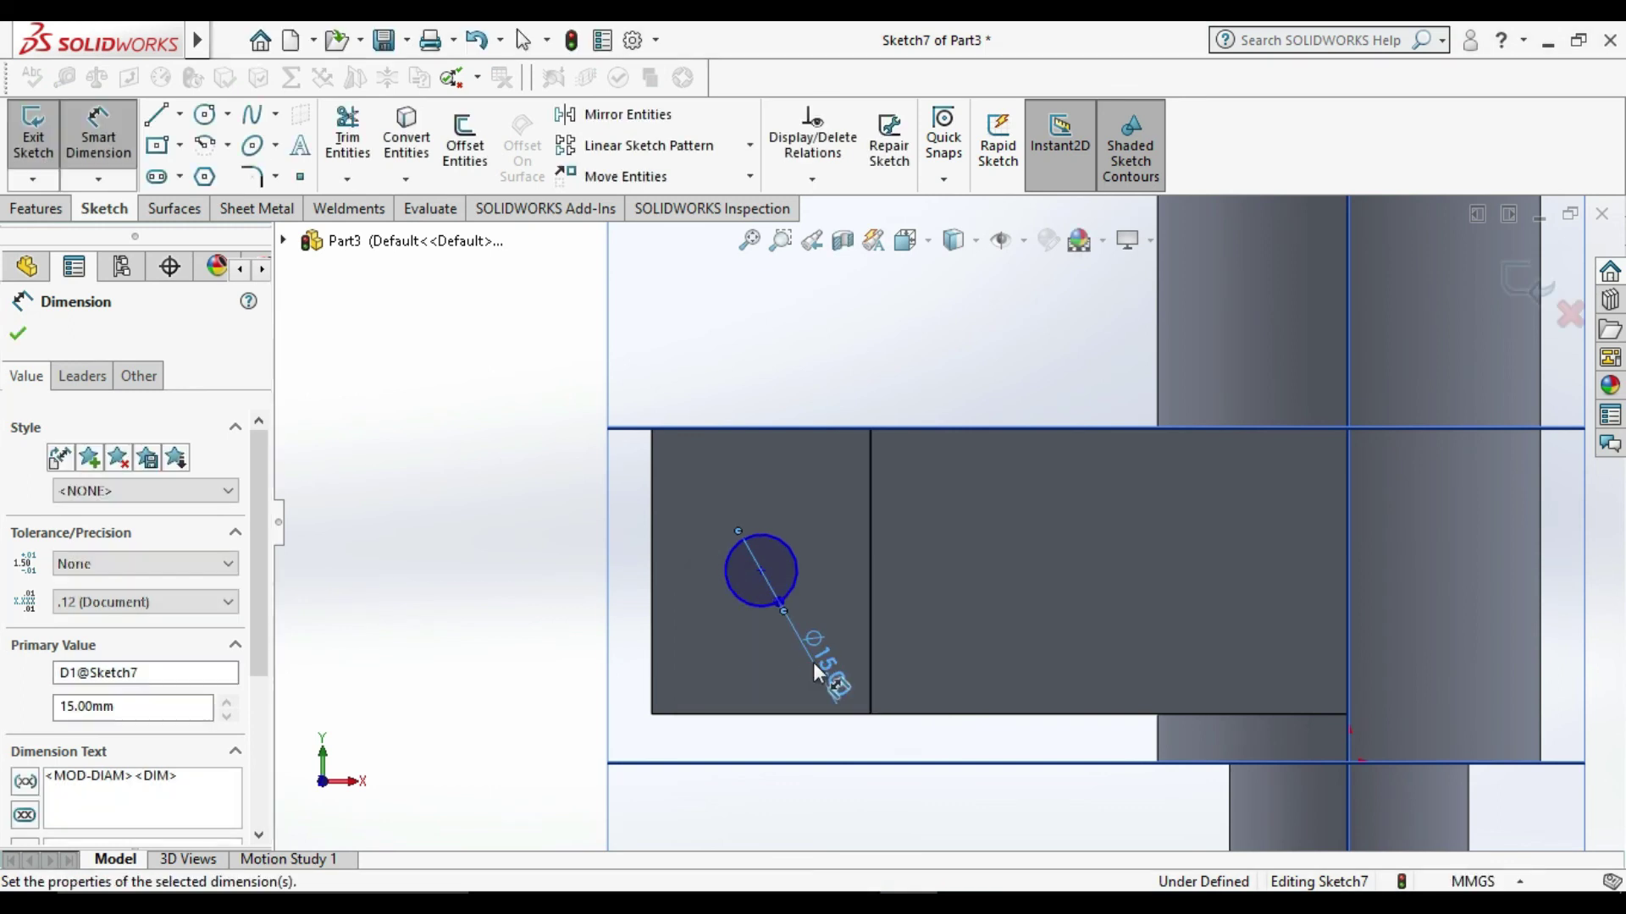
pyautogui.click(472, 591)
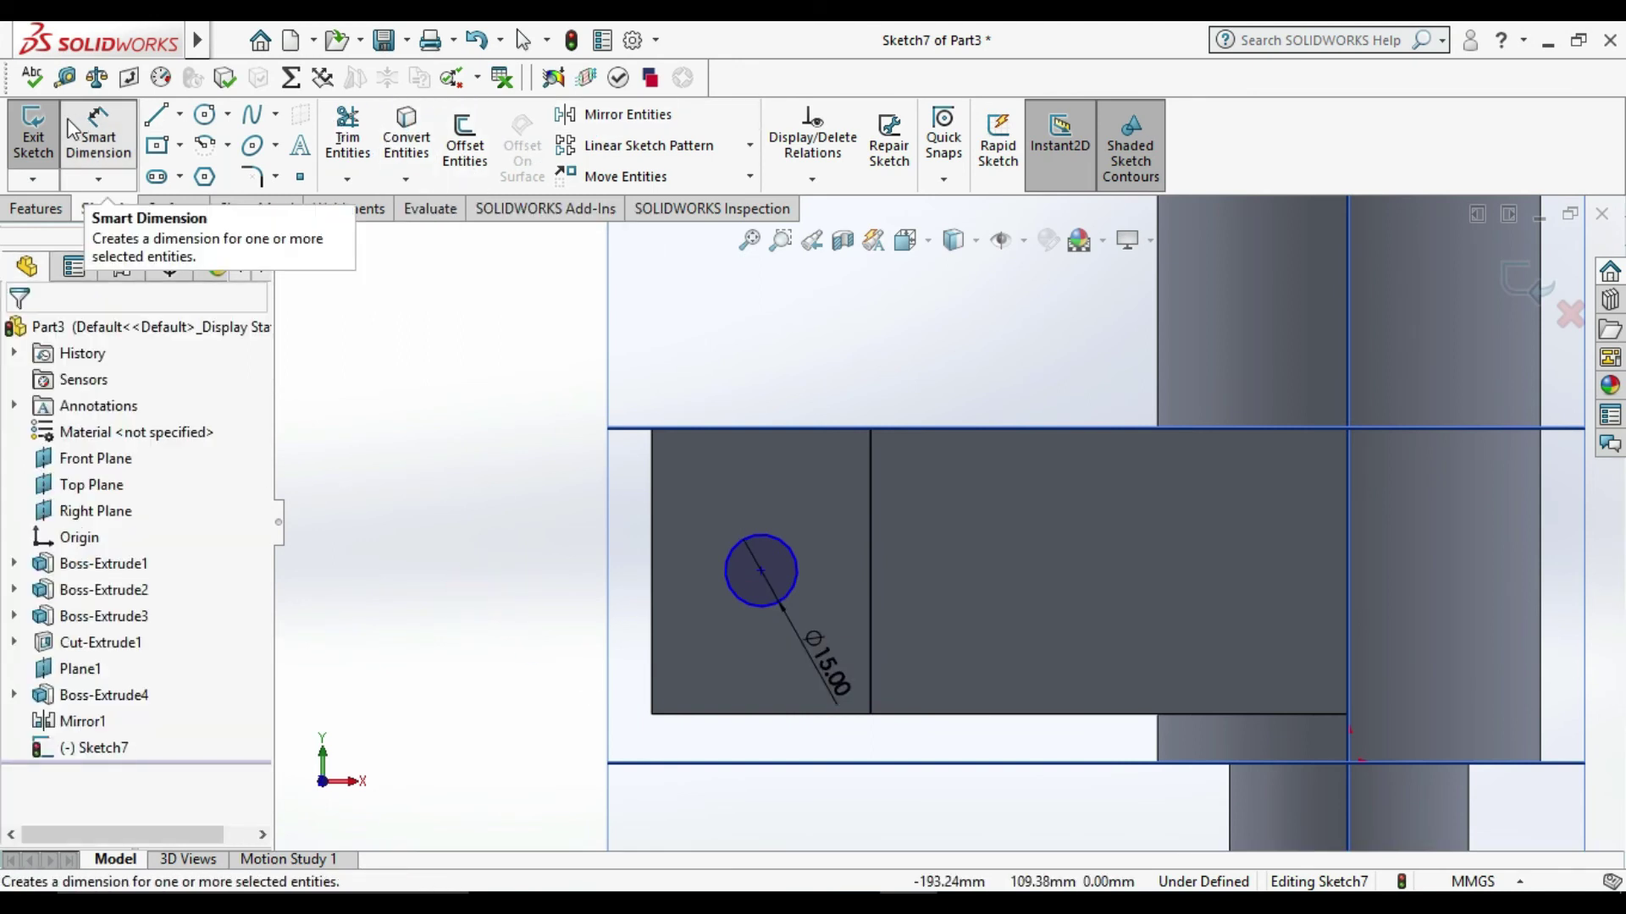
# Step: Cut-extrude the circle Through All, then switch to isometric view
pyautogui.click(34, 131)
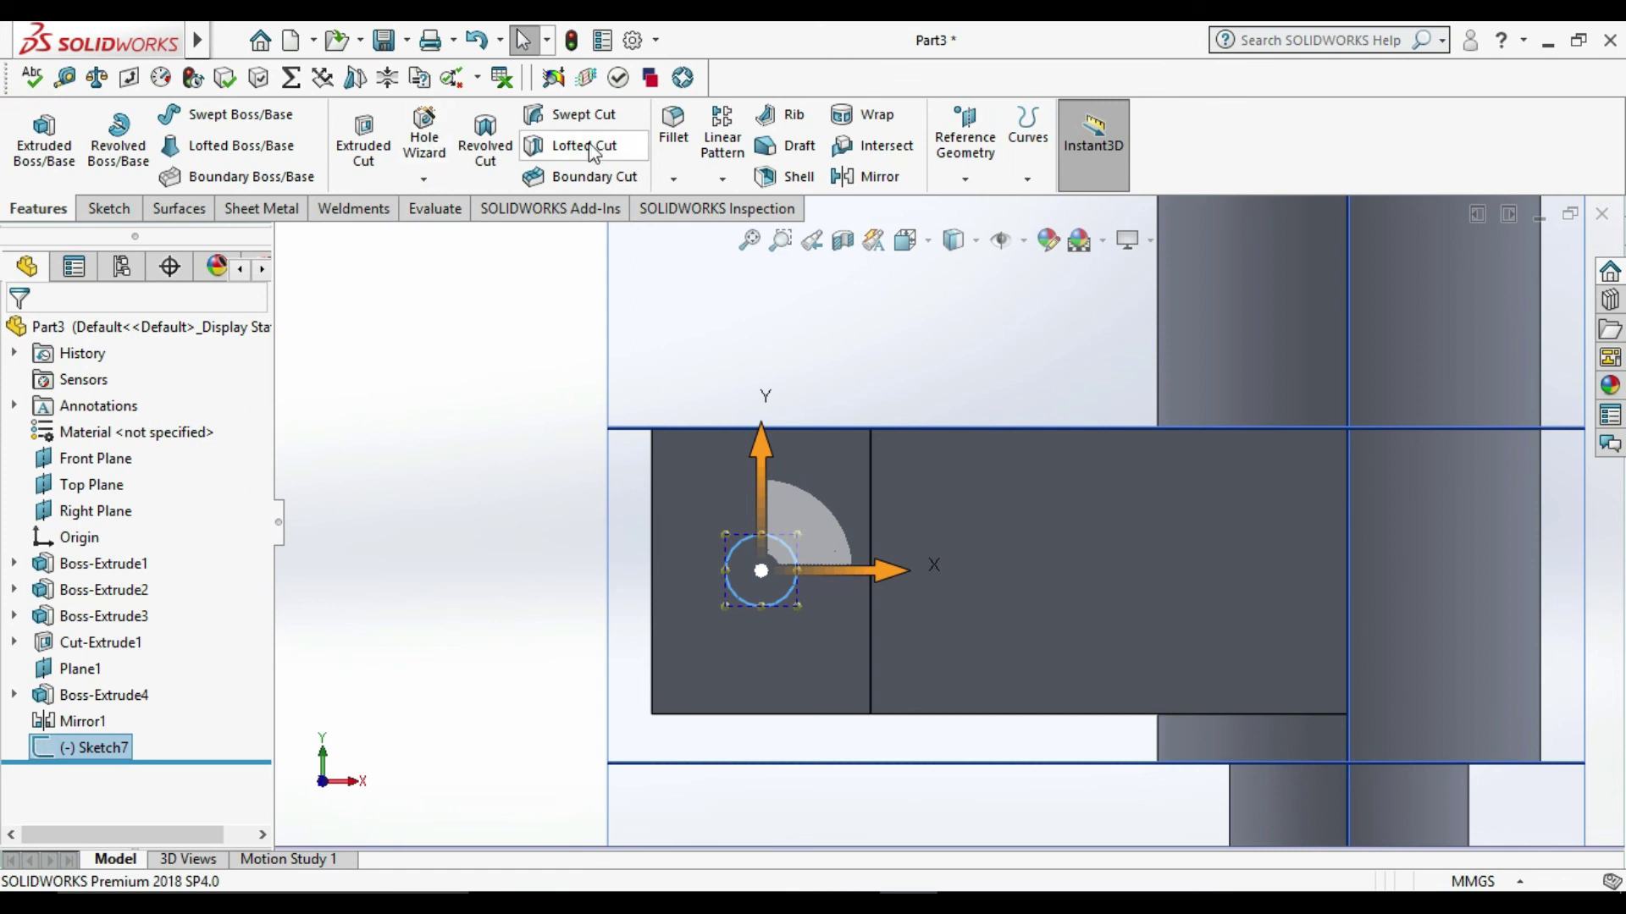
pyautogui.click(364, 135)
pyautogui.click(108, 476)
pyautogui.click(115, 507)
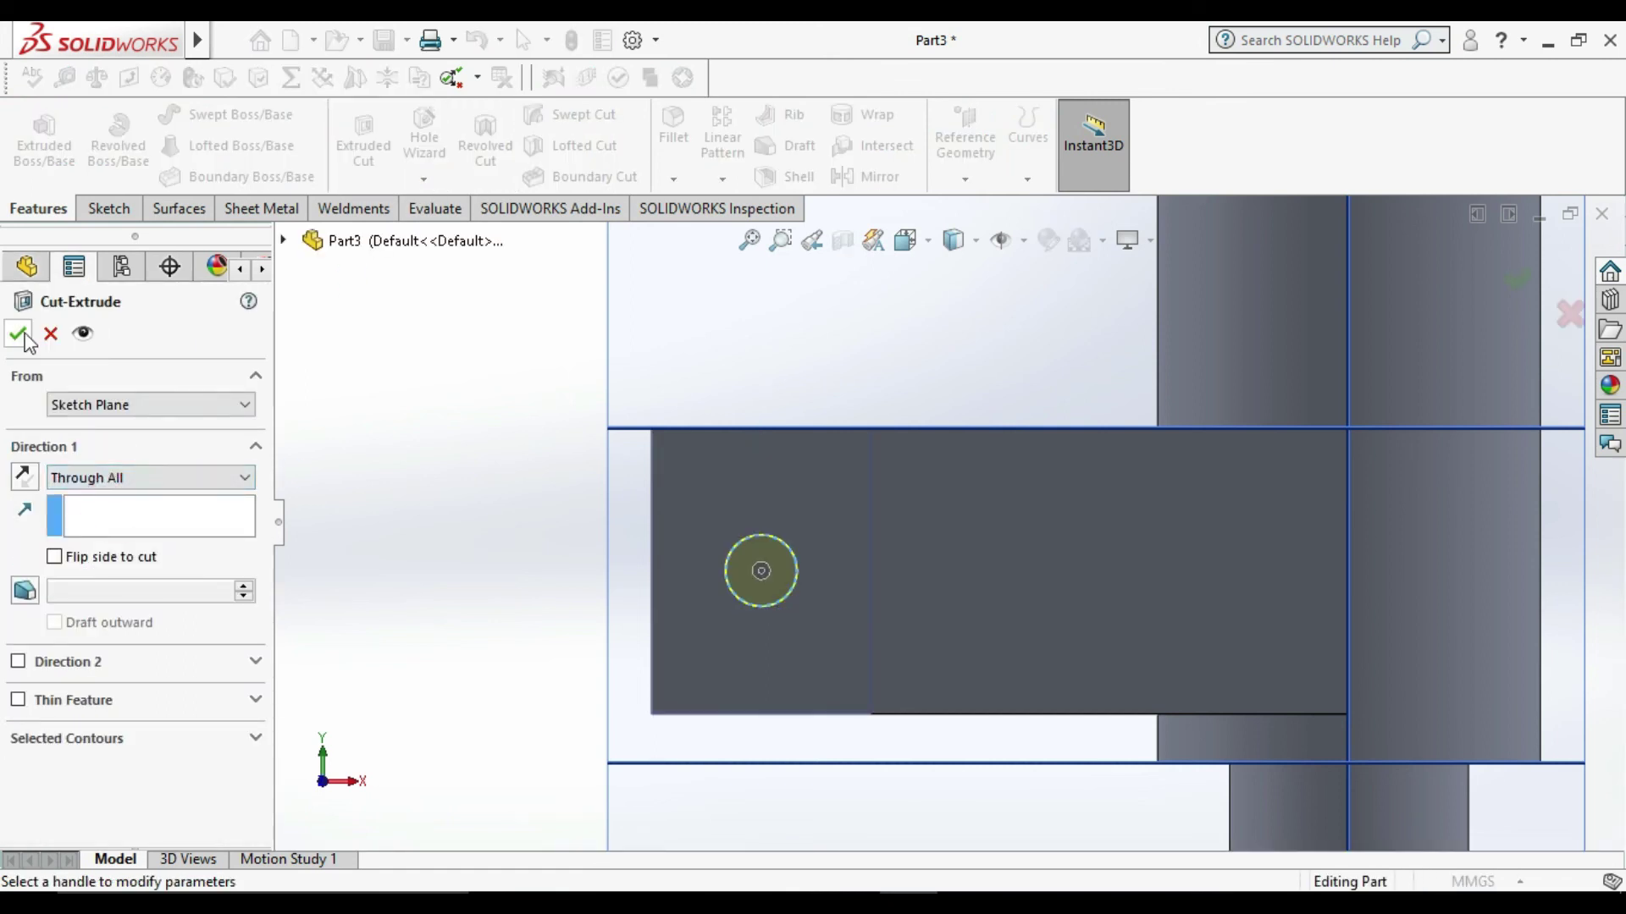
pyautogui.click(19, 334)
pyautogui.hotkey('ctrl', '7')
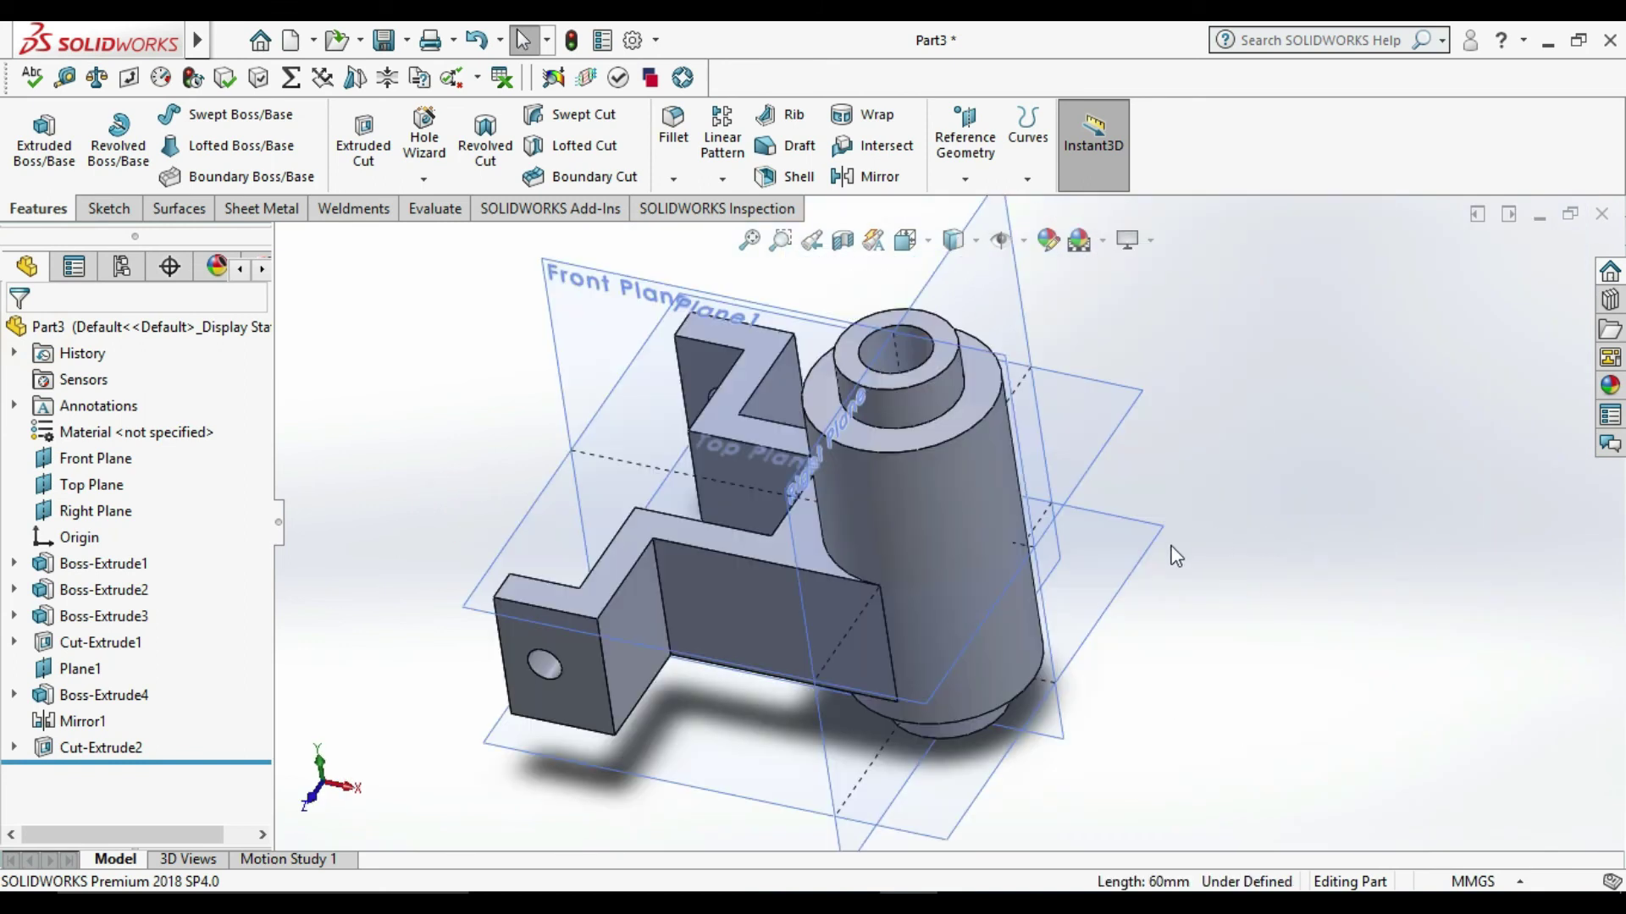
# Step: Select the four corner edges of the fork prongs' end plates
pyautogui.moveTo(1175, 557); pyautogui.dragTo(1194, 432, button='middle')
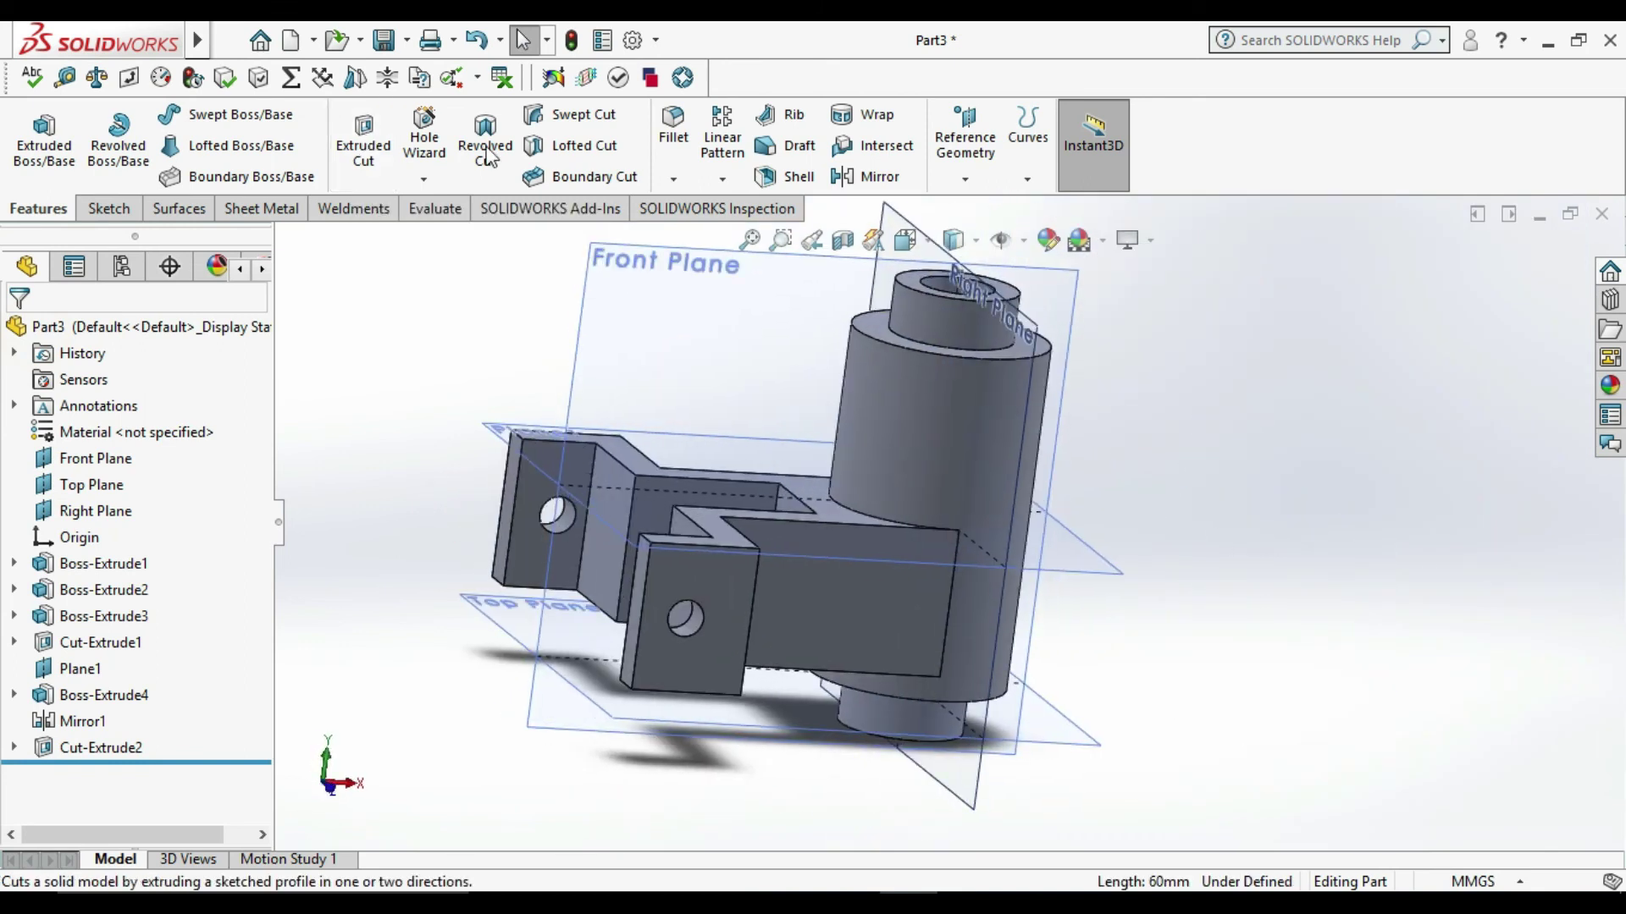
pyautogui.click(674, 127)
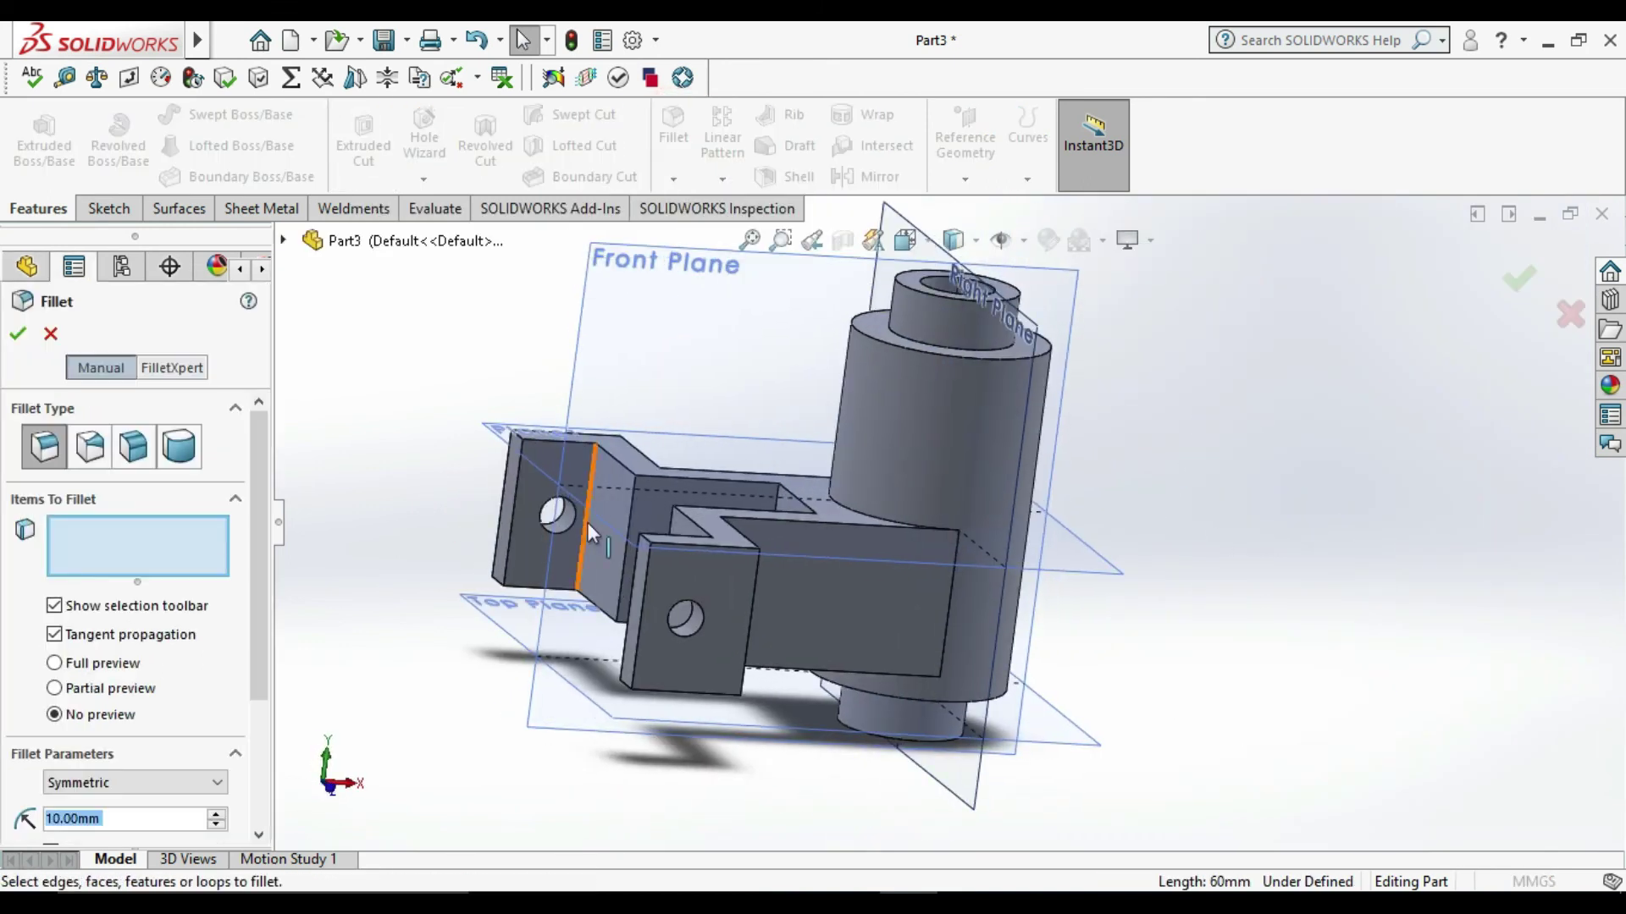
pyautogui.click(645, 565)
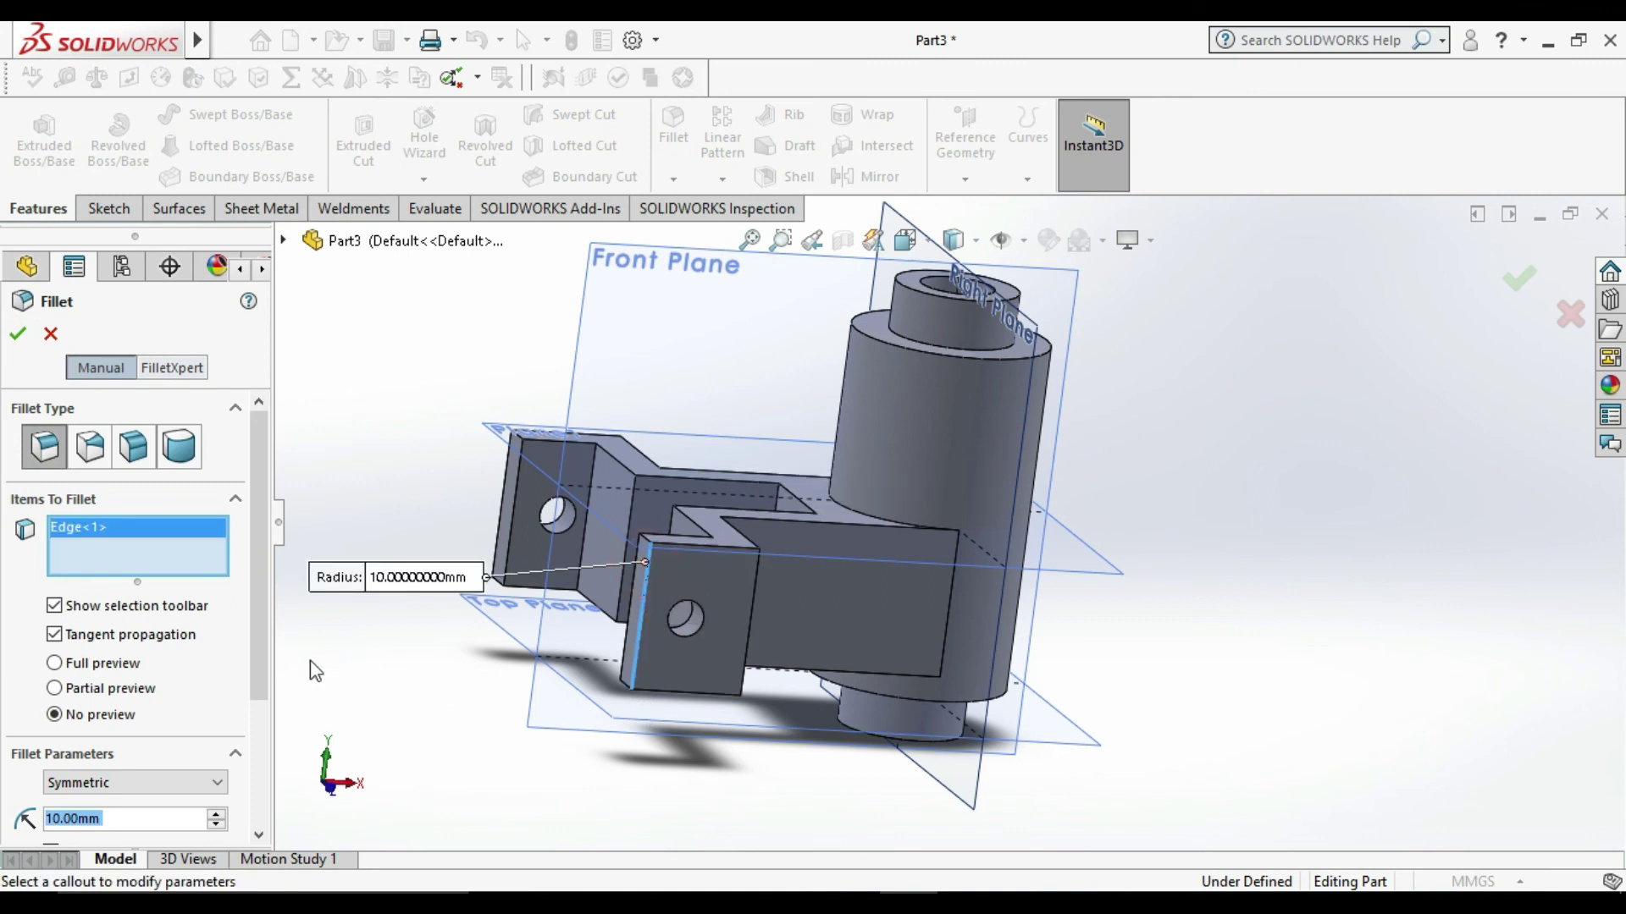
pyautogui.press('Escape')
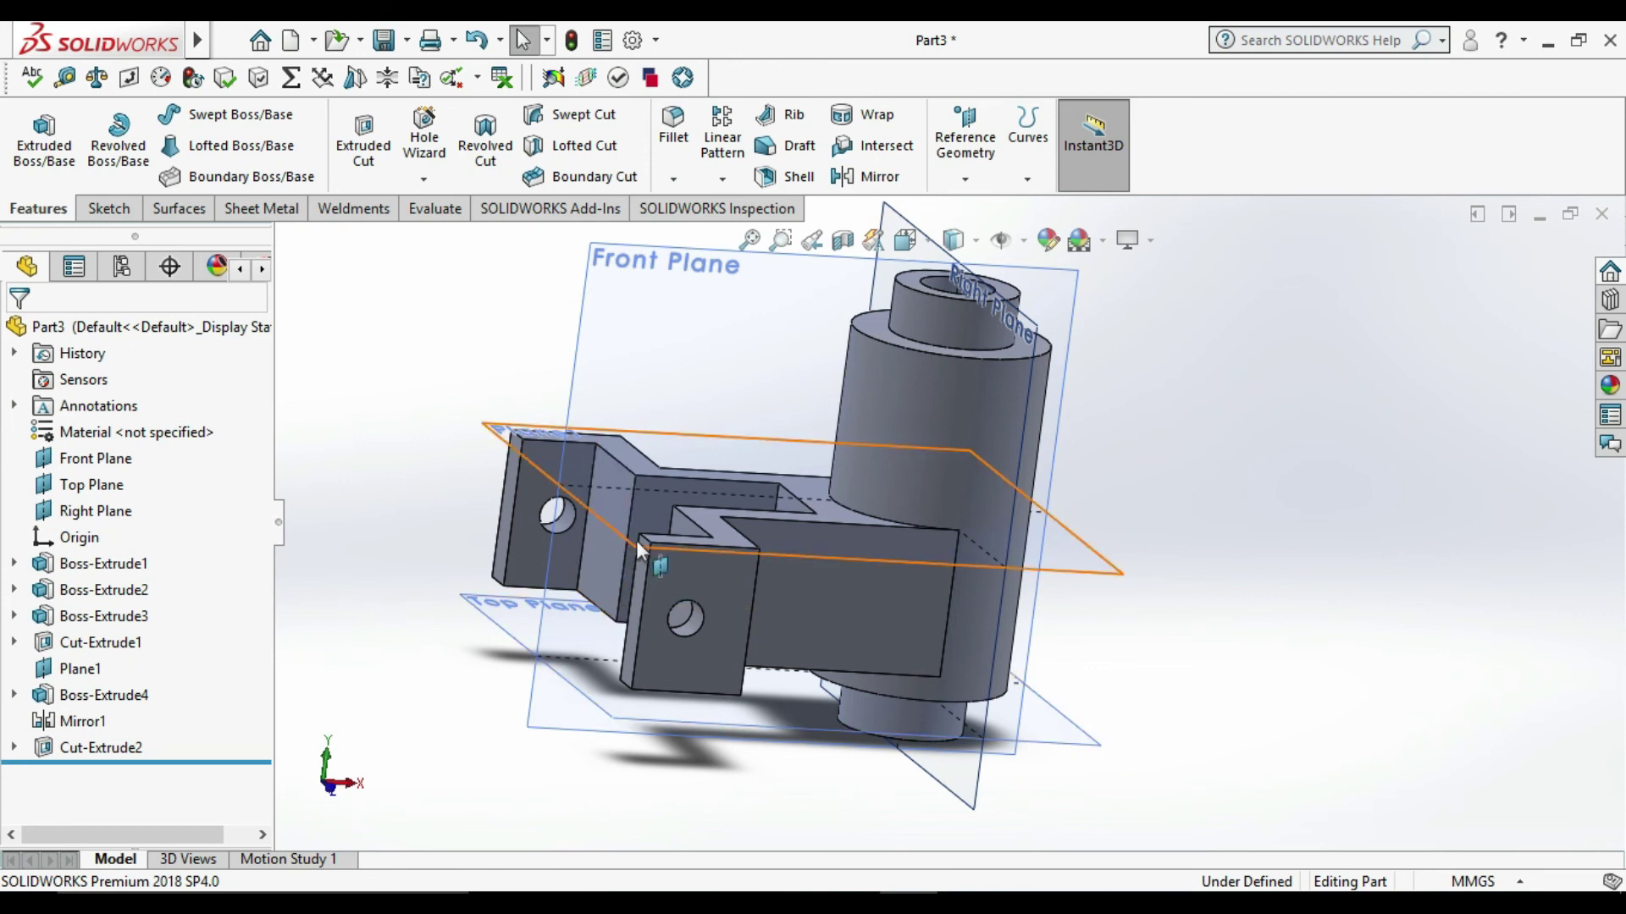
pyautogui.click(644, 537)
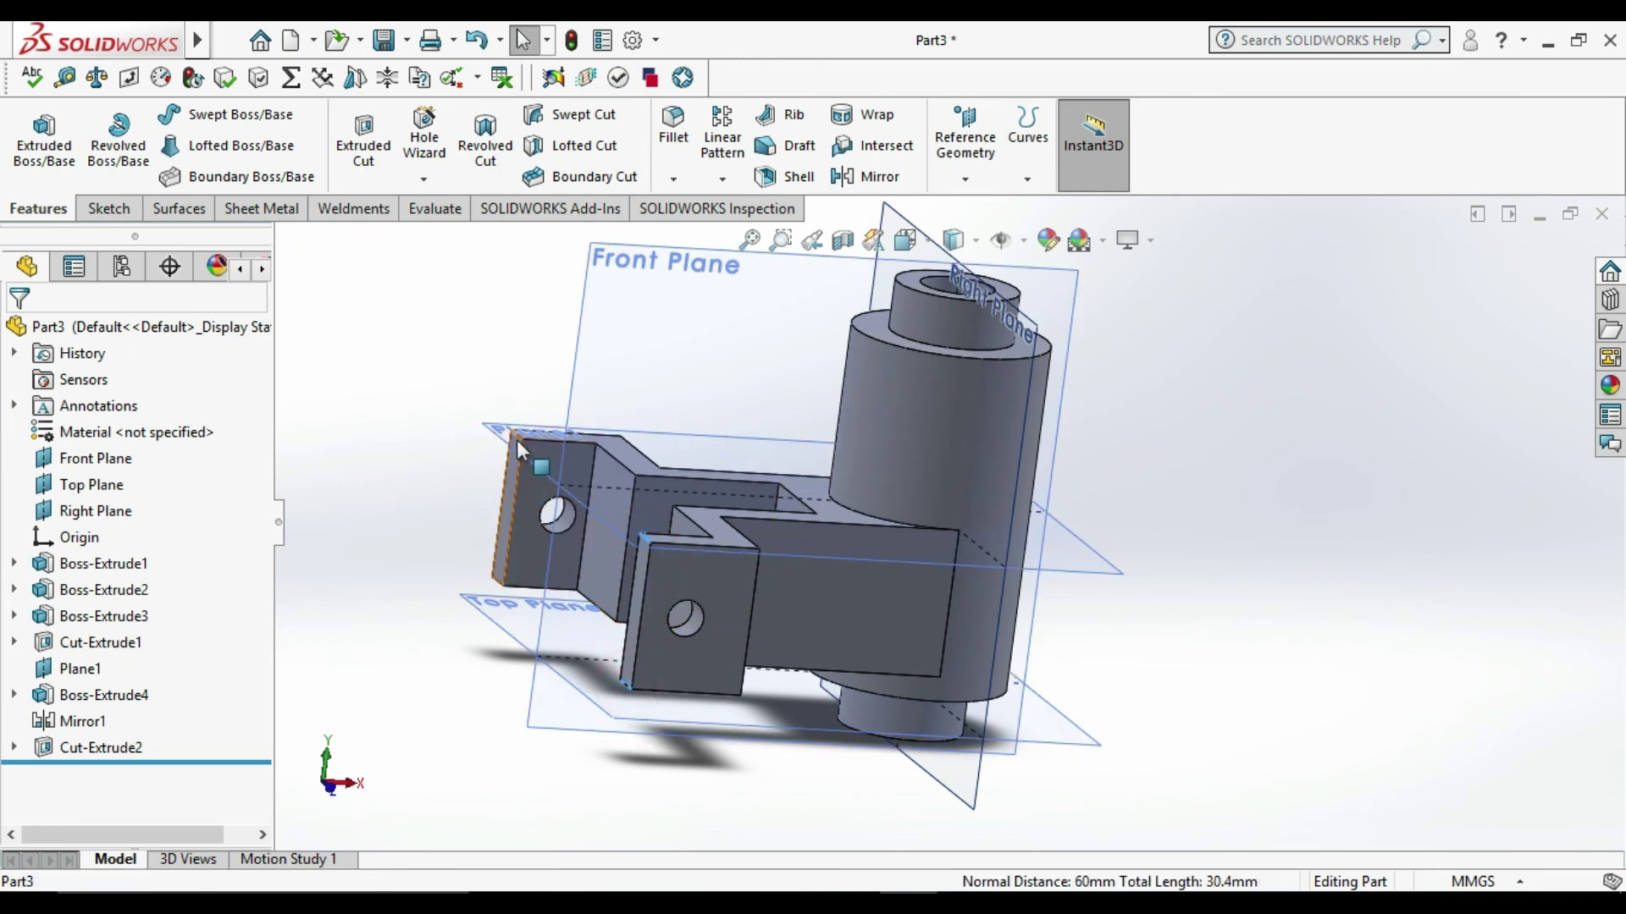
pyautogui.scroll(-5, 519, 441)
pyautogui.click(668, 439)
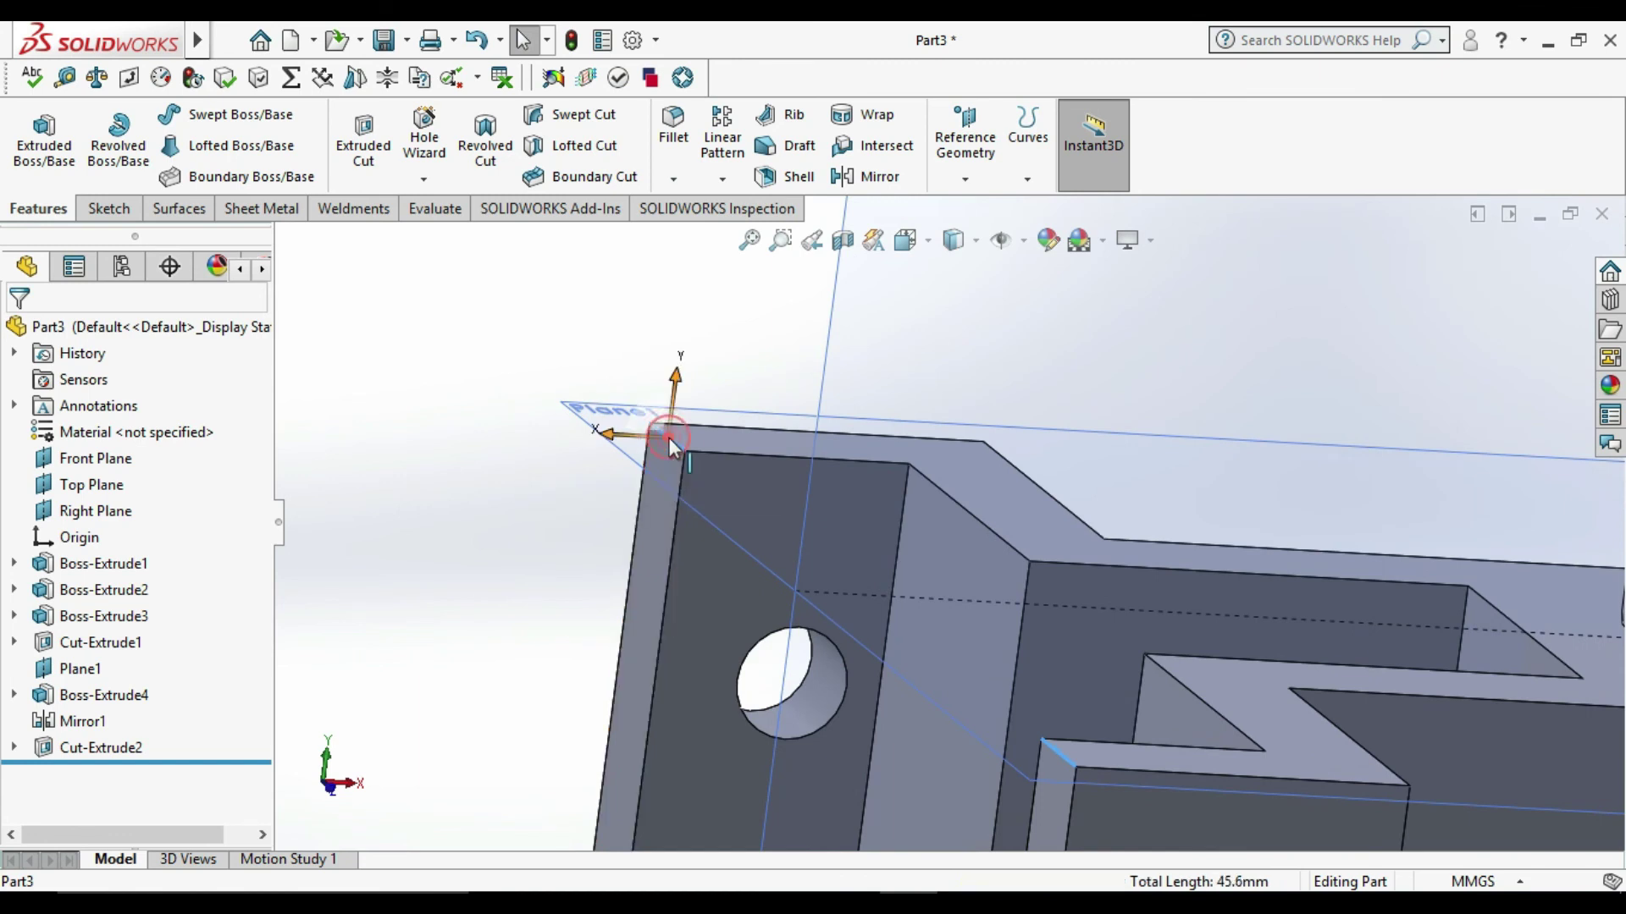
pyautogui.scroll(3, 675, 574)
pyautogui.scroll(-2, 819, 712)
pyautogui.scroll(-2, 820, 714)
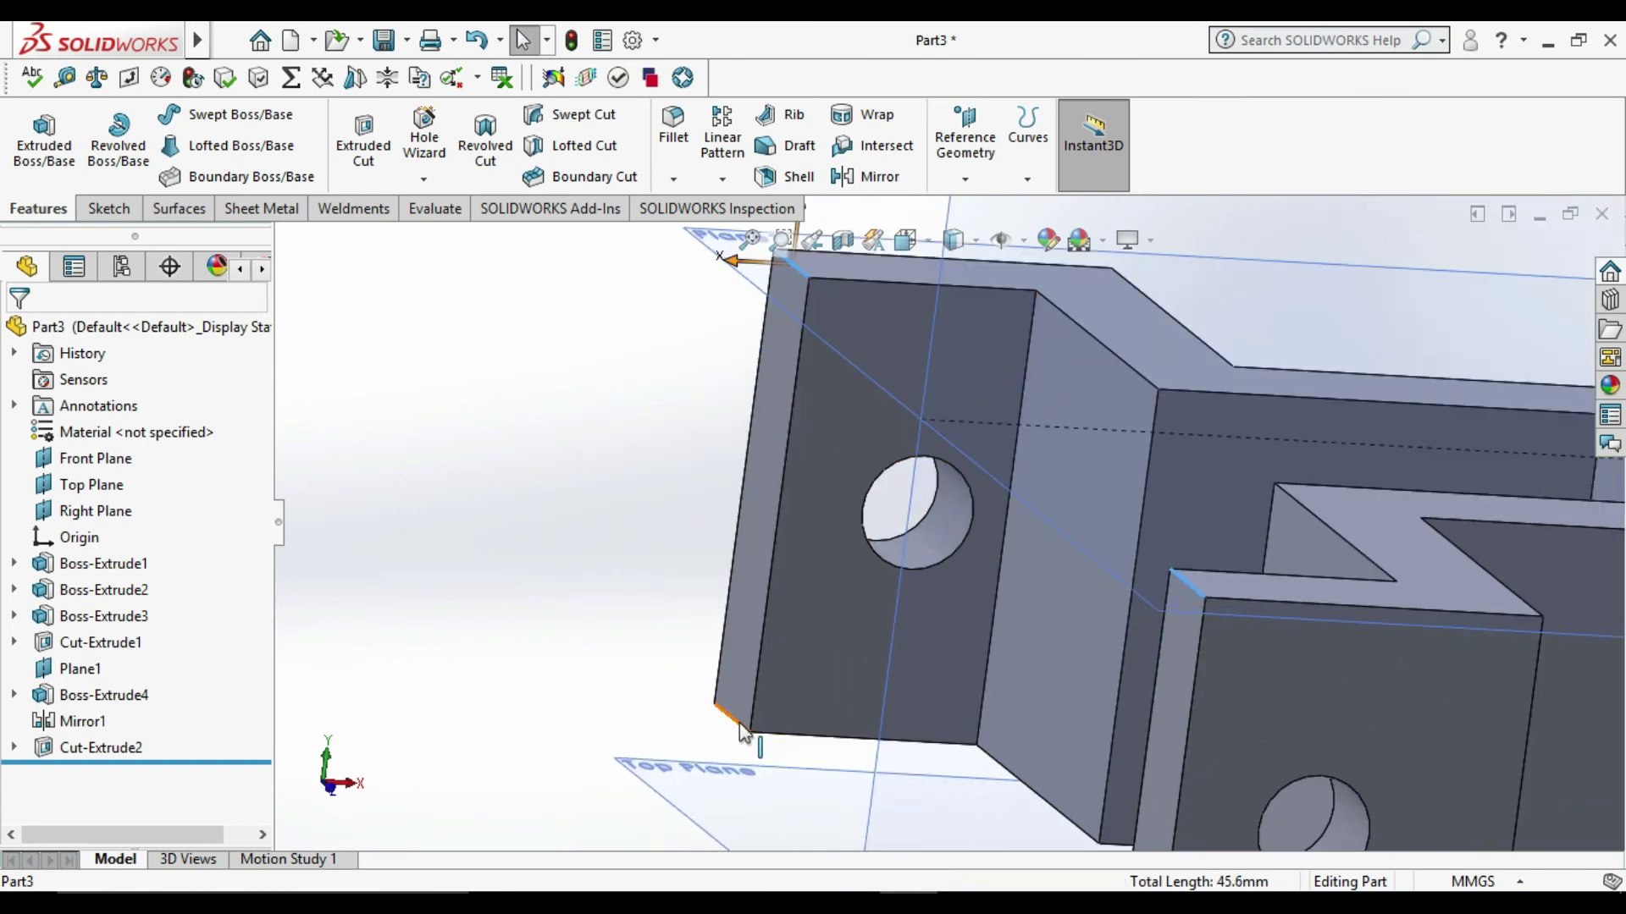
pyautogui.click(739, 722)
# Step: Fillet the selected end-plate edges with a 5 mm radius
pyautogui.click(673, 136)
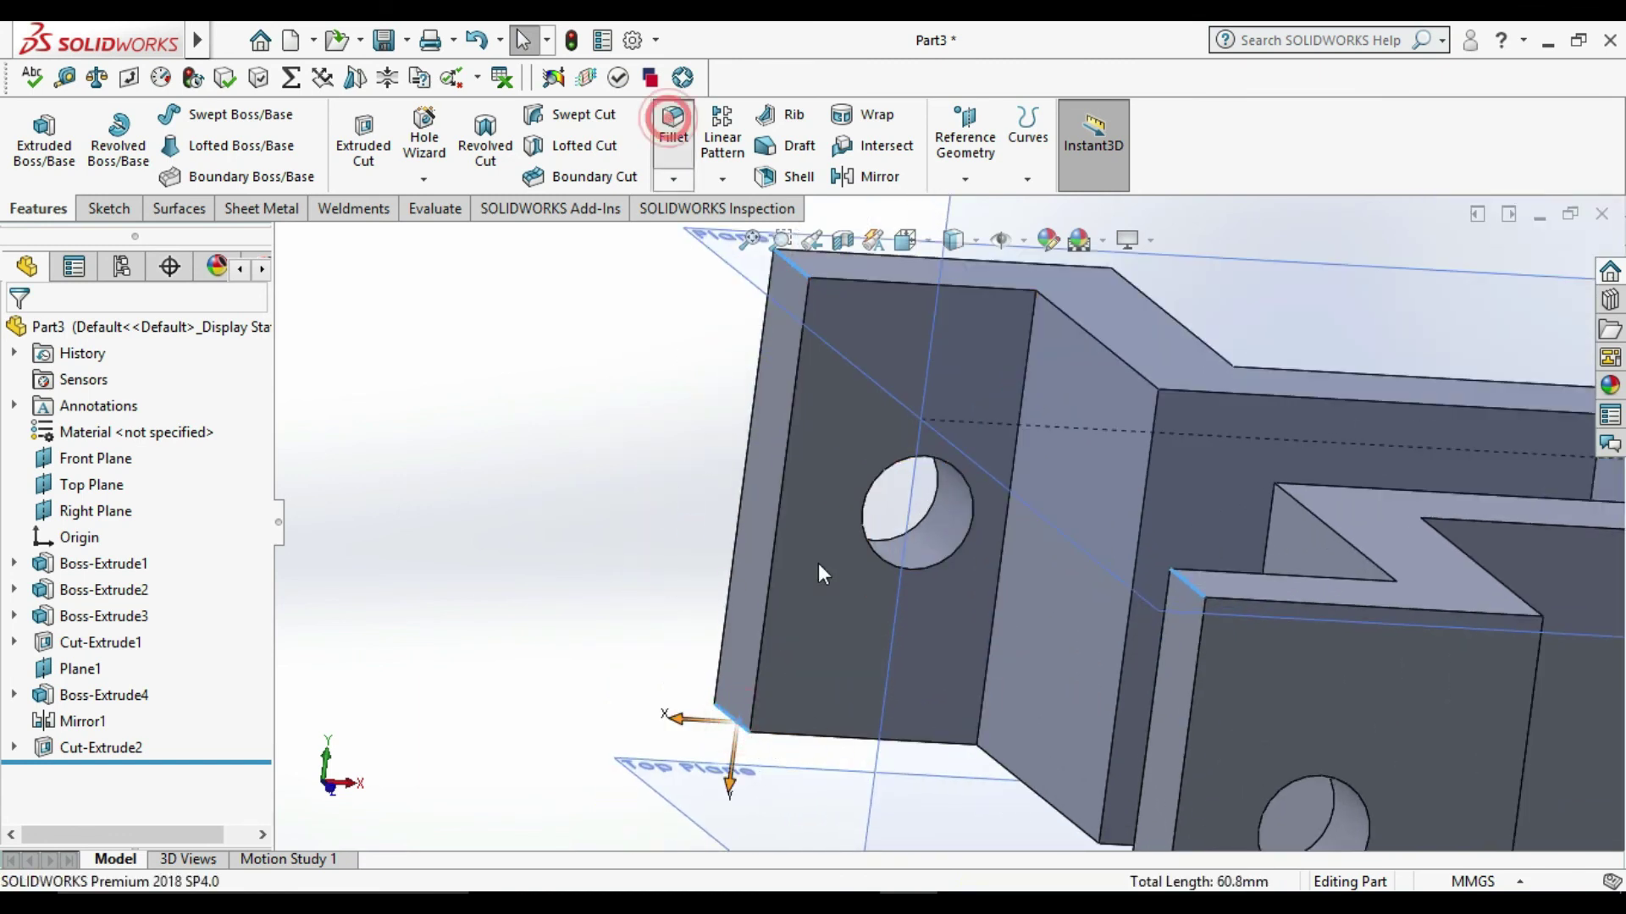
pyautogui.scroll(2, 782, 596)
pyautogui.scroll(2, 949, 656)
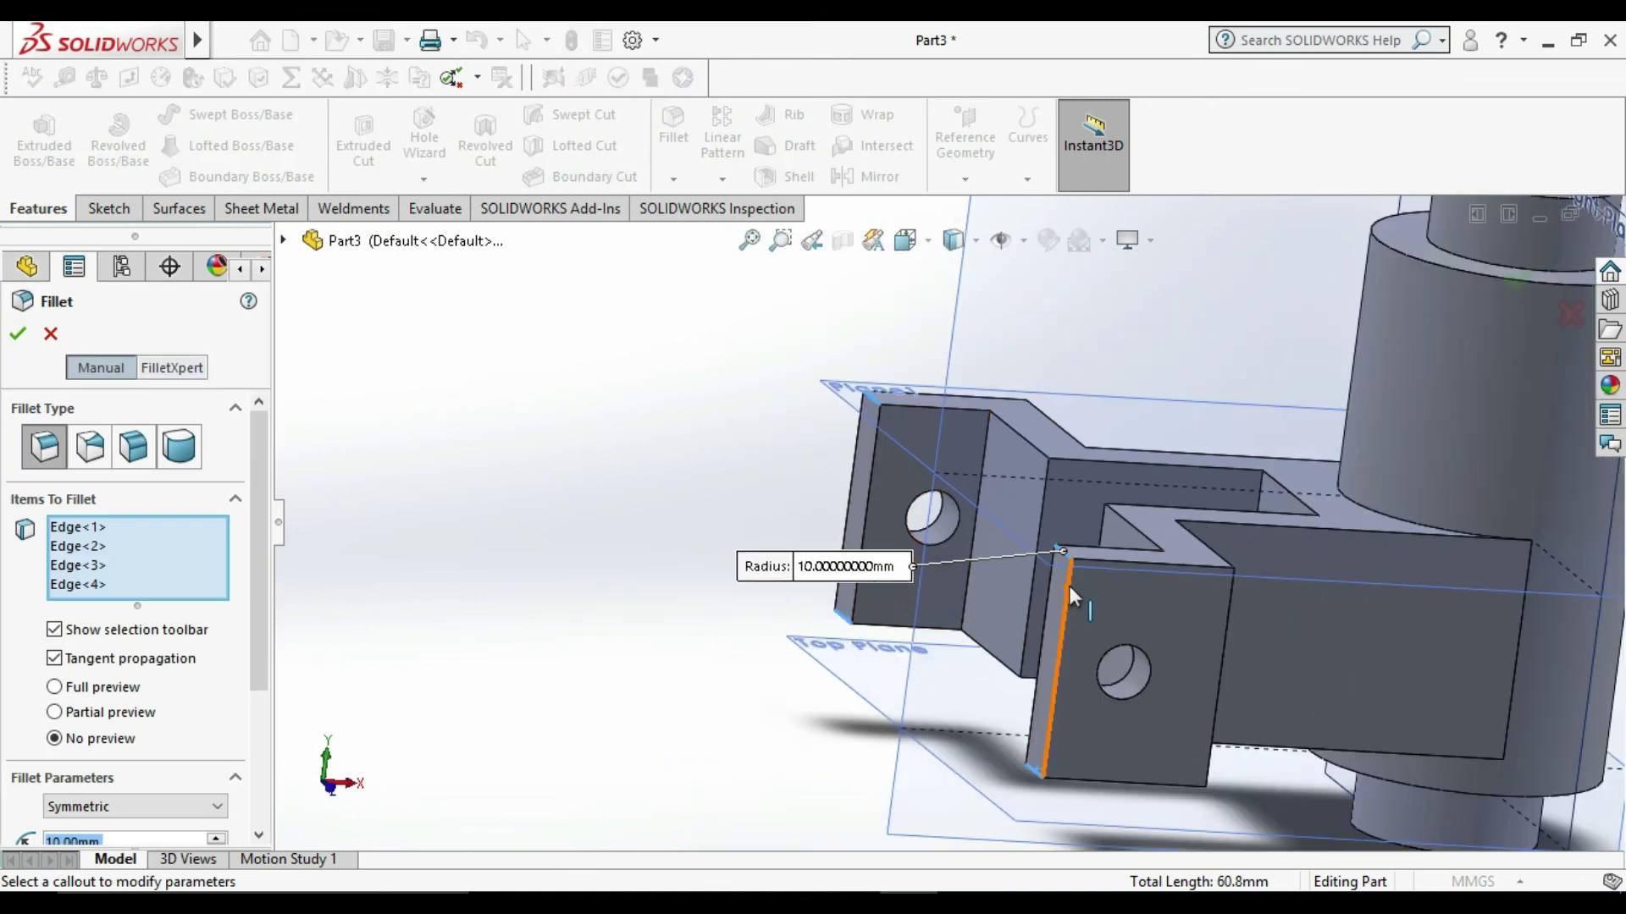
pyautogui.scroll(-3, 1092, 606)
pyautogui.scroll(-1, 251, 618)
pyautogui.scroll(-3, 254, 632)
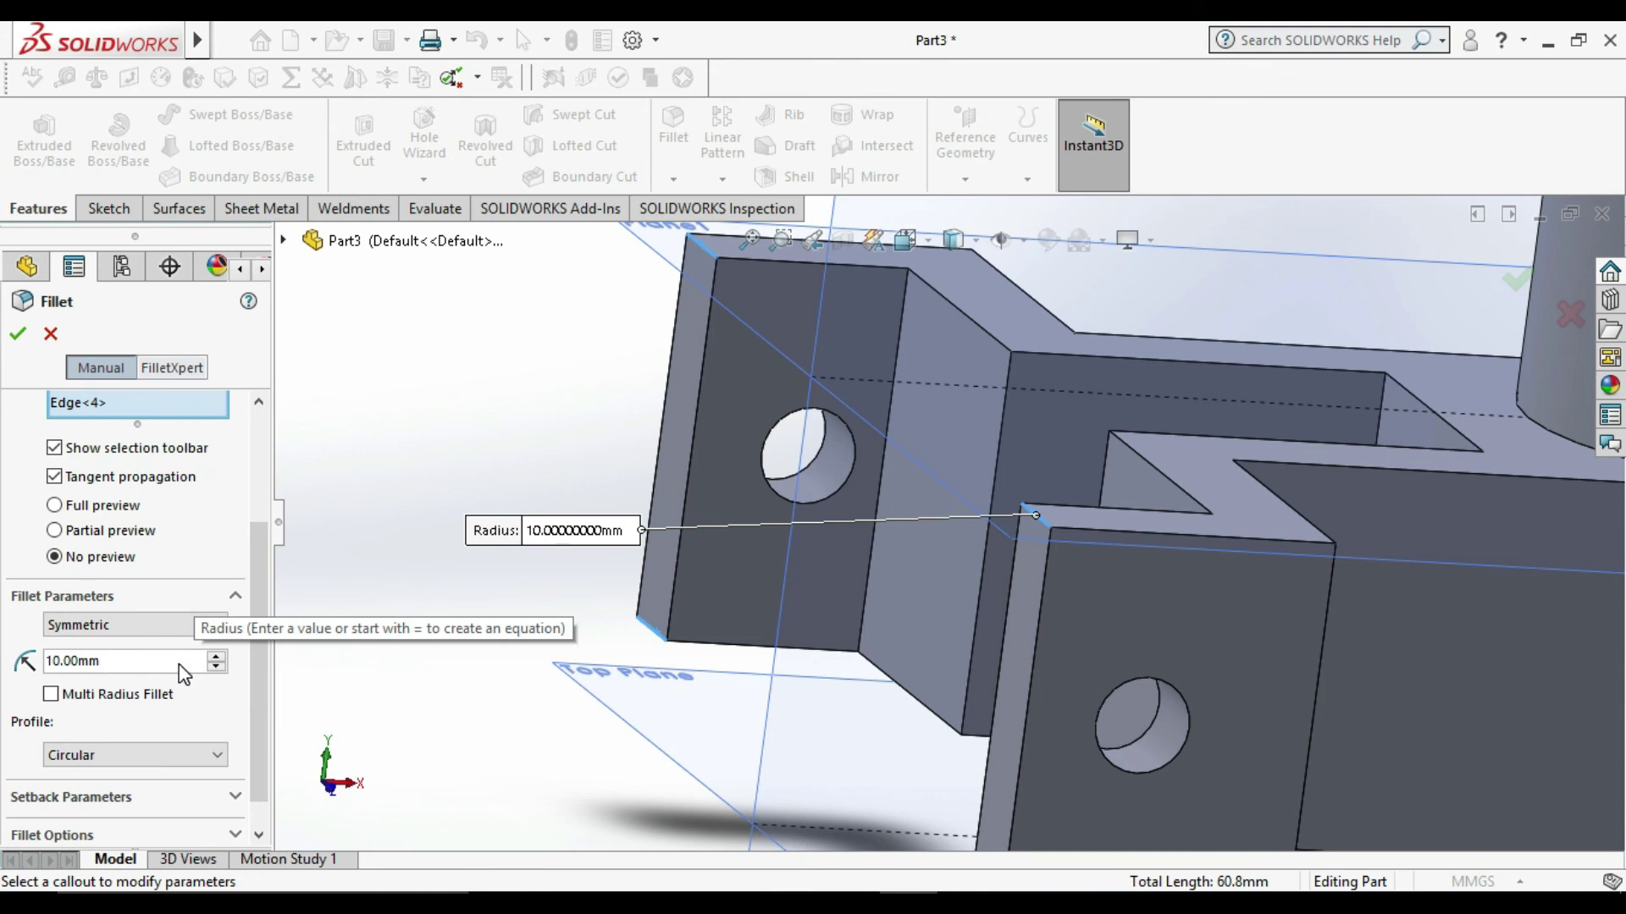
pyautogui.click(132, 661)
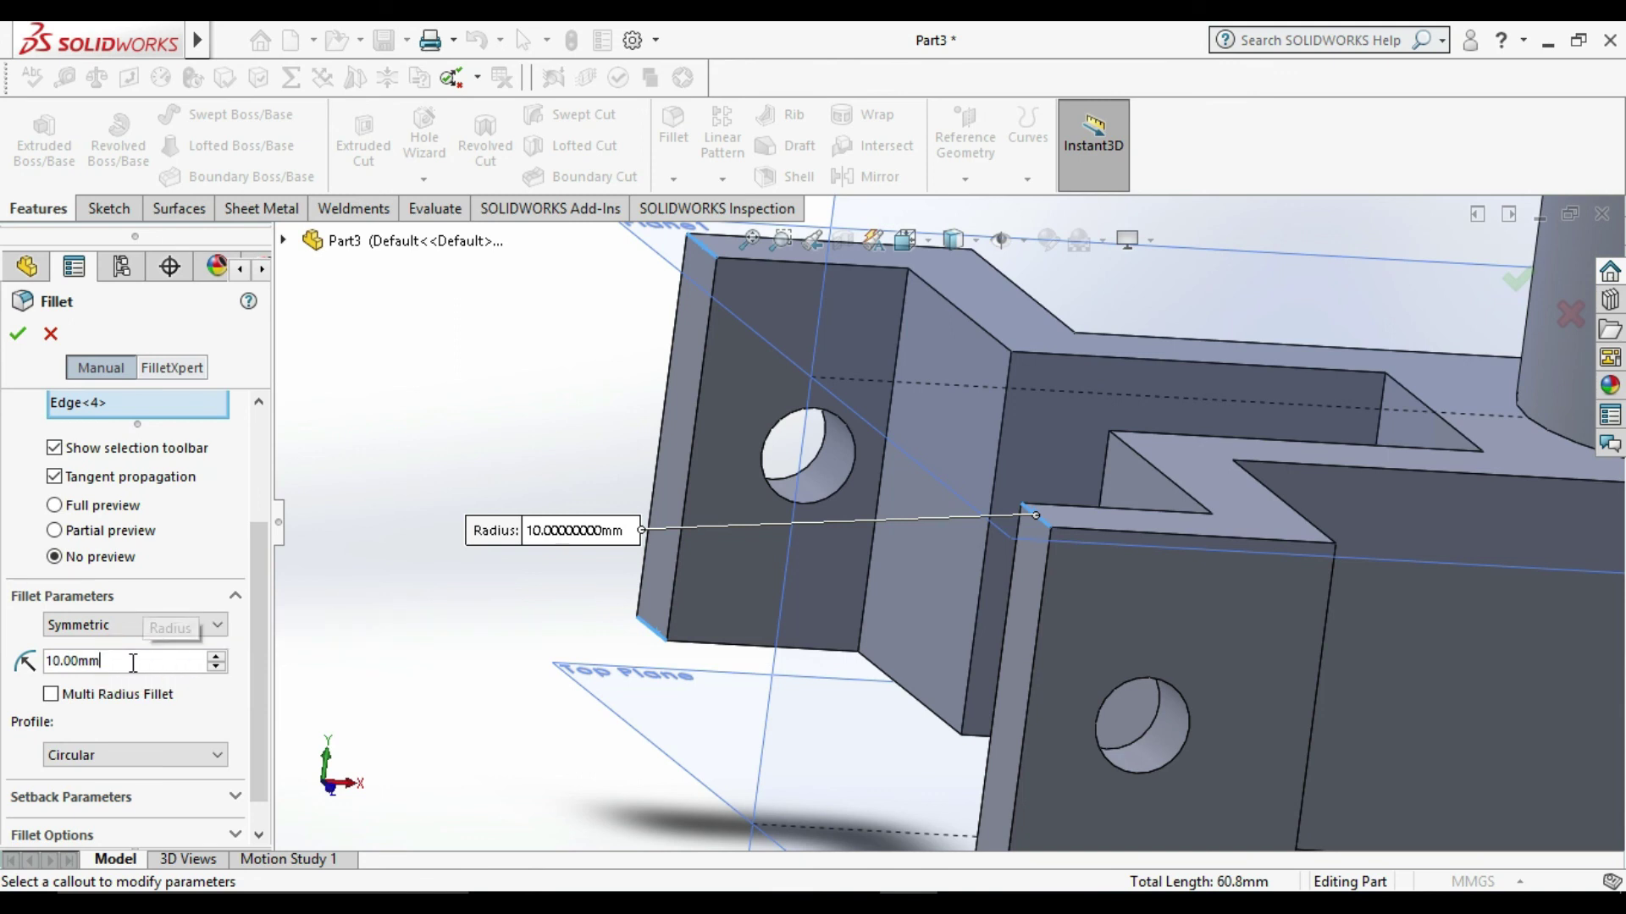
pyautogui.write('5')
pyautogui.press('Return')
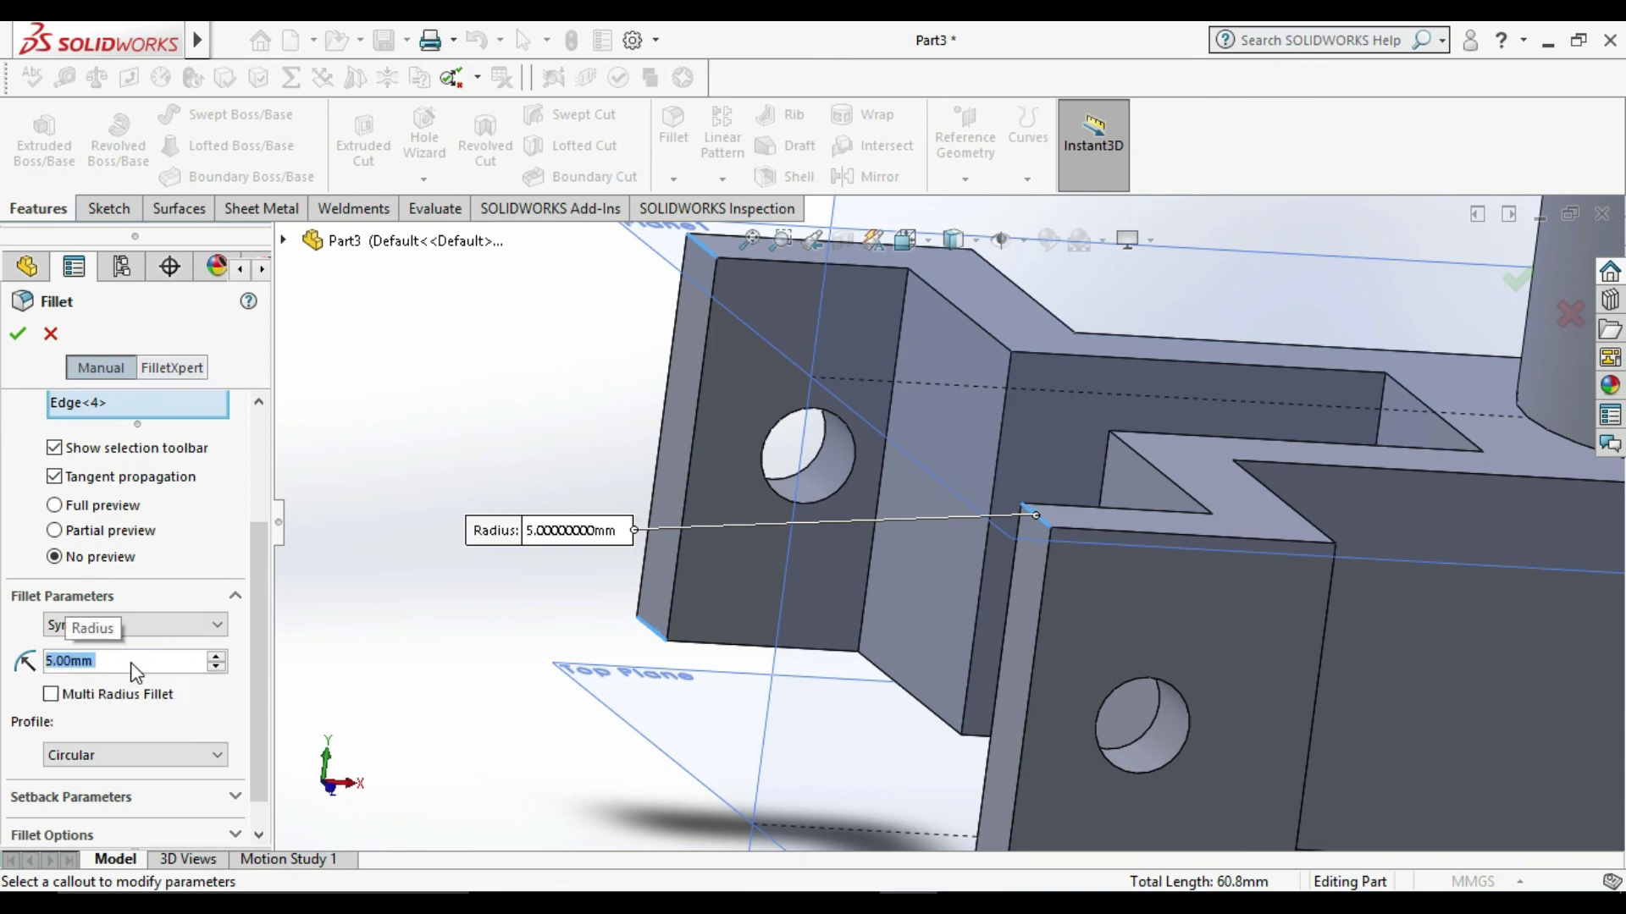
pyautogui.click(17, 335)
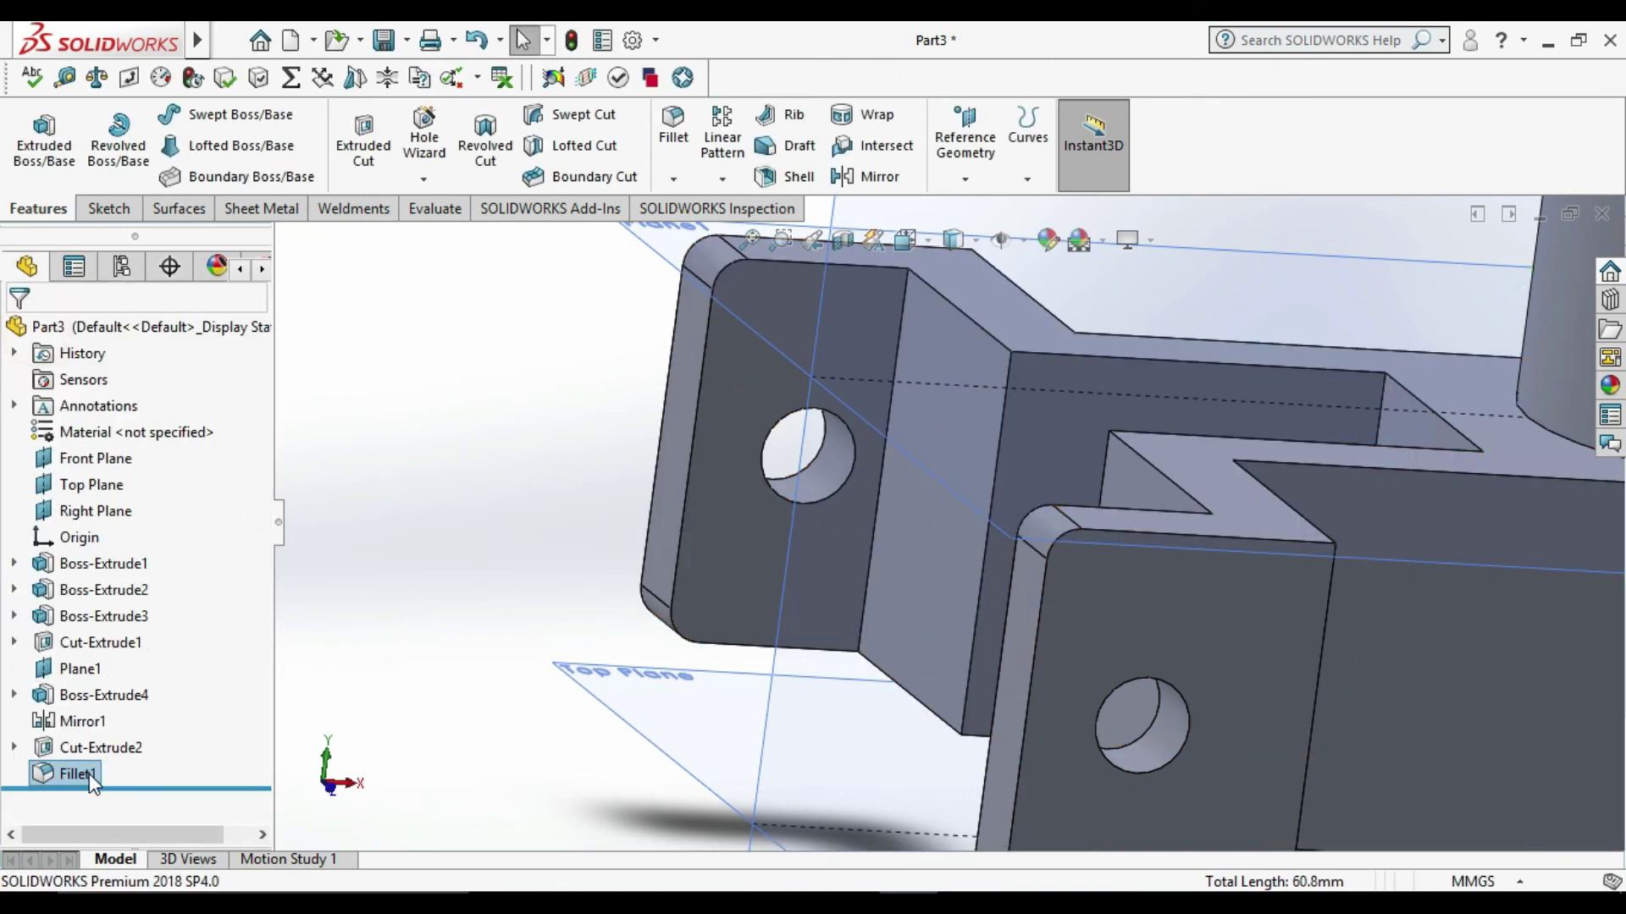
# Step: Edit Fillet1's radius to 35 mm, then change it to 12 mm
pyautogui.rightClick(74, 773)
pyautogui.click(111, 366)
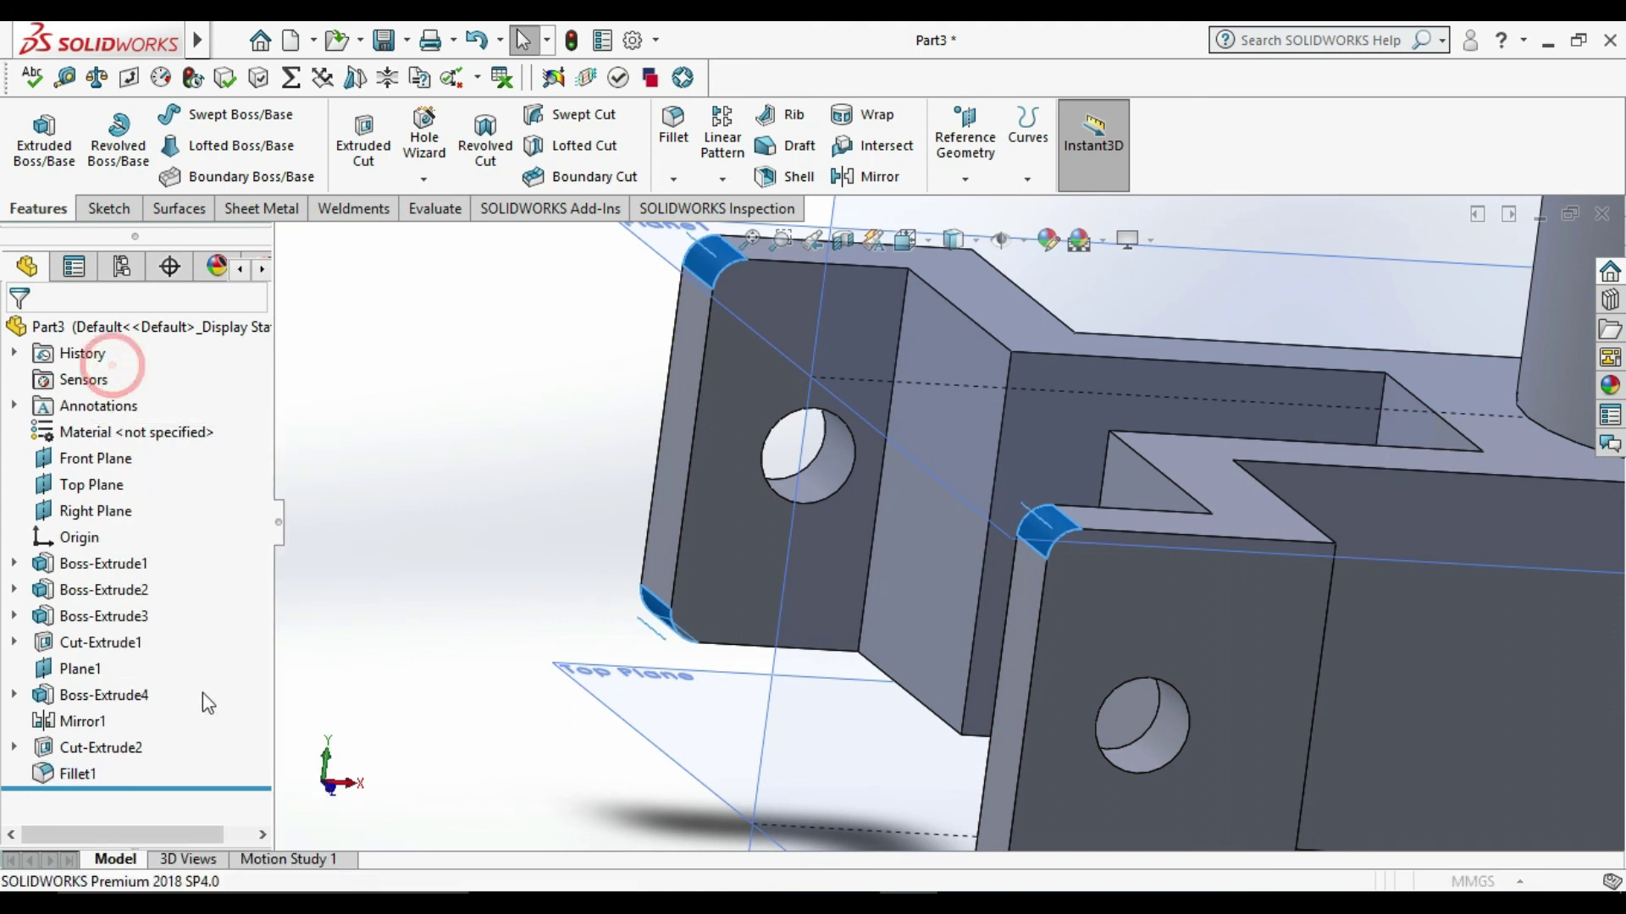
pyautogui.click(216, 807)
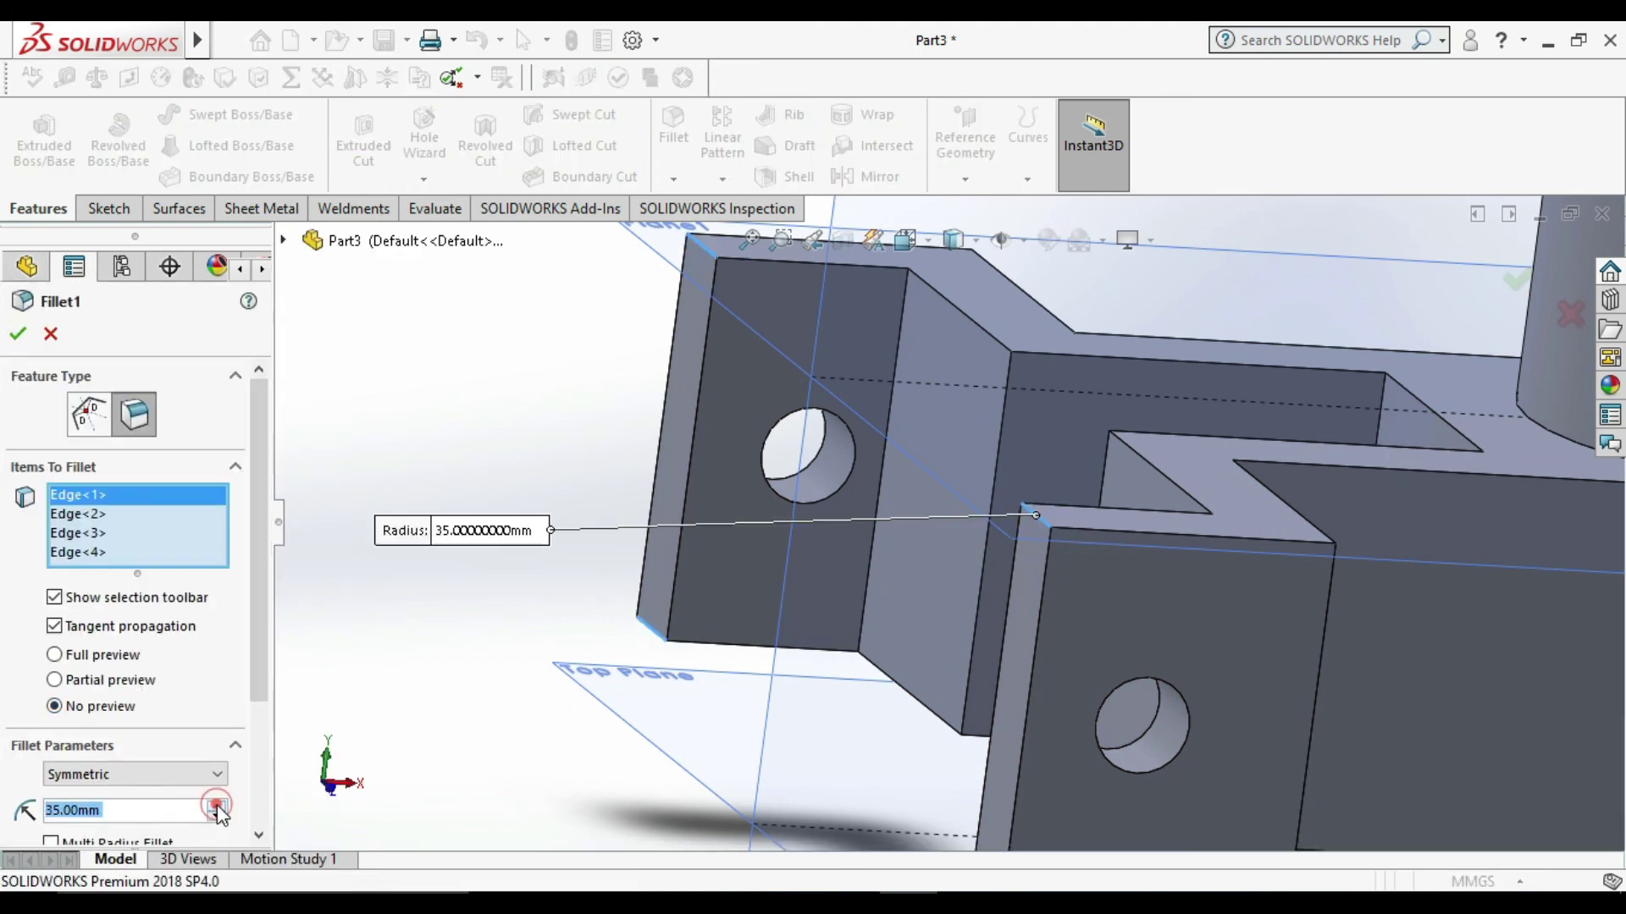
pyautogui.click(17, 333)
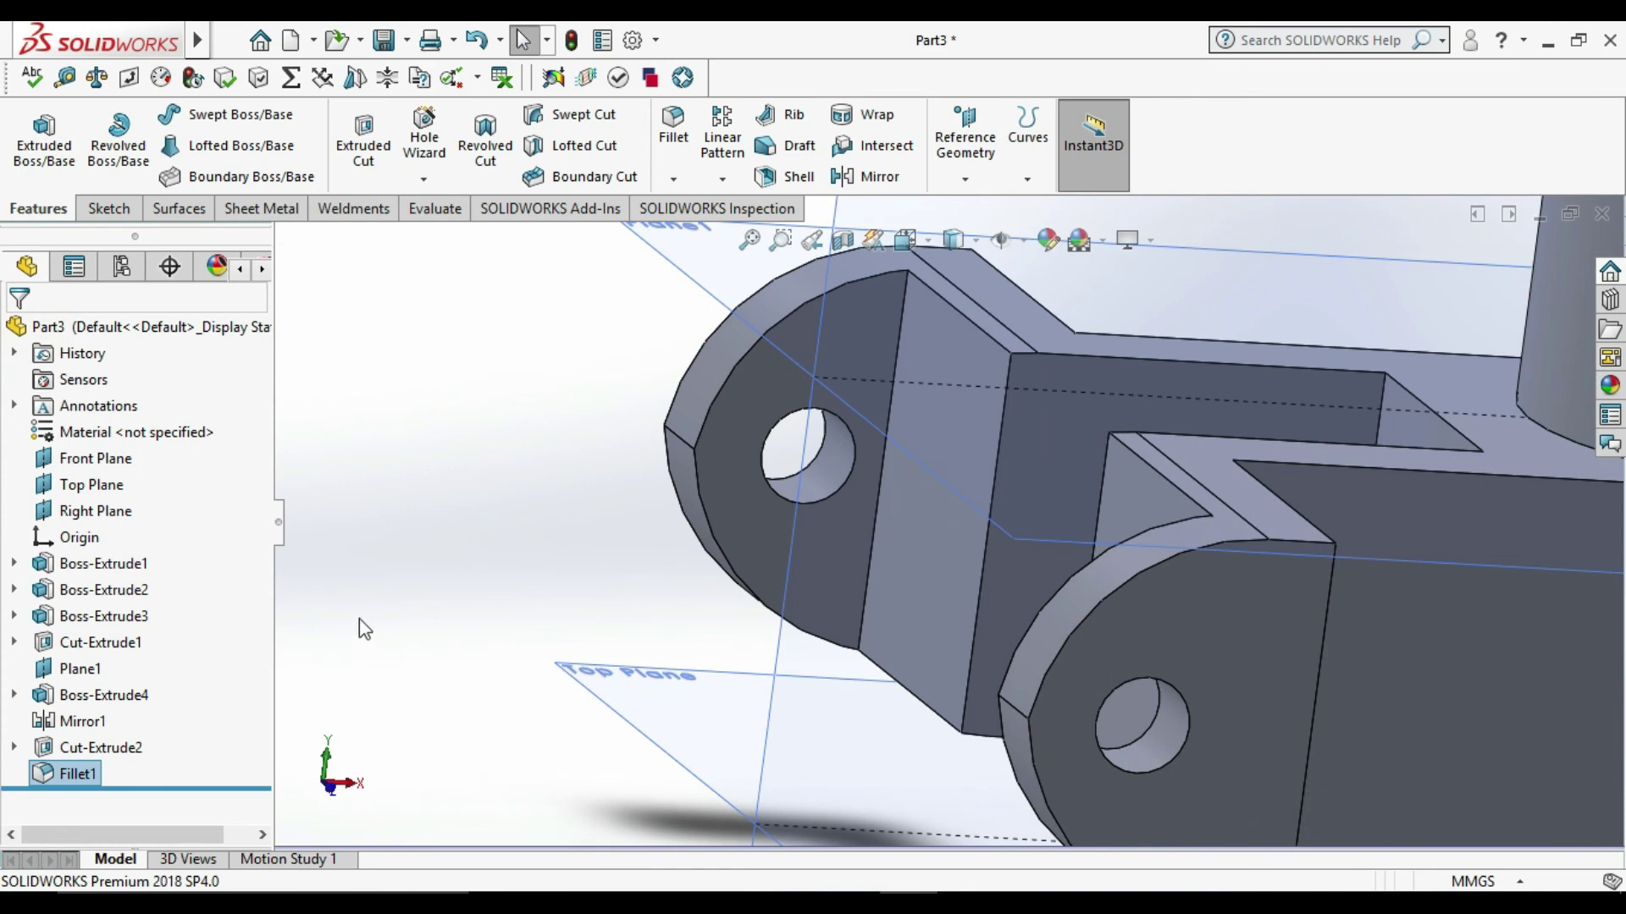
pyautogui.rightClick(75, 770)
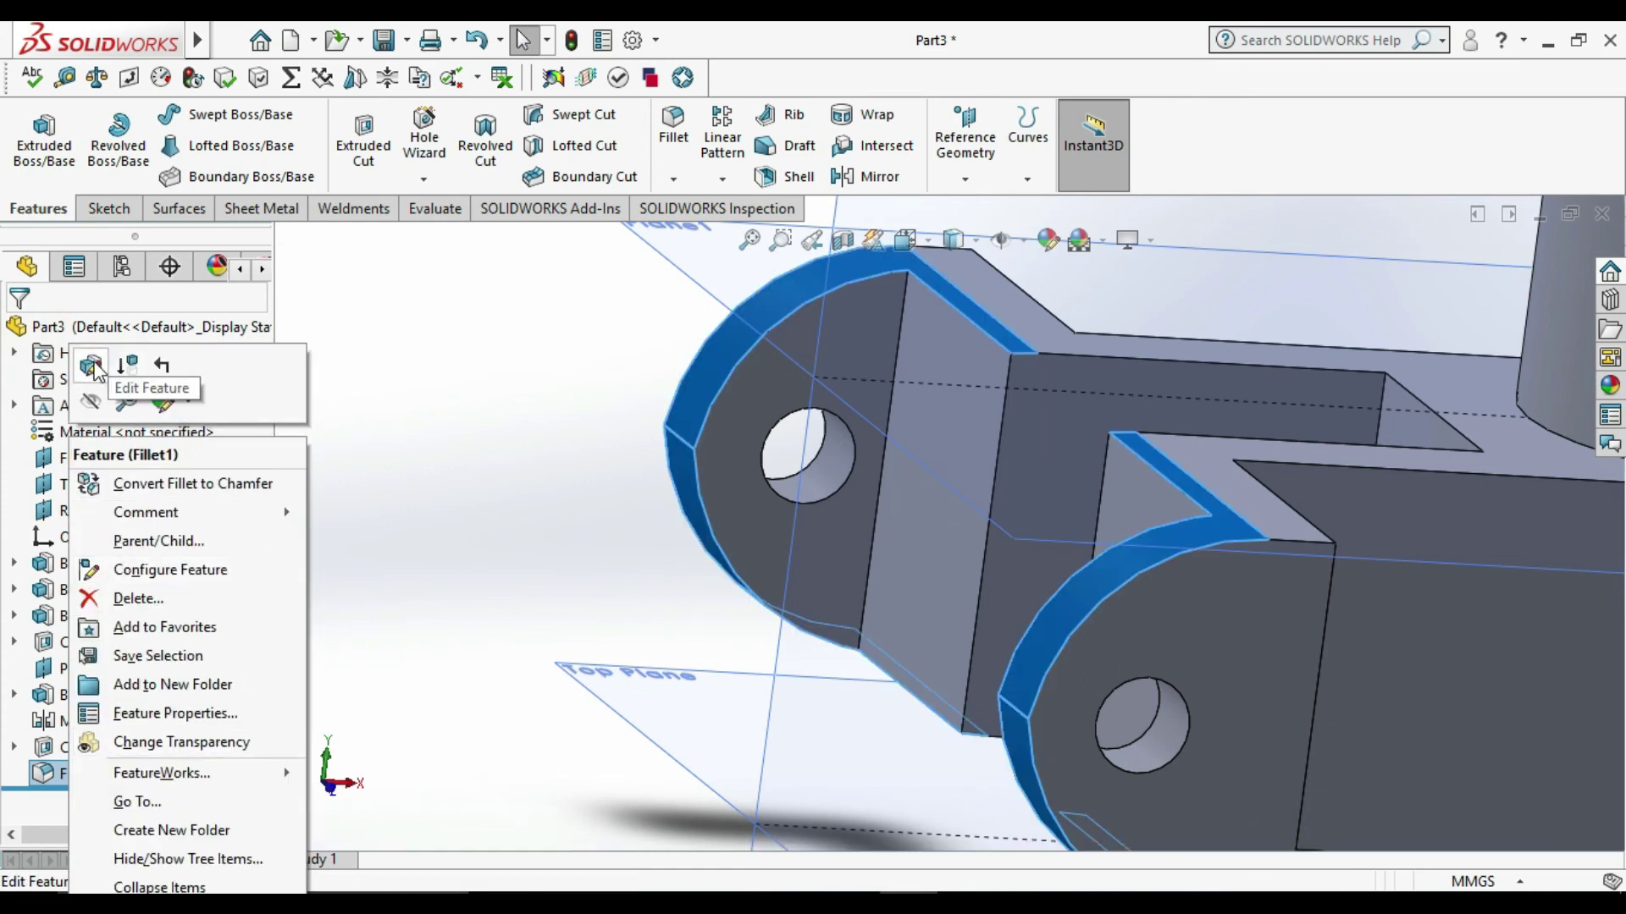
pyautogui.click(92, 366)
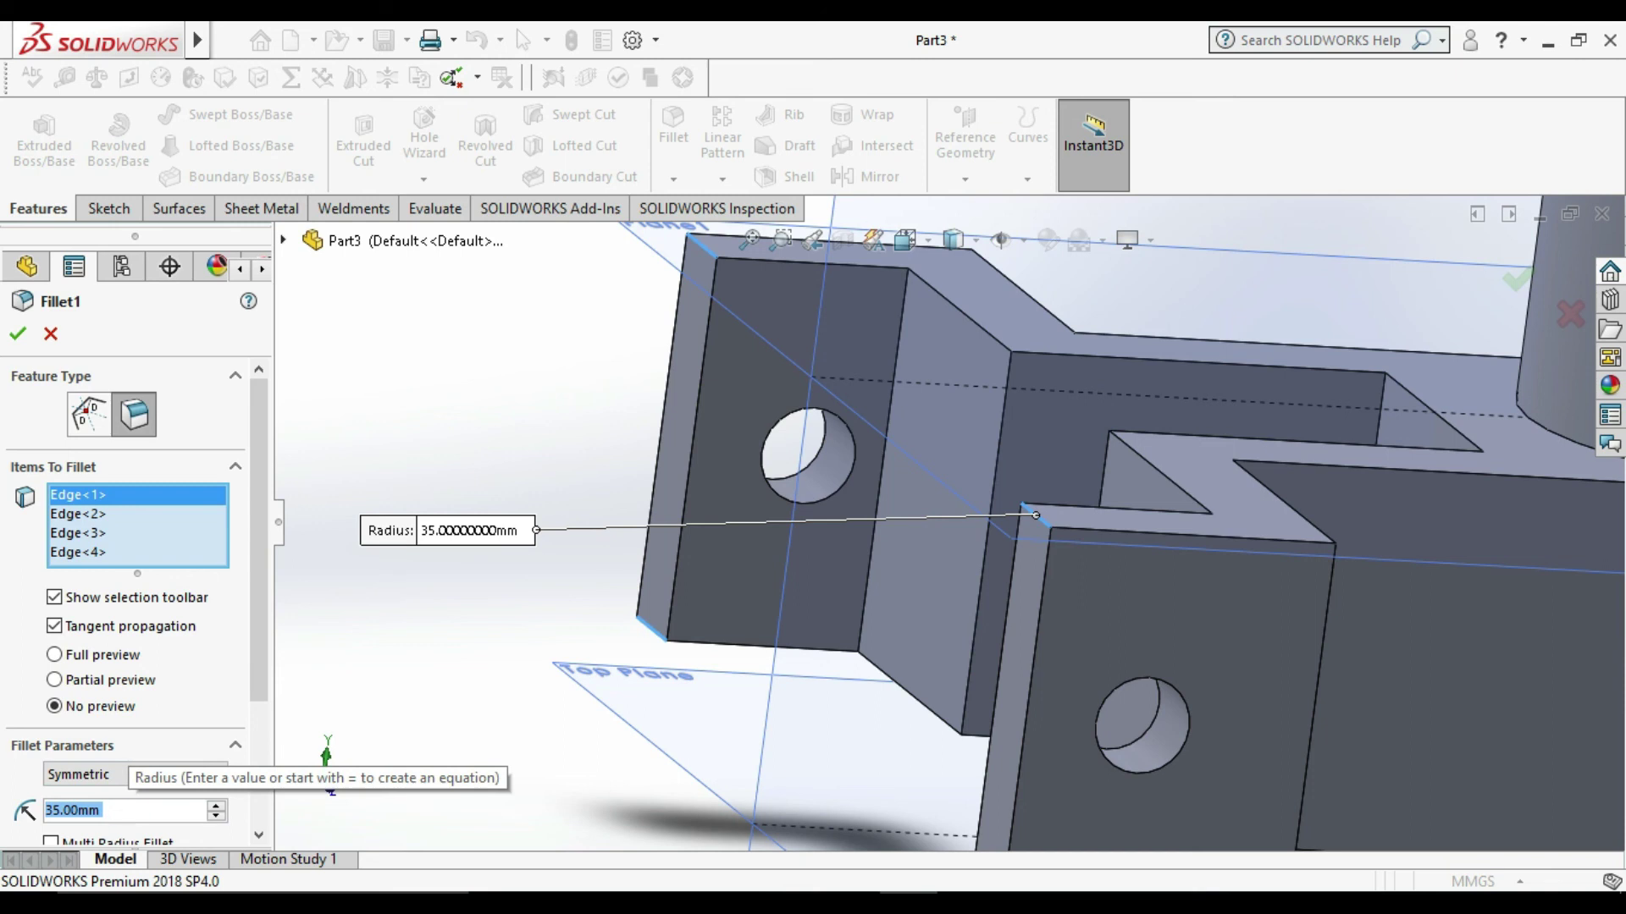
pyautogui.write('12')
pyautogui.press('Return')
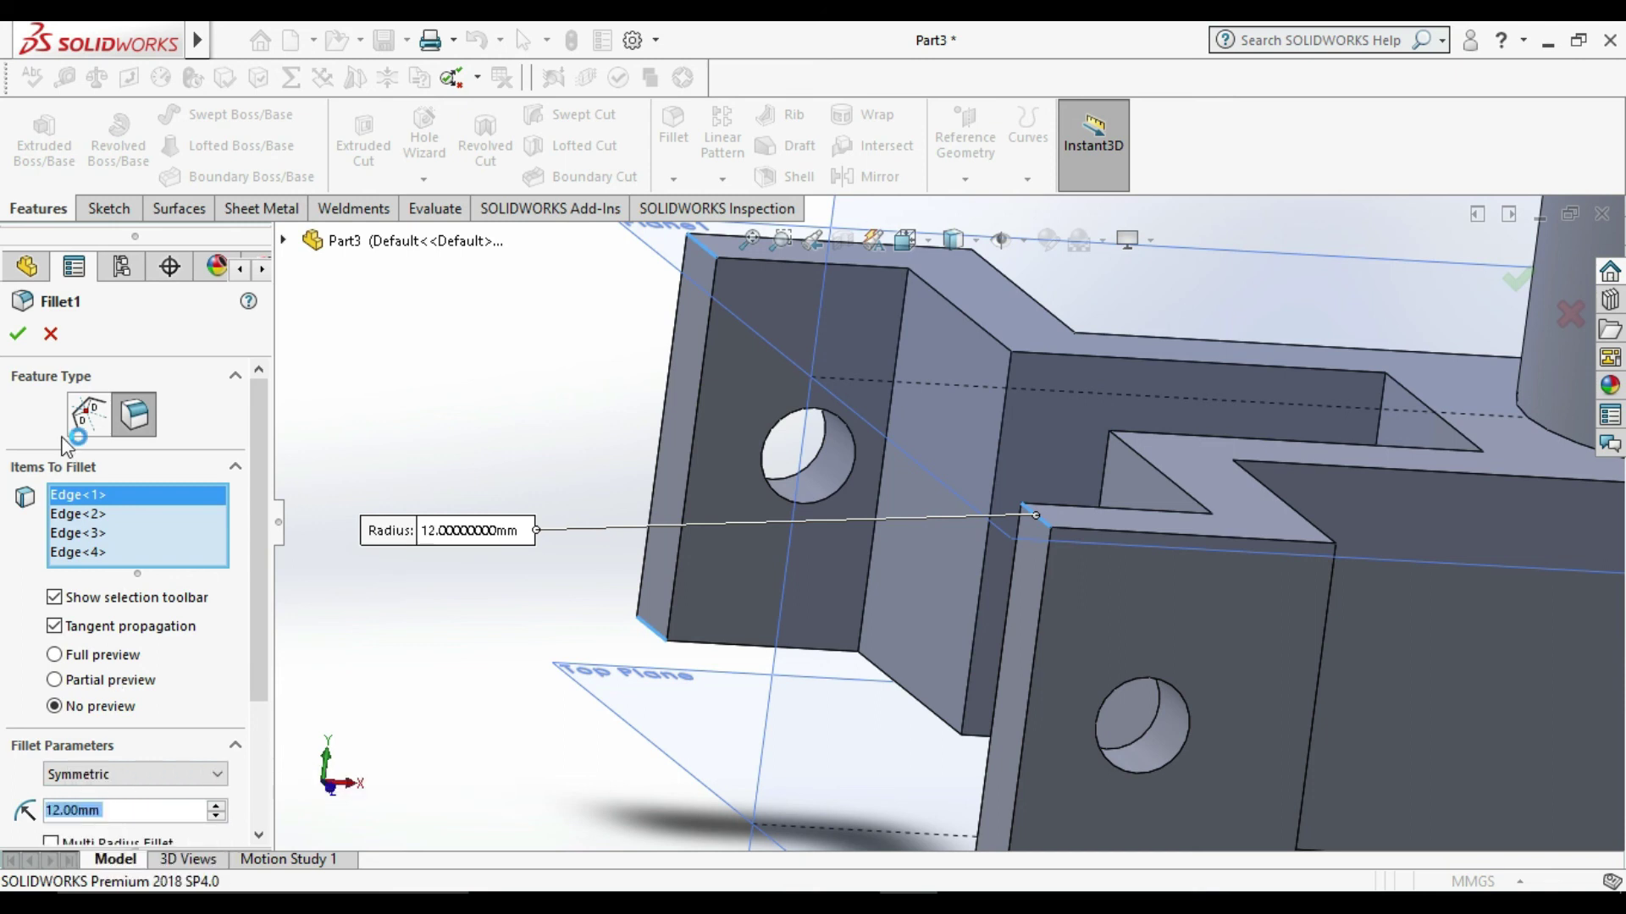
pyautogui.click(18, 335)
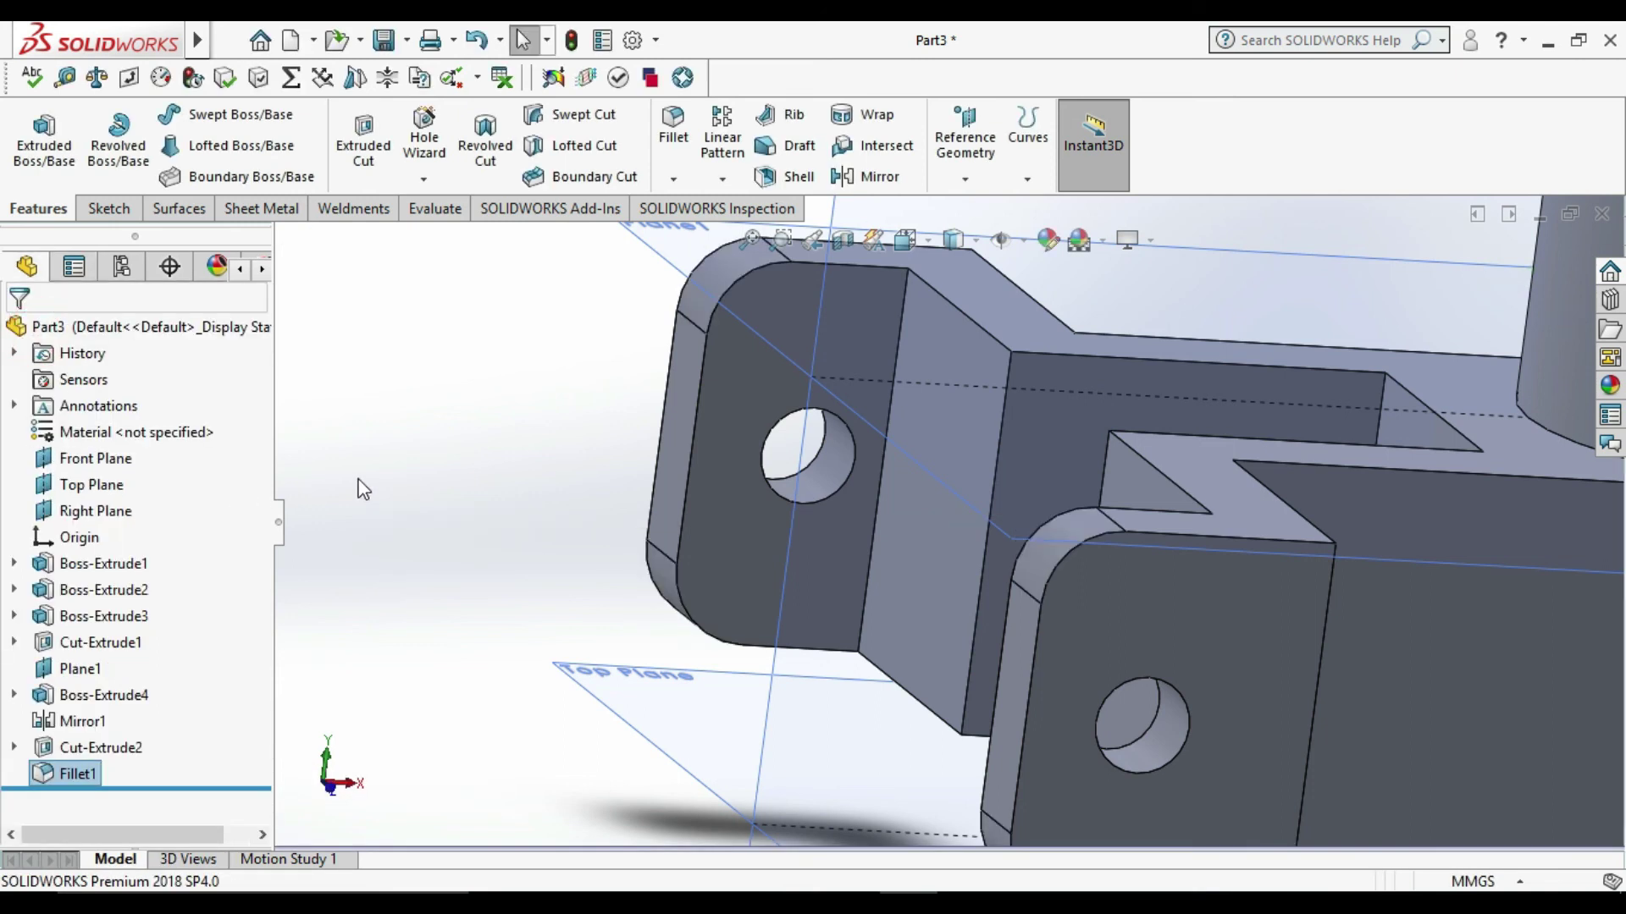
# Step: Set Fillet1's radius to 20 mm and fit the part in view
pyautogui.rightClick(74, 772)
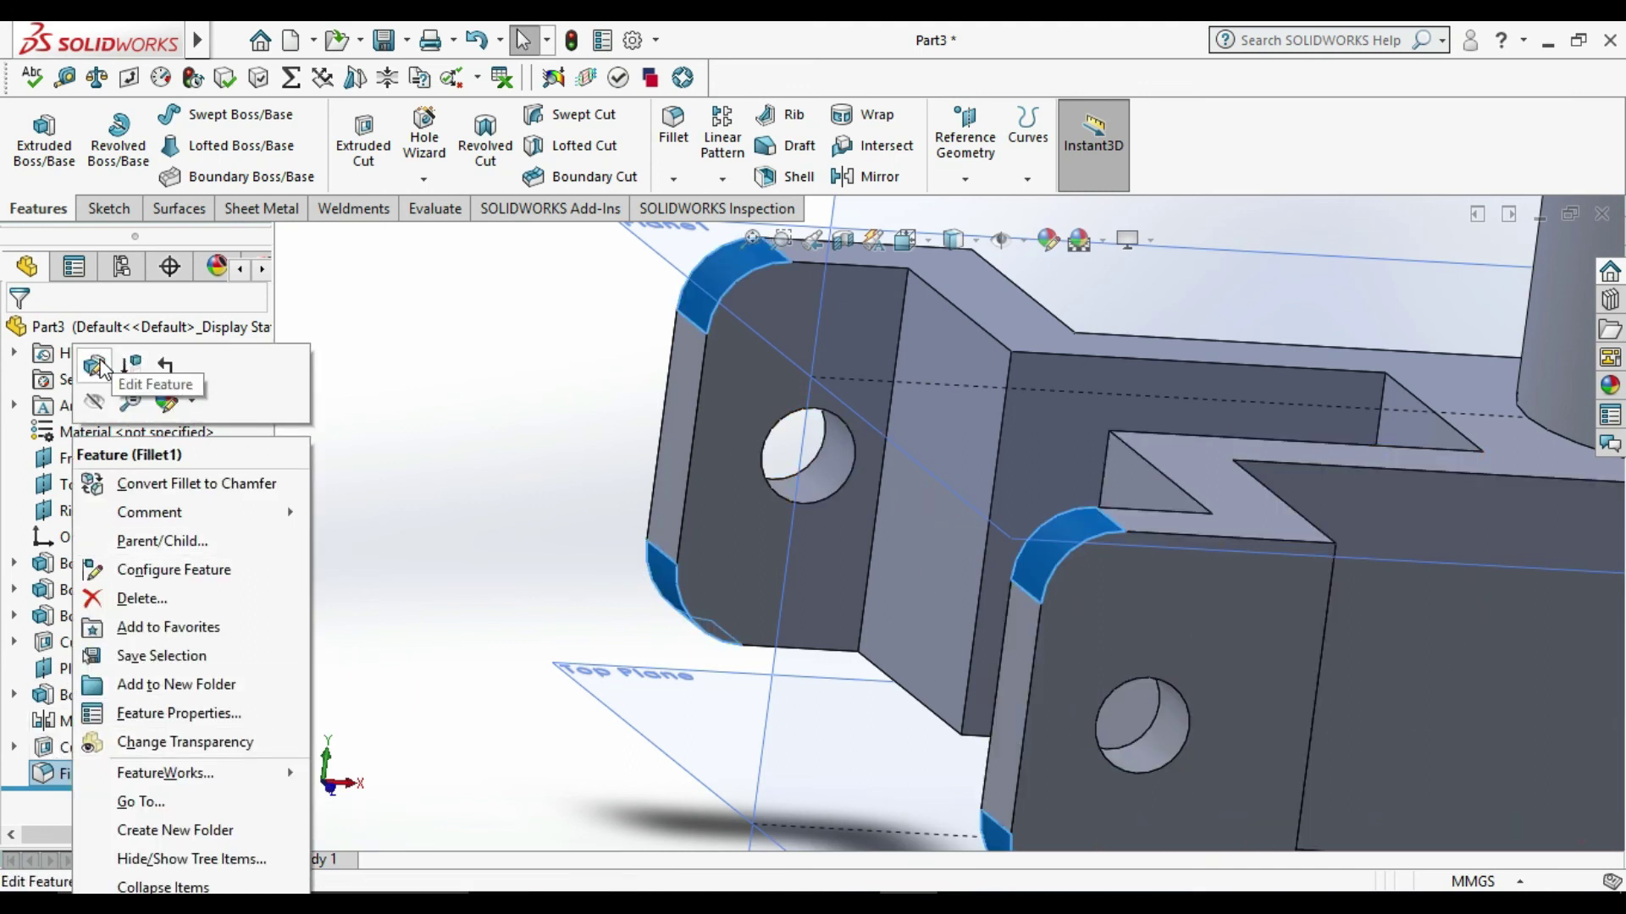
pyautogui.click(99, 367)
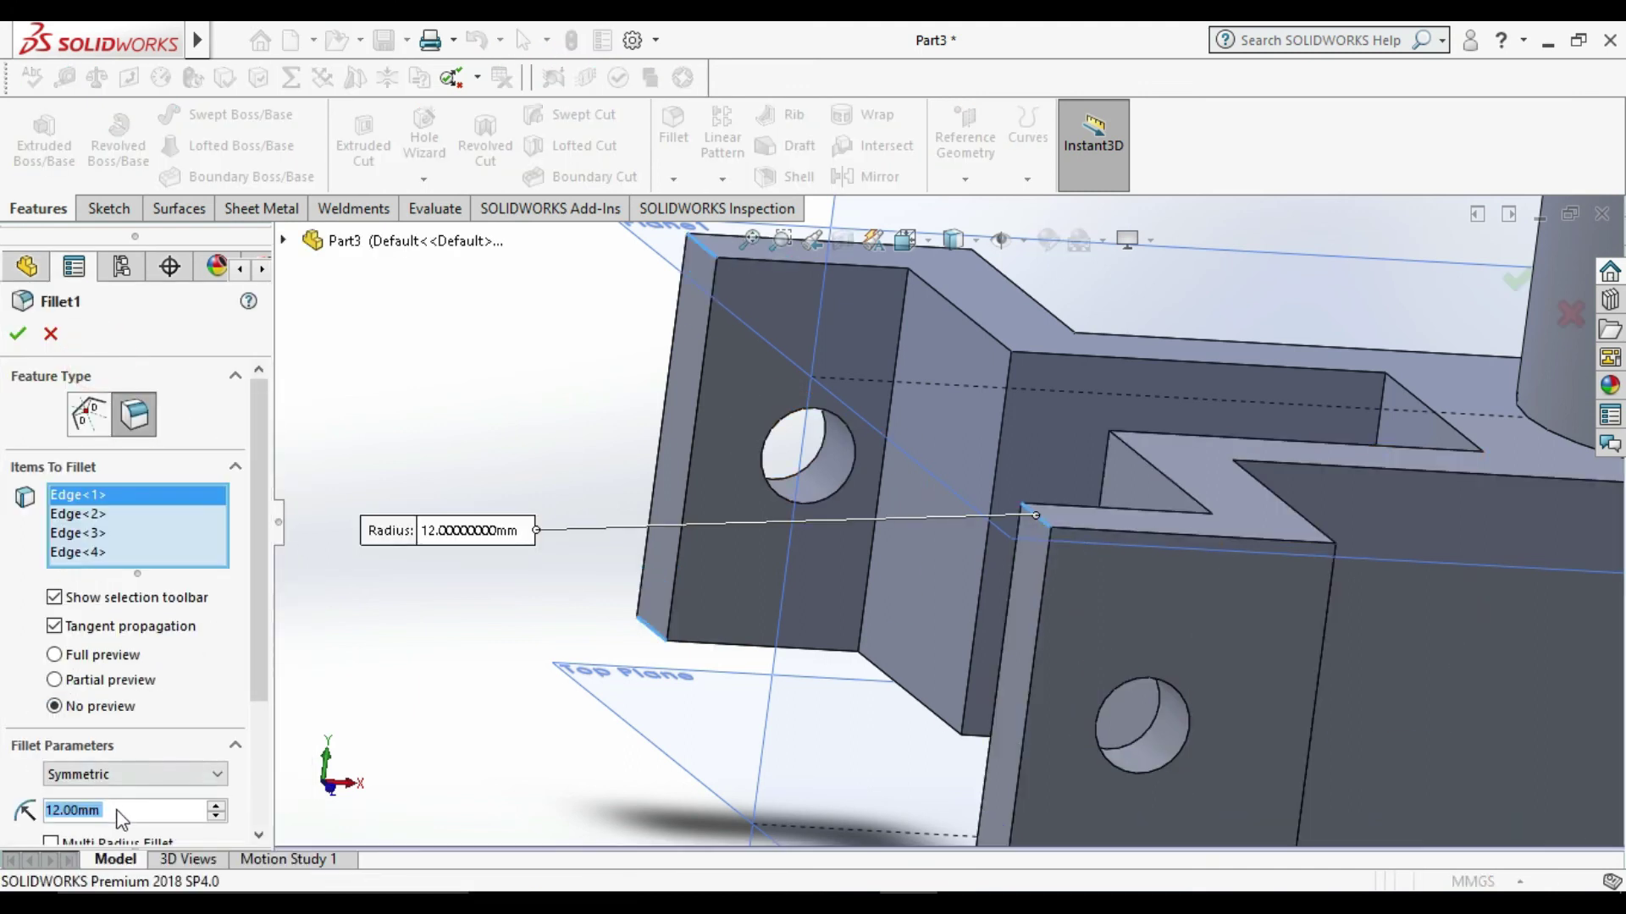
pyautogui.moveTo(127, 810)
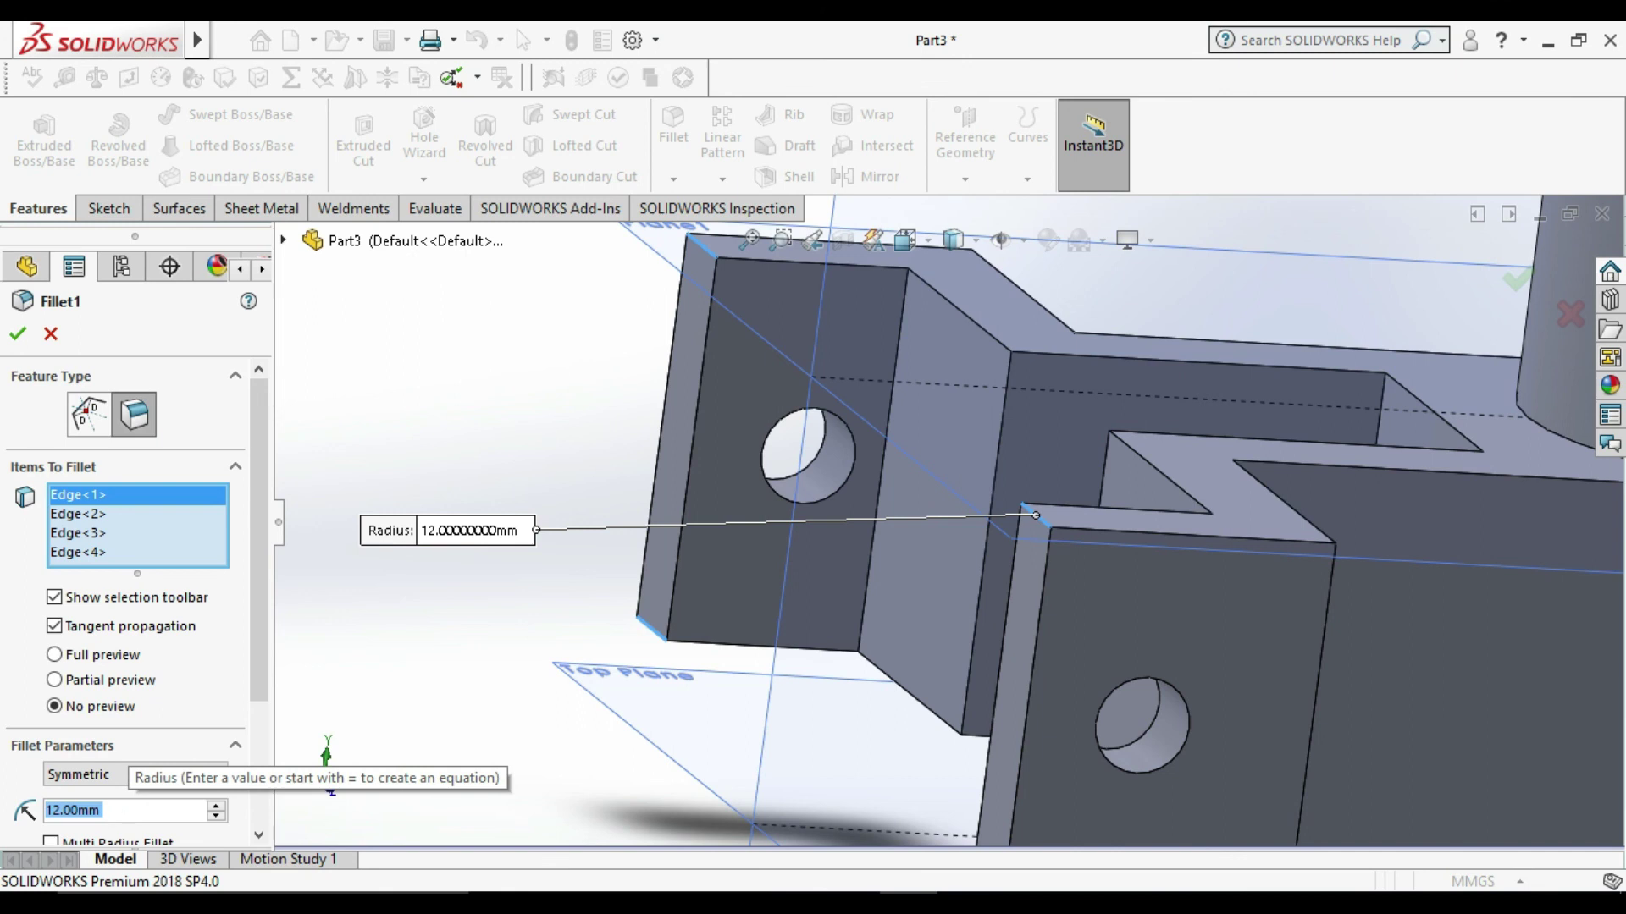
pyautogui.write('20')
pyautogui.press('Return')
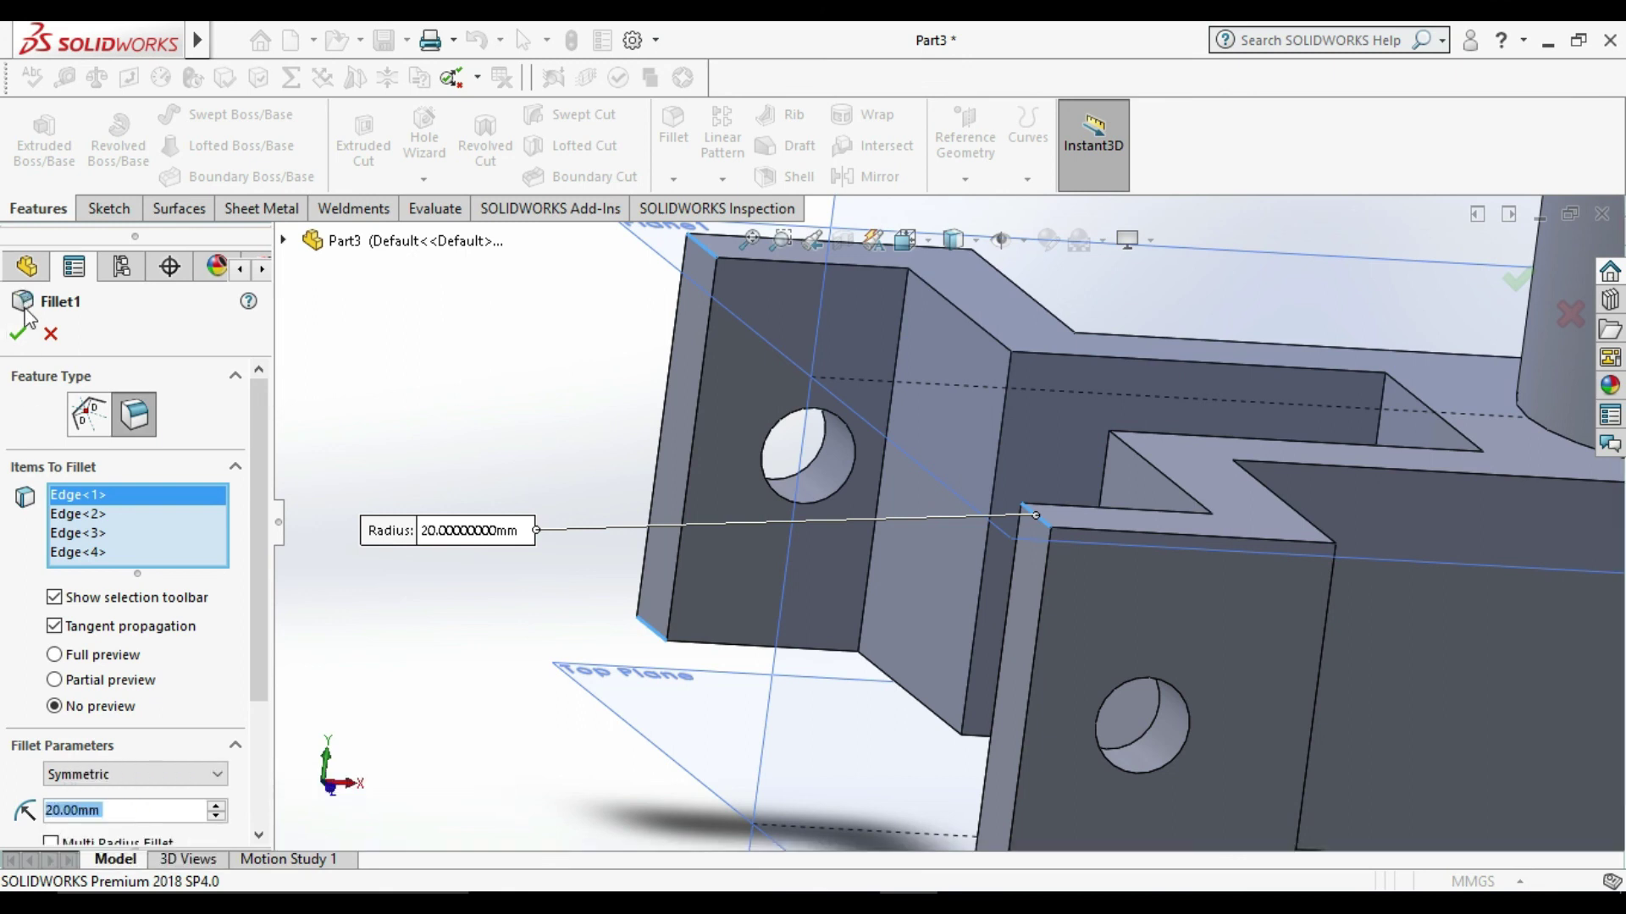
pyautogui.click(17, 333)
pyautogui.click(471, 459)
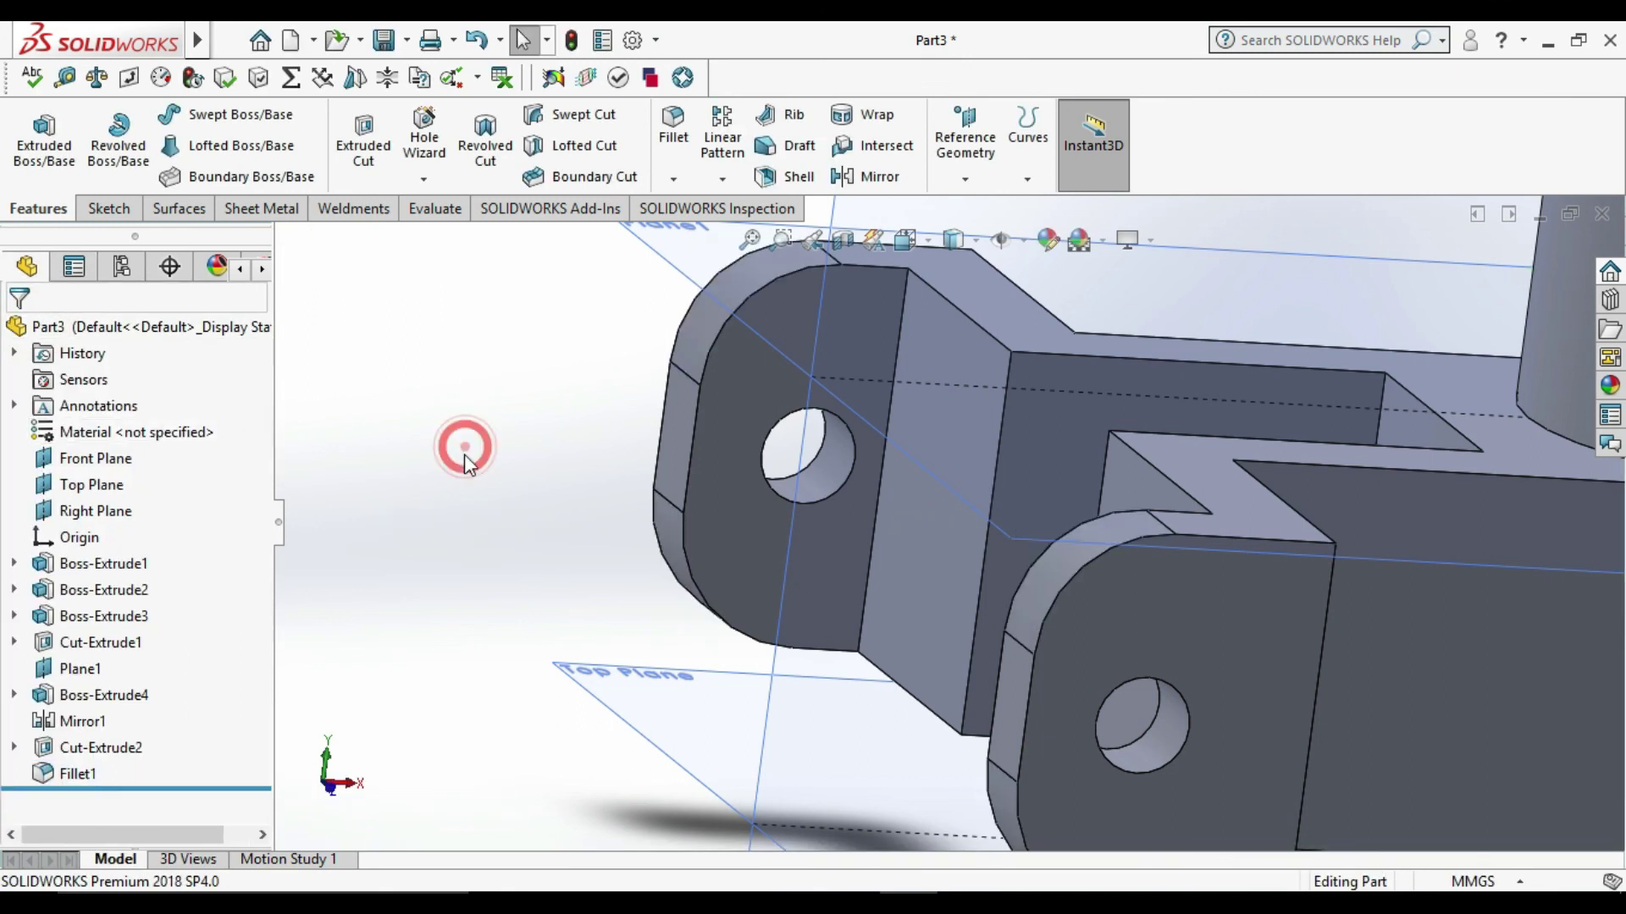
pyautogui.press('f')
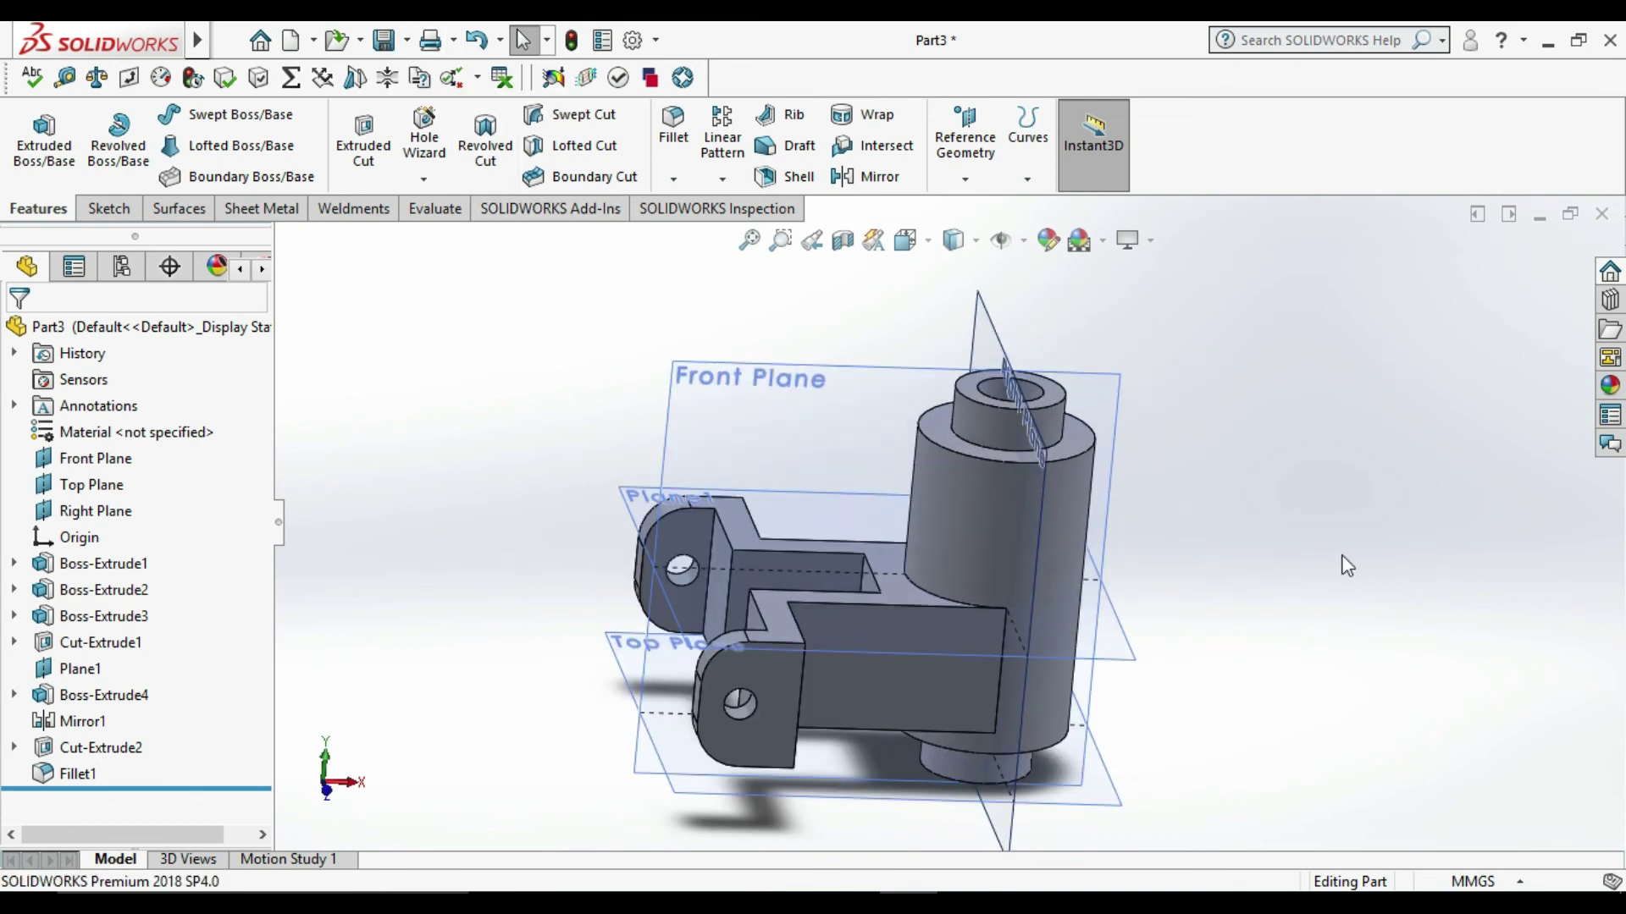
# Step: Turn off View Planes and orbit the finished bracket to inspect it
pyautogui.moveTo(841, 531); pyautogui.dragTo(1267, 562, button='middle')
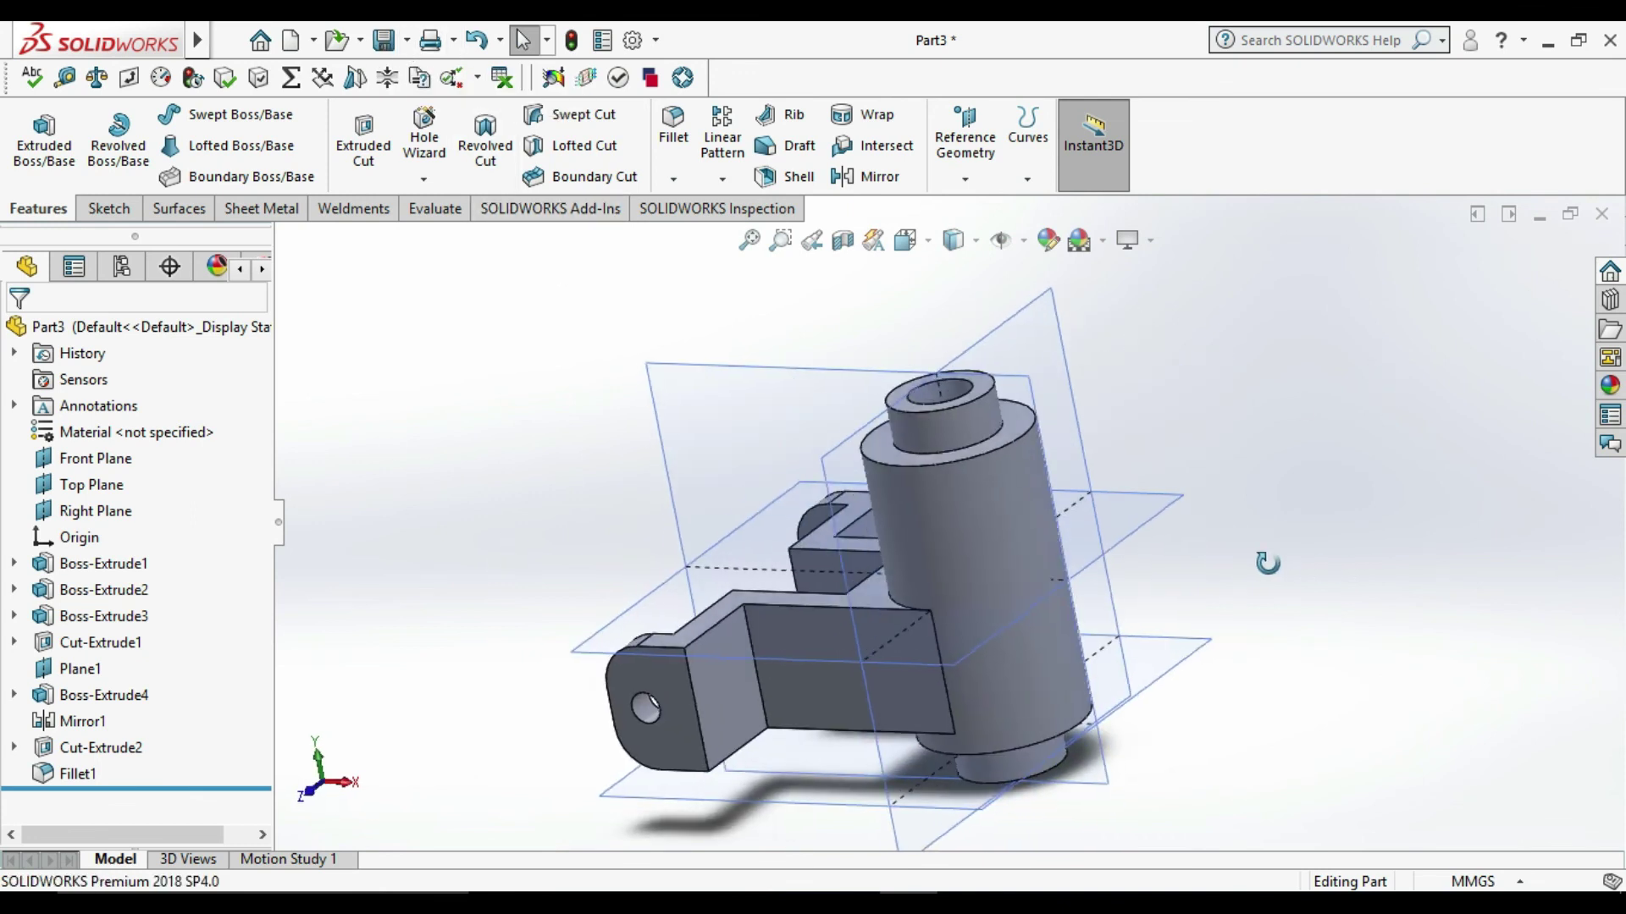
pyautogui.click(1022, 242)
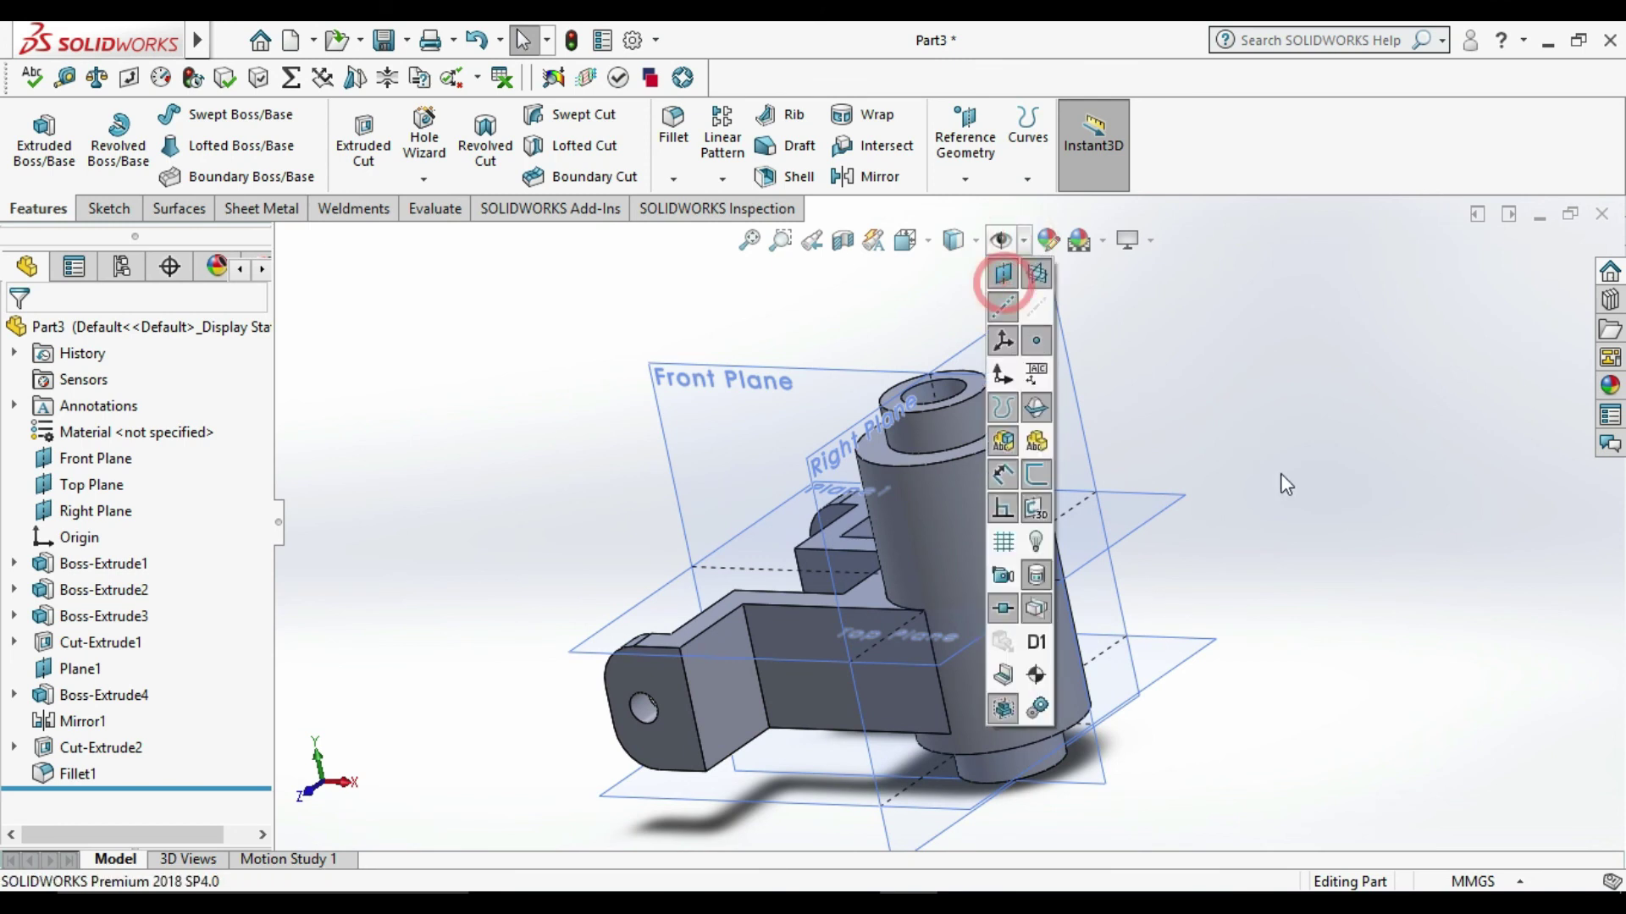
pyautogui.click(1233, 448)
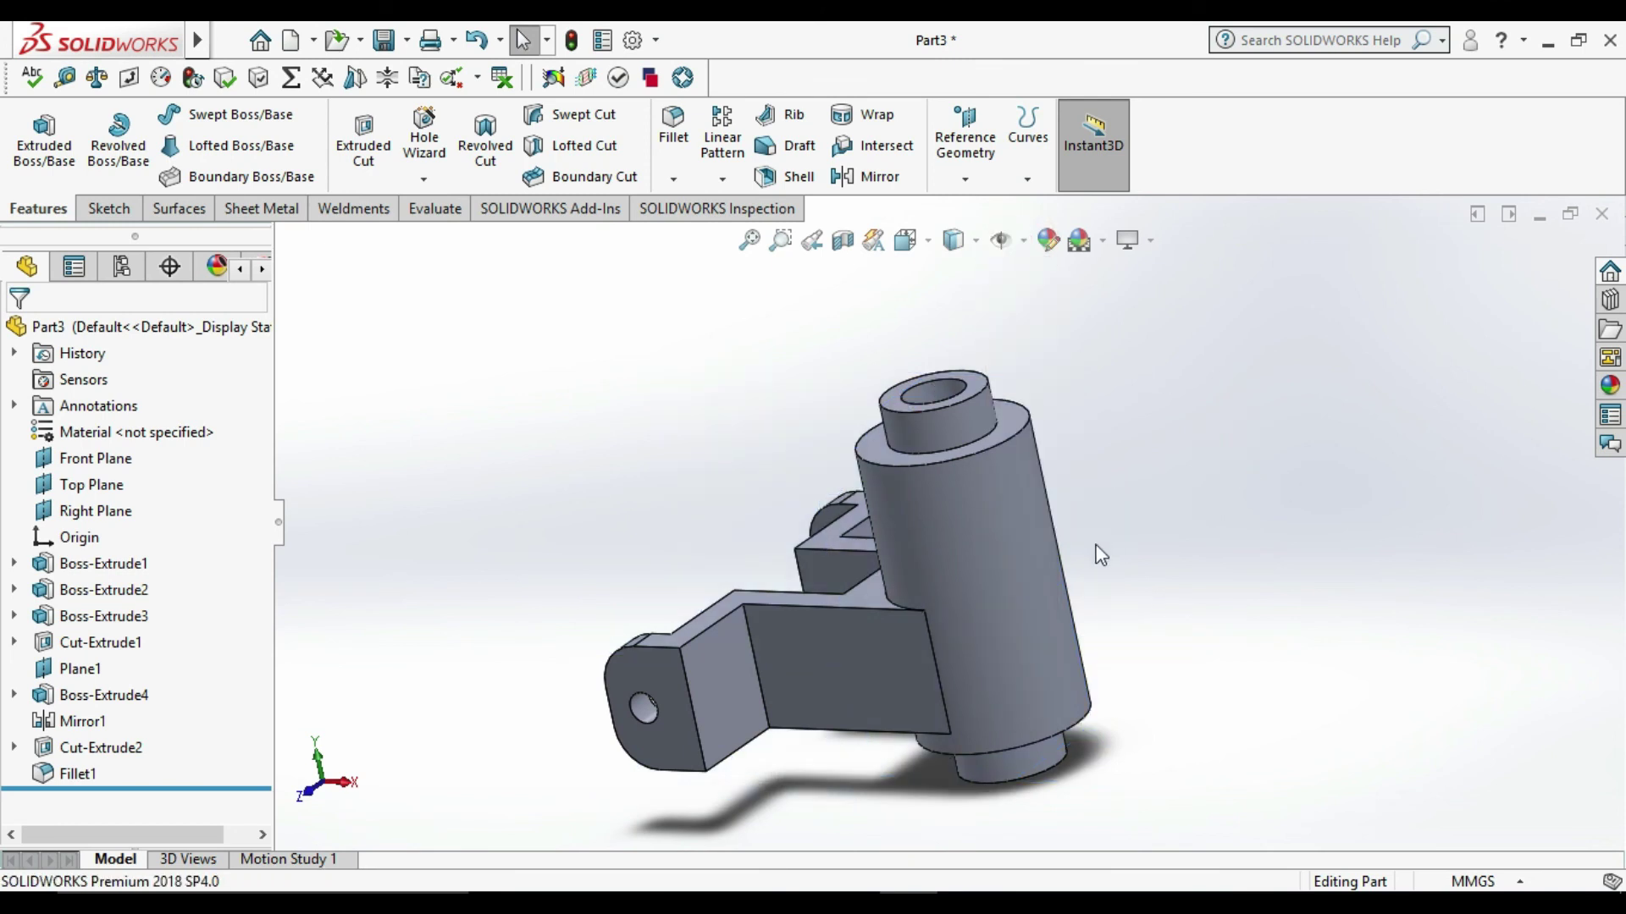
pyautogui.scroll(1, 1078, 601)
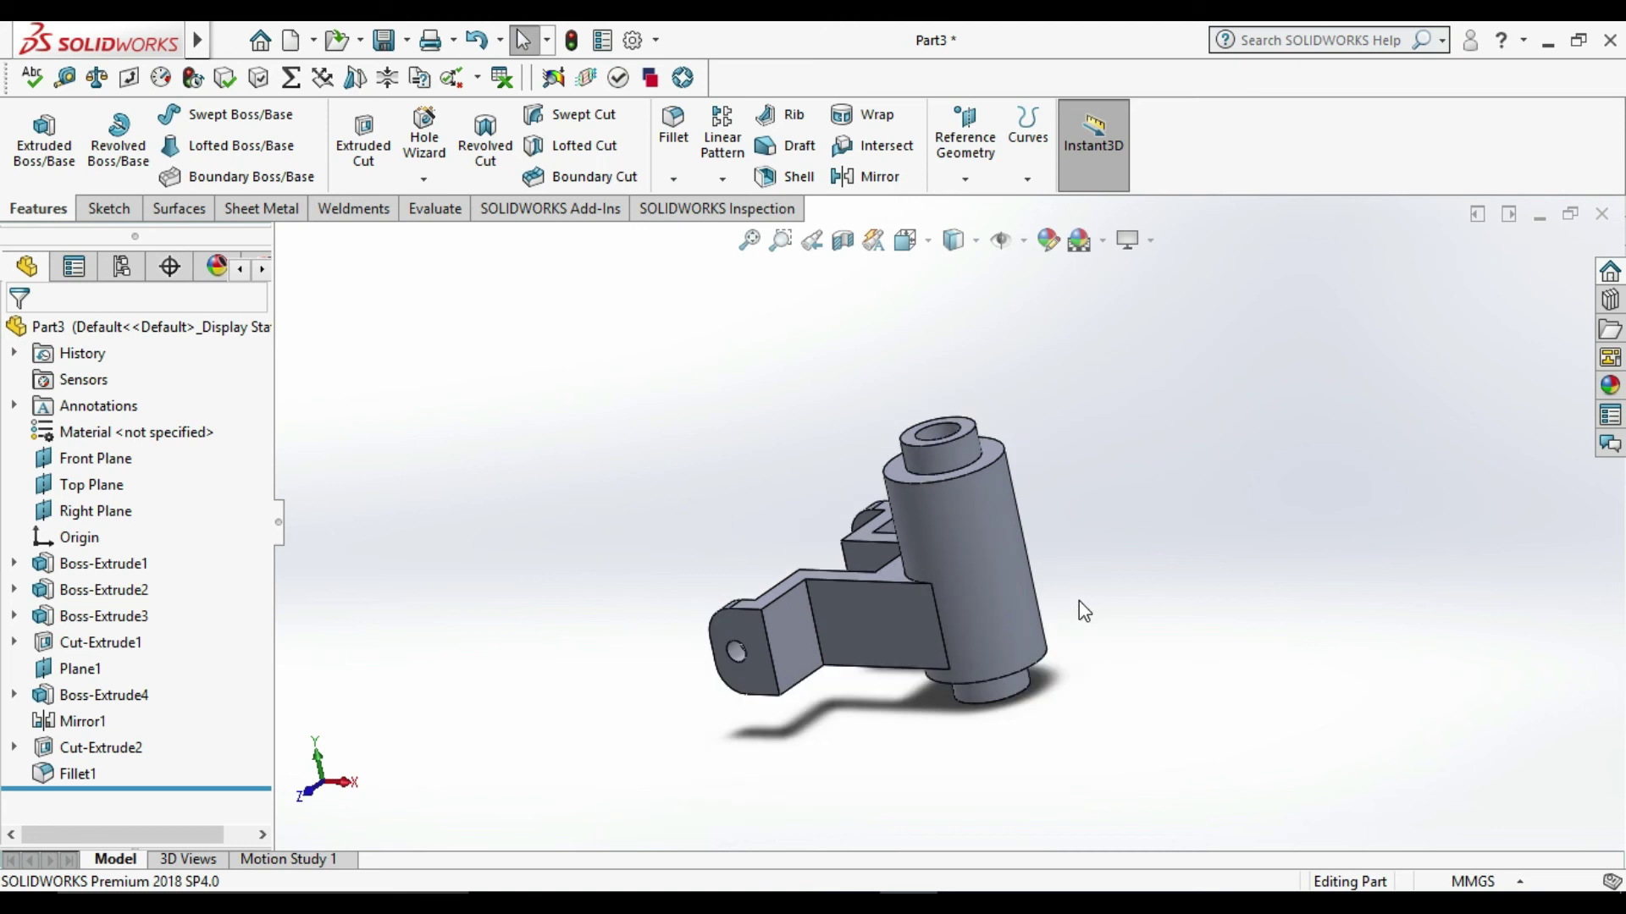
pyautogui.scroll(-2, 922, 633)
pyautogui.scroll(-1, 922, 633)
pyautogui.moveTo(1344, 613)
pyautogui.mouseDown(button='middle')
pyautogui.moveTo(1227, 627)
pyautogui.moveTo(1147, 664)
pyautogui.moveTo(968, 817)
pyautogui.moveTo(1069, 888)
pyautogui.moveTo(1146, 671)
pyautogui.moveTo(1150, 519)
pyautogui.moveTo(1012, 270)
pyautogui.moveTo(961, 754)
pyautogui.moveTo(1126, 828)
pyautogui.moveTo(1134, 523)
pyautogui.mouseUp(button='middle')
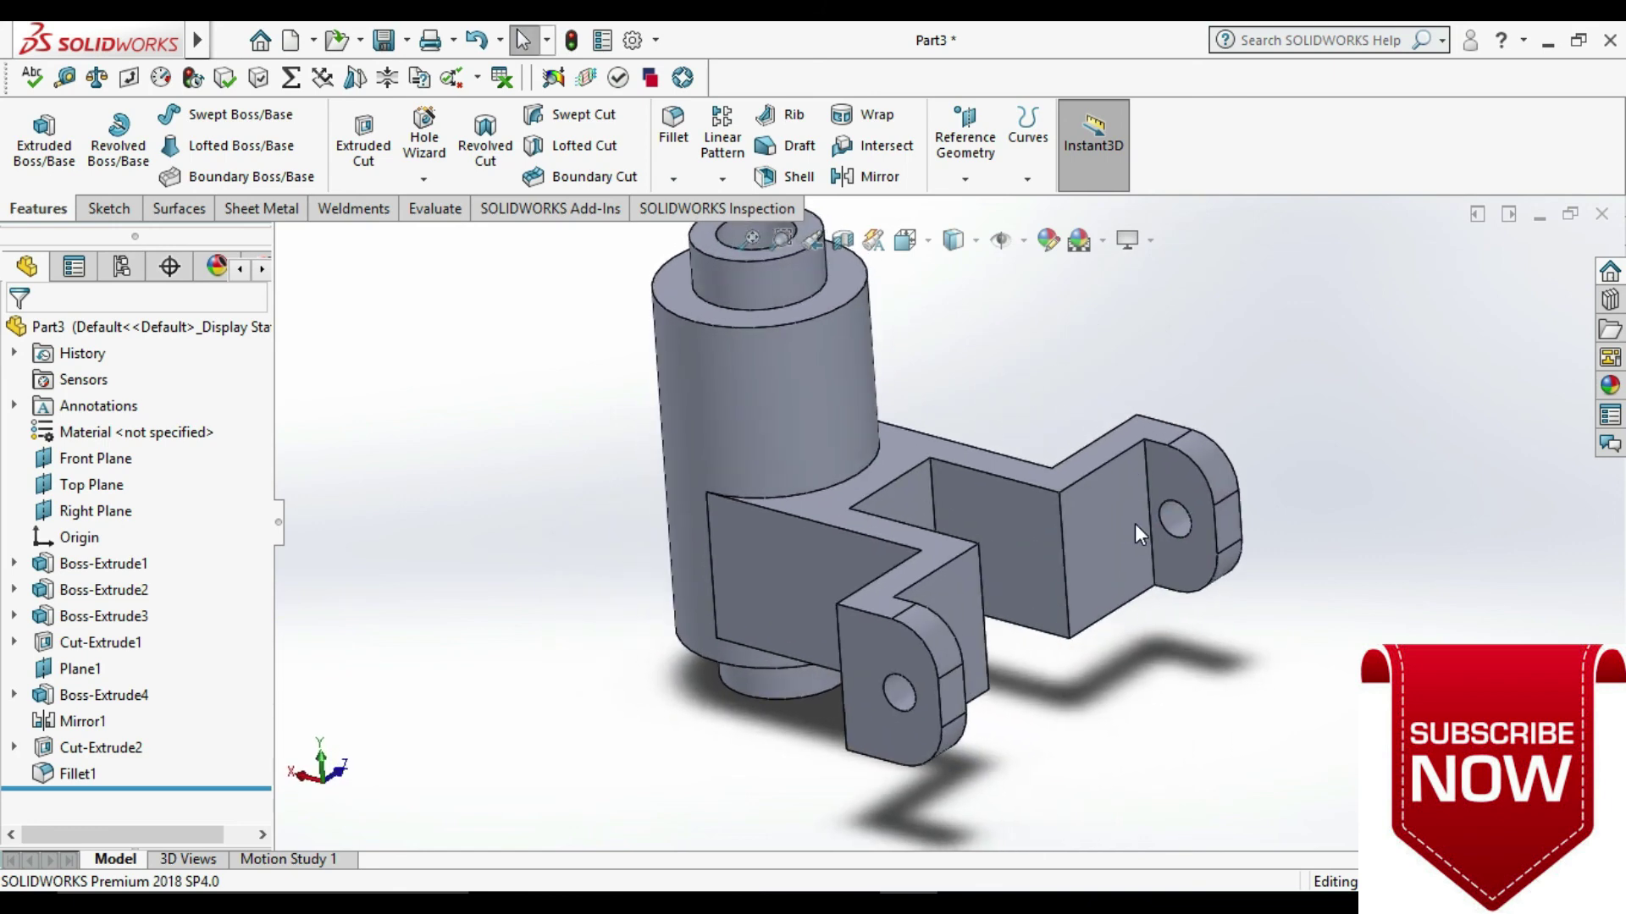